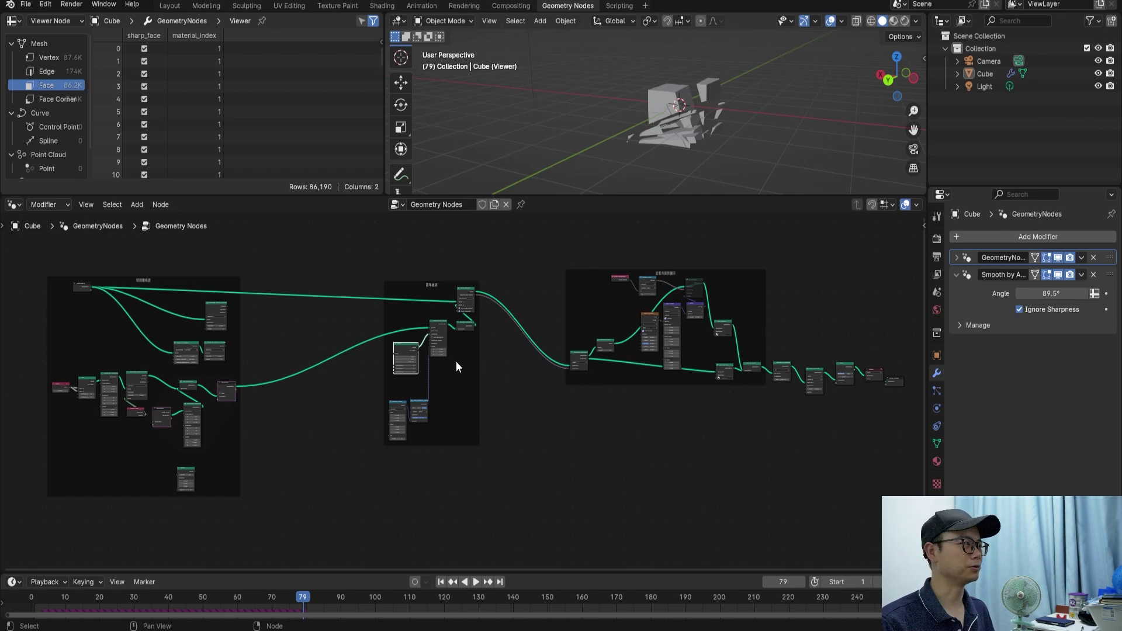
Zoom and pan in on the finished fracture tree's three framed node groups.
scroll(451, 294, "up", 1)
middle_click_drag(451, 294, 503, 324)
scroll(503, 314, "up", 1)
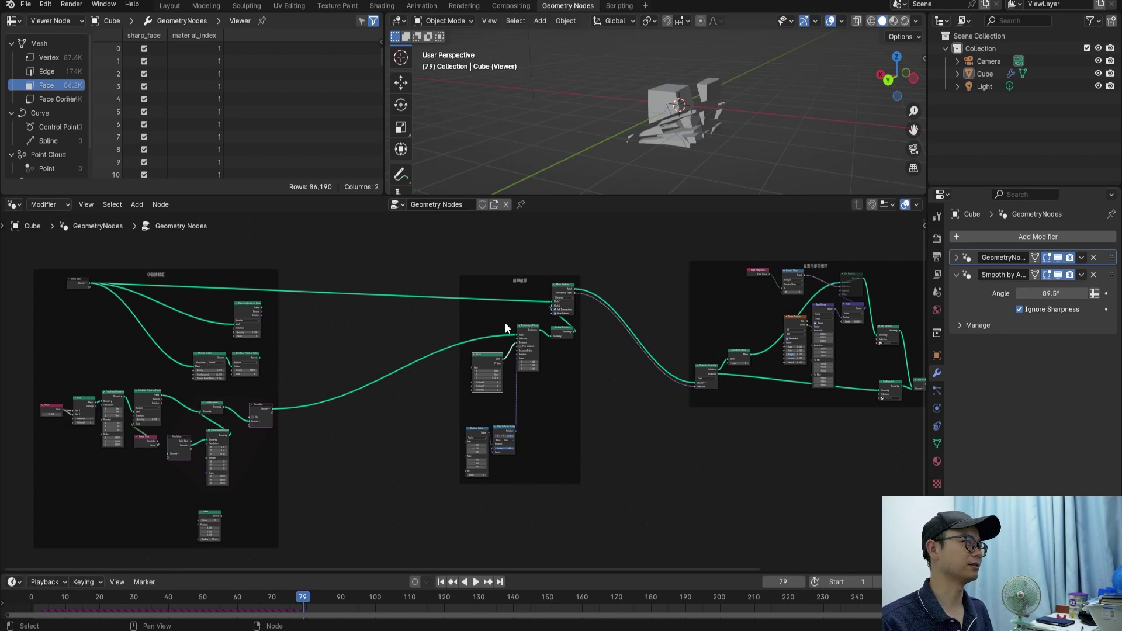
Filter the Add-ons preferences by 'cell' to confirm Cell Fracture is enabled, then close Preferences.
left_click(47, 5)
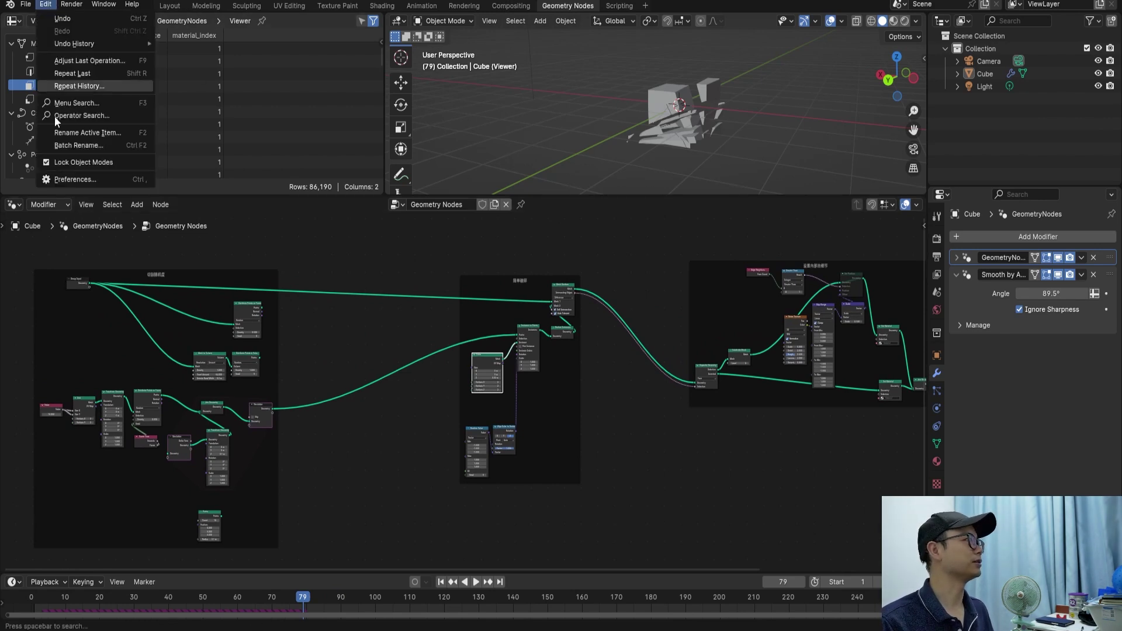
left_click(73, 179)
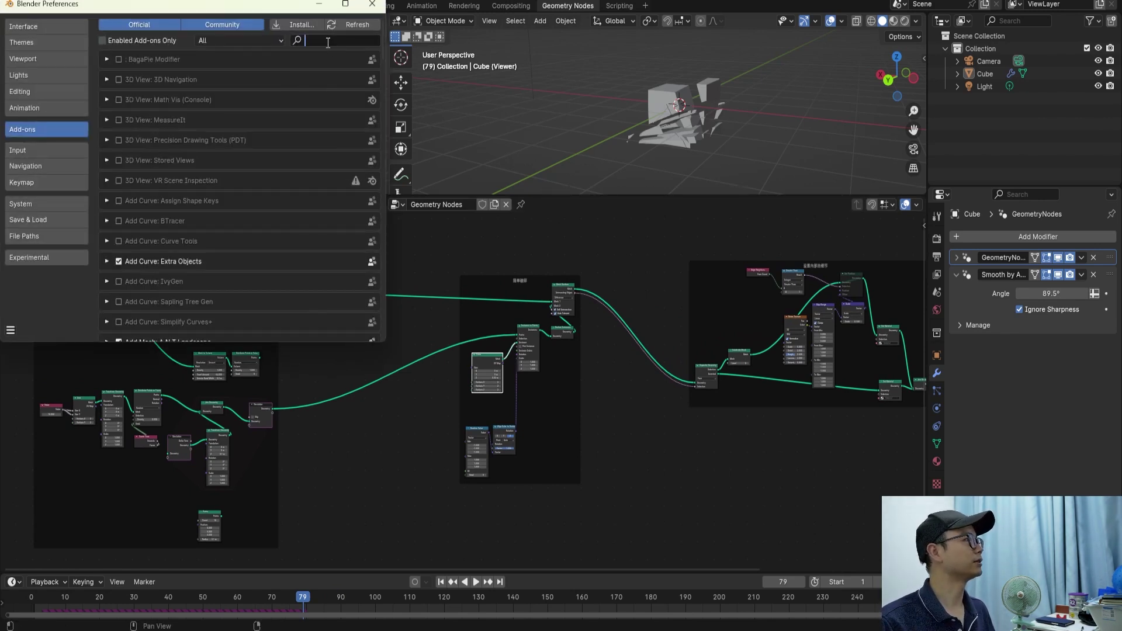
type("cell")
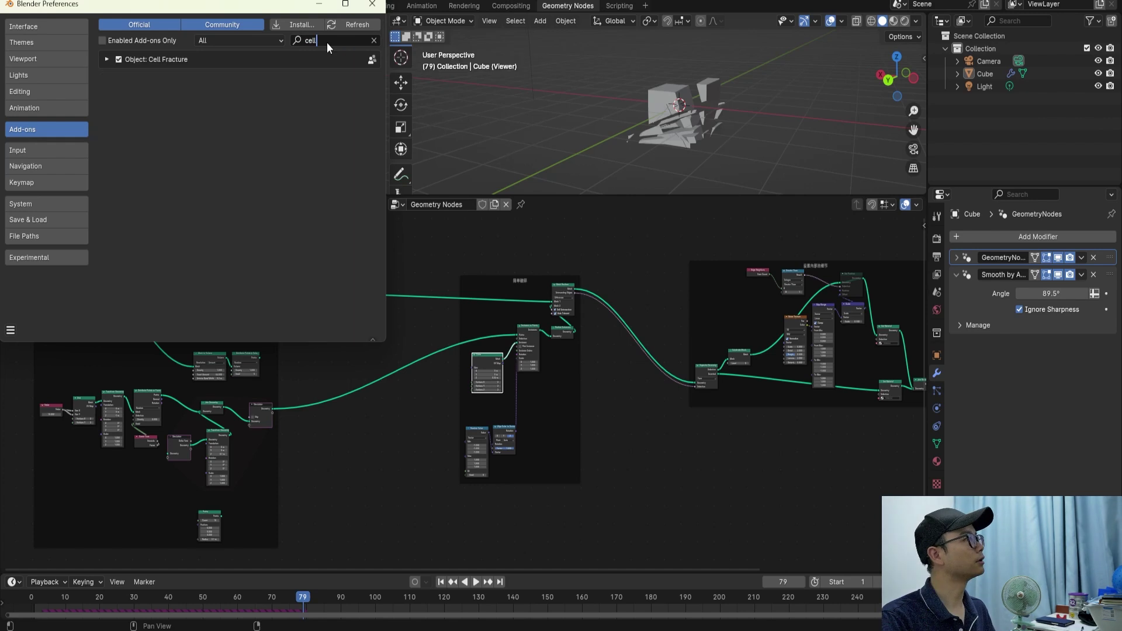
key("Return")
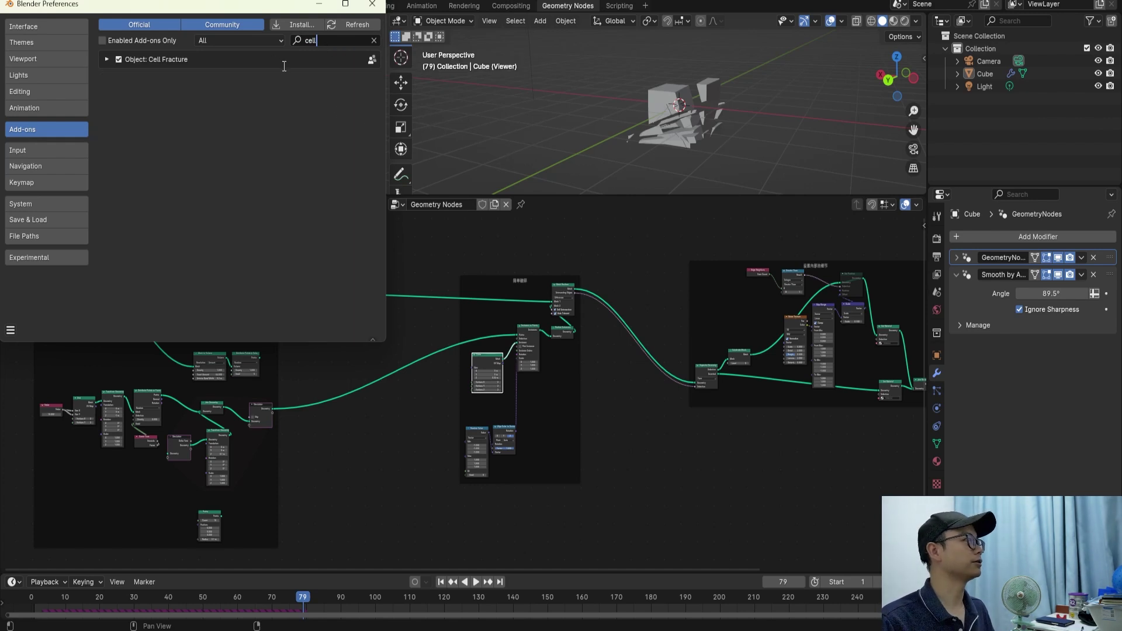
left_click(378, 9)
Orbit the viewport to inspect the fractured cube from several angles.
mouse_move(453, 124)
middle_mouse_down()
mouse_move(711, 121)
mouse_move(601, 124)
mouse_move(654, 109)
mouse_move(720, 117)
middle_mouse_up()
mouse_move(626, 121)
middle_mouse_down()
mouse_move(645, 125)
mouse_move(631, 92)
mouse_move(598, 82)
mouse_move(664, 93)
mouse_move(684, 122)
middle_mouse_up()
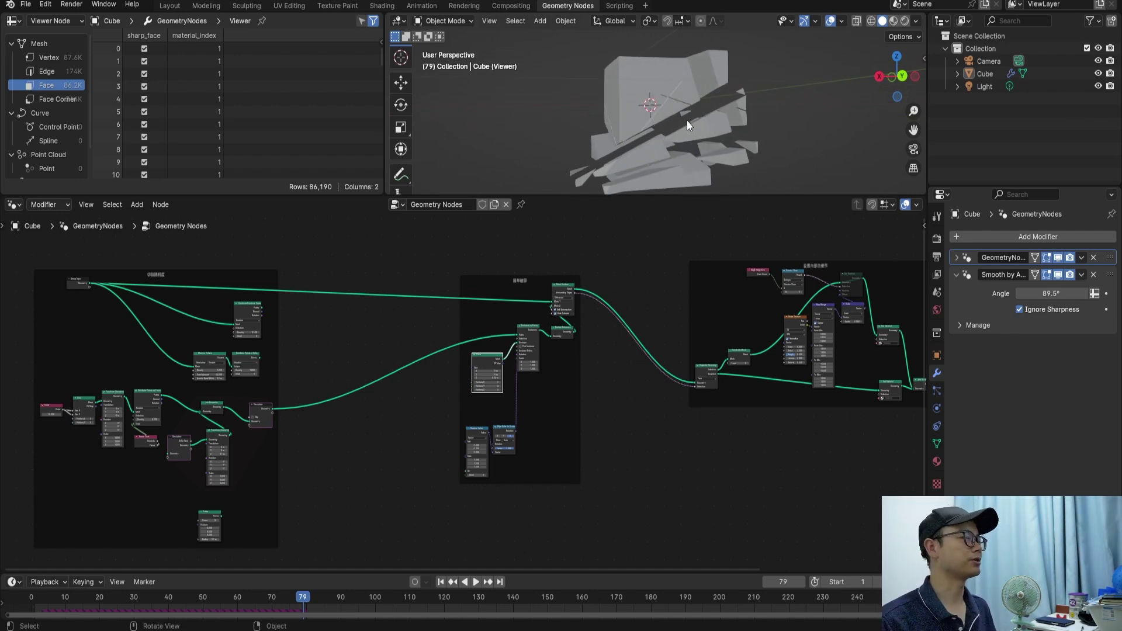
mouse_move(685, 111)
middle_mouse_down()
mouse_move(719, 129)
mouse_move(648, 122)
mouse_move(609, 94)
mouse_move(679, 108)
middle_mouse_up()
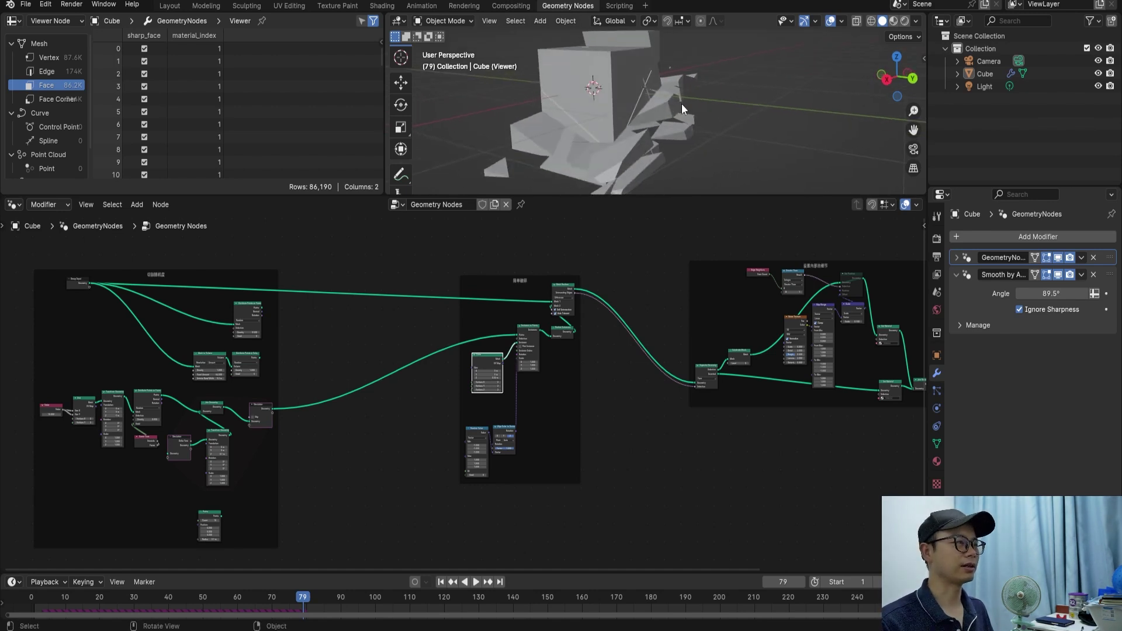
mouse_move(682, 104)
middle_mouse_down()
mouse_move(821, 83)
mouse_move(611, 89)
mouse_move(695, 104)
middle_mouse_up()
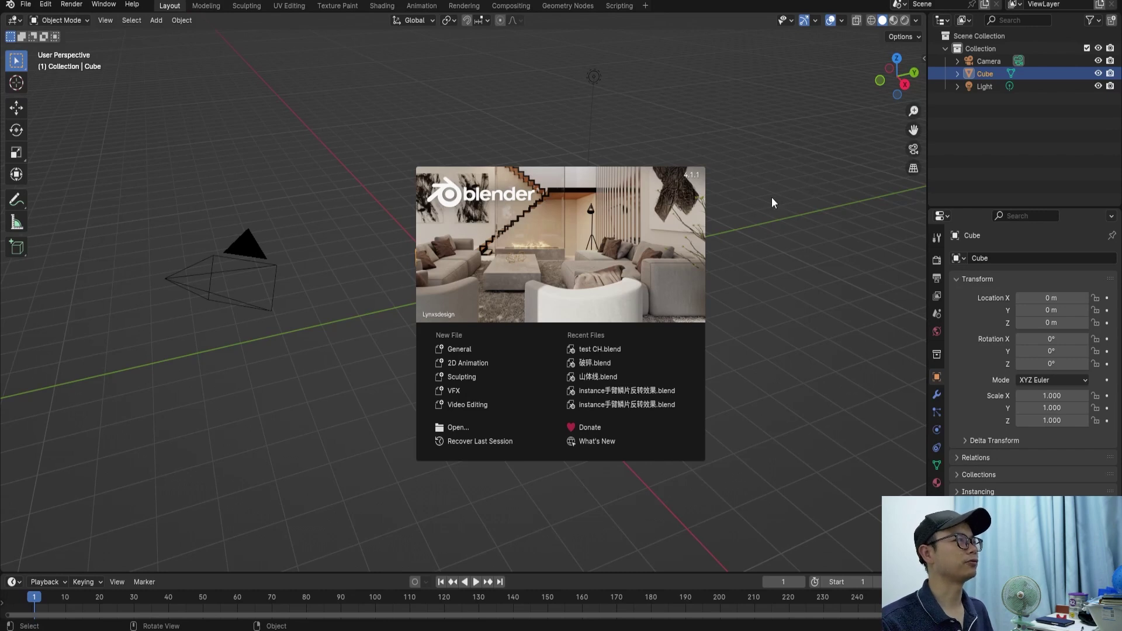
In the Geometry Nodes workspace, give the default cube a new geometry node tree.
left_click(570, 8)
double_click(570, 6)
key("Return")
left_click(573, 6)
left_click_drag(537, 286, 543, 203)
left_click(464, 211)
Move the Group Output node far to the right of Group Input.
scroll(423, 374, "up", 2)
scroll(417, 364, "up", 2)
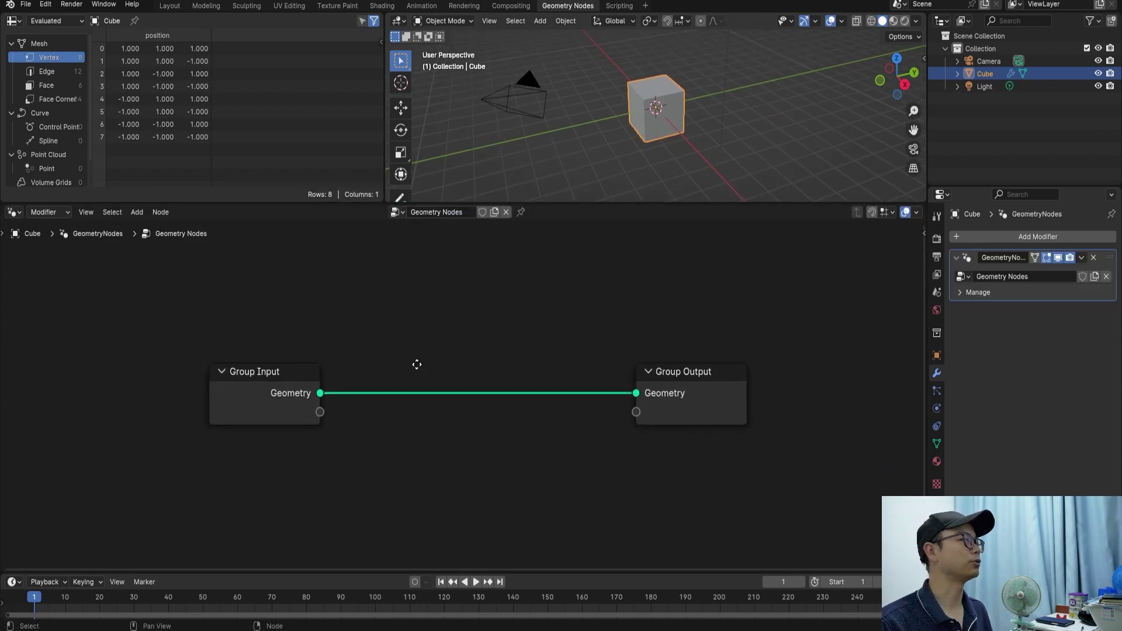
scroll(417, 365, "up", 1)
scroll(256, 373, "right", 2, "ctrl")
scroll(429, 388, "right", 2, "ctrl")
left_click(711, 388)
left_click_drag(647, 380, 791, 382)
scroll(403, 386, "down", 2)
scroll(502, 382, "right", 2, "ctrl")
mouse_move(530, 382)
left_mouse_down()
mouse_move(722, 372)
mouse_move(837, 385)
left_mouse_up()
scroll(598, 392, "left", 2, "ctrl")
left_click(838, 386)
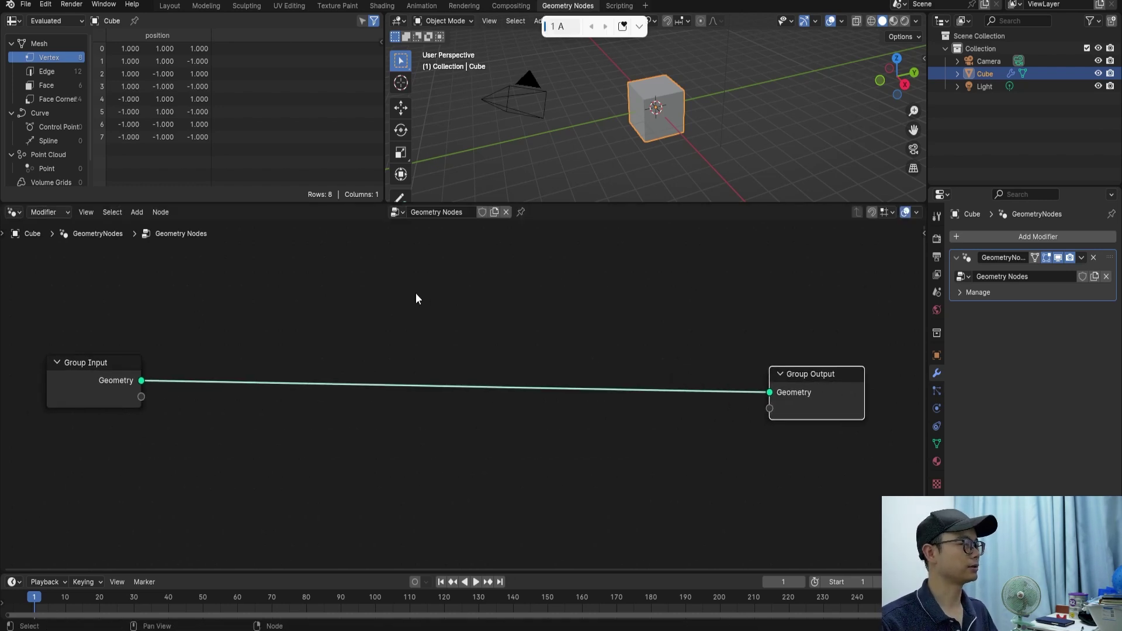
Insert a Mesh Boolean node on the Group Input–Group Output link.
key("shift+a")
type("bool")
left_click(515, 328)
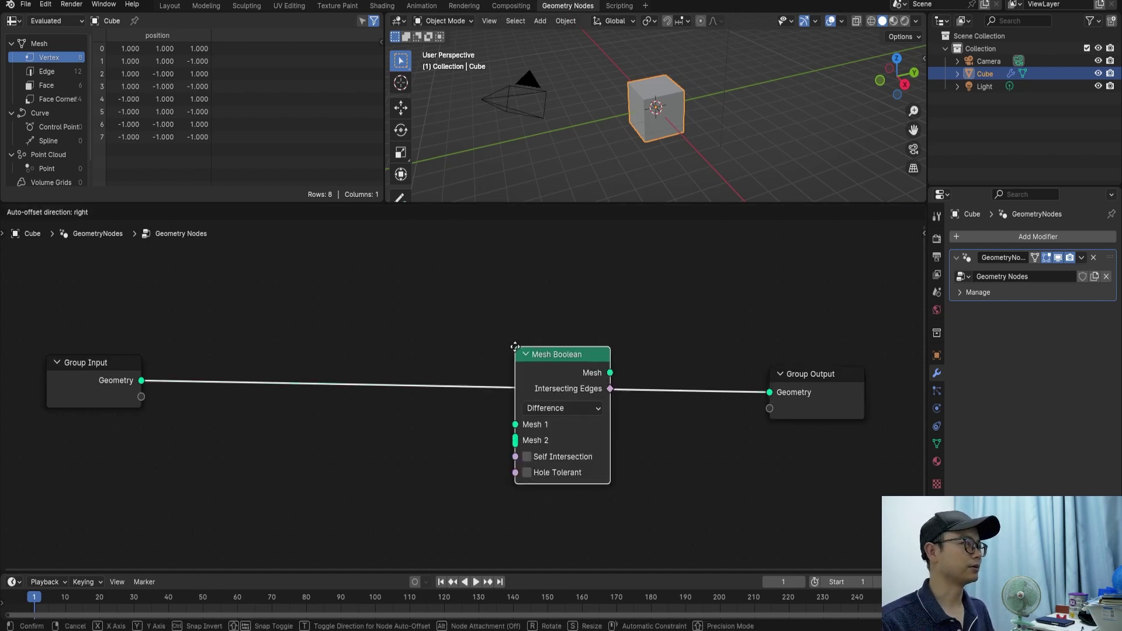
left_click(455, 349)
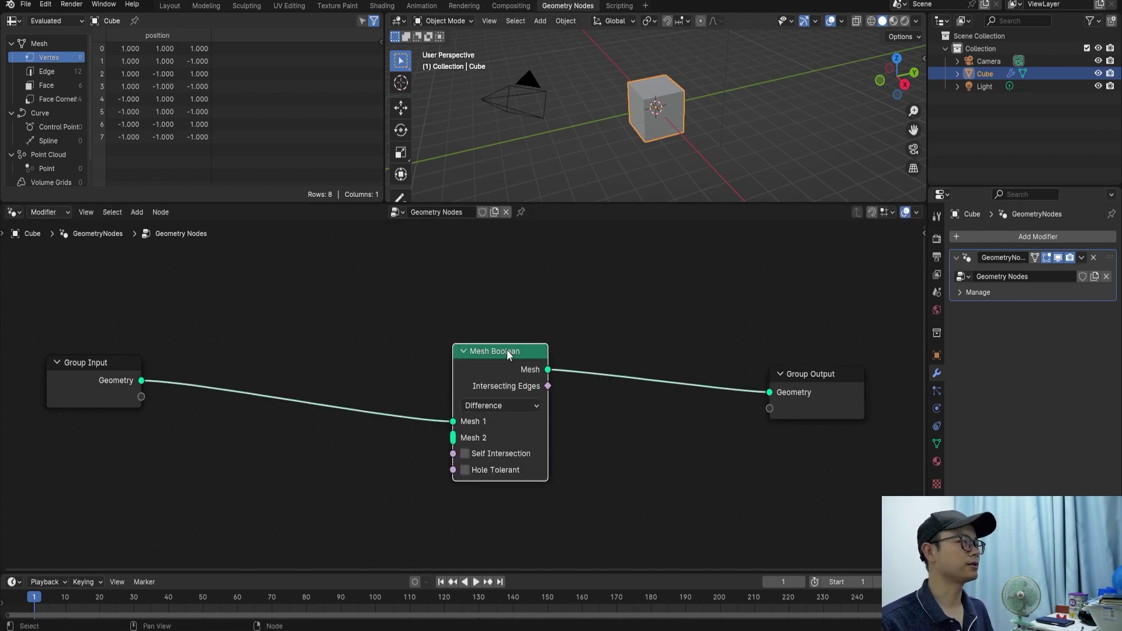
left_click_drag(508, 355, 534, 359)
mouse_move(492, 418)
middle_mouse_down()
mouse_move(494, 405)
mouse_move(465, 385)
middle_mouse_up()
scroll(464, 384, "down", 2)
Add a Cube node to the left of Mesh Boolean.
key("shift+a")
key("Escape")
key("shift+a")
type("cube")
key("Return")
left_click(302, 409)
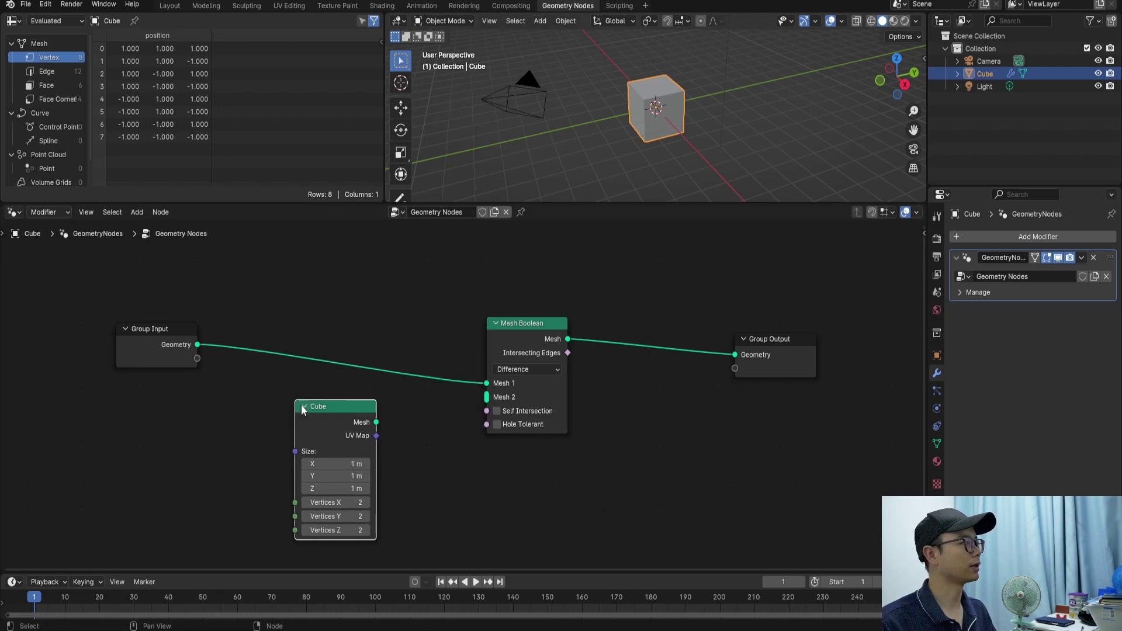
Size the Cube node 2 × 2 × 0.1 m and link it into Mesh Boolean's Mesh 2.
left_click_drag(351, 475, 350, 463)
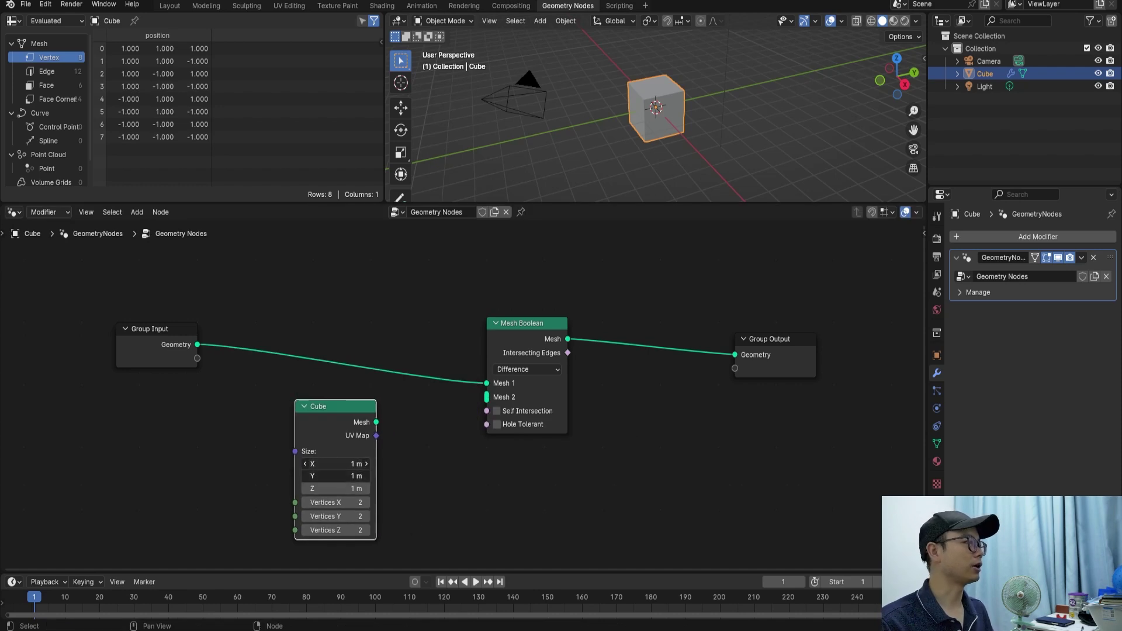
type("2")
key("Return")
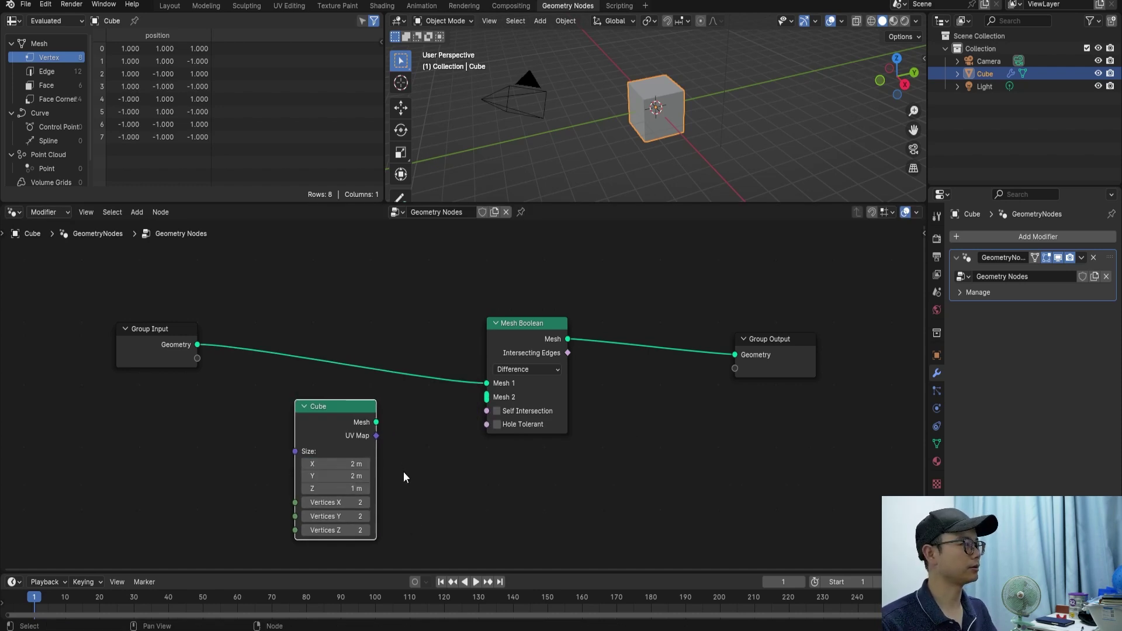
left_click(357, 489)
type("0.1")
key("Return")
scroll(409, 485, "up", 1)
left_click_drag(369, 424, 489, 398)
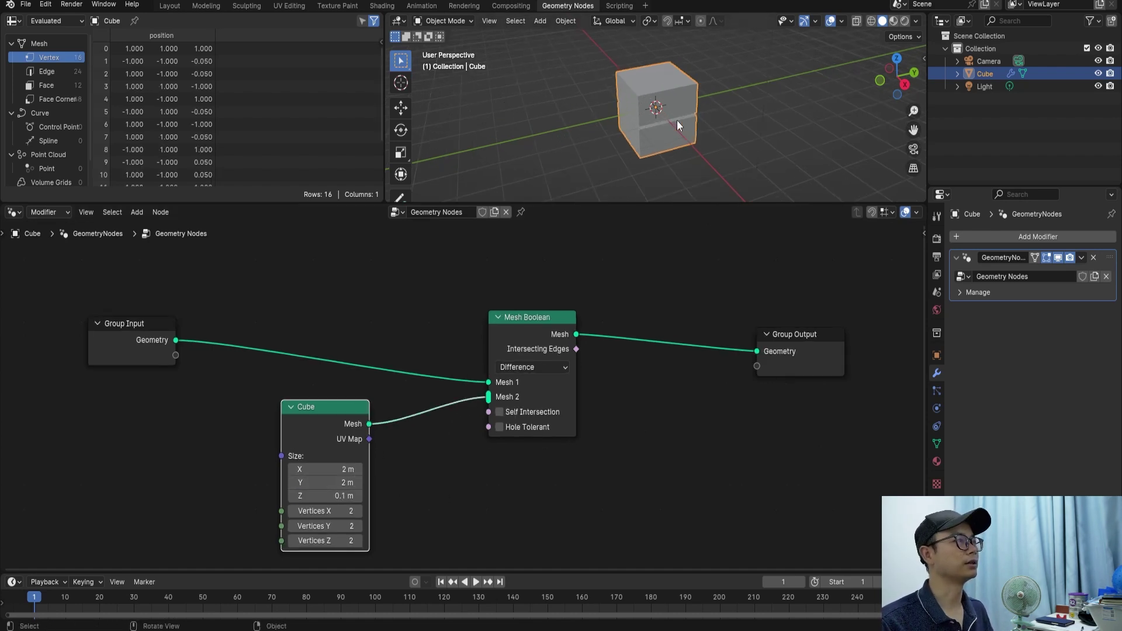
middle_click_drag(677, 121, 685, 81)
Inspect the slab cut in wireframe, then return to Solid shading.
left_click(870, 22)
scroll(687, 111, "up", 2)
mouse_move(654, 126)
middle_mouse_down()
mouse_move(636, 124)
mouse_move(678, 117)
middle_mouse_up()
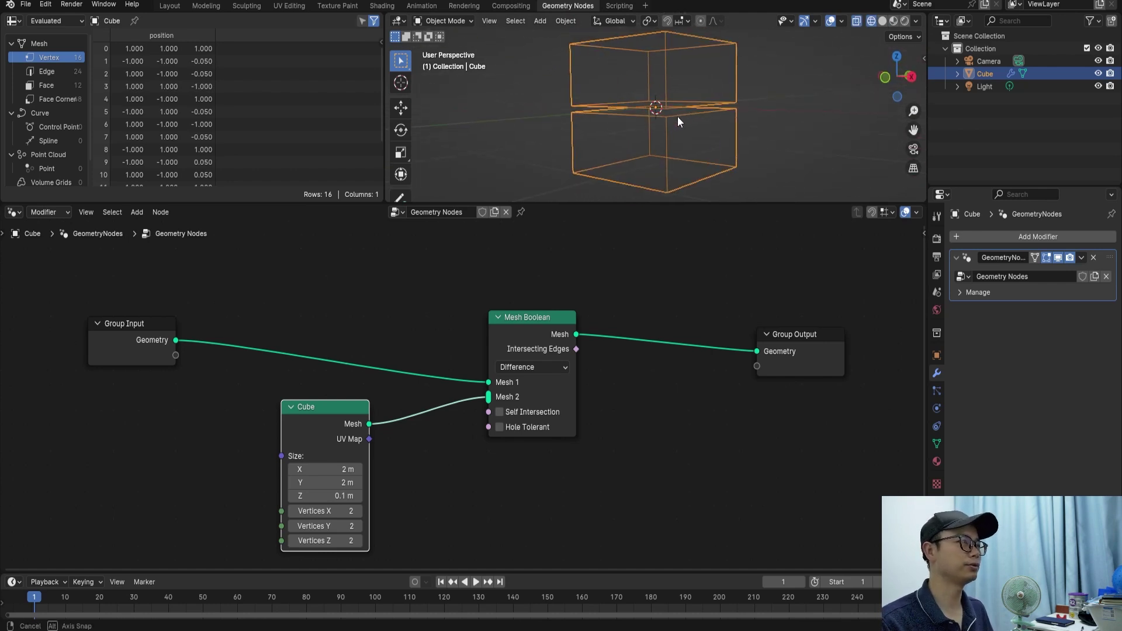
left_click(881, 21)
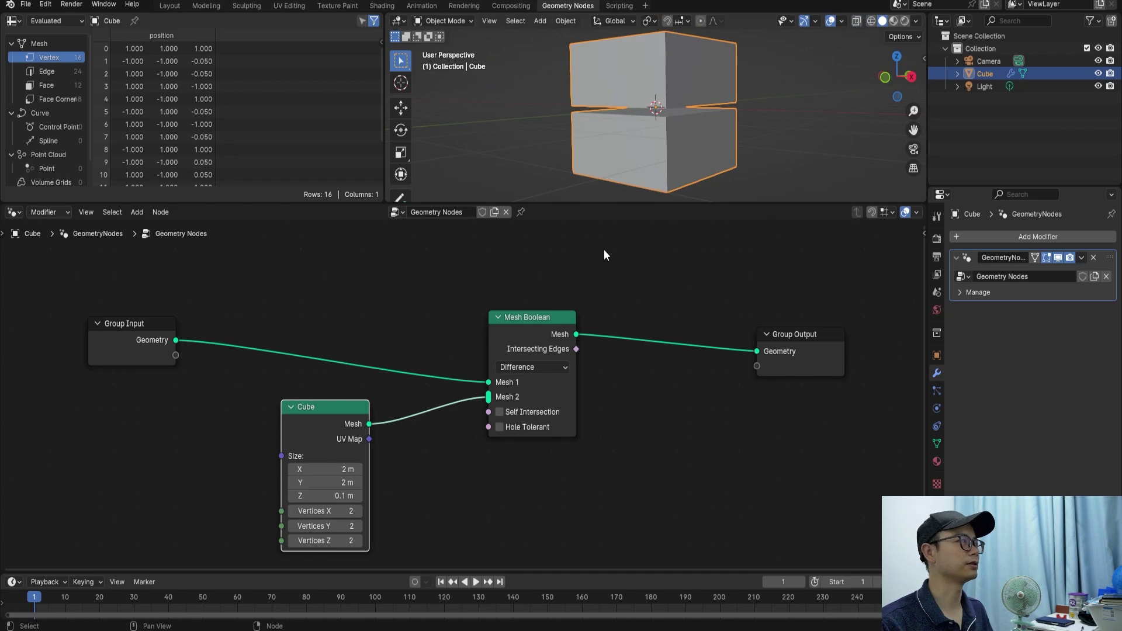
Move the Group Input node further left.
scroll(622, 55, "down", 2)
scroll(62, 121, "down", 1)
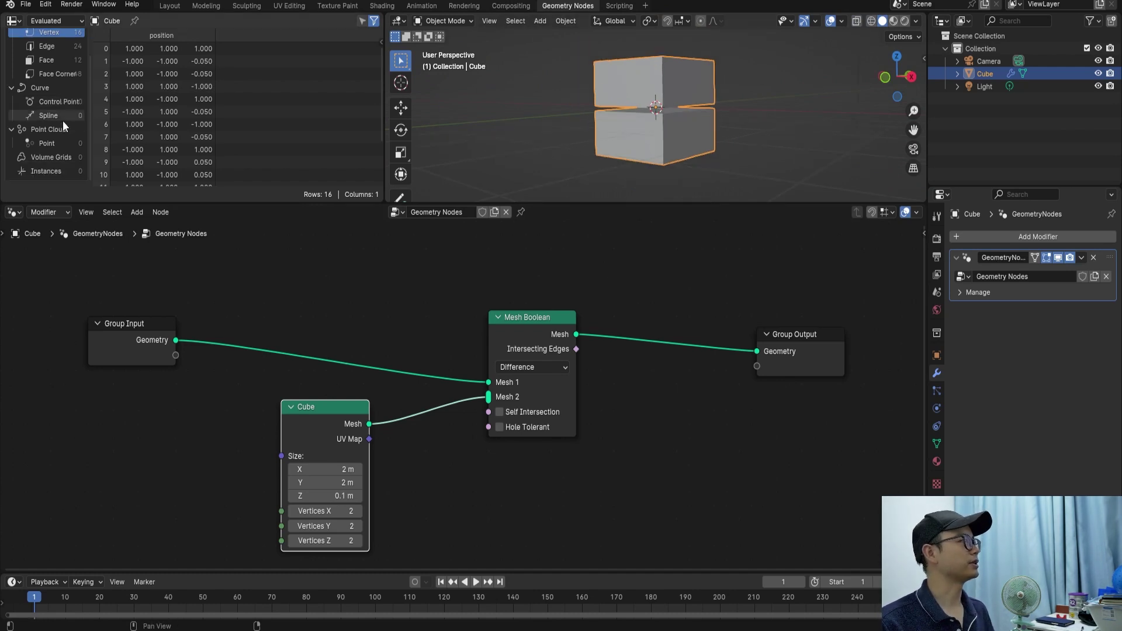
scroll(618, 104, "down", 1)
scroll(506, 382, "down", 1)
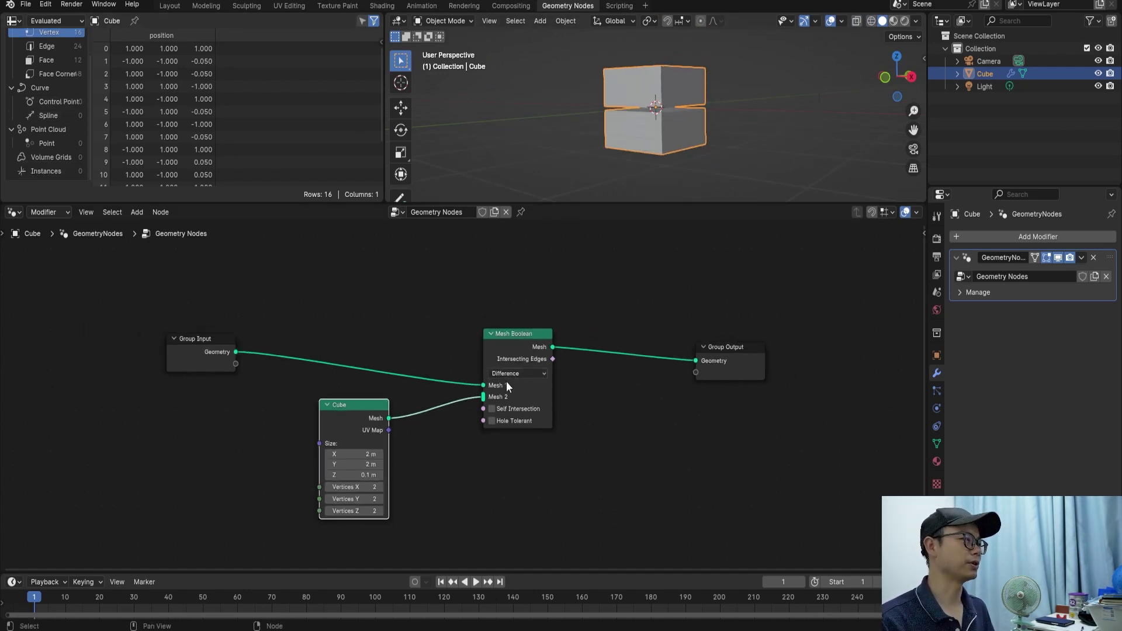
scroll(506, 386, "down", 1)
left_click_drag(707, 342, 772, 365)
left_click_drag(230, 350, 132, 344)
middle_click_drag(504, 402, 522, 369)
Reposition the Cube and Mesh Boolean nodes to leave more room between them.
left_click_drag(359, 374, 268, 397)
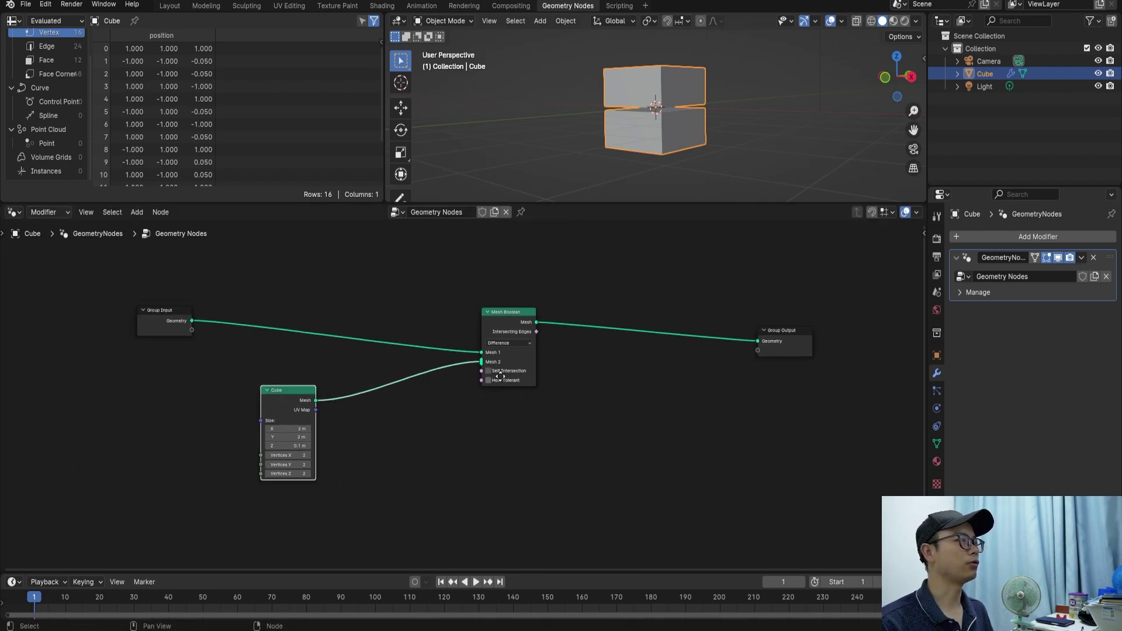
scroll(500, 376, "up", 1)
left_click_drag(567, 318, 602, 313)
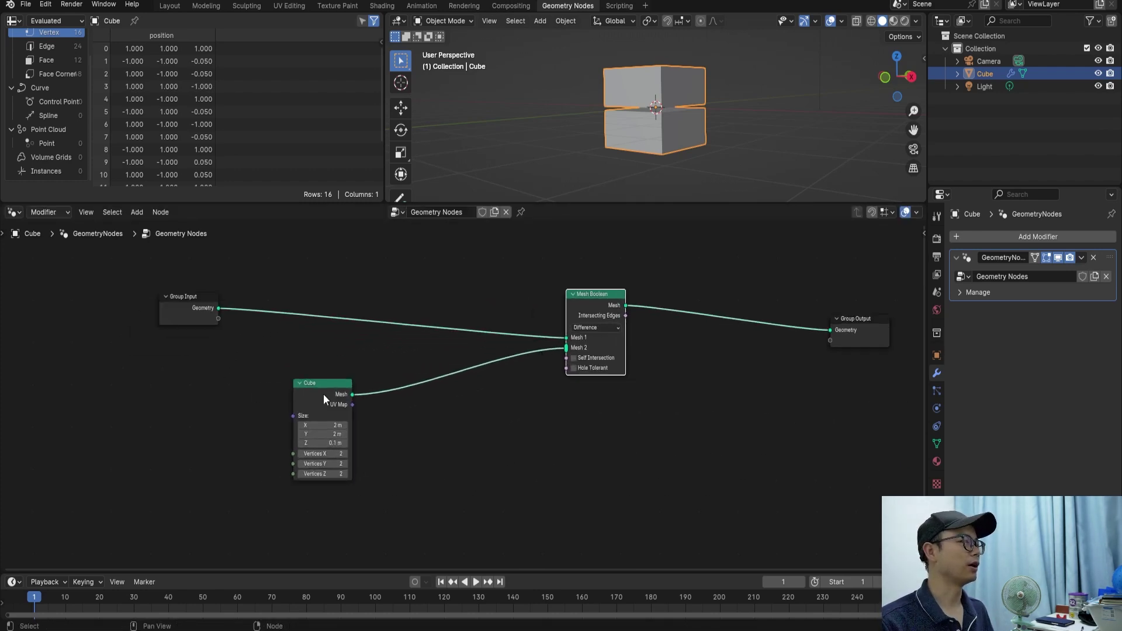
left_click_drag(324, 394, 349, 406)
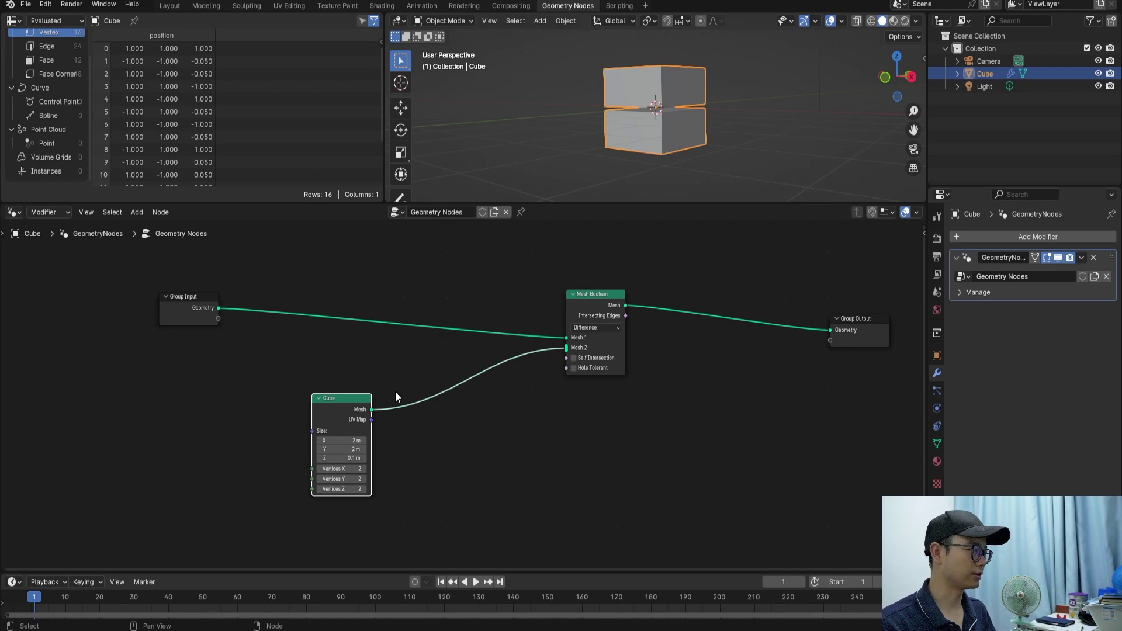
scroll(412, 403, "up", 2)
left_click_drag(285, 415, 232, 392)
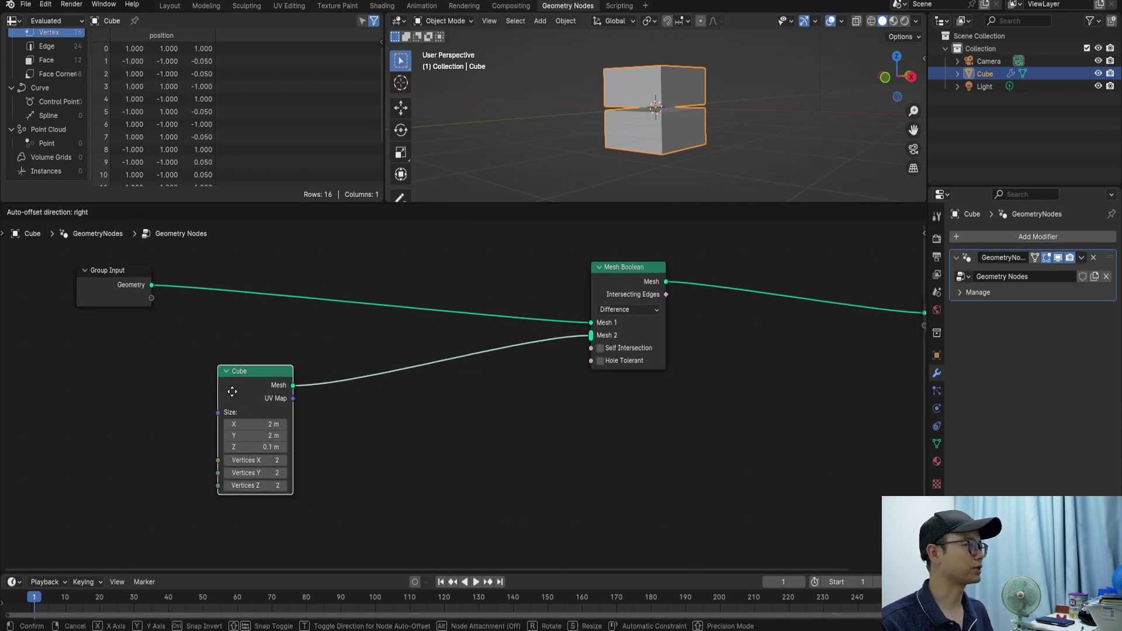
Add an Instance on Points node below Mesh Boolean with the Cube as its Instance.
key("shift+a")
left_click(381, 350)
type("insta on")
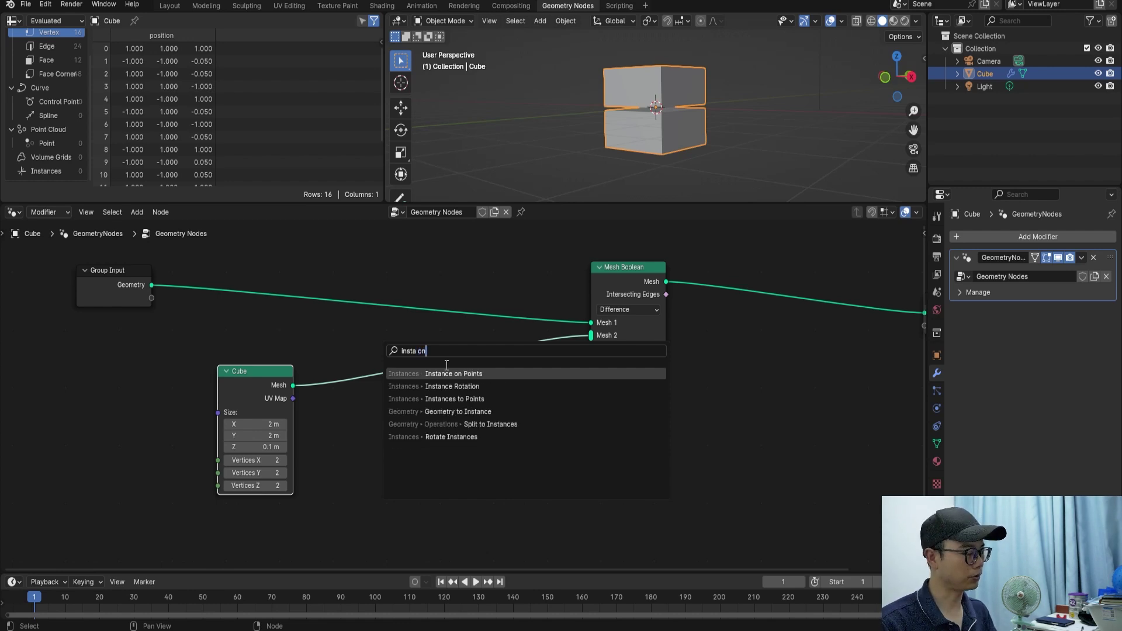
key("Return")
left_click(482, 408)
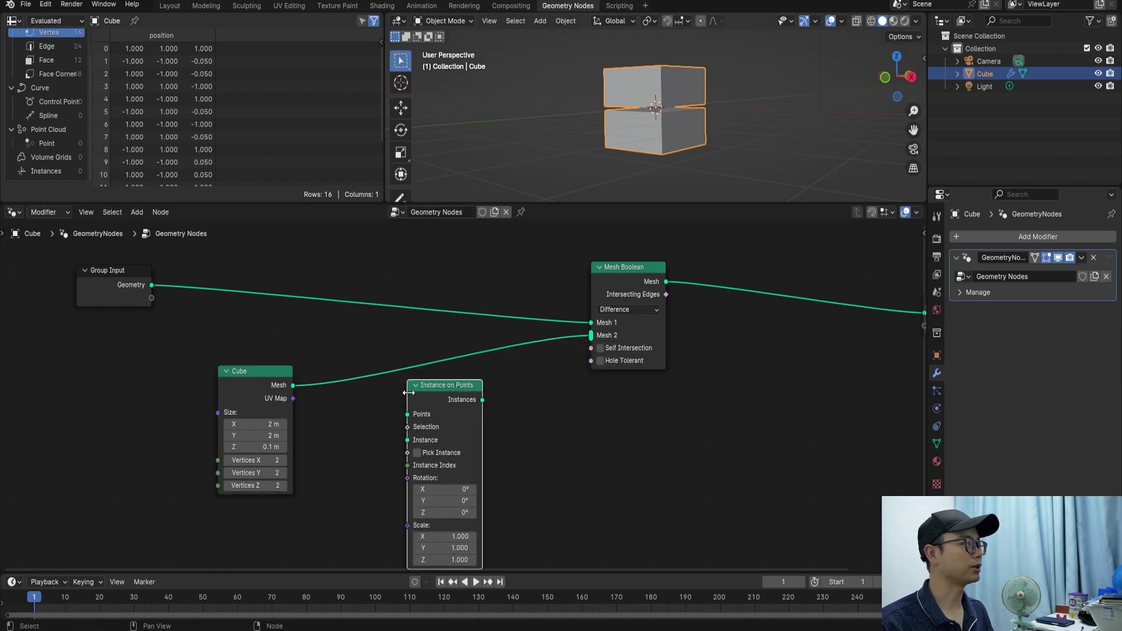
middle_click_drag(346, 389, 358, 368)
mouse_move(275, 367)
left_mouse_down()
mouse_move(283, 446)
mouse_move(420, 418)
left_mouse_up()
left_click(289, 456)
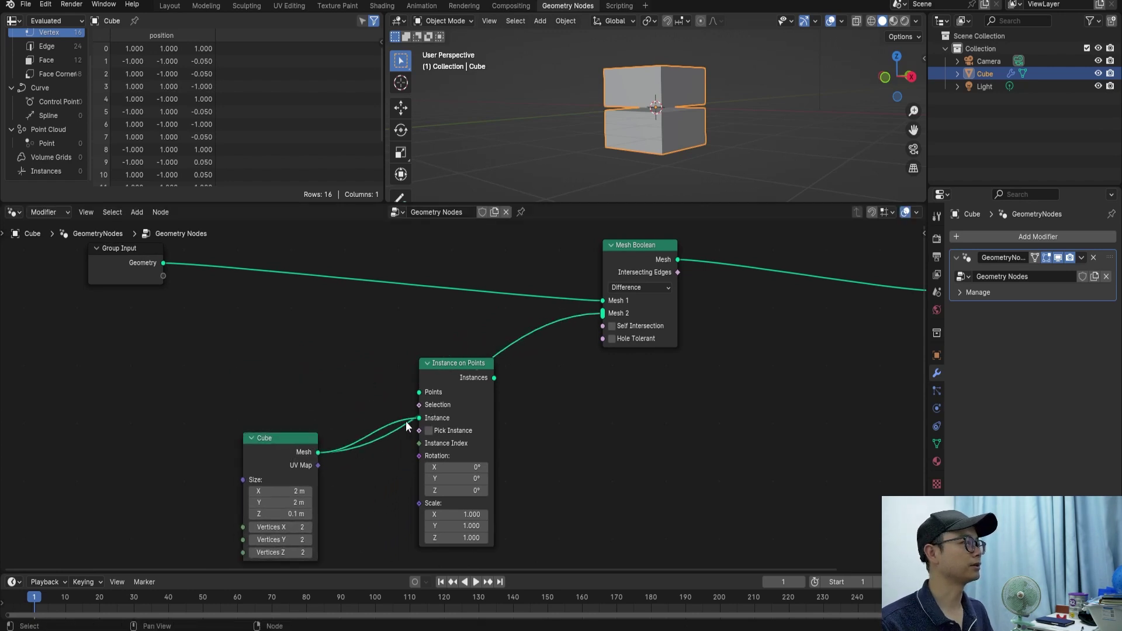
scroll(458, 389, "up", 1)
Route Instance on Points through Realize Instances into Mesh 2, cutting the old Cube link.
mouse_move(493, 378)
left_mouse_down()
mouse_move(447, 381)
mouse_move(502, 374)
left_mouse_up()
type("really")
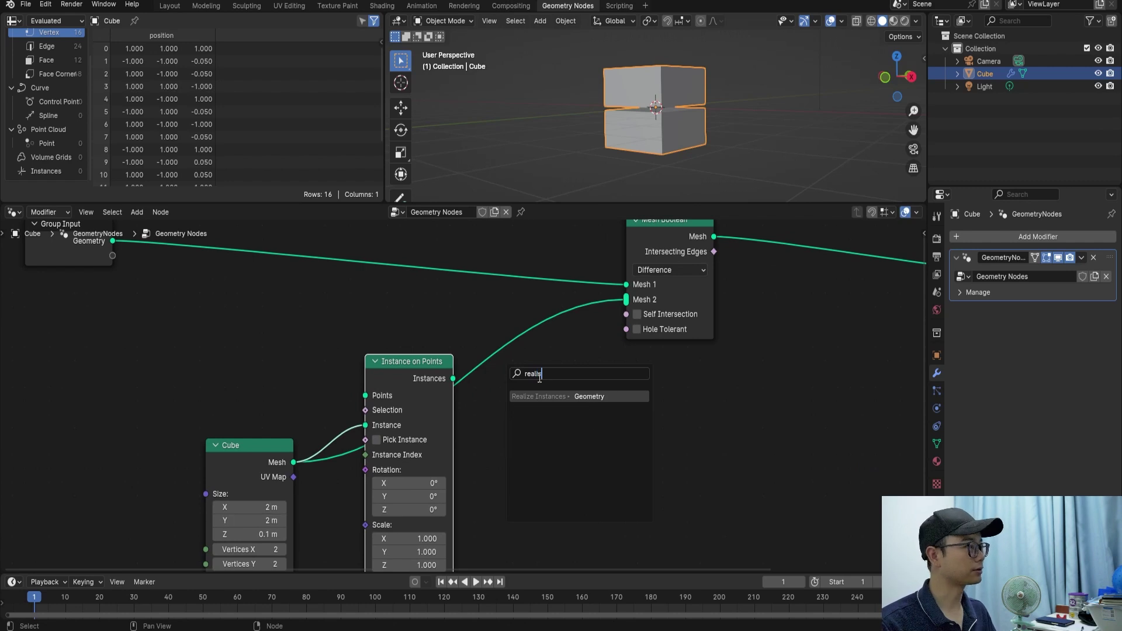
key("Return")
left_click(530, 390)
left_click_drag(568, 381, 613, 309)
right_click_drag(536, 300, 535, 296, "ctrl")
middle_click_drag(531, 315, 563, 302)
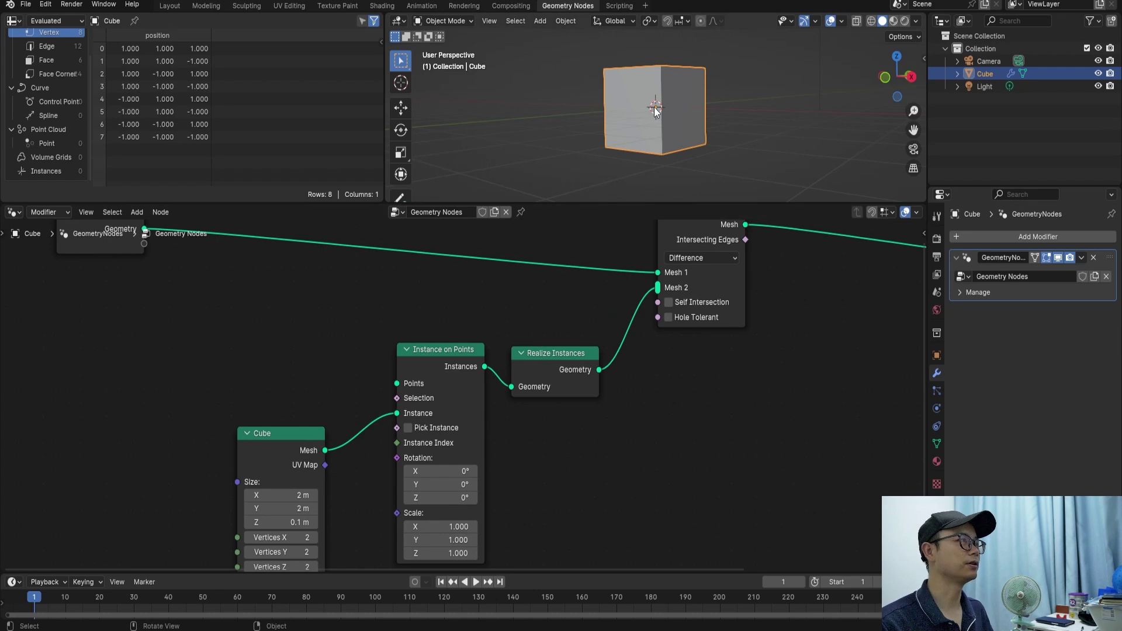
scroll(656, 113, "up", 3)
middle_click_drag(651, 115, 634, 177)
Save the project as test EN.blend.
key("ctrl+s")
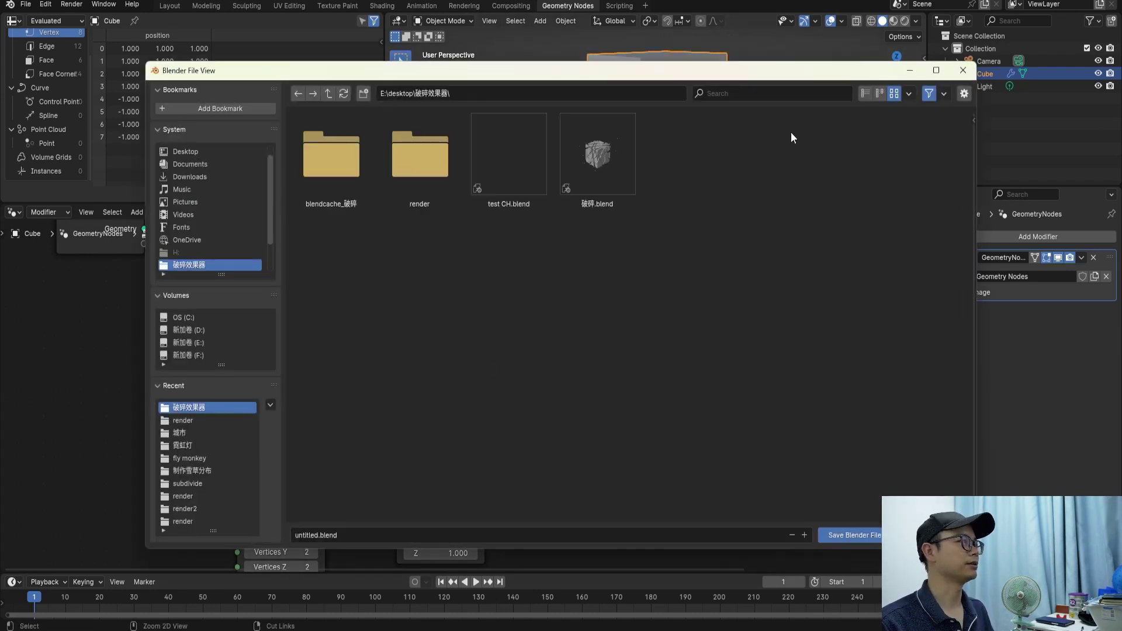
left_click(363, 536)
type("test EN")
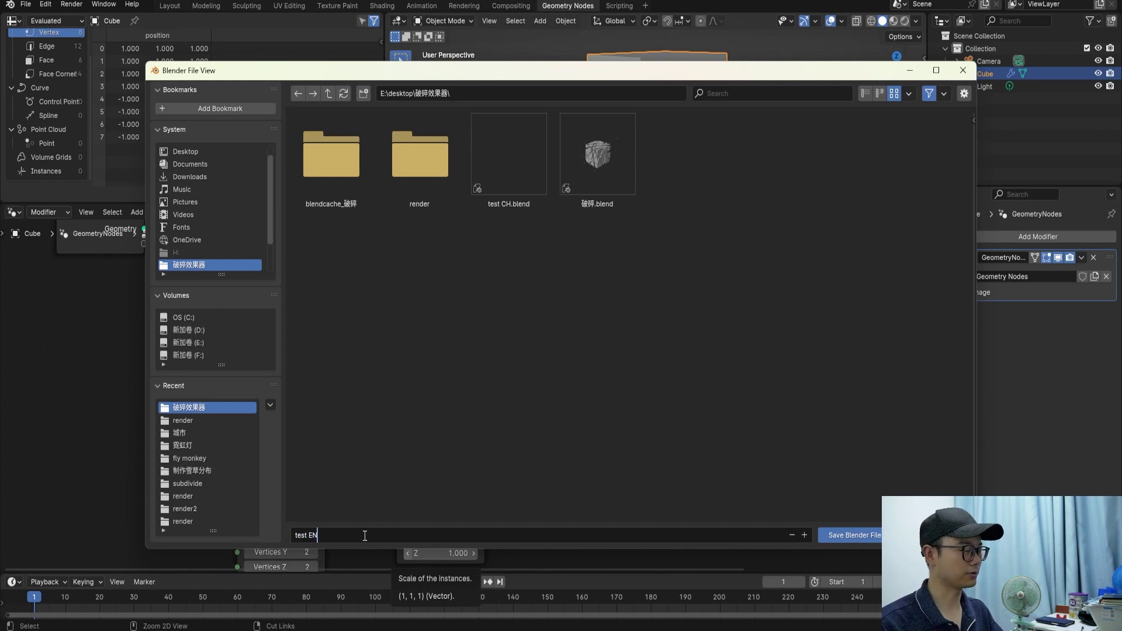
key("Return")
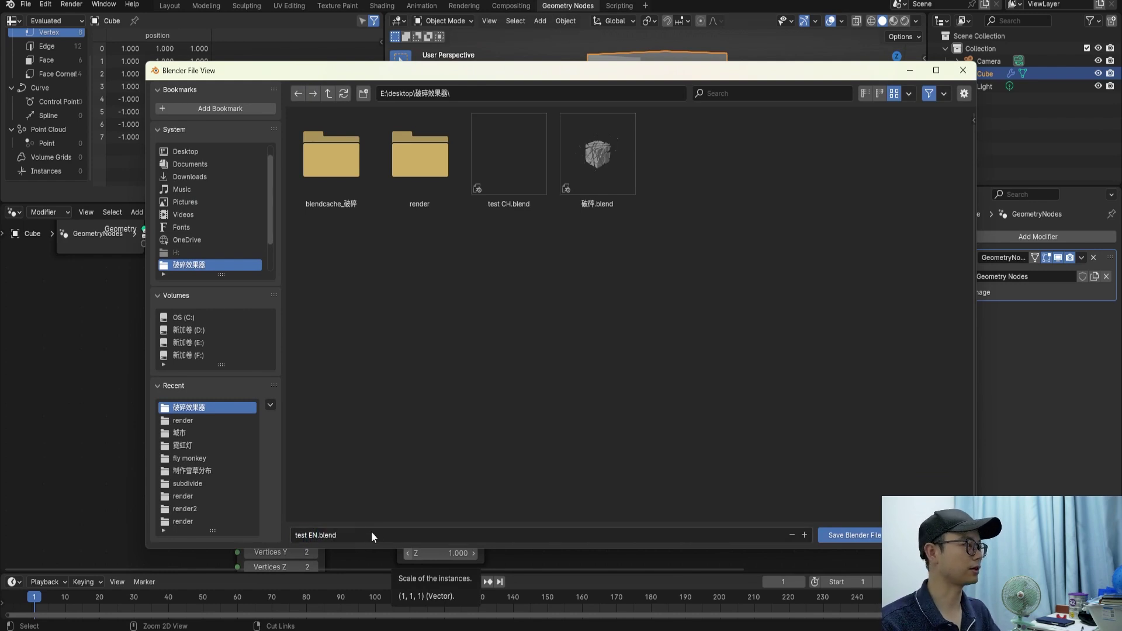
key("Return")
Add a Points node linked into Instance on Points' Points input.
scroll(477, 341, "down", 1)
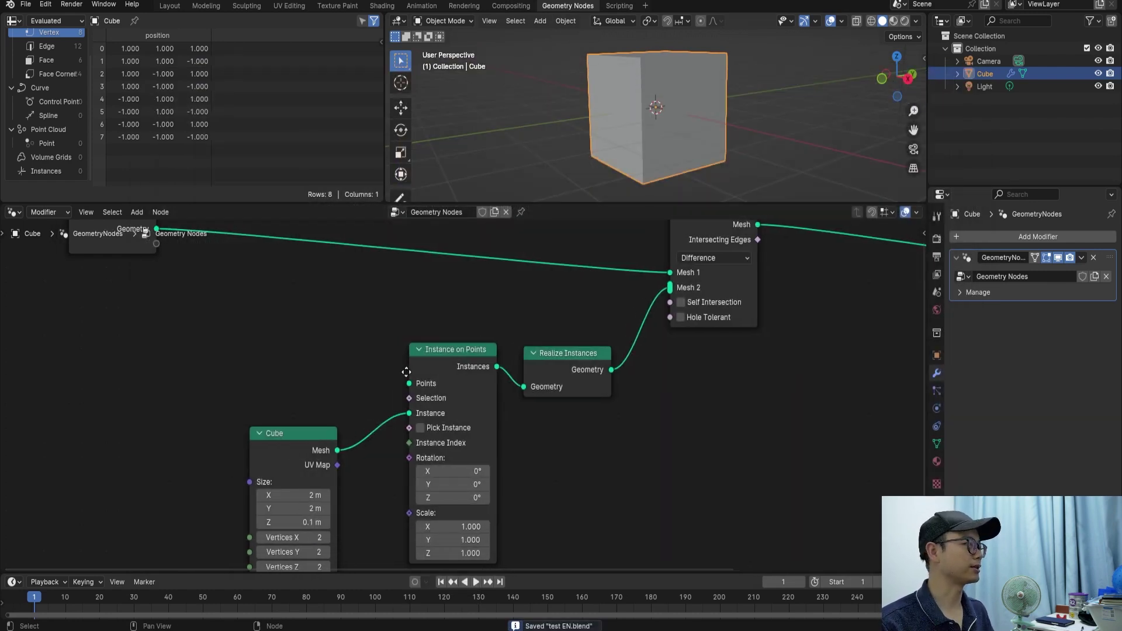
scroll(418, 393, "up", 1)
scroll(433, 397, "down", 1)
middle_click_drag(513, 351, 468, 356)
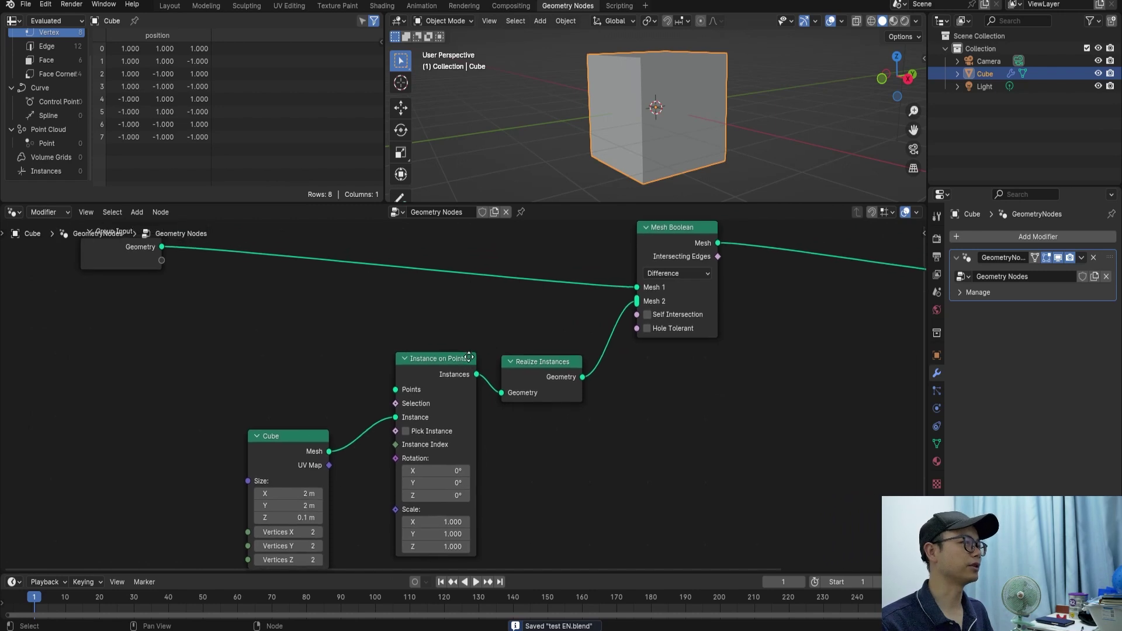
left_click_drag(271, 449, 283, 454)
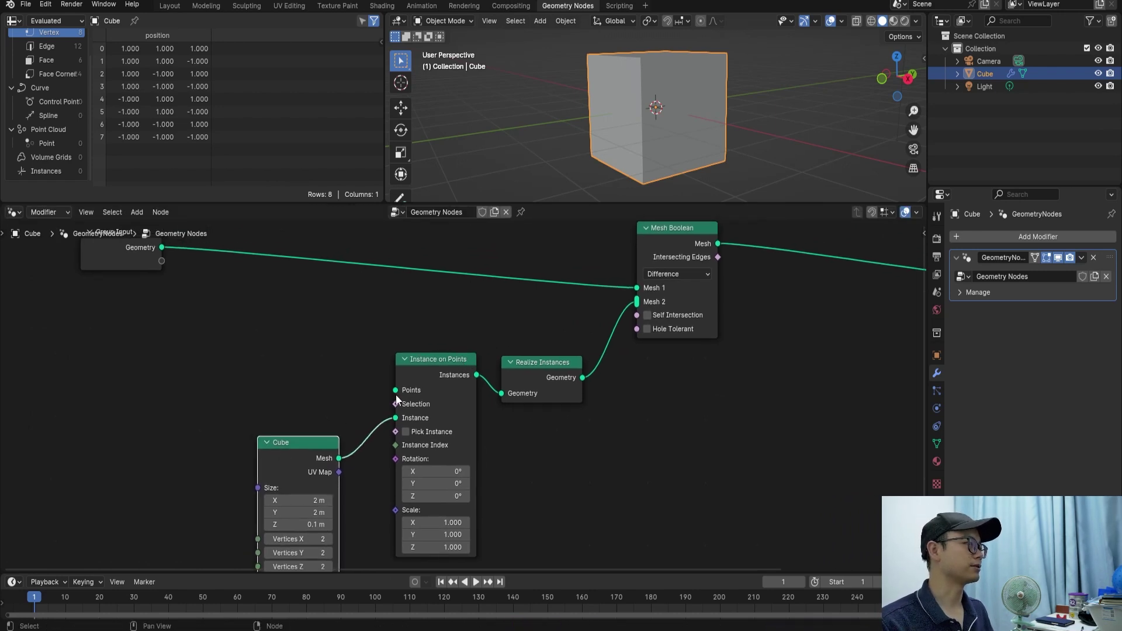
left_click_drag(397, 392, 307, 366)
type("point")
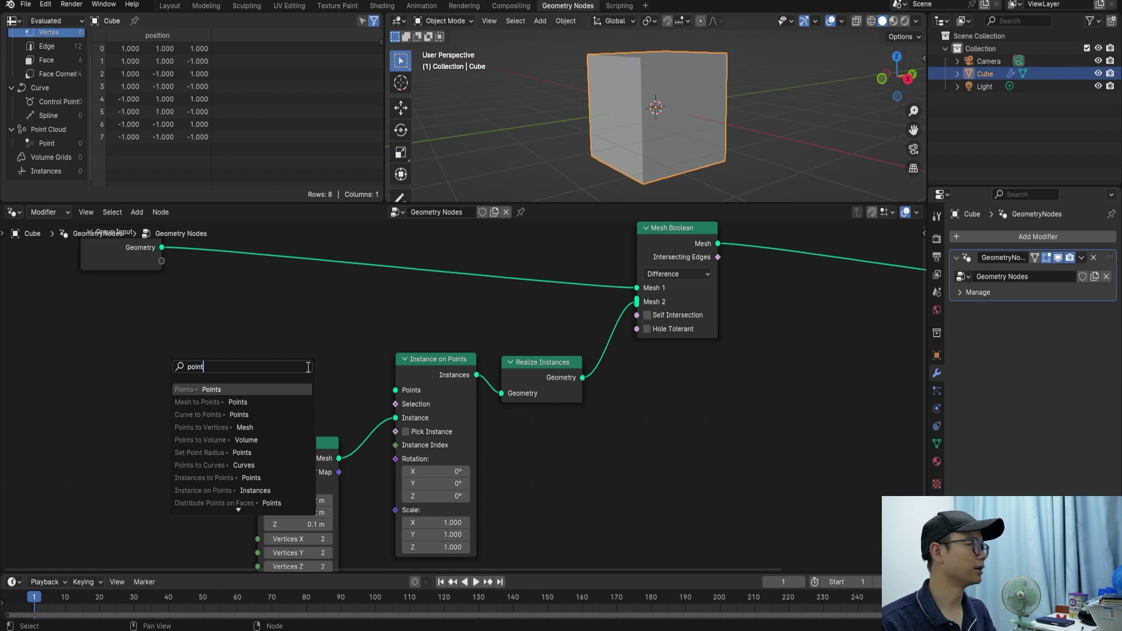
key("Return")
middle_click_drag(307, 412, 329, 388)
Set the Points node's Count to 5 and save the file.
left_click(307, 428)
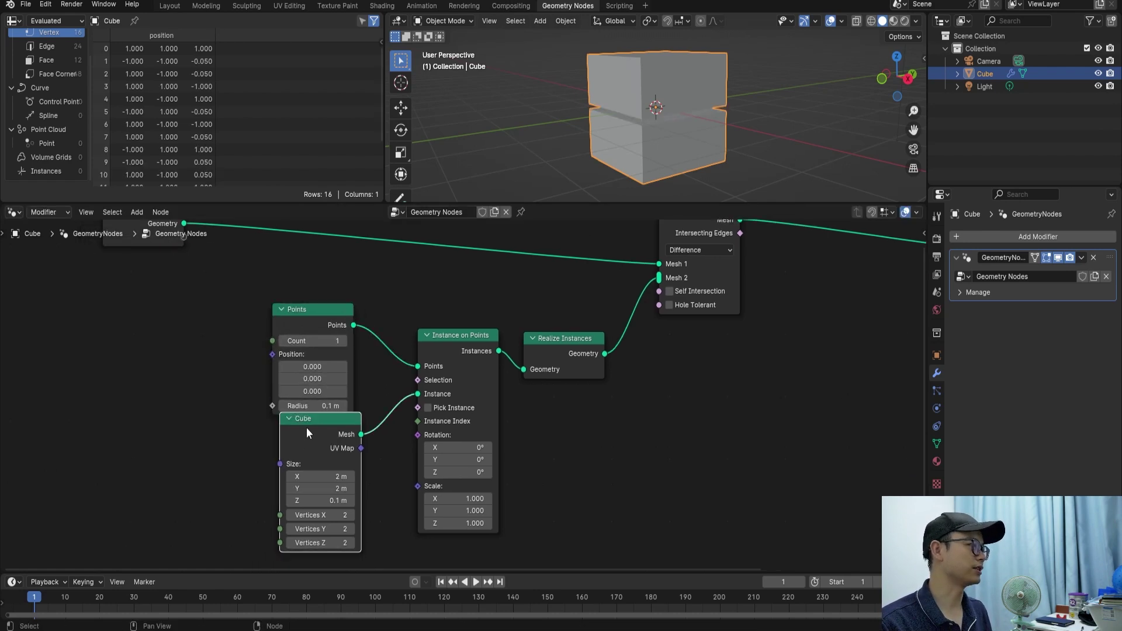
left_click_drag(306, 430, 297, 453)
scroll(358, 340, "up", 1)
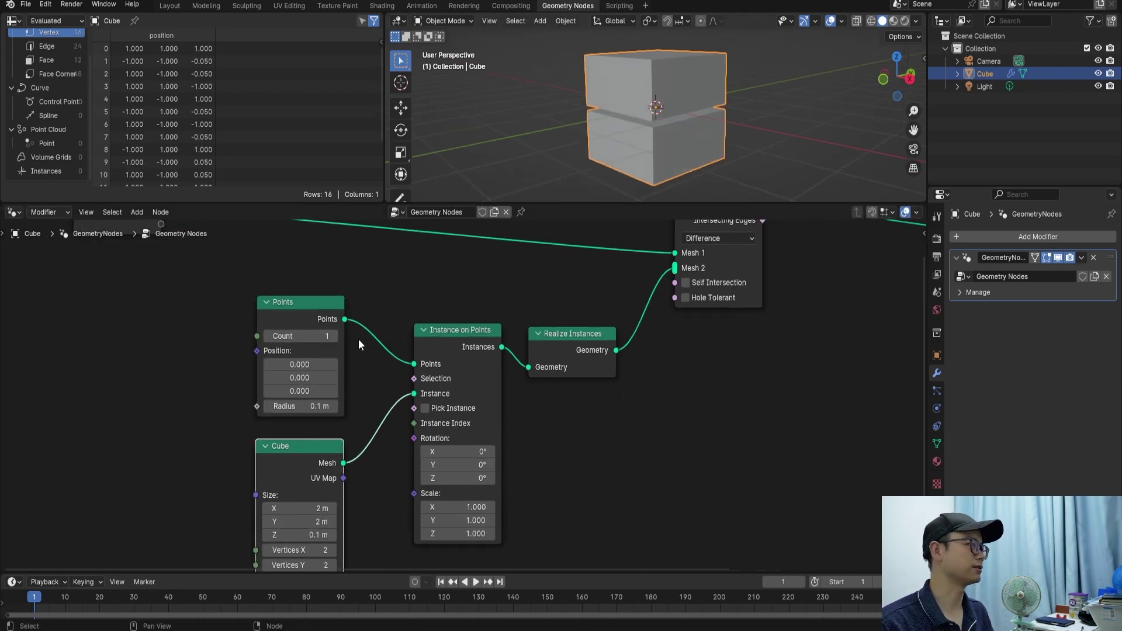
left_click(311, 308)
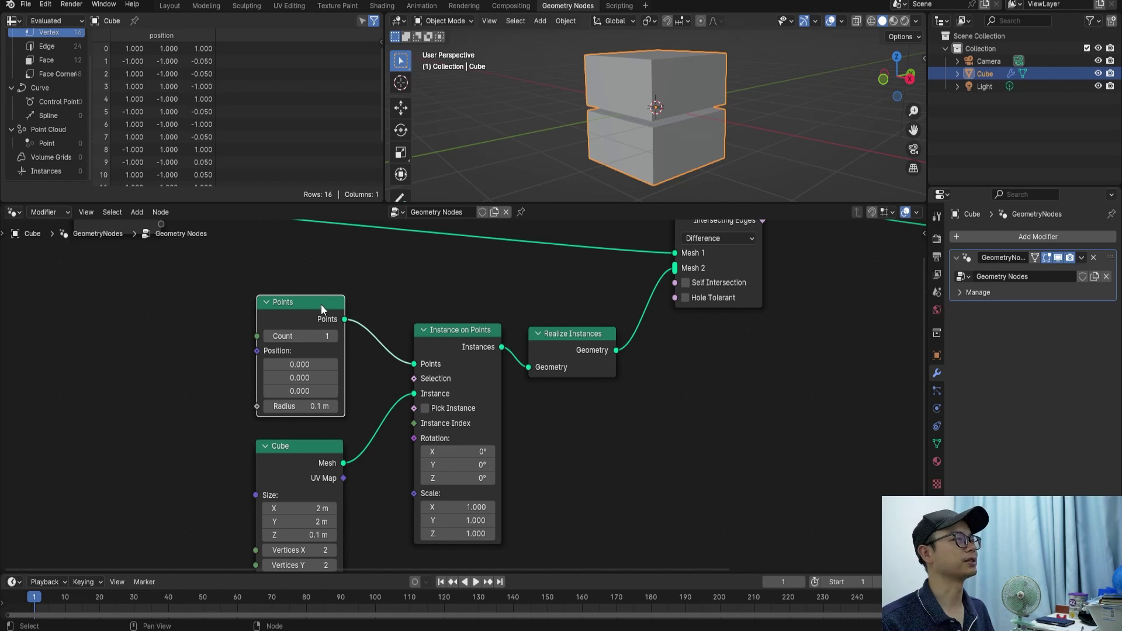
scroll(321, 304, "down", 1)
middle_click_drag(328, 321, 340, 335)
left_click(338, 355)
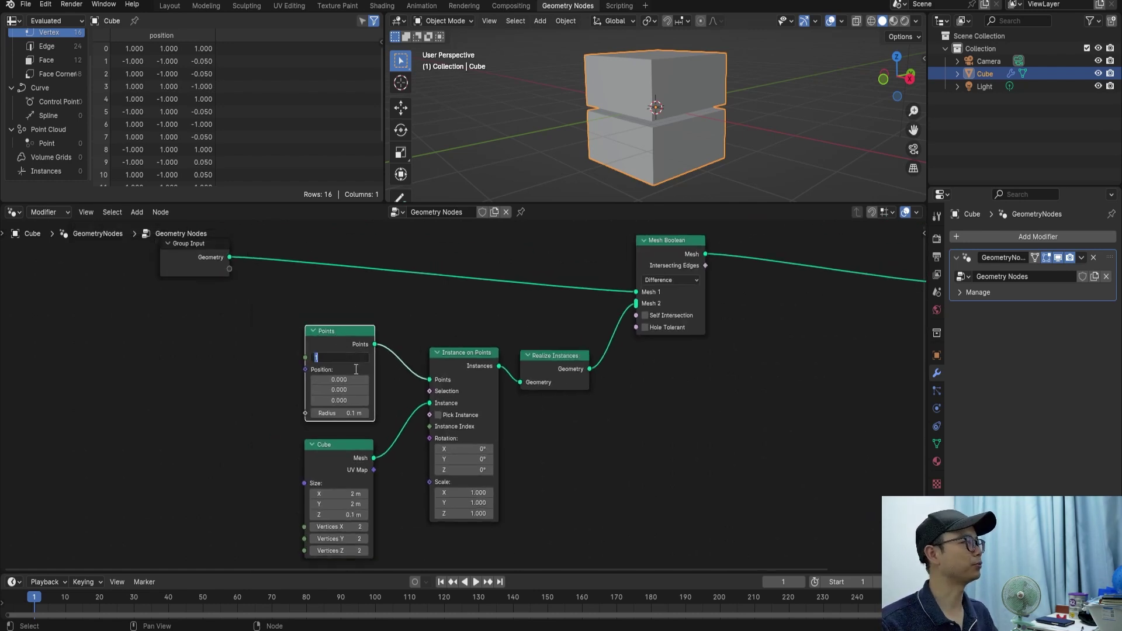
type("5")
key("Return")
mouse_move(674, 93)
middle_mouse_down()
mouse_move(708, 61)
mouse_move(693, 76)
mouse_move(710, 79)
mouse_move(677, 80)
mouse_move(663, 139)
middle_mouse_up()
key("ctrl+s")
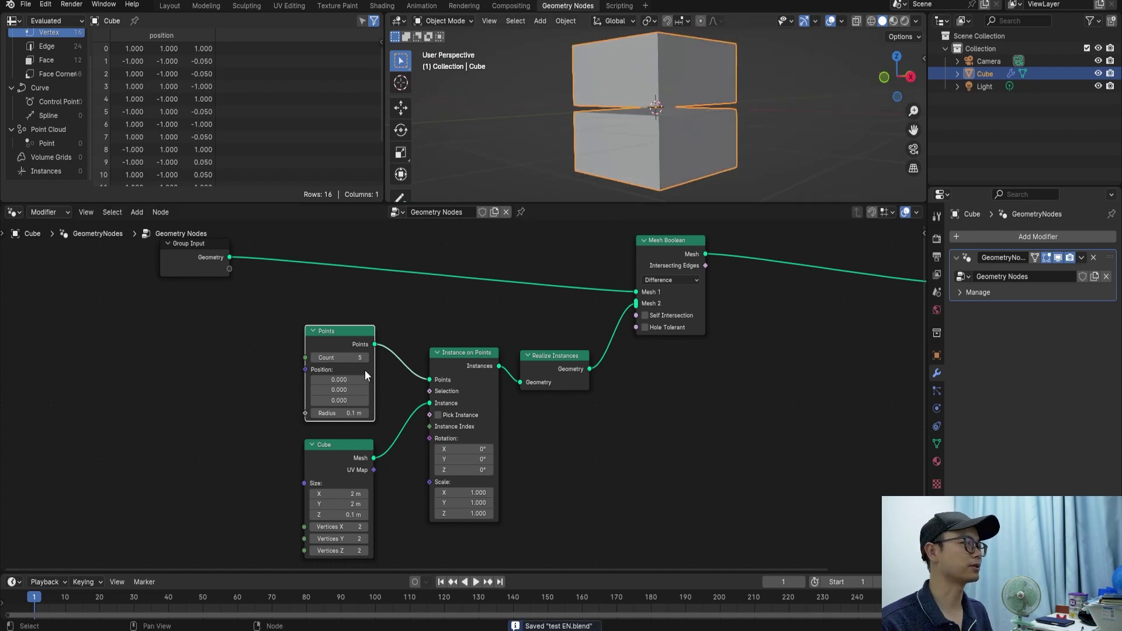
Preview the Realize Instances output in a Viewer node.
scroll(356, 353, "up", 2)
scroll(356, 353, "down", 1)
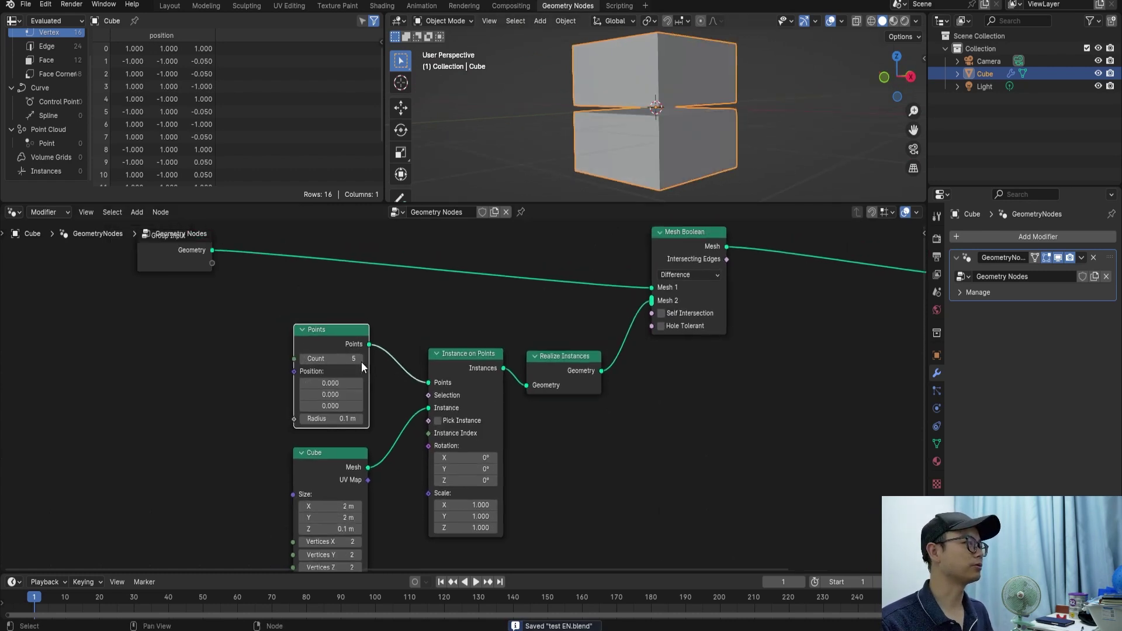
scroll(385, 383, "down", 1)
left_click(345, 475)
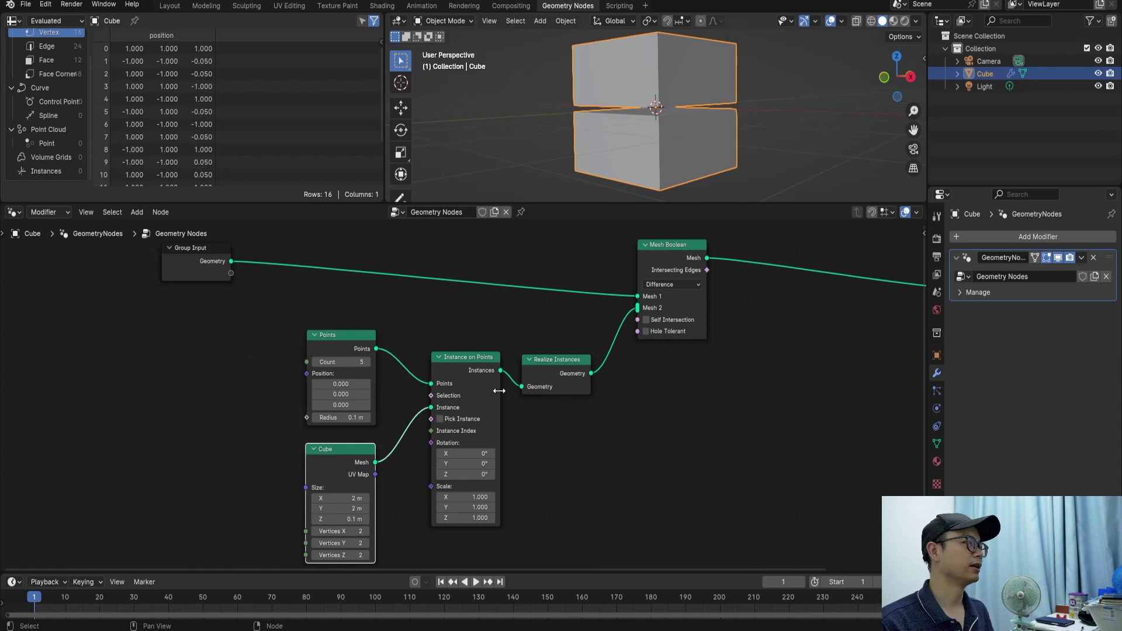
left_click(558, 372)
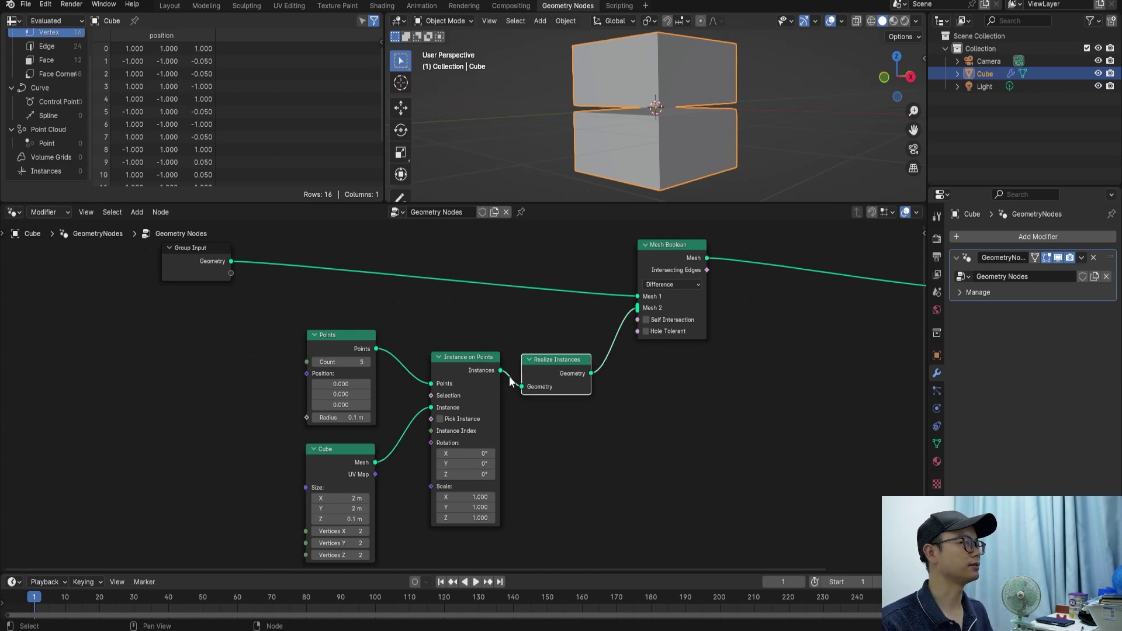
left_click(570, 365, "ctrl+shift")
middle_click_drag(658, 81, 627, 115)
scroll(631, 119, "up", 2)
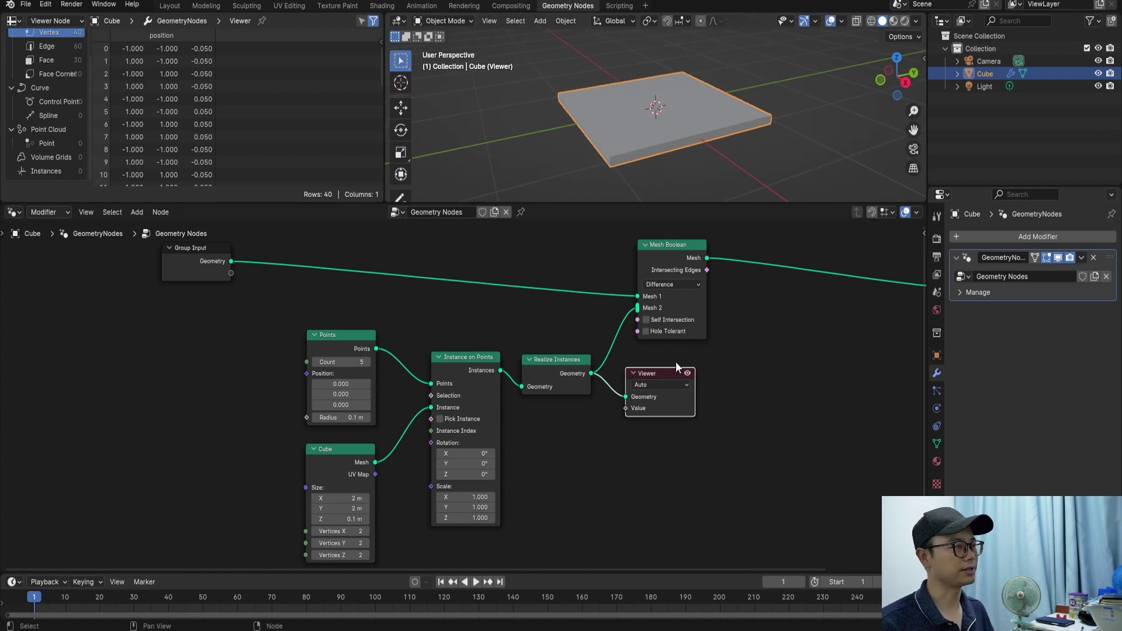
Rearrange the Points node above the Cube node beside Instance on Points.
middle_click_drag(469, 437, 494, 413)
left_click_drag(372, 452, 317, 401)
left_click_drag(352, 314, 309, 293)
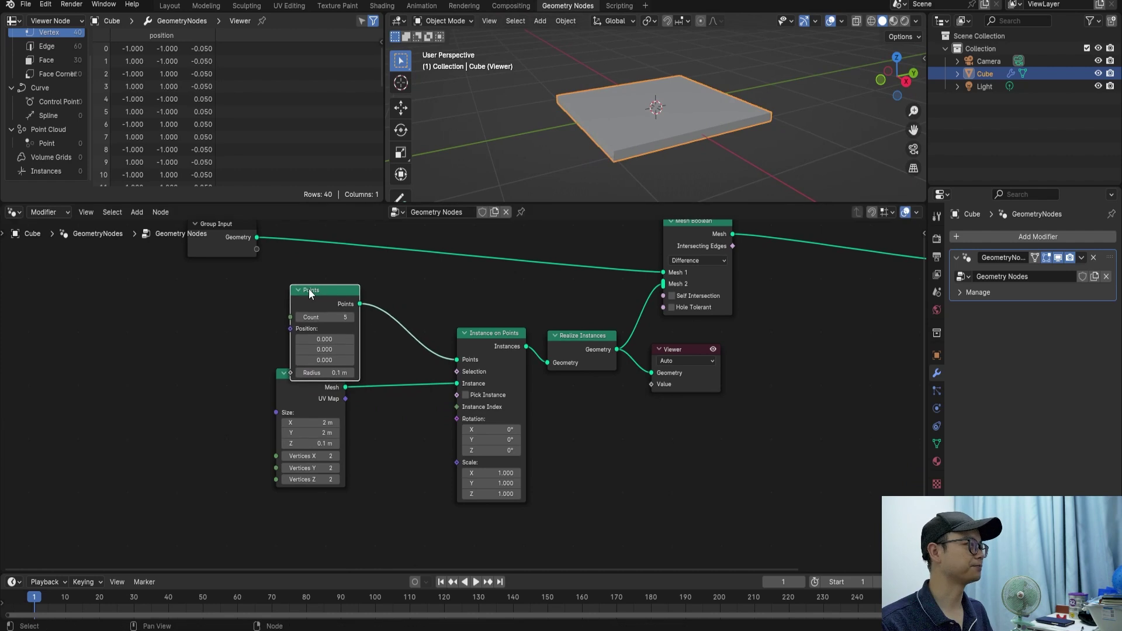
left_click_drag(288, 417, 298, 422)
middle_click_drag(385, 410, 452, 362)
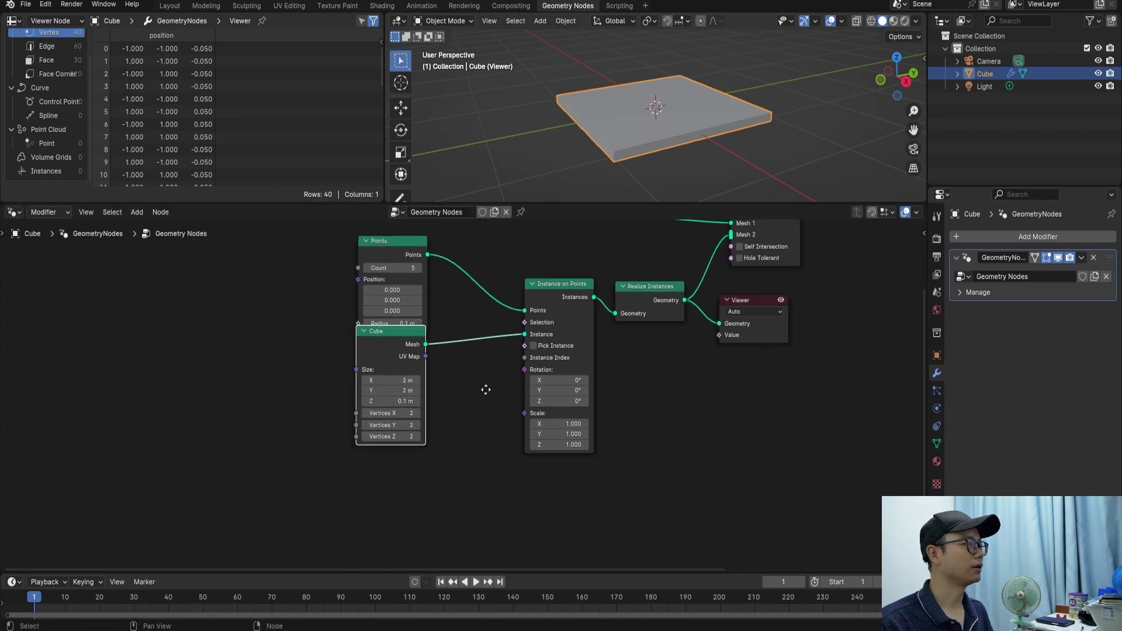
scroll(591, 376, "up", 2)
Link an Align Euler to Vector node into the instances' Rotation and set it to the Z axis.
left_click_drag(553, 345, 531, 424)
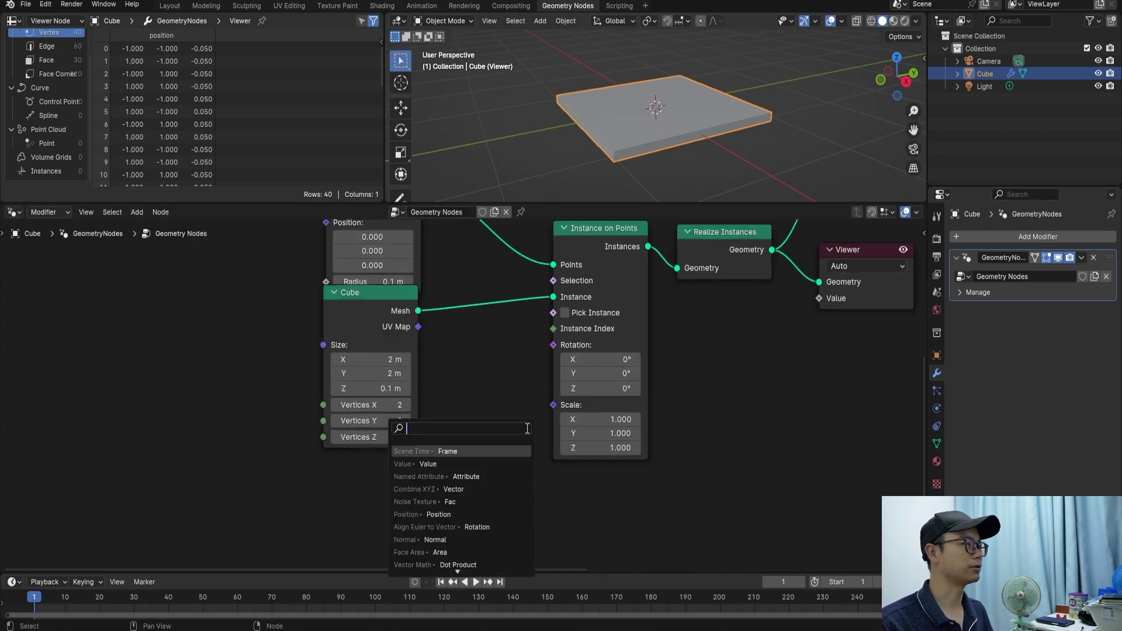
type("alig")
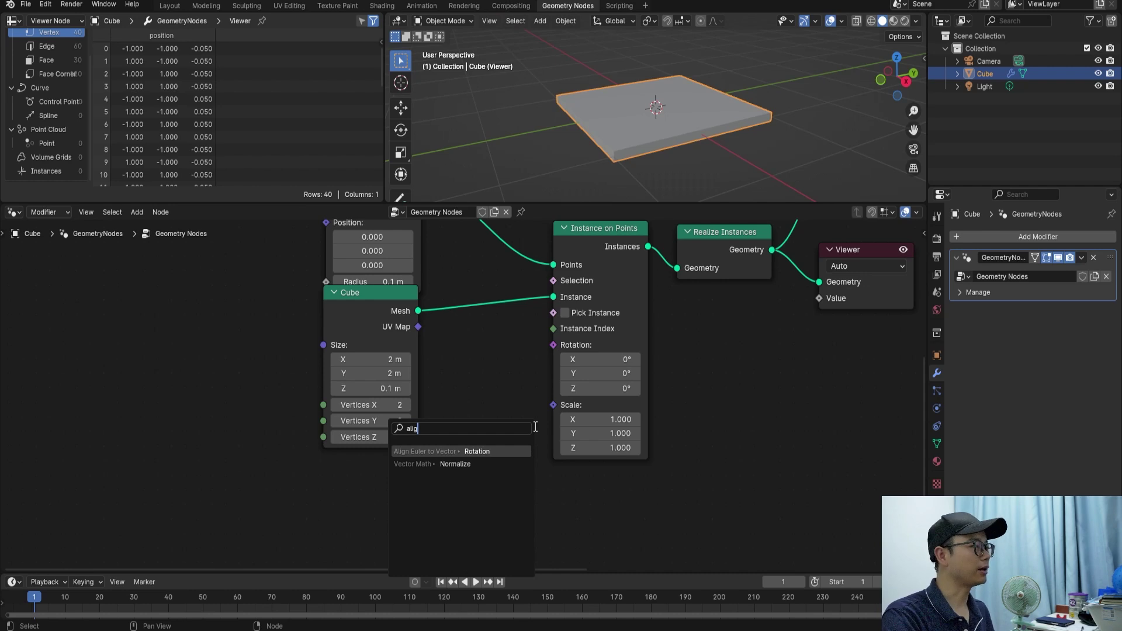
type(" elur to")
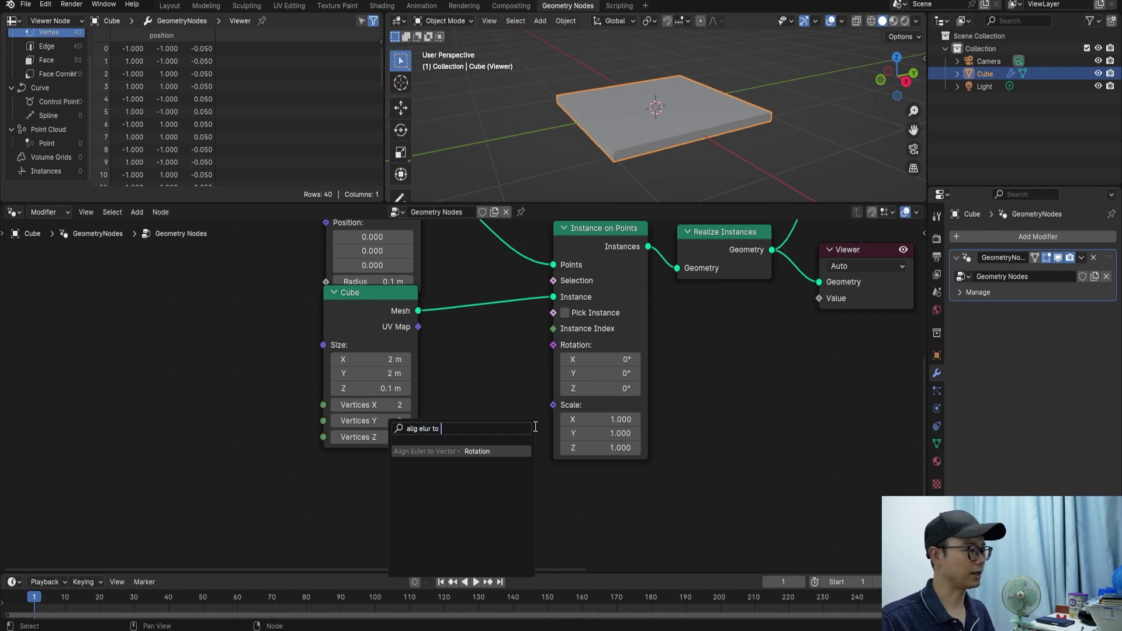
key("Return")
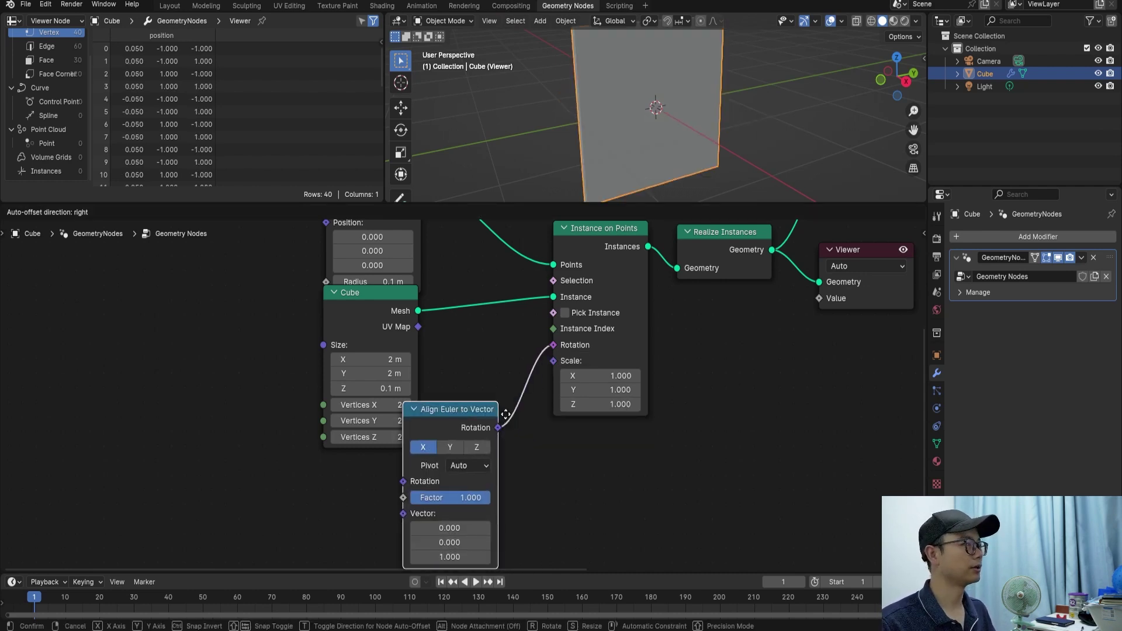
left_click(539, 397)
scroll(552, 409, "down", 1)
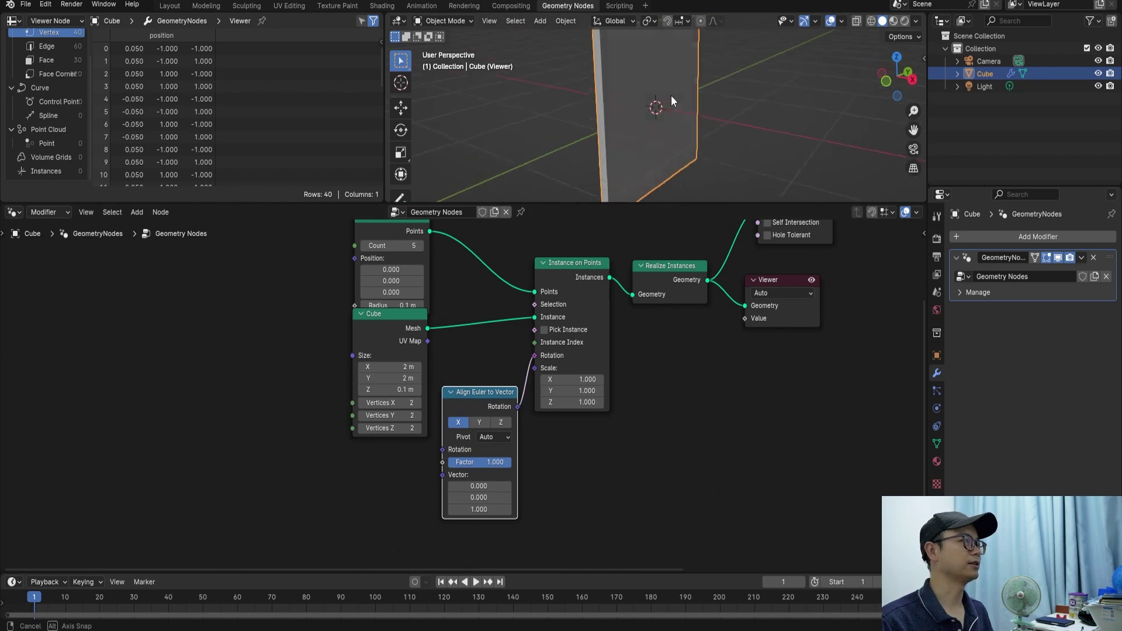
scroll(556, 396, "up", 1)
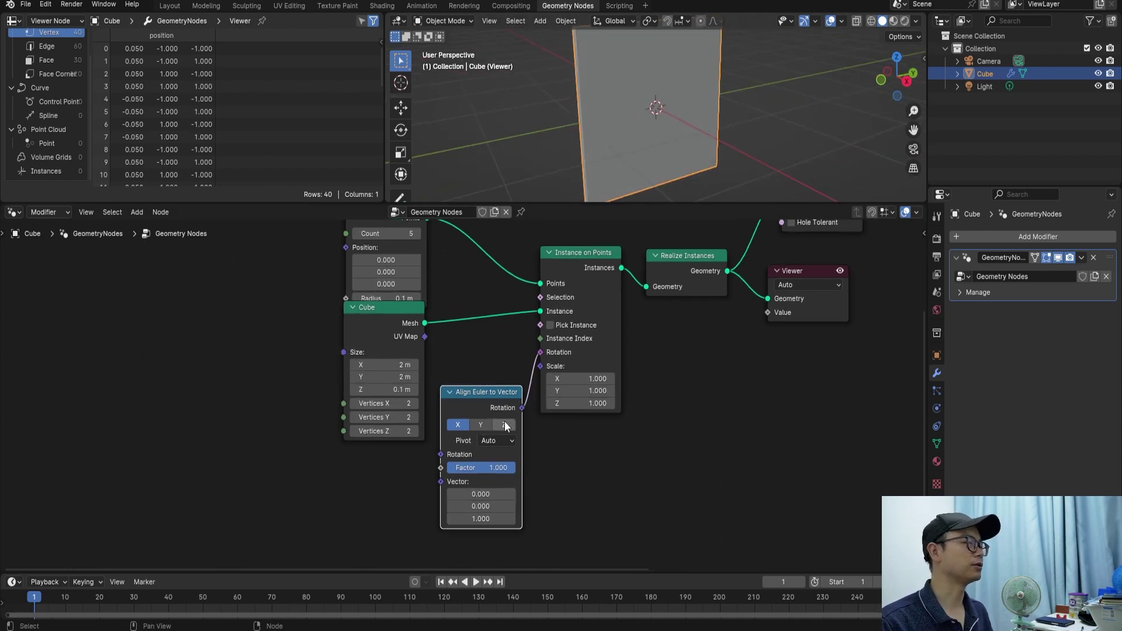
left_click(505, 425)
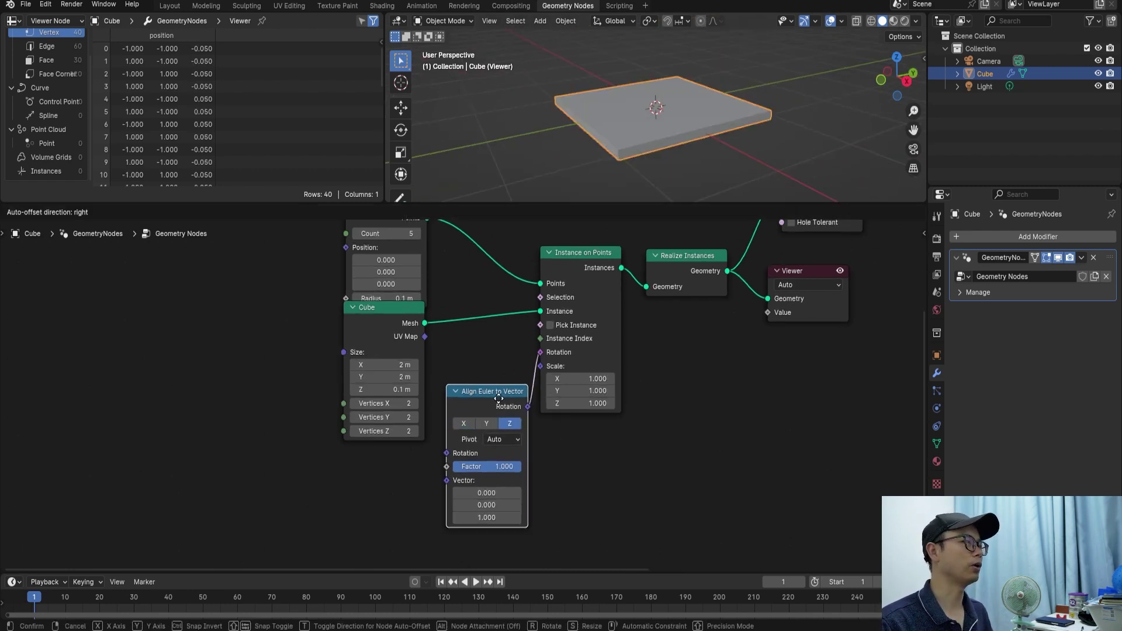
scroll(510, 441, "up", 1)
scroll(510, 441, "up", 1)
scroll(520, 420, "up", 1)
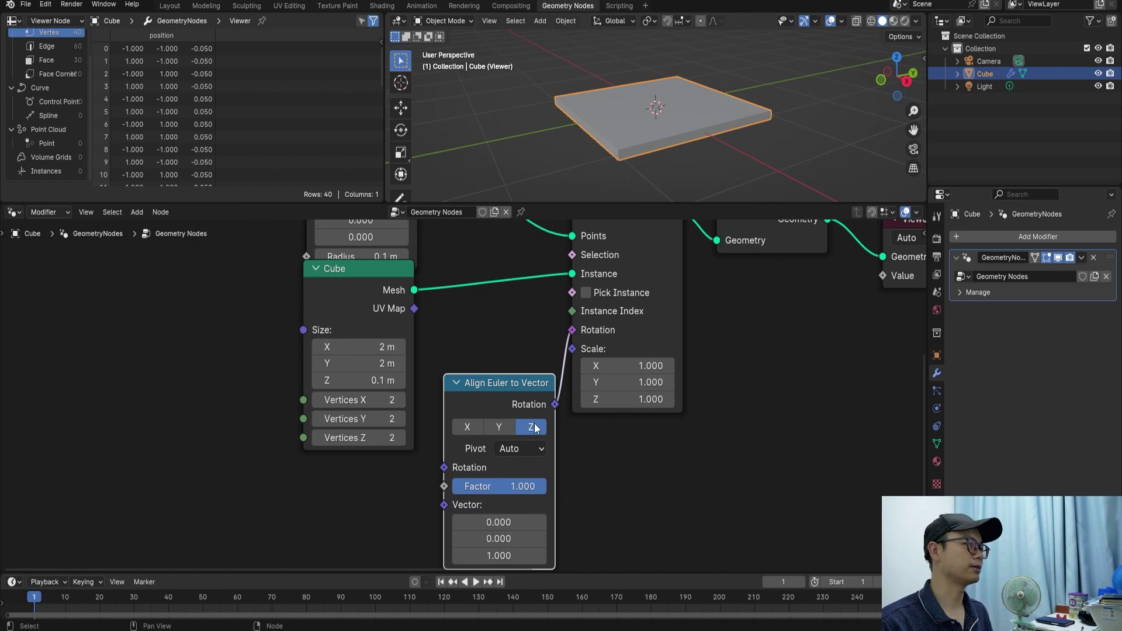
scroll(497, 464, "down", 1)
scroll(453, 478, "down", 1)
scroll(453, 478, "up", 1)
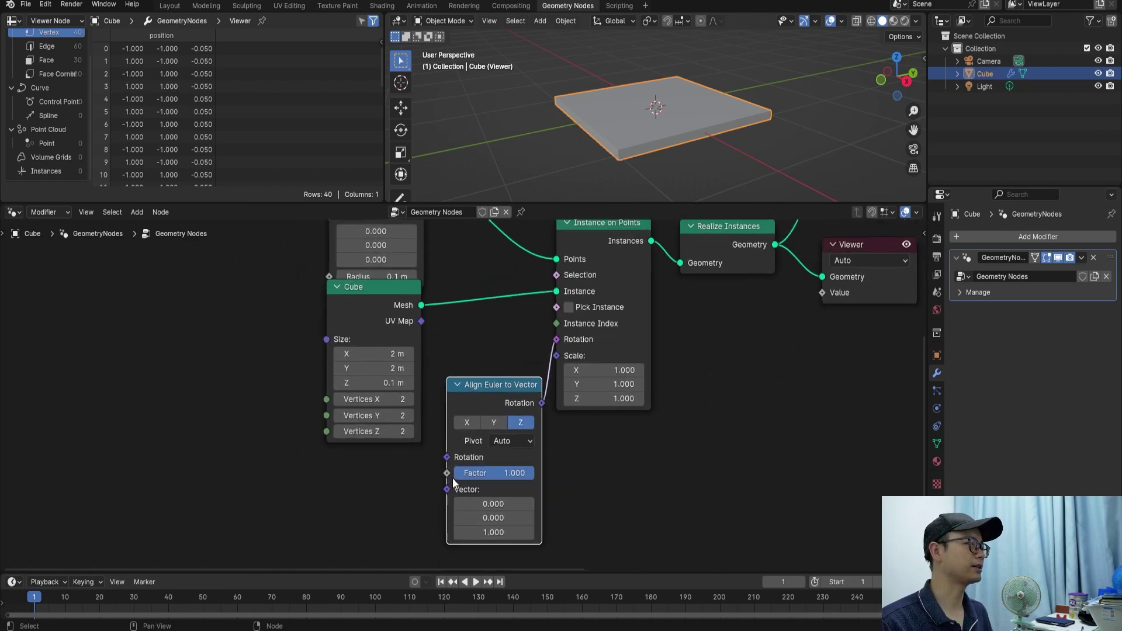
Add a Random Value node feeding the vector input of Align Euler to Vector.
left_click_drag(427, 499, 429, 500)
type("ra")
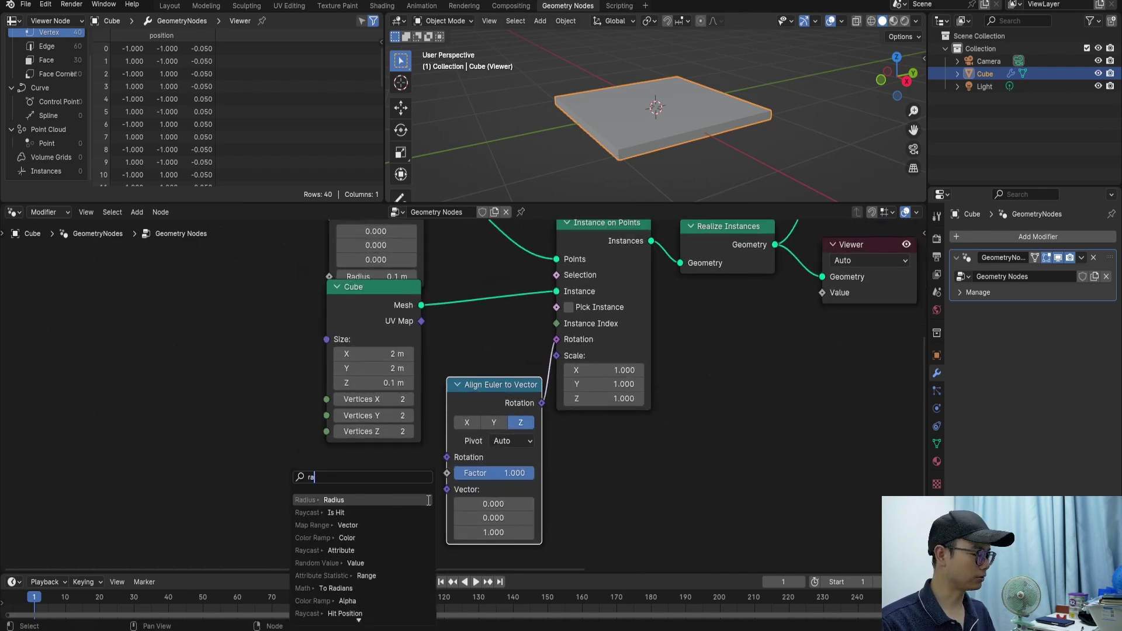
type("ndo")
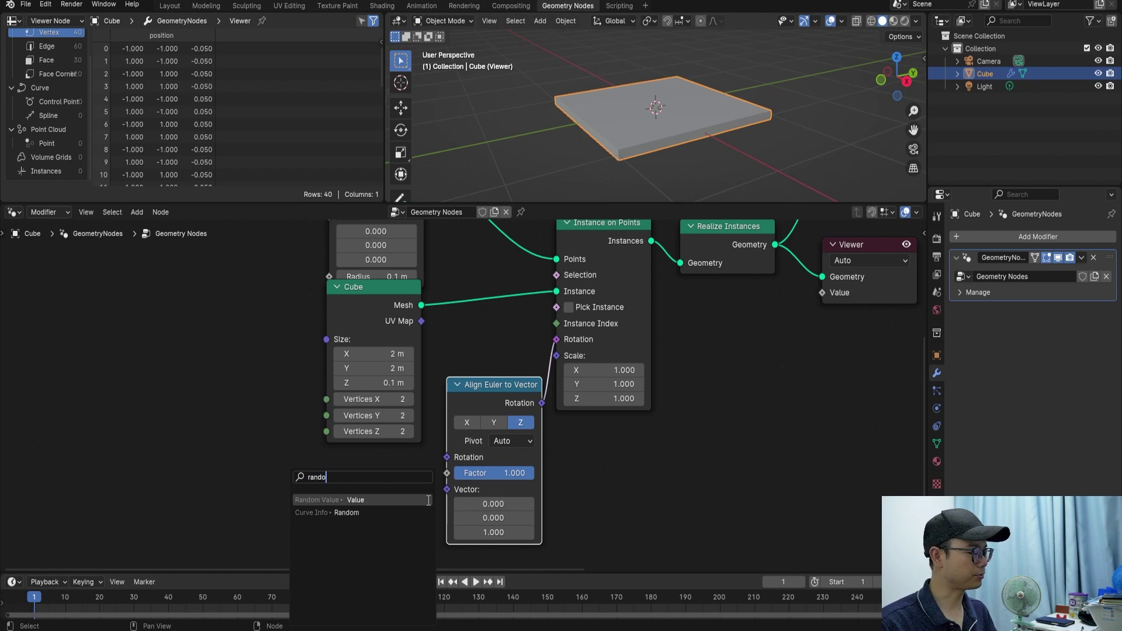
left_click(430, 500)
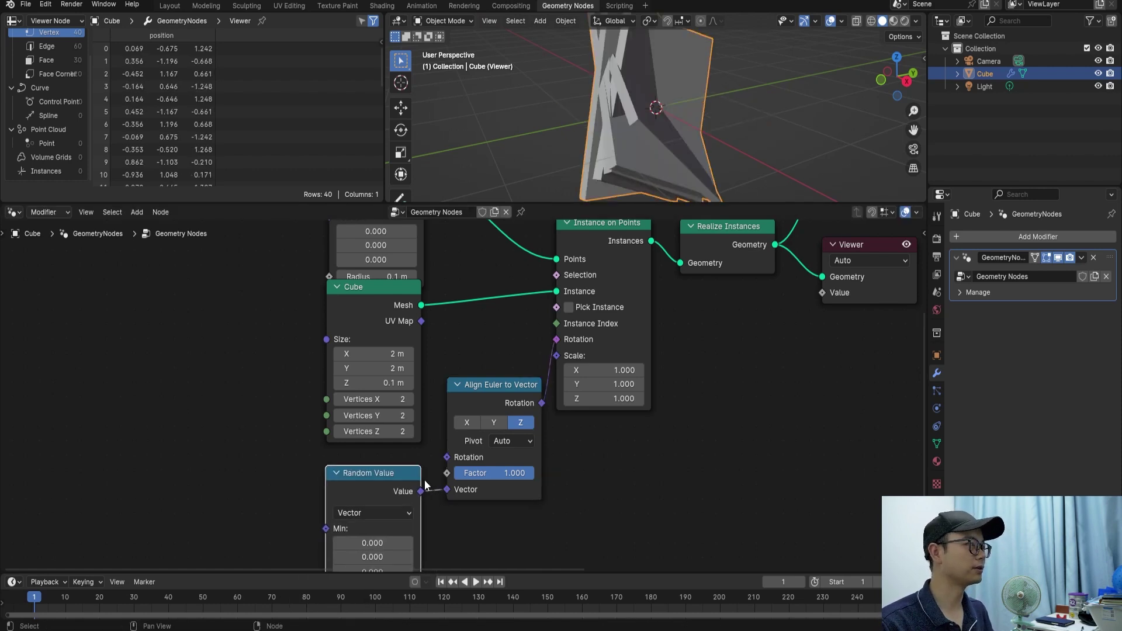
scroll(407, 479, "down", 1)
scroll(408, 479, "down", 1)
Set the random vector minimum to -1 on X, Y and Z, then inspect the tilted slabs.
mouse_move(623, 60)
middle_mouse_down()
mouse_move(623, 94)
mouse_move(679, 98)
mouse_move(498, 73)
mouse_move(619, 90)
mouse_move(731, 71)
mouse_move(754, 91)
mouse_move(830, 103)
mouse_move(584, 108)
mouse_move(665, 124)
middle_mouse_up()
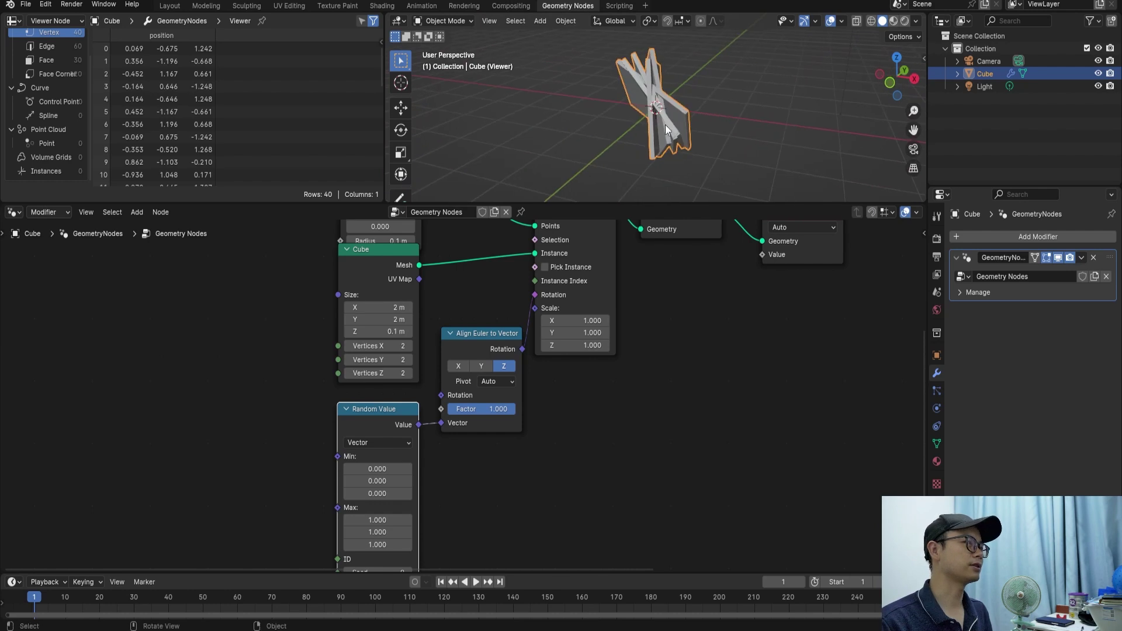
scroll(461, 409, "down", 1)
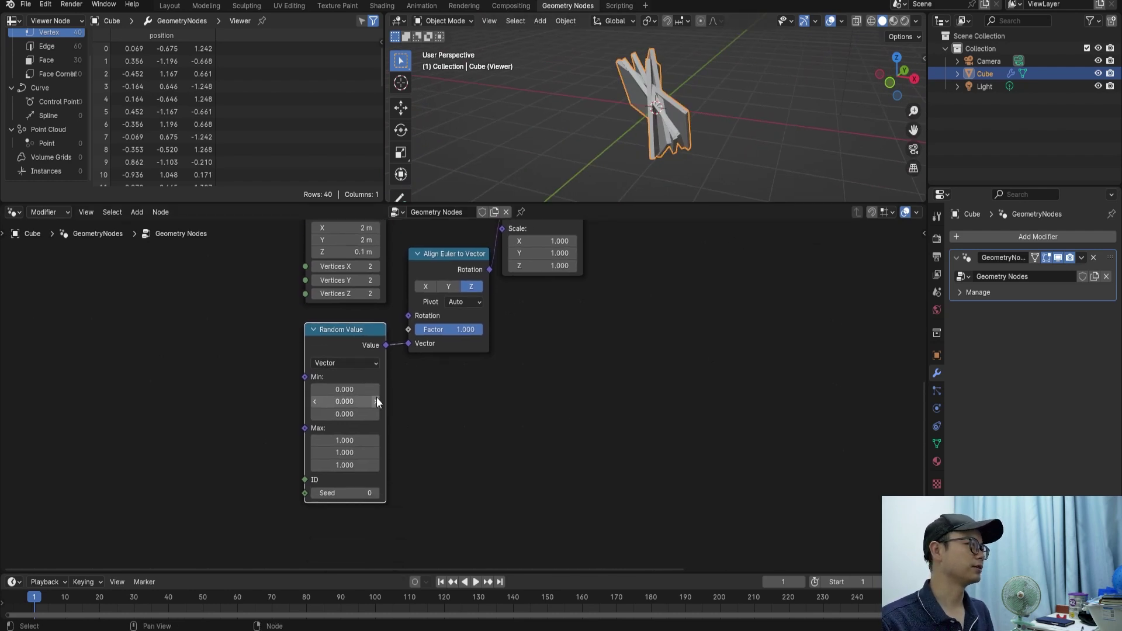
scroll(377, 398, "up", 2)
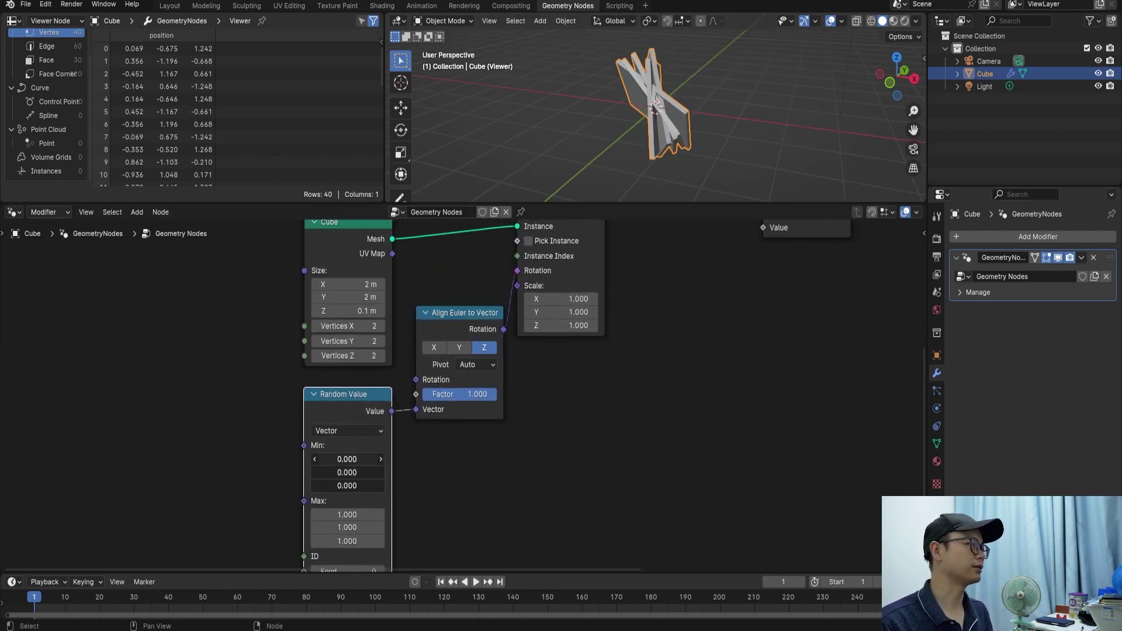
type("-1")
key("Return")
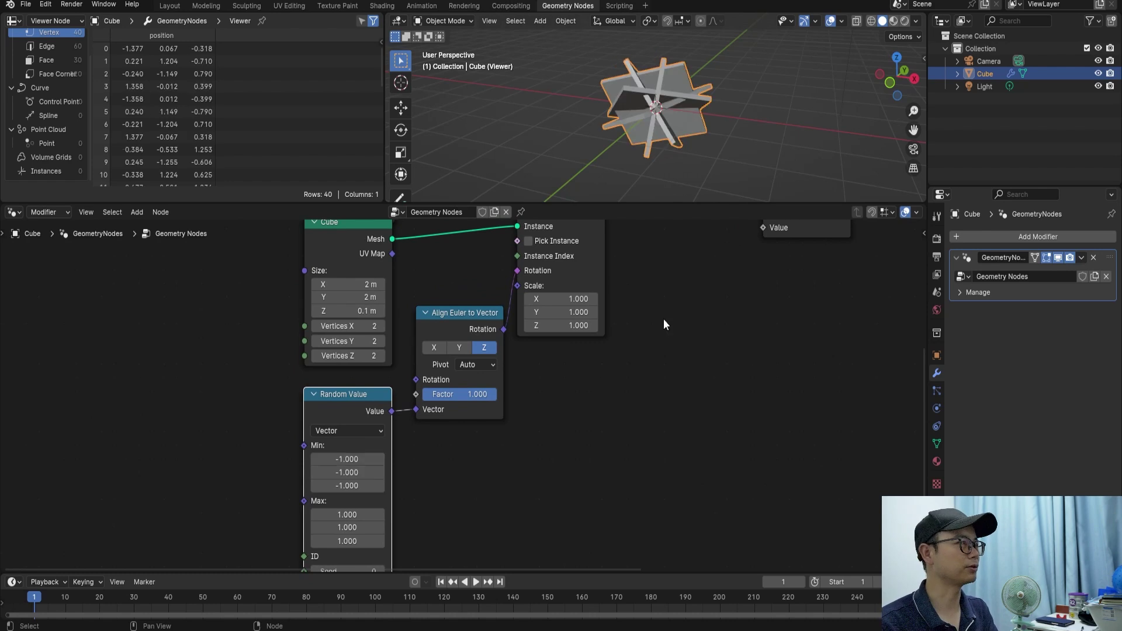
mouse_move(688, 125)
middle_mouse_down()
mouse_move(644, 118)
mouse_move(691, 114)
mouse_move(637, 104)
mouse_move(696, 86)
mouse_move(675, 99)
middle_mouse_up()
key("Home")
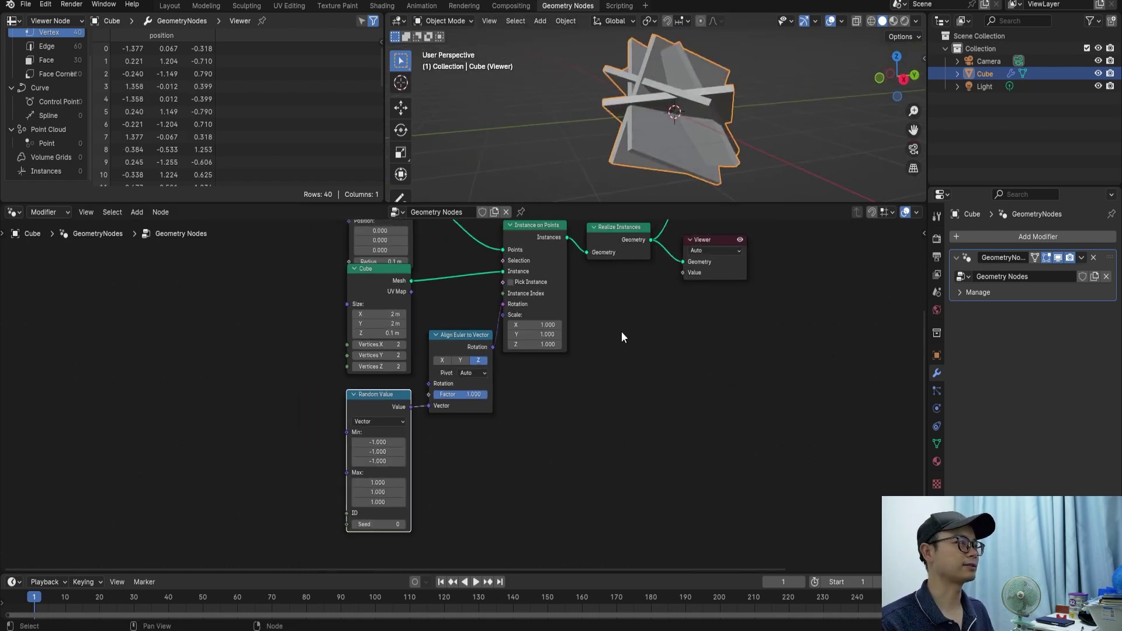
middle_click_drag(550, 326, 645, 376, "ctrl")
Delete the Viewer node so the boolean-cut cube shows, and save.
left_click(629, 370)
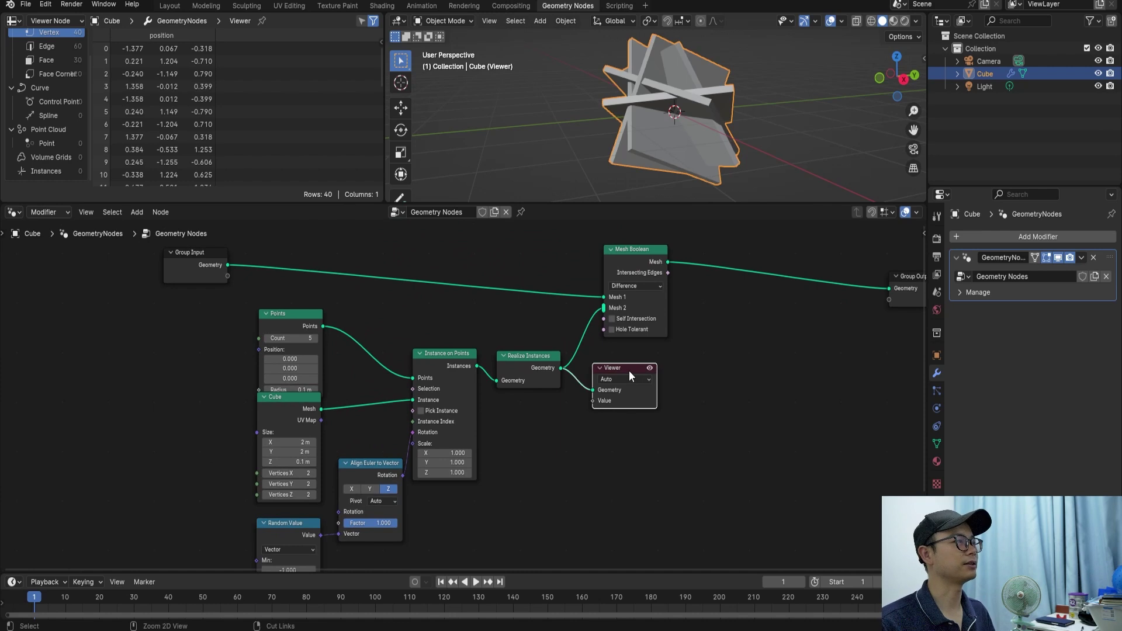
key("x")
mouse_move(766, 42)
middle_mouse_down()
mouse_move(710, 130)
mouse_move(725, 132)
middle_mouse_up()
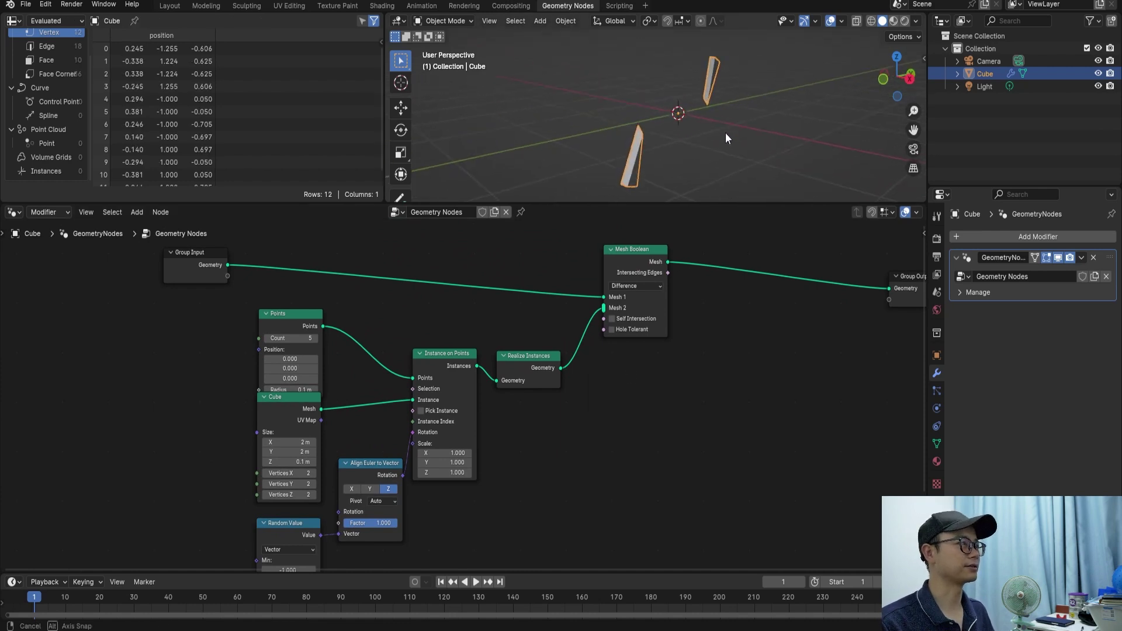
key("ctrl+s")
Enable Self Intersection on the Mesh Boolean node and inspect the slab cuts.
scroll(653, 321, "up", 1)
scroll(651, 309, "up", 1)
mouse_move(652, 301)
middle_mouse_down()
mouse_move(622, 328)
mouse_move(602, 372)
middle_mouse_up()
scroll(602, 372, "up", 1)
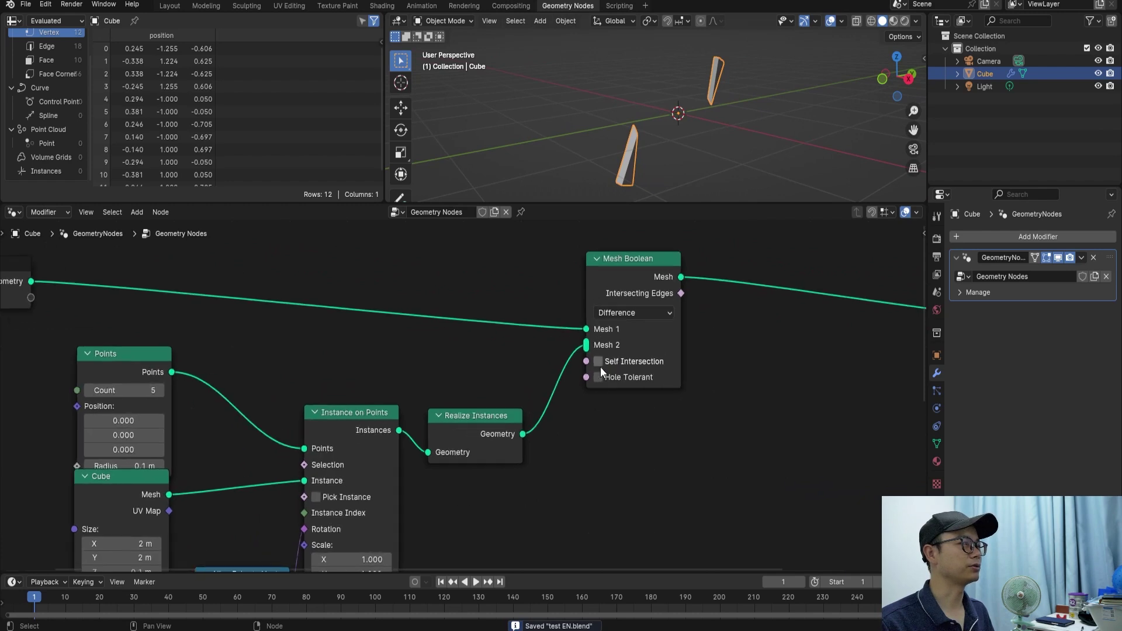
scroll(601, 364, "up", 1)
left_click(608, 358)
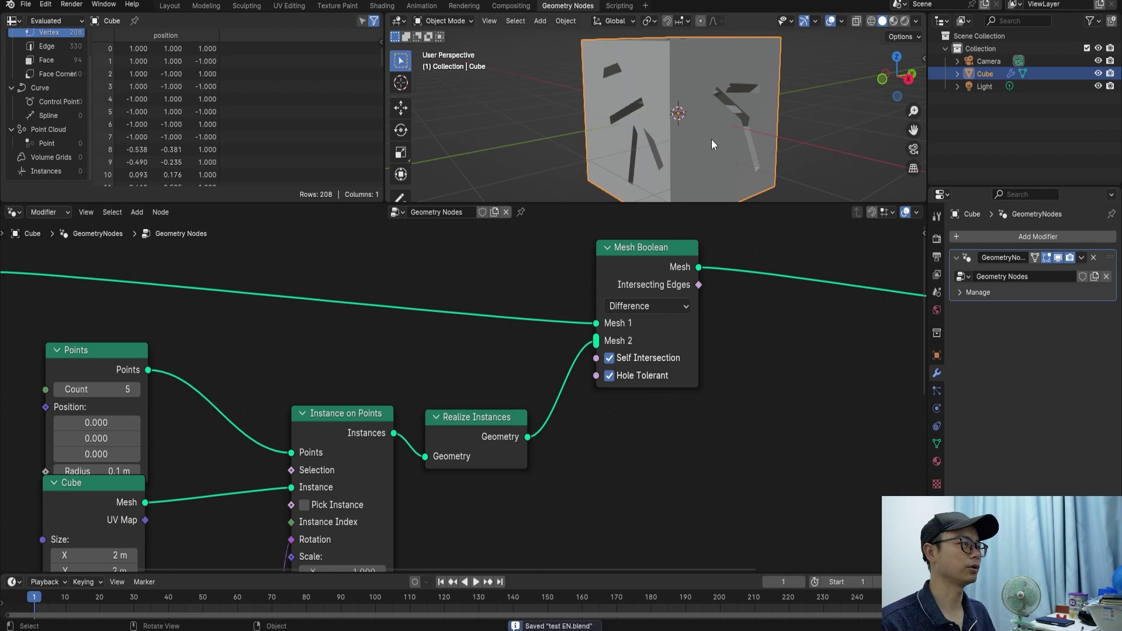
mouse_move(710, 134)
middle_mouse_down()
mouse_move(739, 122)
mouse_move(689, 130)
mouse_move(744, 126)
middle_mouse_up()
middle_click_drag(398, 371, 534, 286)
scroll(447, 339, "down", 1)
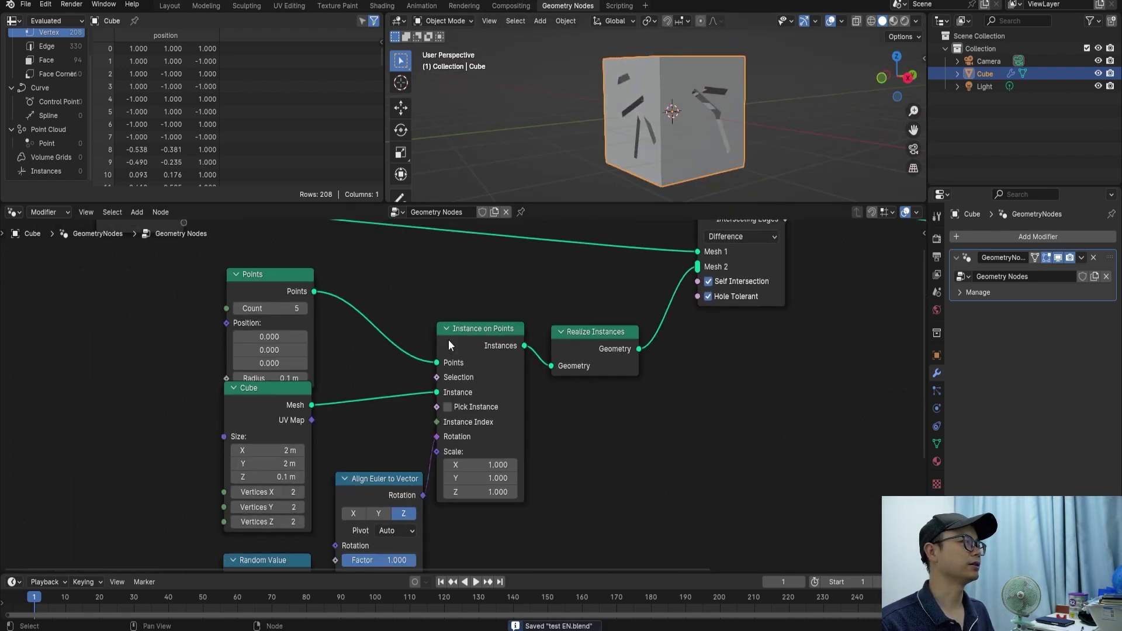
Tidy the tree: move the Cube node clear of Points and the cutter nodes toward Mesh Boolean.
left_click_drag(289, 412, 290, 422)
mouse_move(666, 170)
middle_mouse_down()
mouse_move(695, 136)
mouse_move(650, 131)
middle_mouse_up()
key("ctrl+s")
mouse_move(374, 456)
middle_mouse_down()
mouse_move(280, 444)
mouse_move(429, 351)
mouse_move(403, 428)
middle_mouse_up()
scroll(277, 442, "up", 1)
scroll(277, 442, "up", 1)
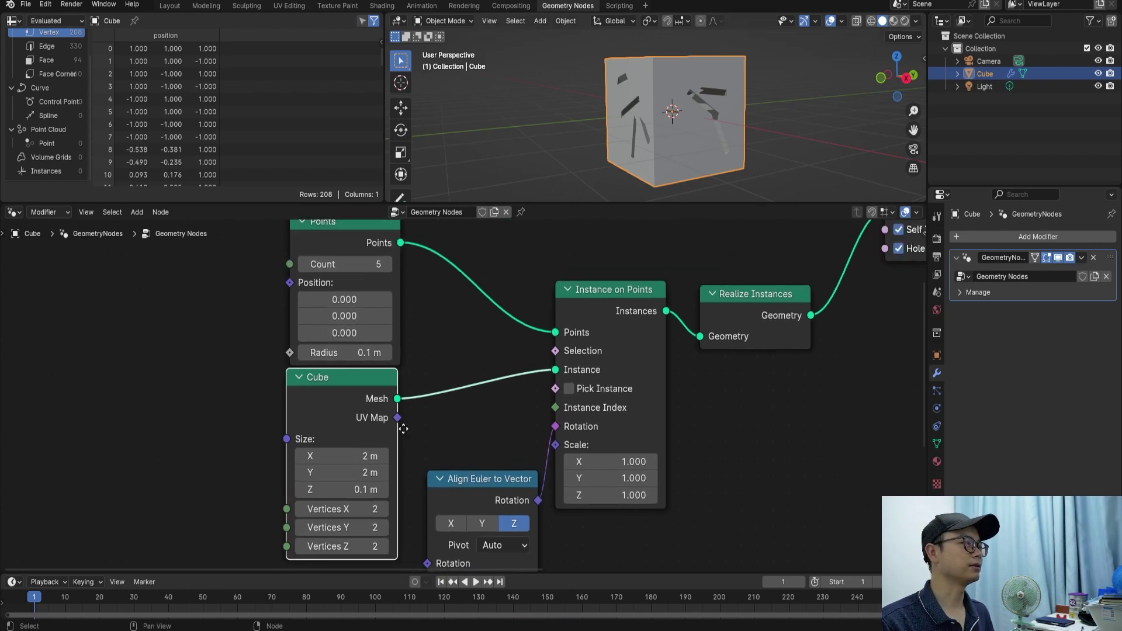
scroll(541, 388, "down", 3)
scroll(541, 388, "down", 1)
middle_click_drag(351, 345, 368, 310)
left_click_drag(364, 312, 590, 493)
left_click_drag(361, 279, 649, 561)
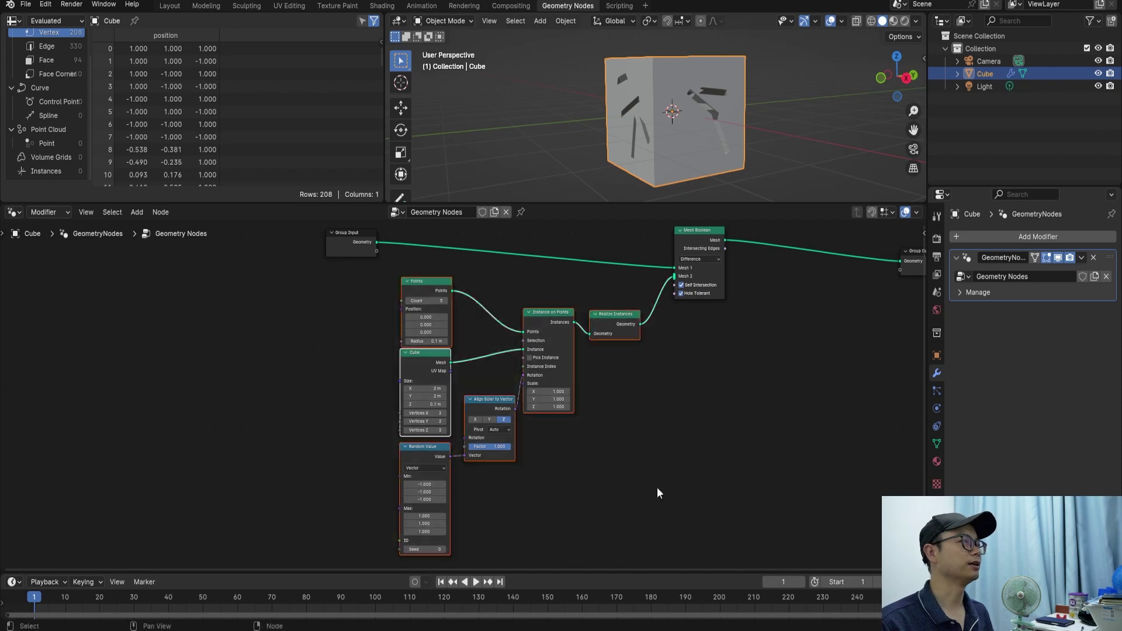
left_click_drag(611, 328, 643, 339)
Enlarge the slab cutter's X and Y size to 8 m and save.
scroll(461, 380, "up", 4)
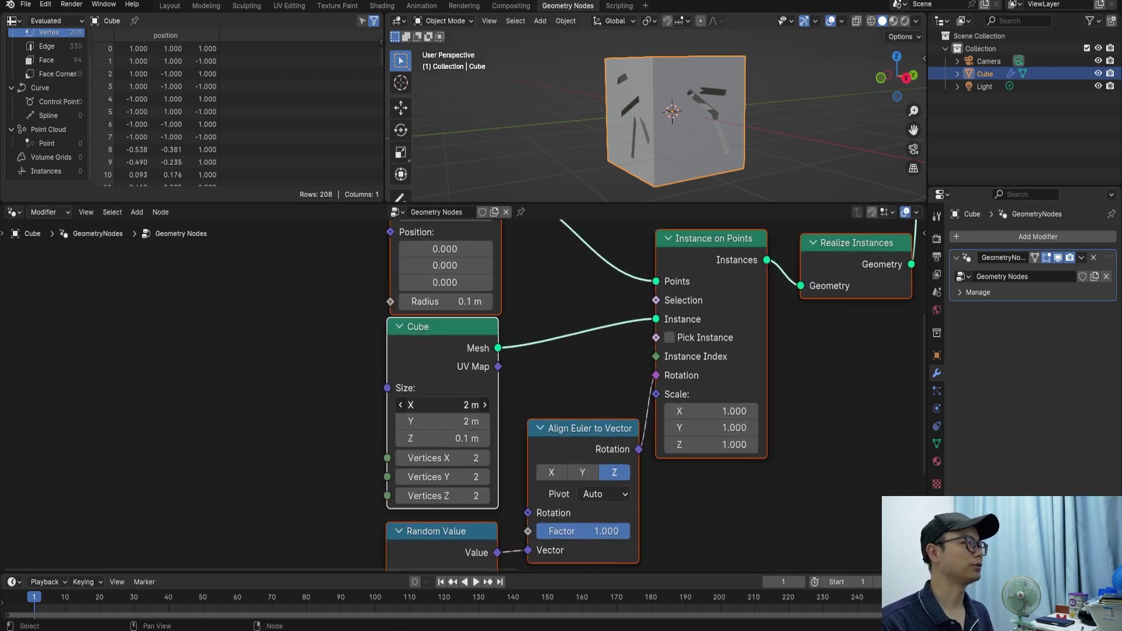
left_click(449, 430)
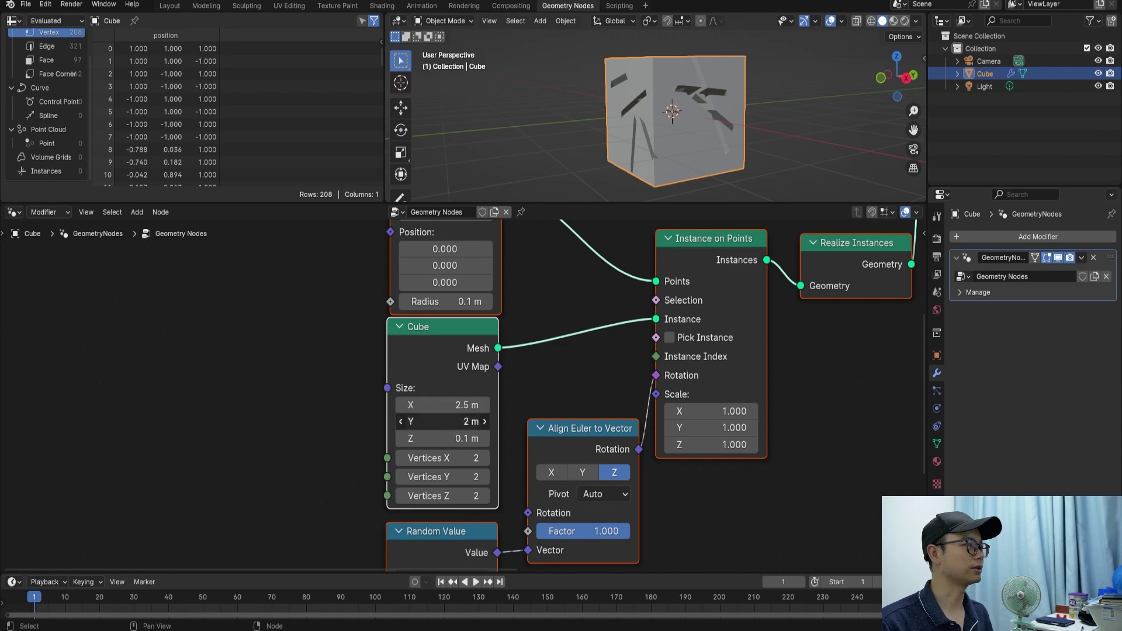
left_click_drag(437, 402, 437, 422)
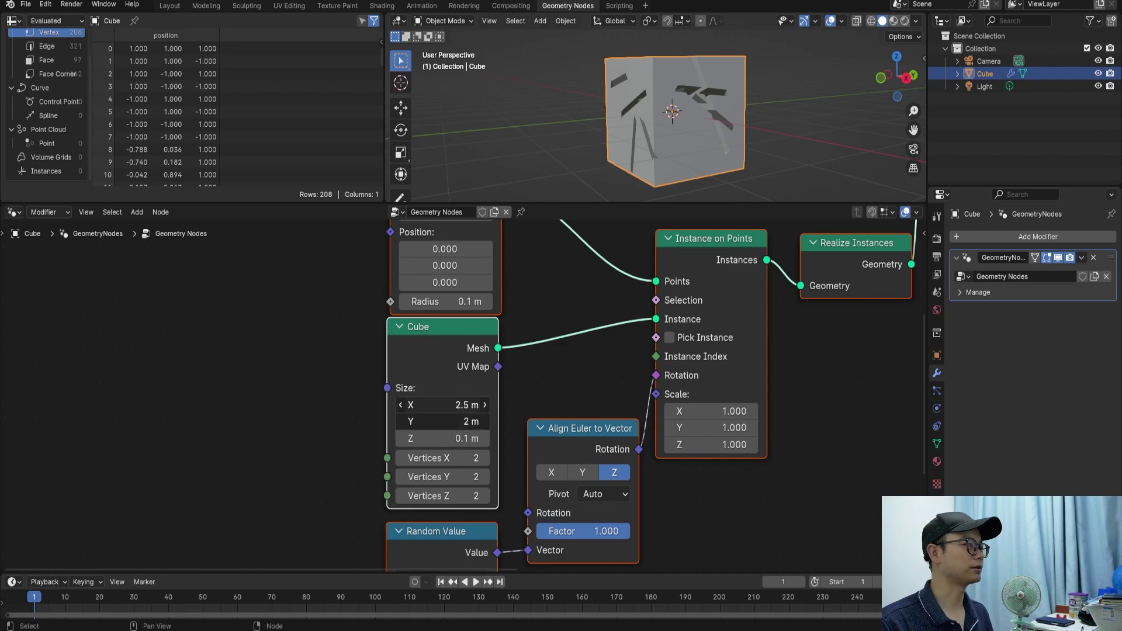
type("5")
key("Return")
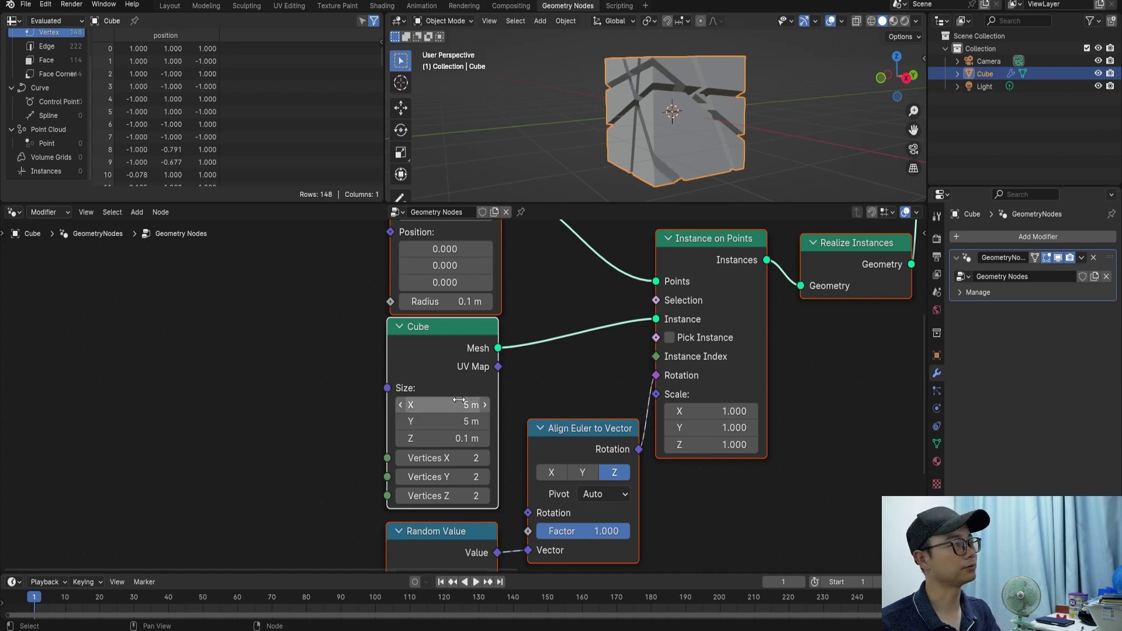
middle_click_drag(770, 170, 552, 93)
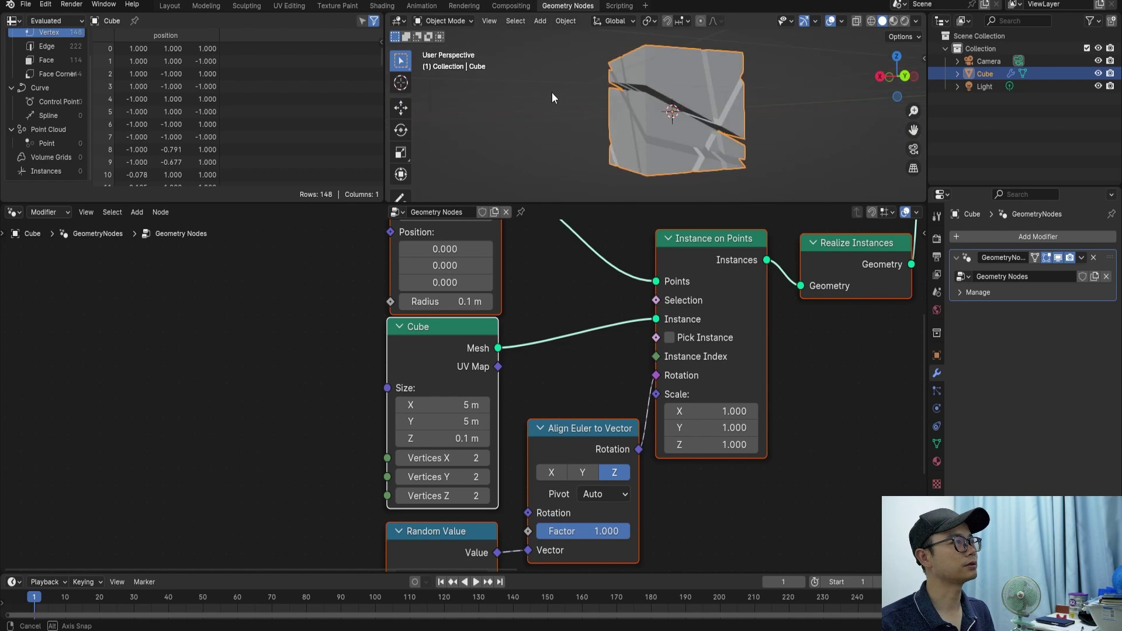
scroll(682, 103, "up", 5)
mouse_move(682, 109)
middle_mouse_down()
mouse_move(764, 97)
mouse_move(702, 64)
middle_mouse_up()
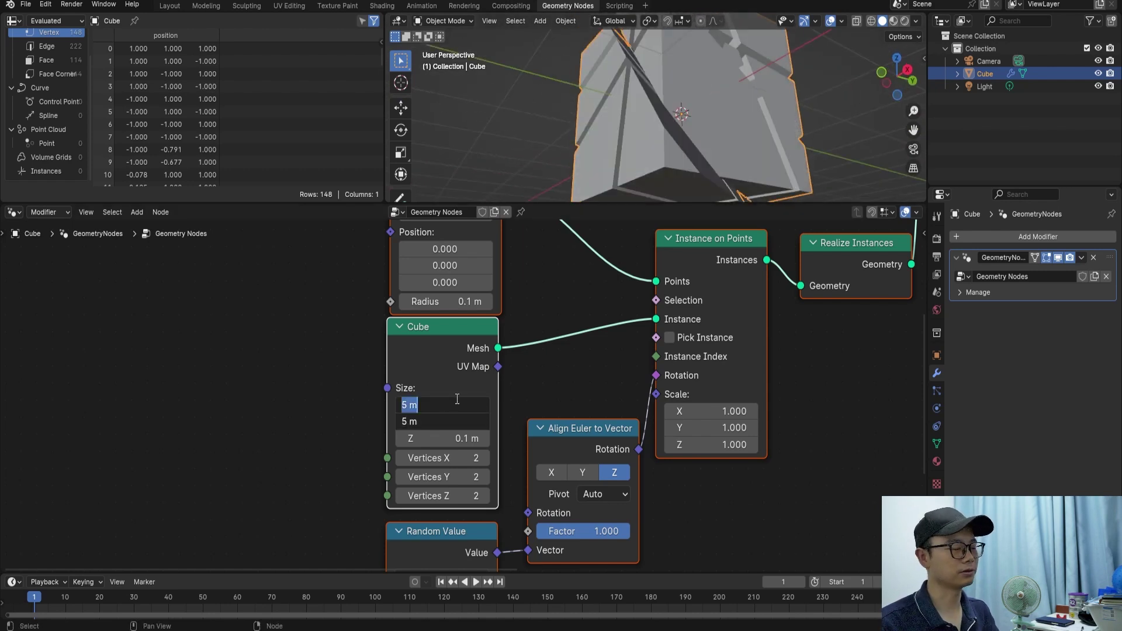
key("Return")
scroll(711, 134, "down", 4)
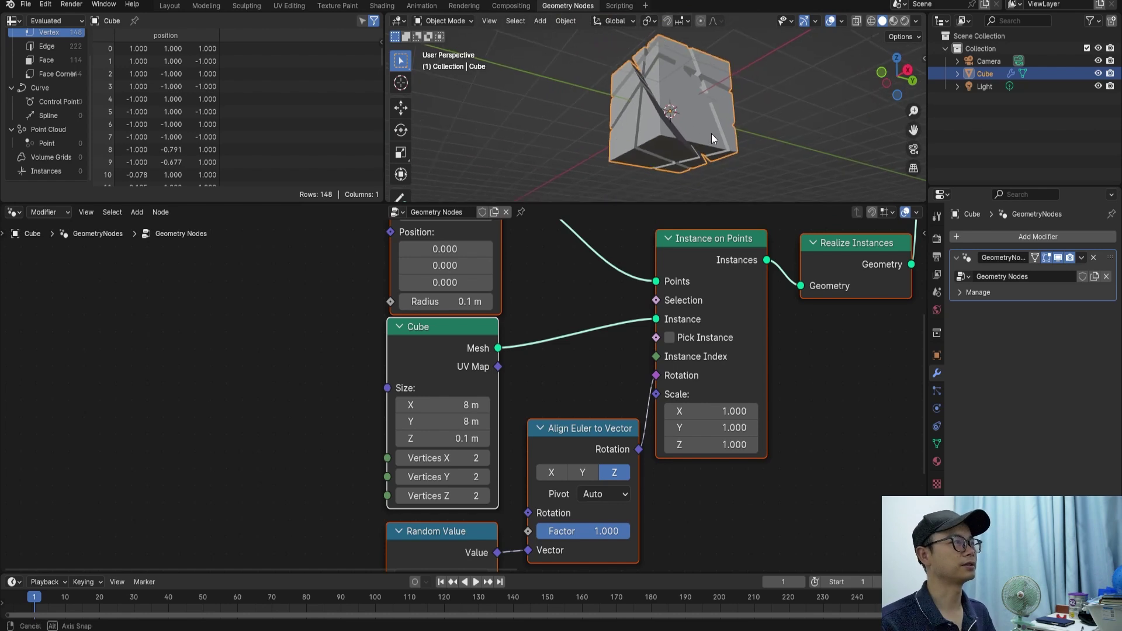
key("ctrl+s")
mouse_move(682, 113)
middle_mouse_down()
mouse_move(632, 163)
mouse_move(700, 125)
mouse_move(645, 124)
mouse_move(643, 135)
middle_mouse_up()
scroll(542, 428, "down", 2)
Set the slab thickness (Size Z) to 0.01 m and save.
left_click(398, 401)
type(".01")
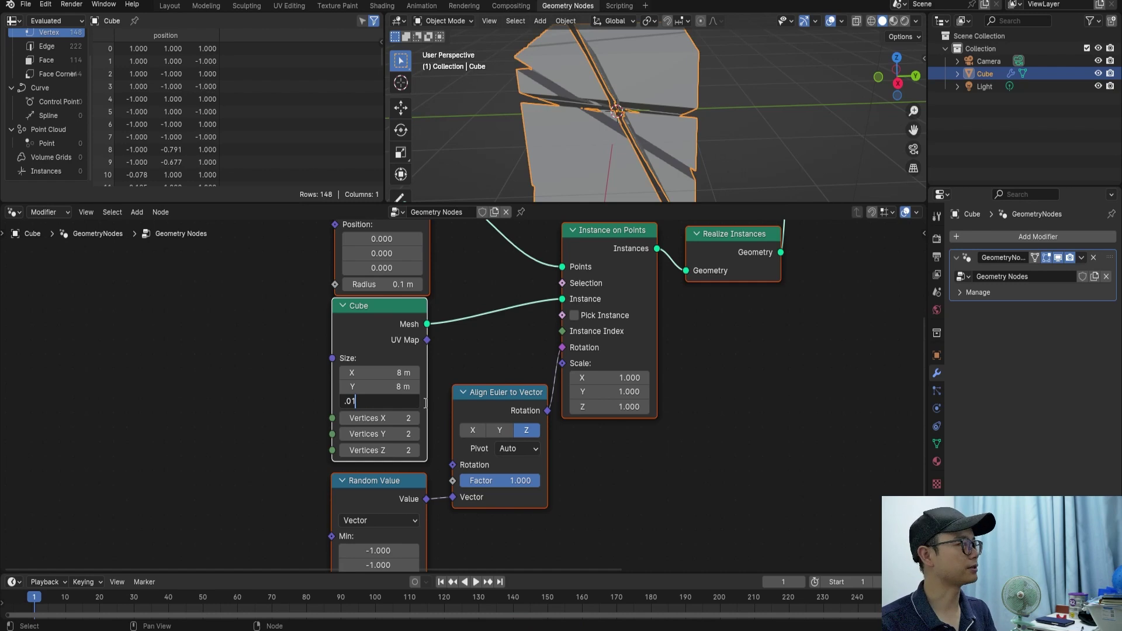
key("Return")
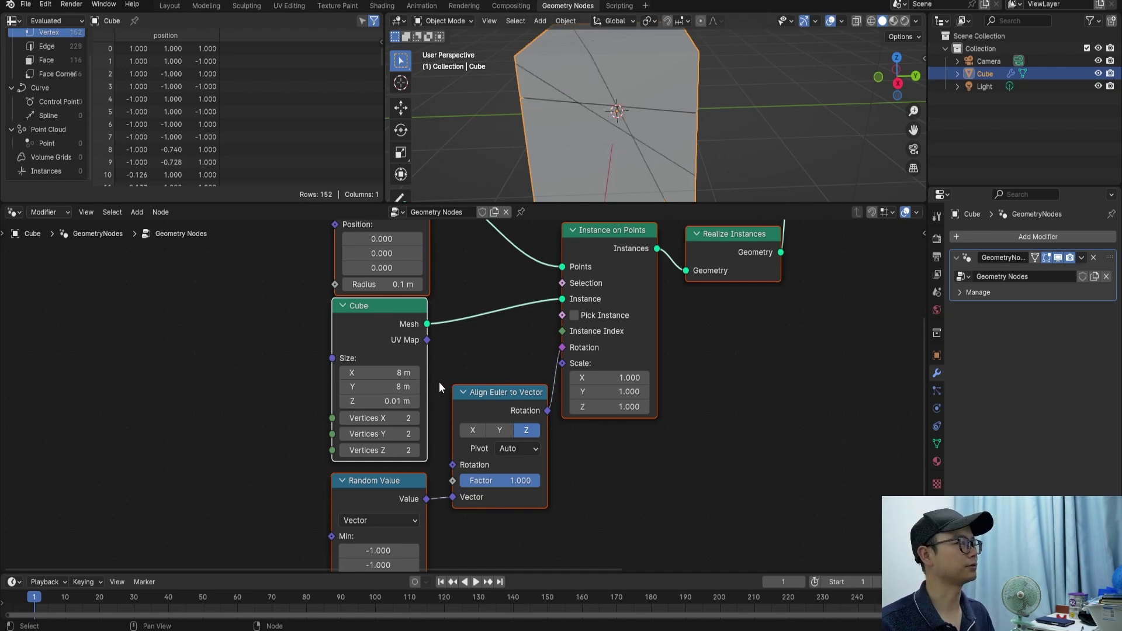
key("ctrl+s")
mouse_move(637, 146)
middle_mouse_down()
mouse_move(743, 100)
mouse_move(721, 167)
middle_mouse_up()
scroll(616, 394, "down", 4)
scroll(765, 363, "up", 2)
scroll(778, 300, "up", 1)
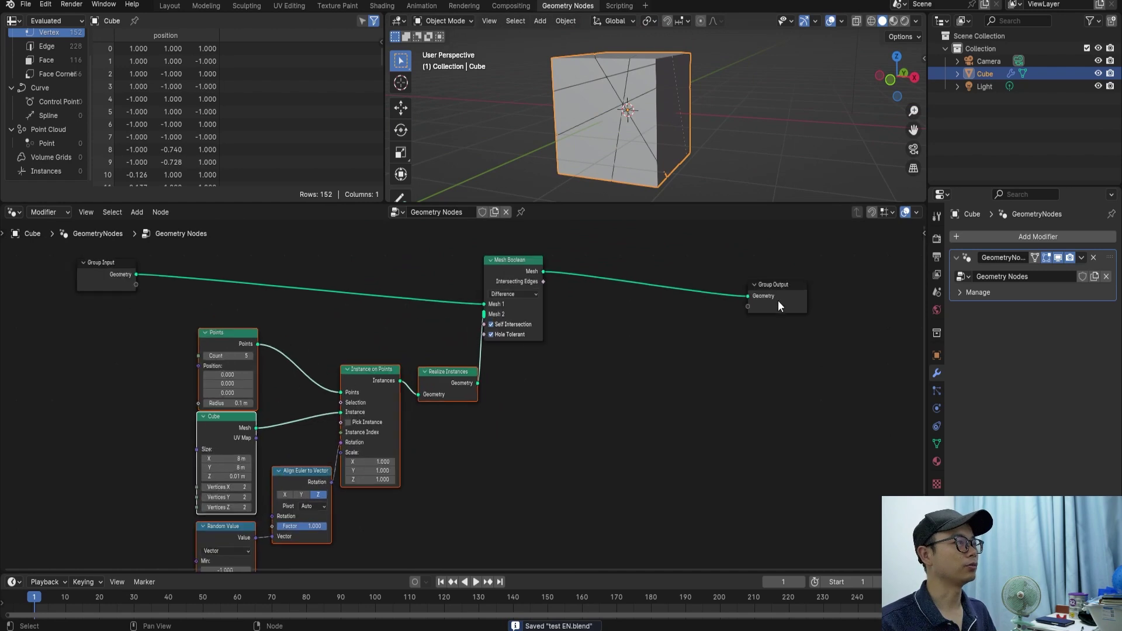
Insert a Scale Elements node at scale 0.9 between Mesh Boolean and Group Output.
key("shift+a")
type("scal")
left_click(836, 318)
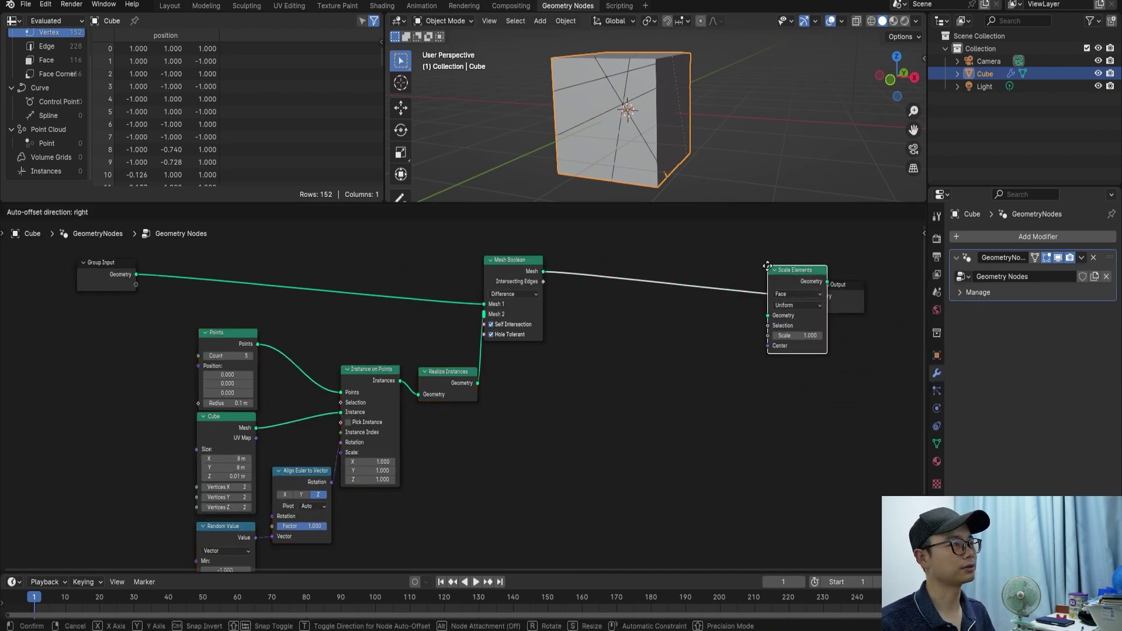
left_click(765, 280)
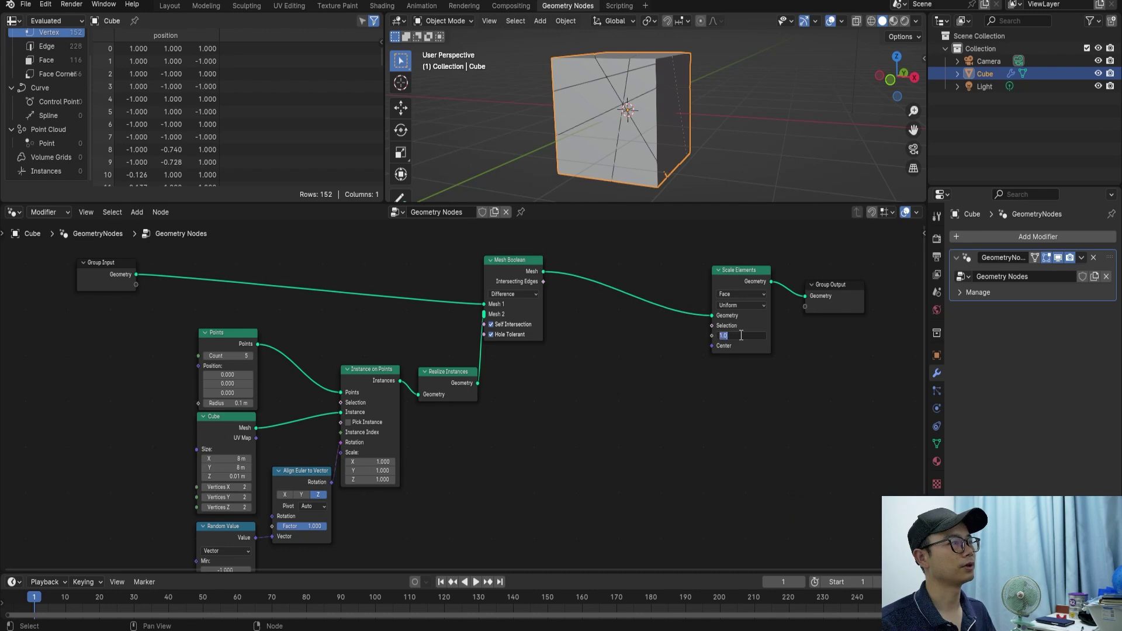
type("0.9")
key("Return")
mouse_move(641, 124)
middle_mouse_down()
mouse_move(688, 100)
mouse_move(757, 177)
middle_mouse_up()
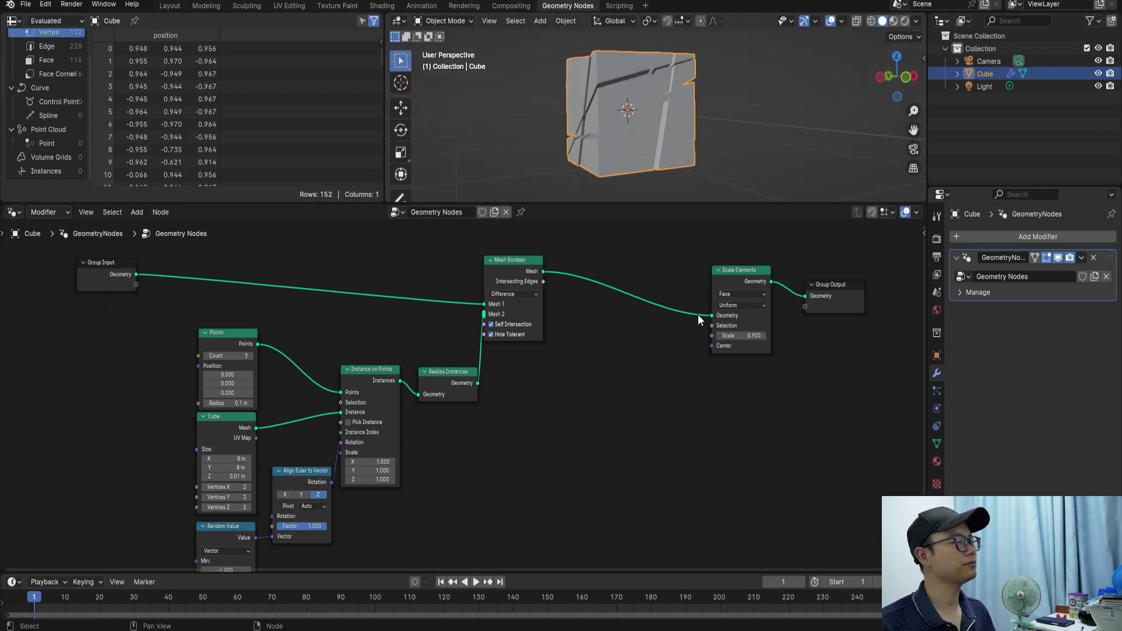
scroll(526, 304, "up", 5, "ctrl")
left_click_drag(274, 268, 115, 271)
Add a Grid node and connect it to Instance on Points' Instance input.
right_click(493, 421)
scroll(349, 416, "up", 2)
left_click_drag(415, 401, 295, 433)
key("shift+a")
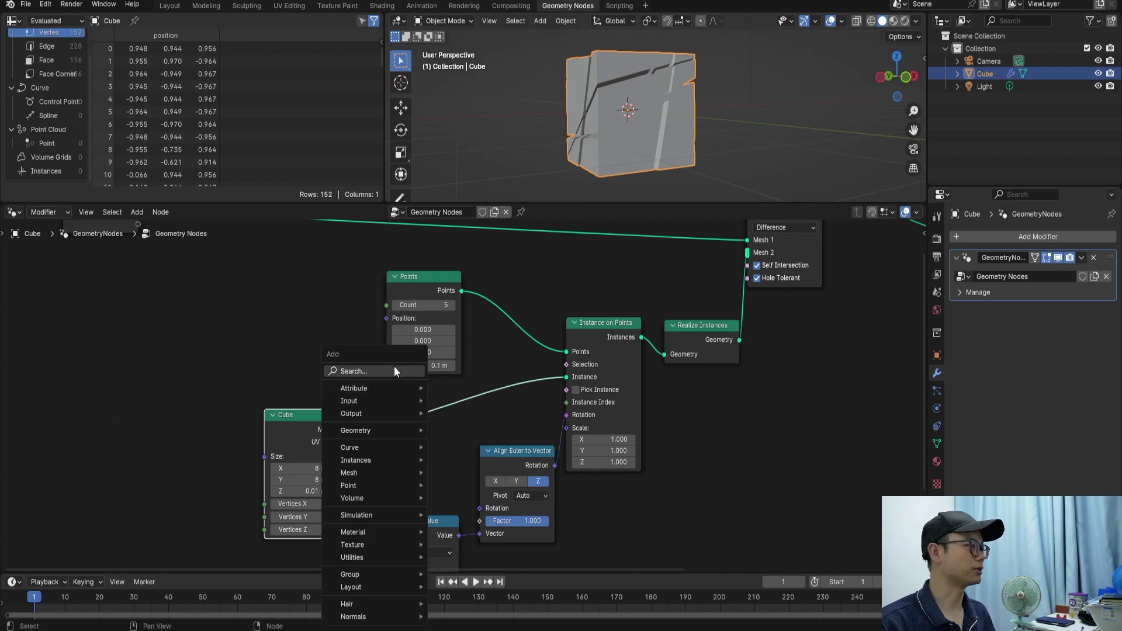
left_click(395, 368)
type("grid")
key("Return")
left_click(379, 396)
Set the grid size to 10 m by 10 m and save.
scroll(380, 403, "up", 2)
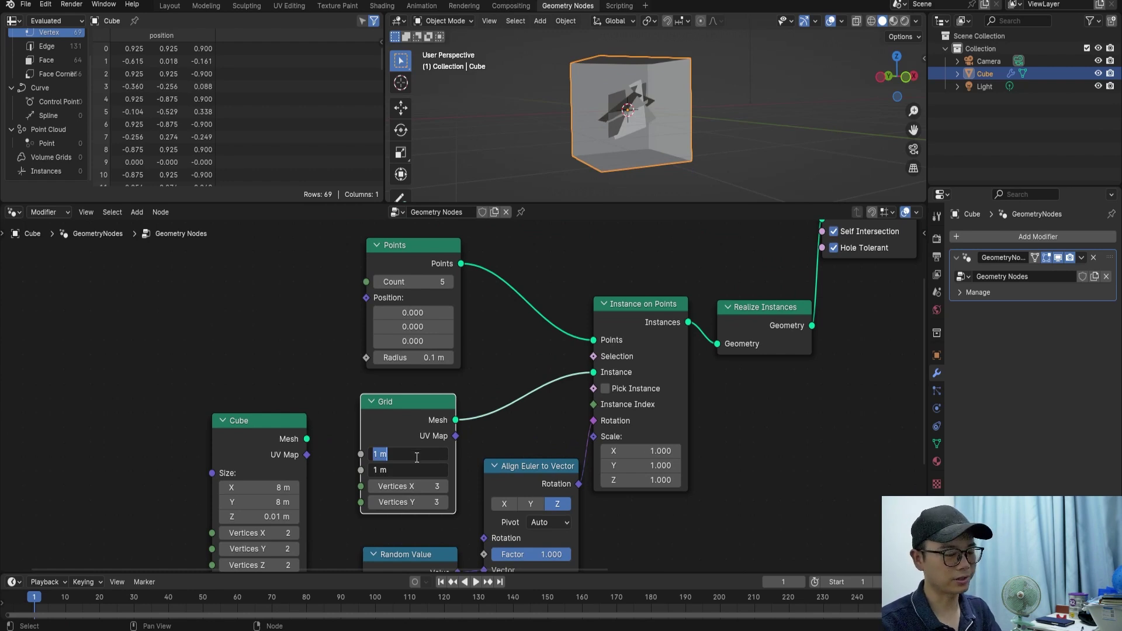
key("Return")
middle_click_drag(675, 83, 655, 93)
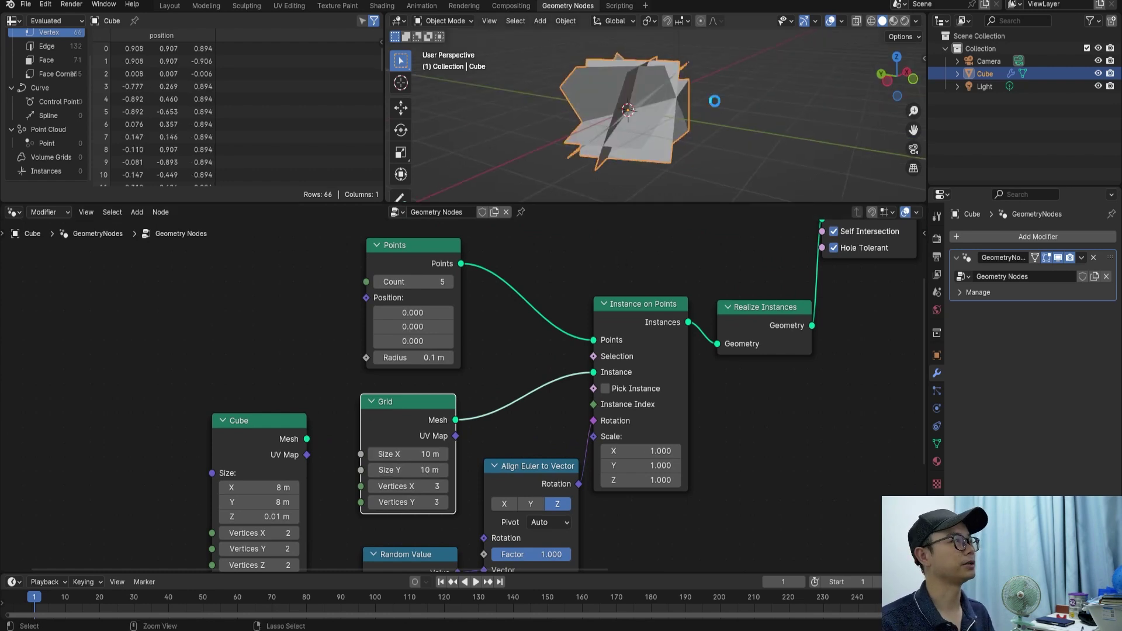
key("ctrl+s")
scroll(494, 403, "down", 1)
scroll(526, 386, "down", 2)
scroll(628, 300, "up", 1)
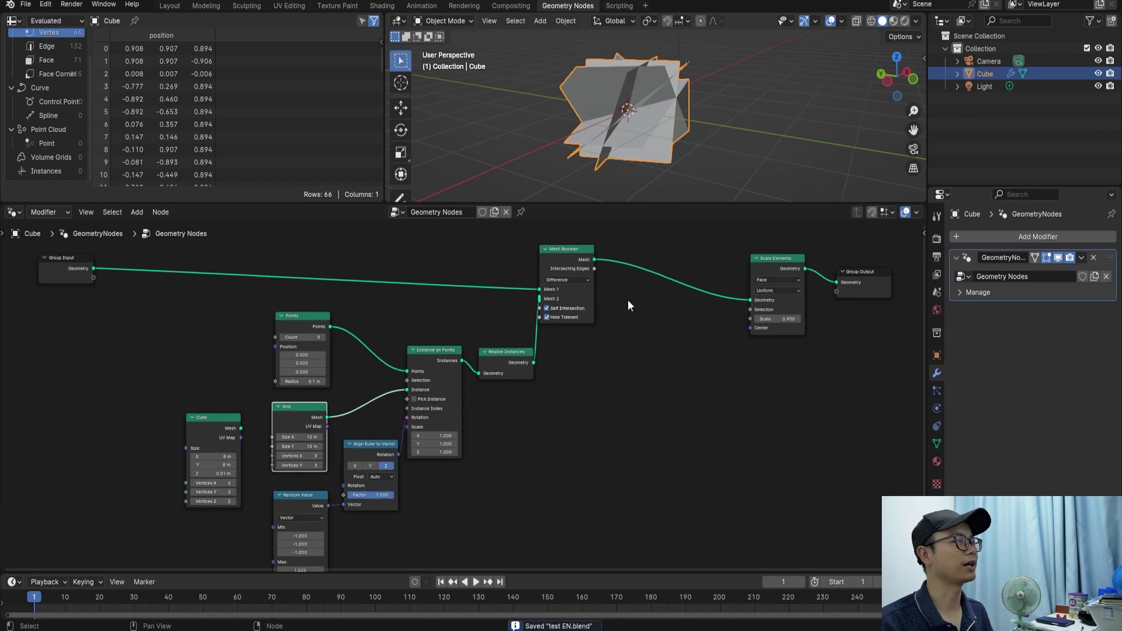
scroll(606, 275, "up", 1)
middle_click_drag(606, 275, 590, 312)
mouse_move(695, 169)
middle_mouse_down()
mouse_move(847, 78)
mouse_move(627, 108)
mouse_move(705, 77)
mouse_move(622, 111)
mouse_move(702, 152)
mouse_move(611, 142)
middle_mouse_up()
key("ctrl+s")
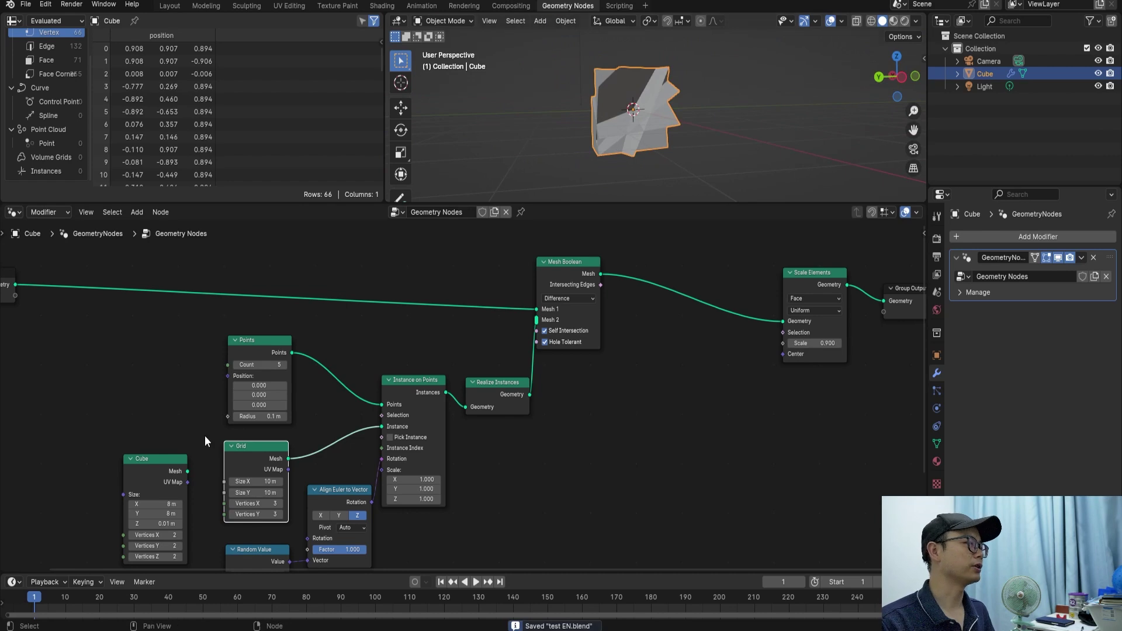
scroll(204, 436, "up", 1)
middle_click_drag(204, 436, 421, 413)
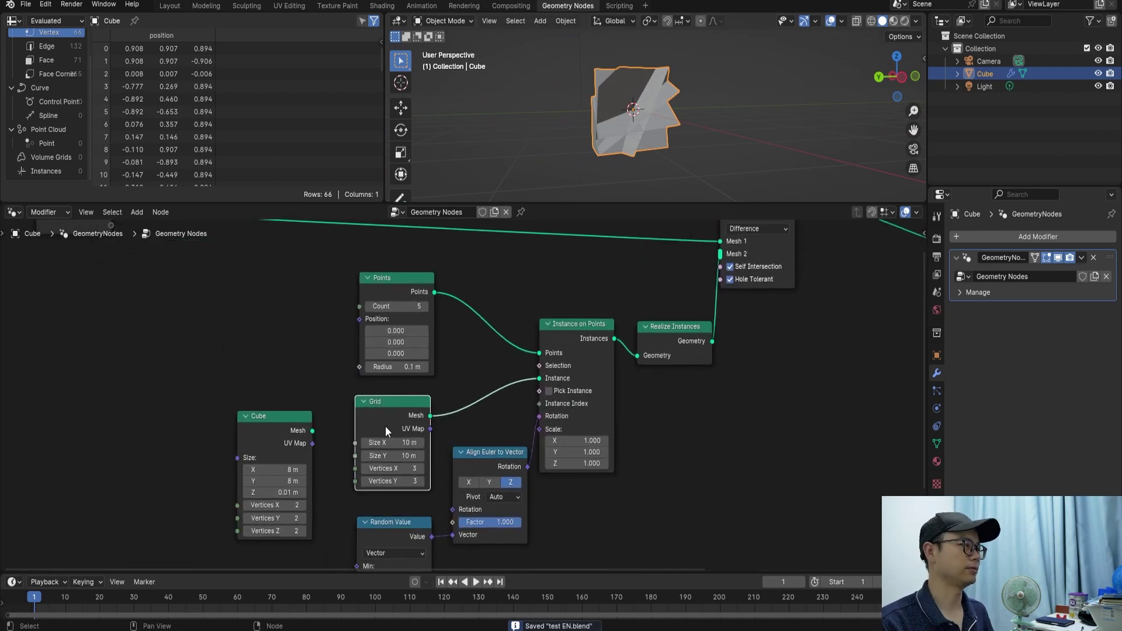
Delete the Grid node so the 8 × 8 × 0.01 m Cube feeds the instances, and save.
left_click_drag(251, 426, 534, 380)
left_click(381, 406)
key("x")
left_click_drag(292, 416, 392, 399)
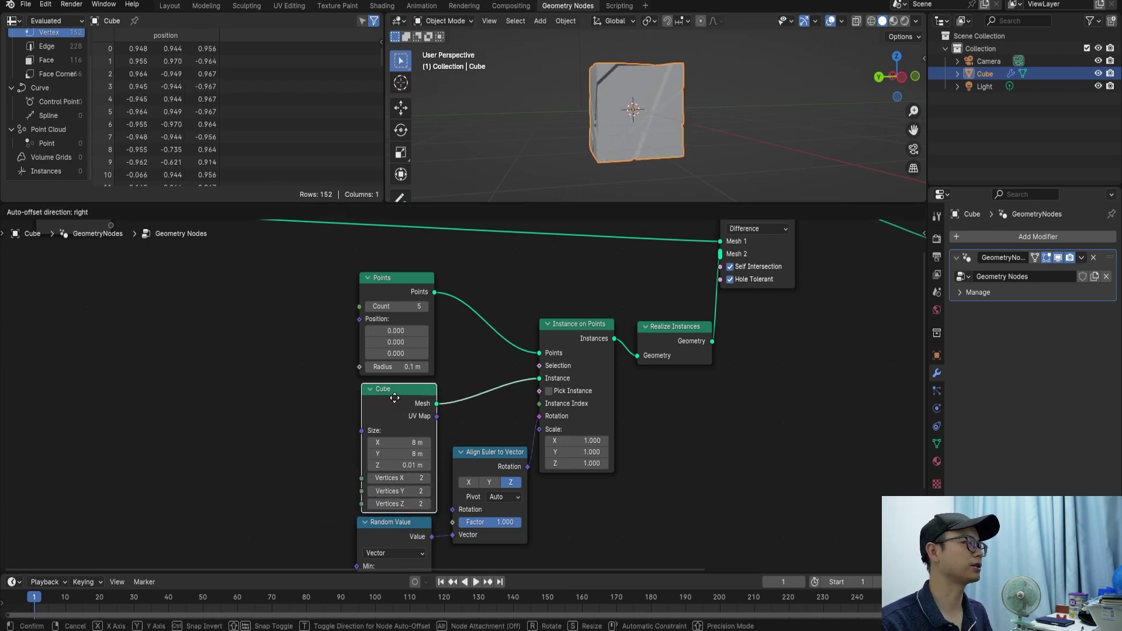
mouse_move(657, 115)
middle_mouse_down()
mouse_move(665, 124)
mouse_move(638, 128)
mouse_move(642, 150)
middle_mouse_up()
key("ctrl+s")
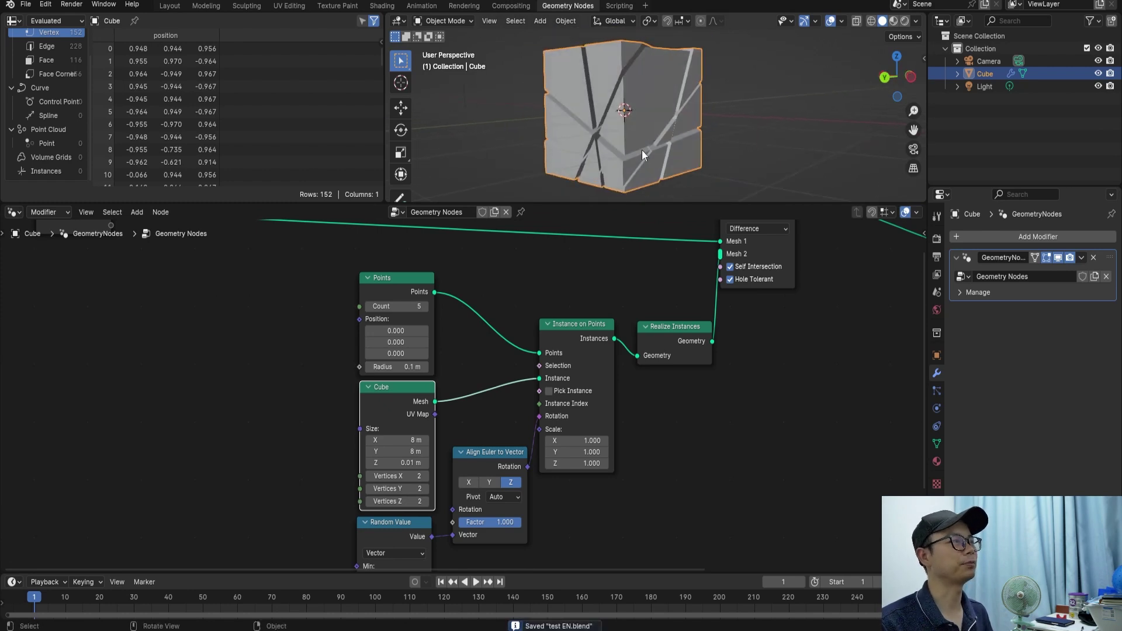
scroll(581, 301, "down", 3)
middle_click_drag(581, 301, 527, 324)
scroll(528, 329, "down", 2)
Move the Scale Elements and Group Output nodes further right.
left_click_drag(576, 386, 434, 292)
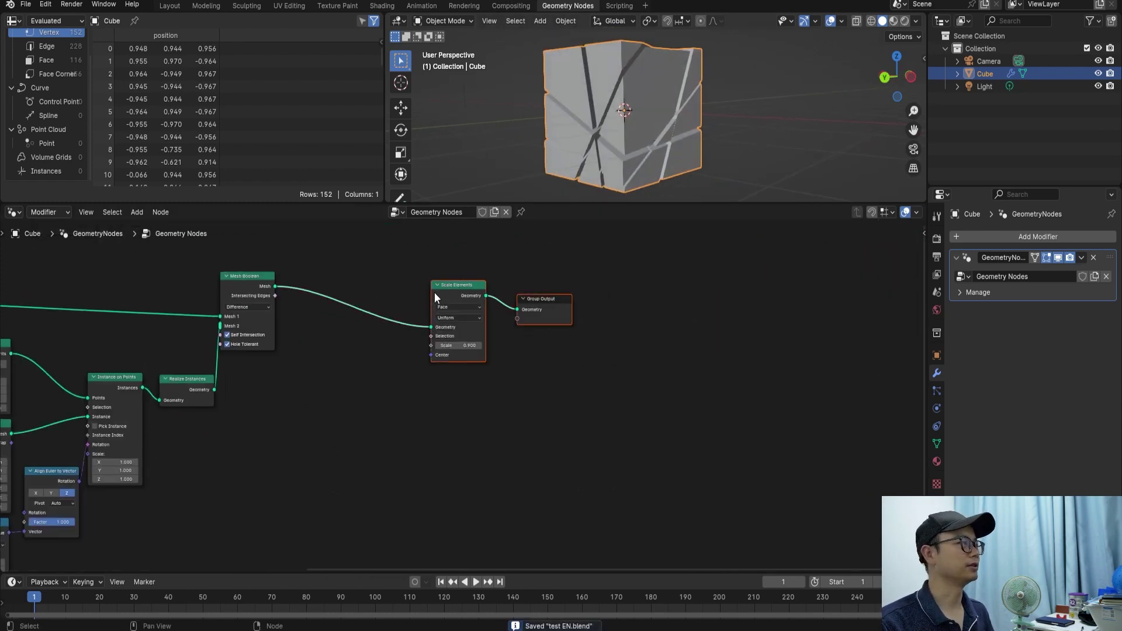
key("g")
left_click(473, 332)
key("Home")
Join the fracture nodes and Mesh Boolean into a frame labelled 'Basic fracture'.
left_click_drag(280, 248, 544, 522)
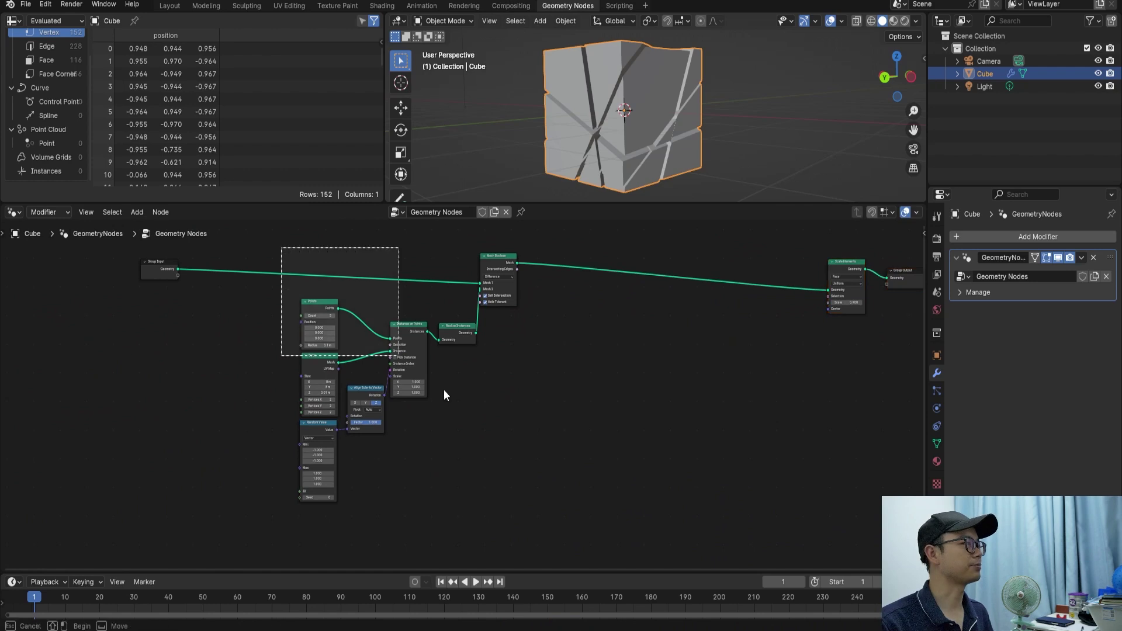
key("ctrl+j")
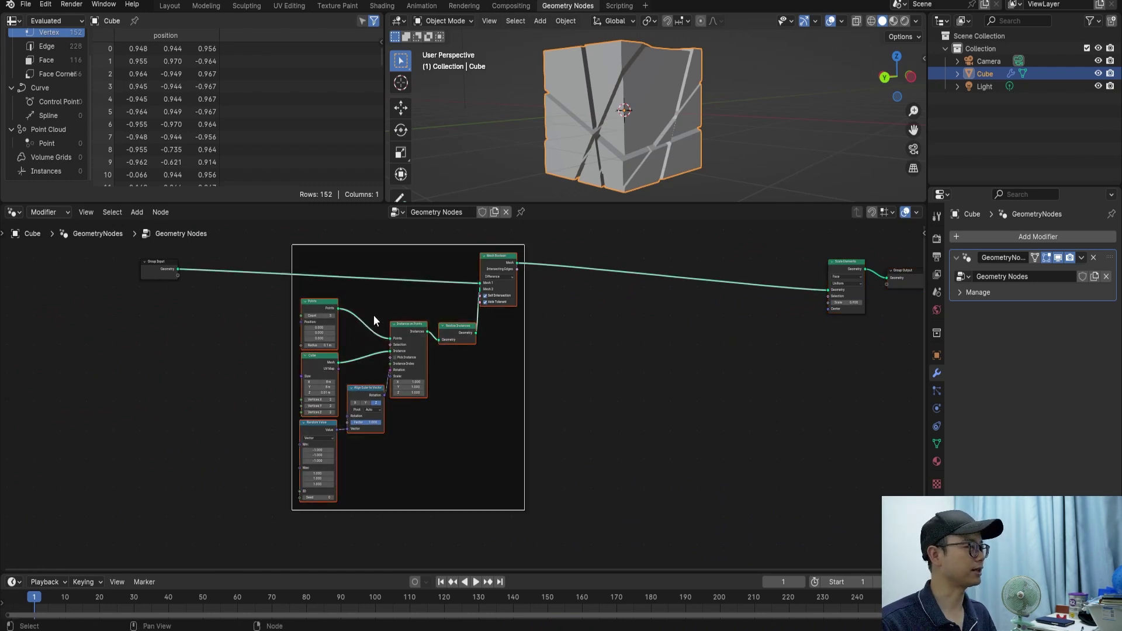
scroll(377, 313, "up", 1)
right_click(385, 308)
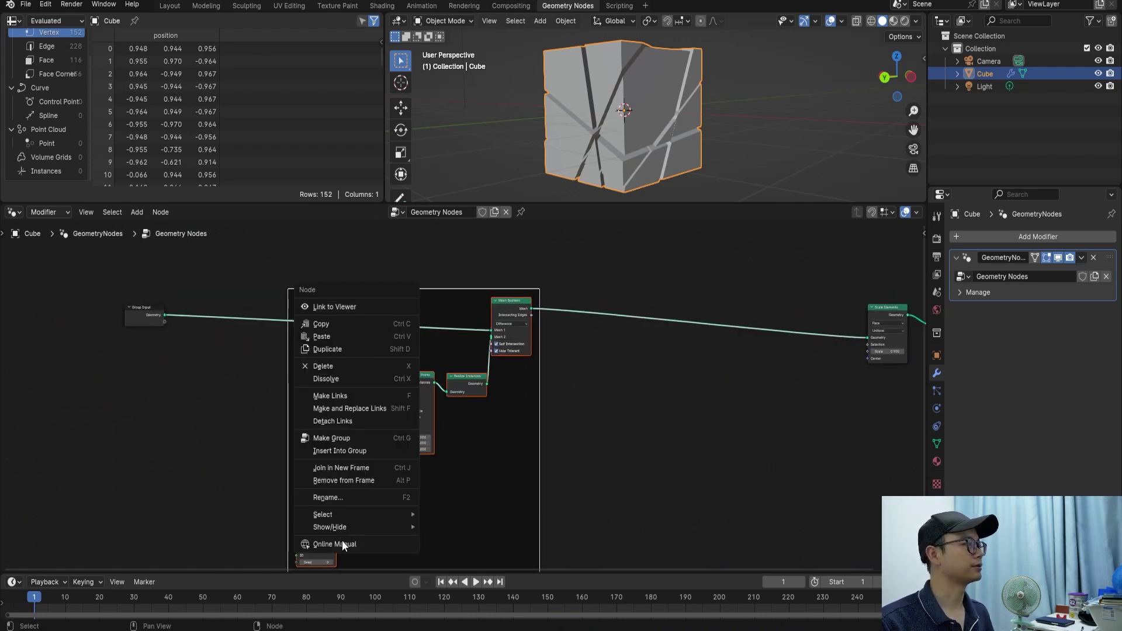
left_click(353, 497)
type("Ba")
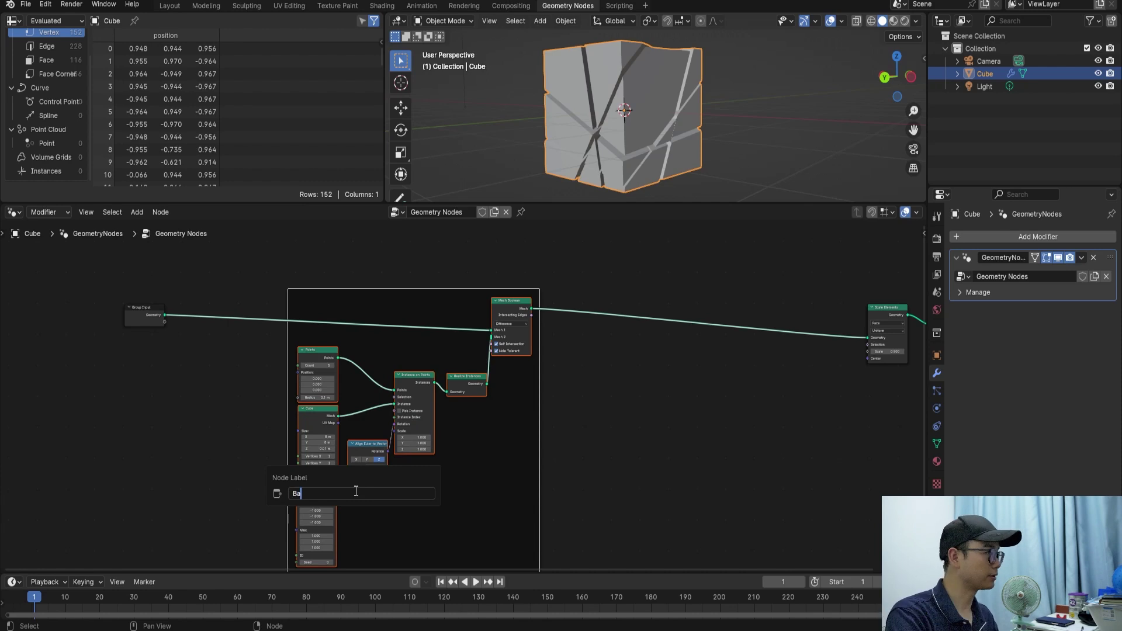
type("sic")
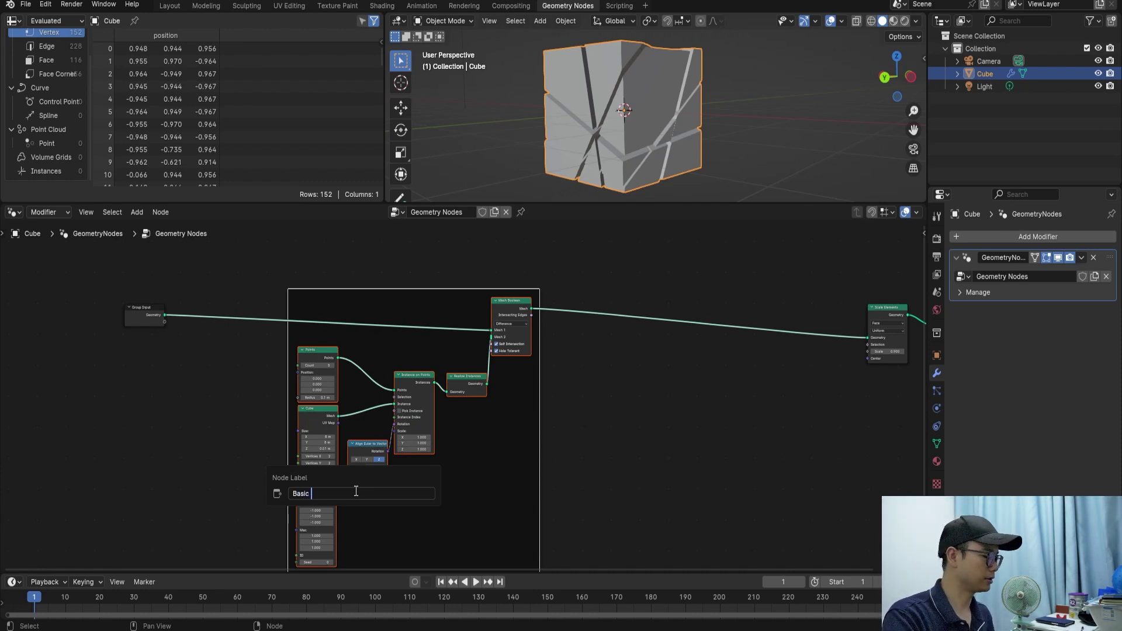
type("re")
key("Return")
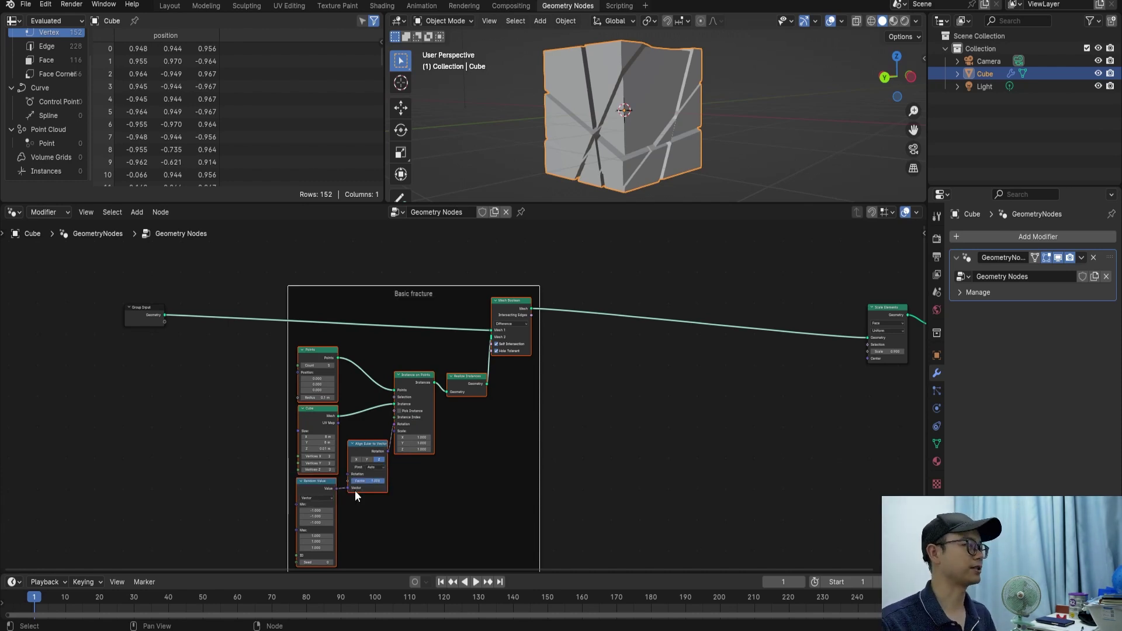
middle_click_drag(688, 294, 506, 292)
Shift Scale Elements and Group Output further right, save, and inspect the fragment gaps.
scroll(764, 339, "up", 1)
mouse_move(793, 354)
left_mouse_down()
mouse_move(750, 290)
mouse_move(812, 287)
left_mouse_up()
scroll(601, 79, "up", 3)
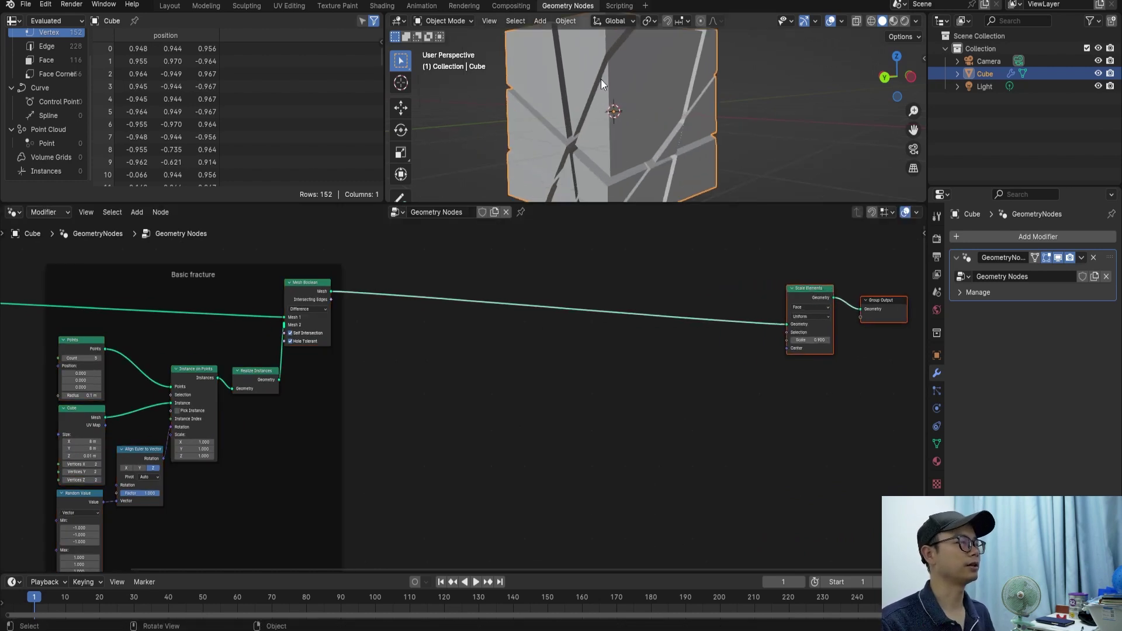
key("ctrl+s")
mouse_move(620, 94)
middle_mouse_down()
mouse_move(684, 107)
mouse_move(710, 133)
mouse_move(648, 109)
mouse_move(638, 94)
mouse_move(672, 101)
mouse_move(768, 84)
middle_mouse_up()
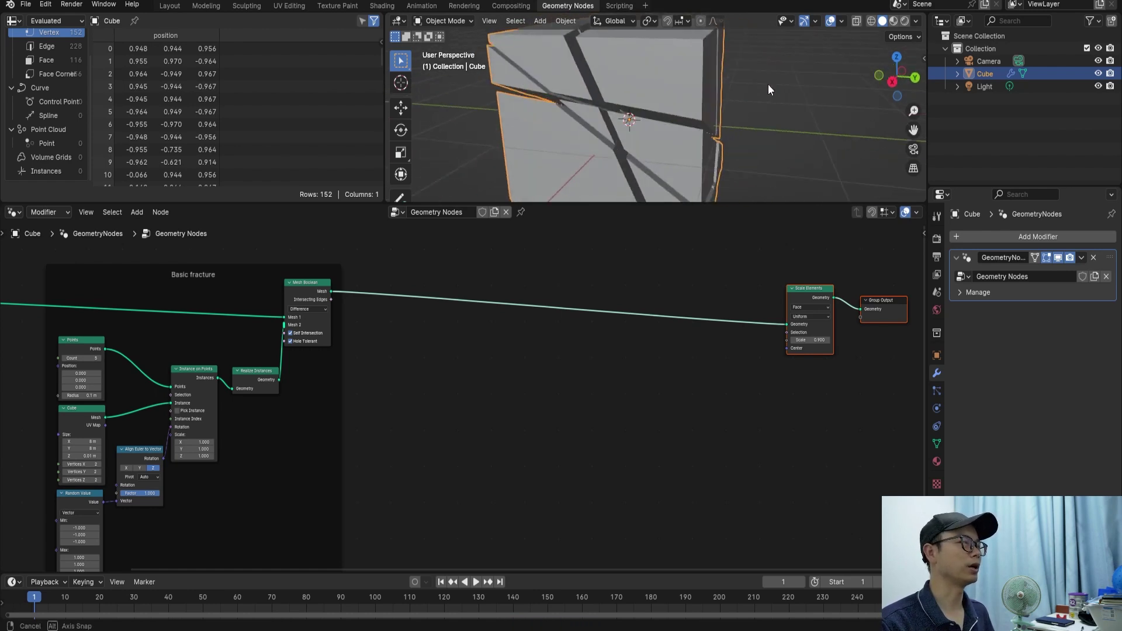
mouse_move(694, 92)
middle_mouse_down()
mouse_move(734, 58)
mouse_move(686, 88)
mouse_move(681, 109)
mouse_move(721, 114)
mouse_move(629, 93)
mouse_move(652, 92)
mouse_move(668, 100)
mouse_move(619, 104)
middle_mouse_up()
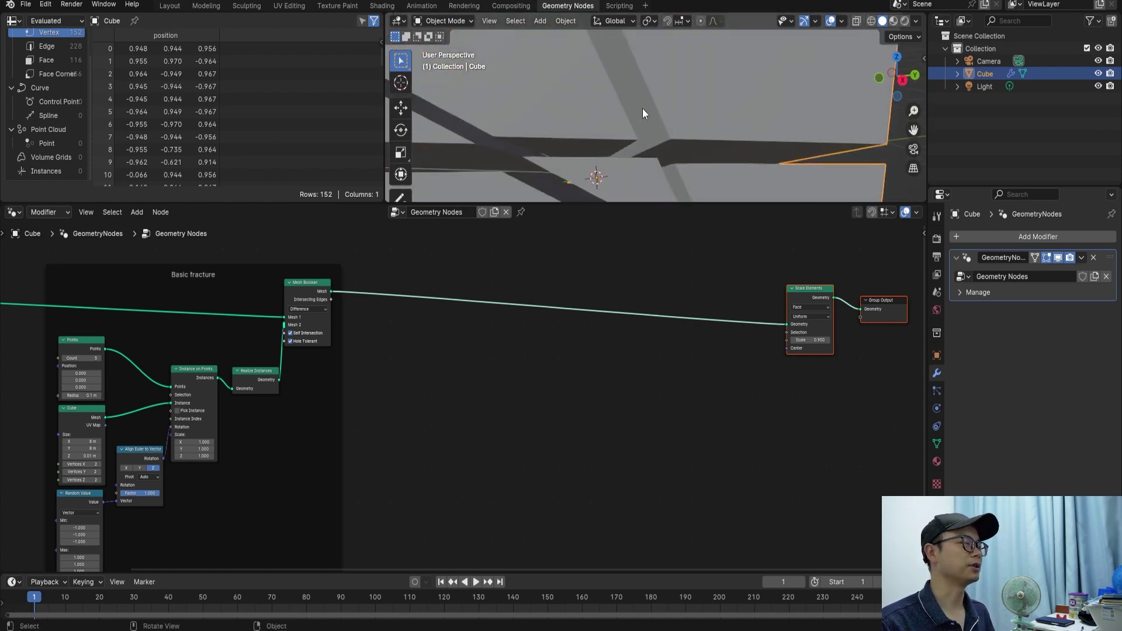
scroll(643, 108, "down", 4)
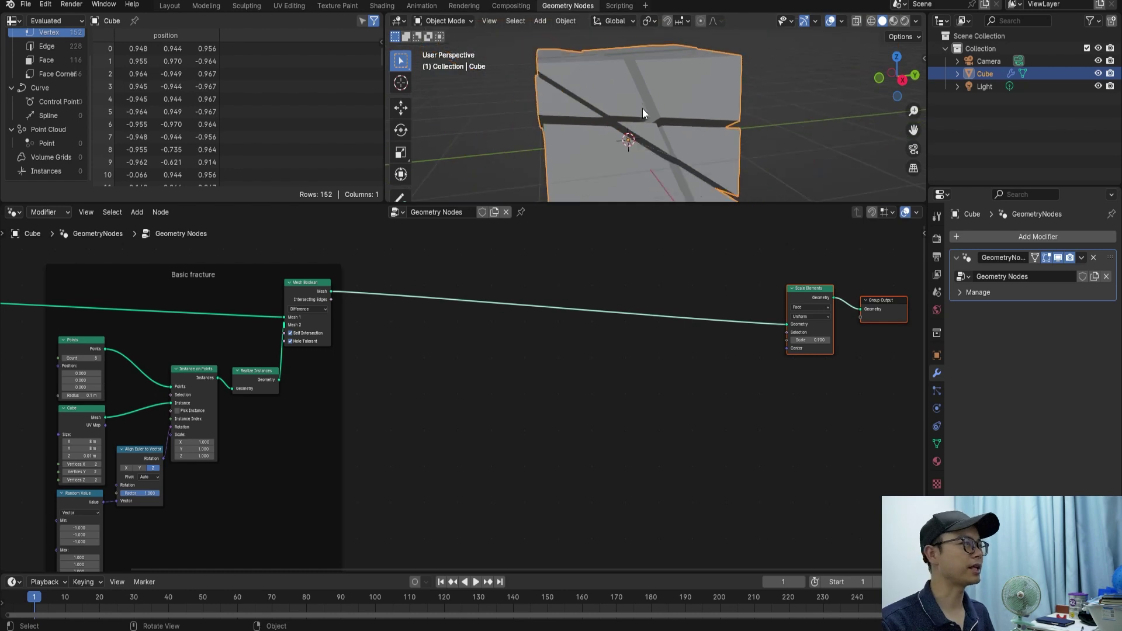
middle_click_drag(643, 108, 637, 115)
scroll(431, 331, "up", 1)
key("shift+a")
Insert a Separate Geometry node on the Mesh Boolean output link with domain set to Face.
type("sep")
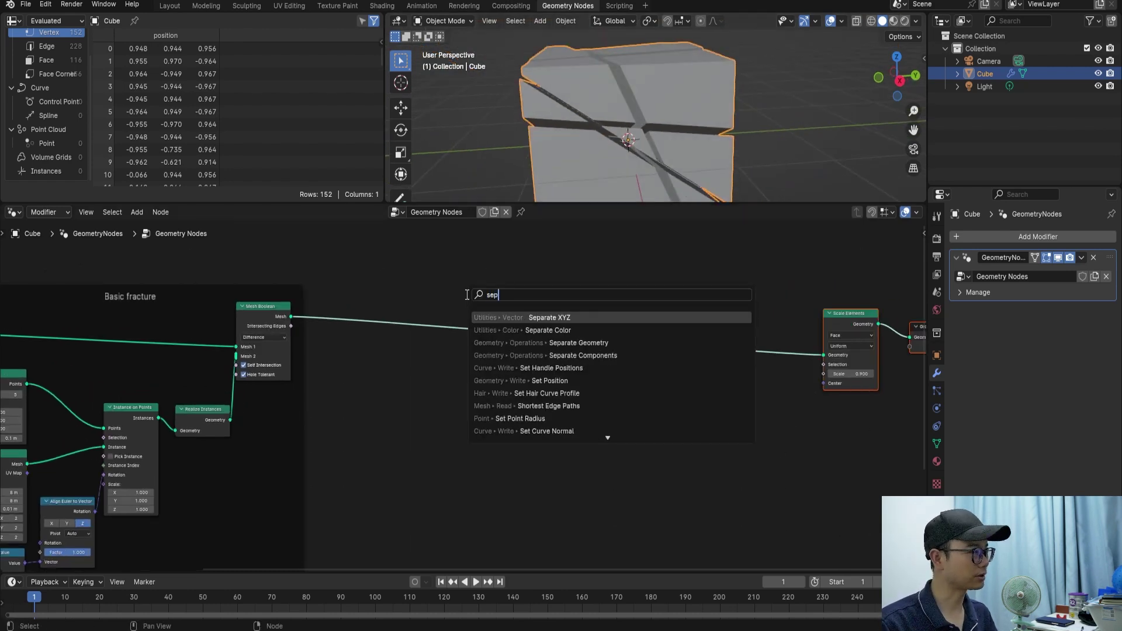
left_click(561, 343)
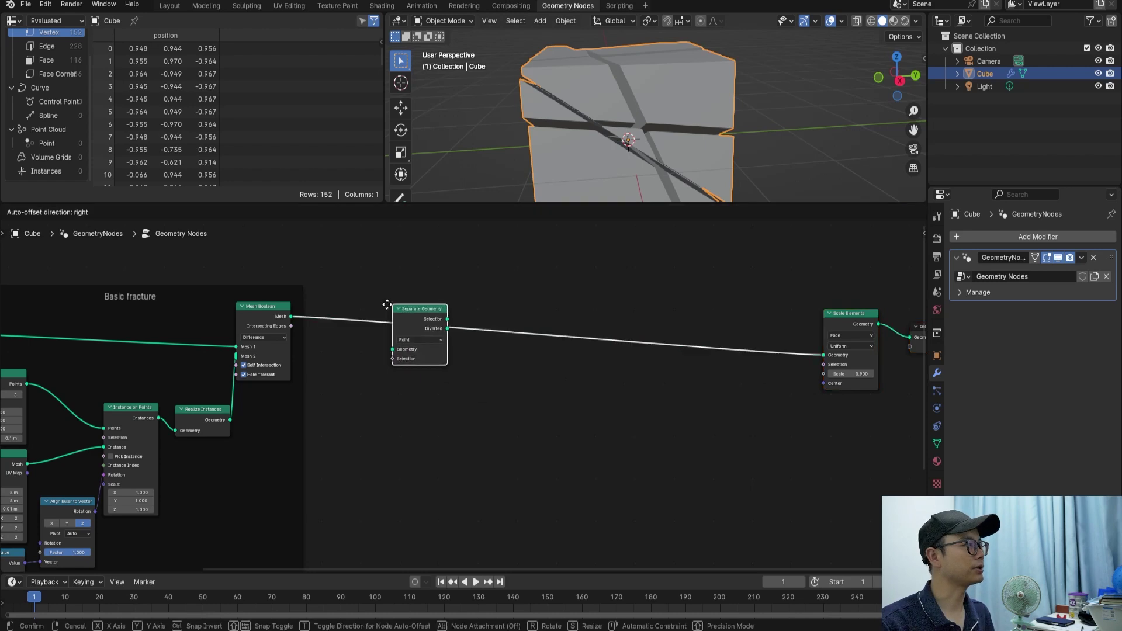
left_click(418, 311)
scroll(401, 304, "up", 1)
scroll(432, 327, "up", 1)
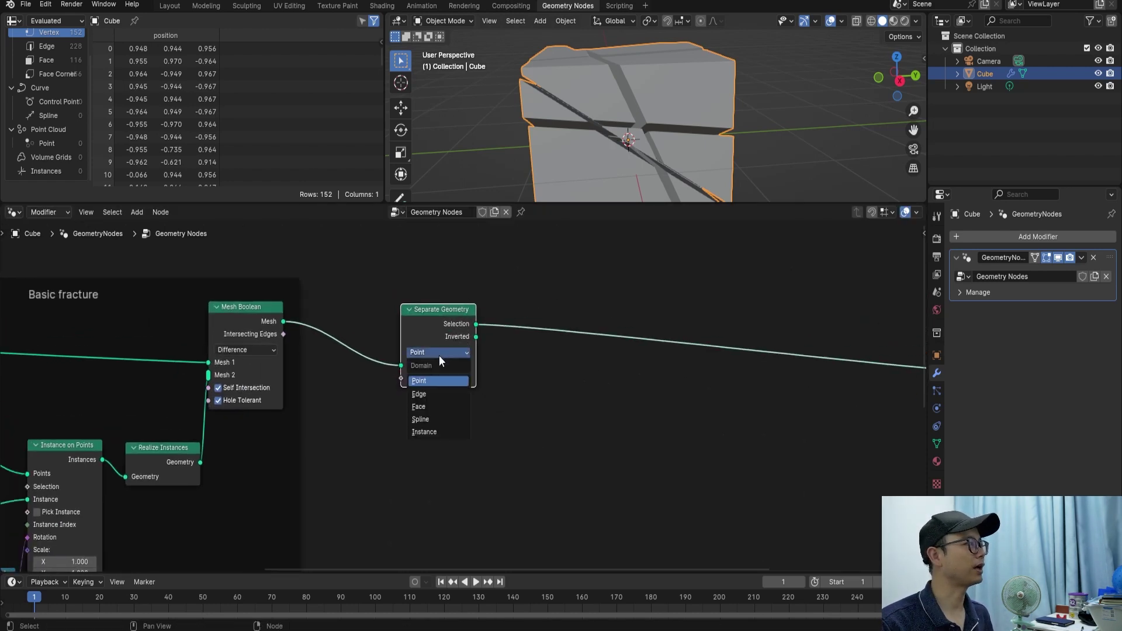
left_click(434, 407)
Drive Selection with Mesh Boolean's Intersecting Edges and orbit to check the separated faces.
left_click_drag(428, 317, 399, 307)
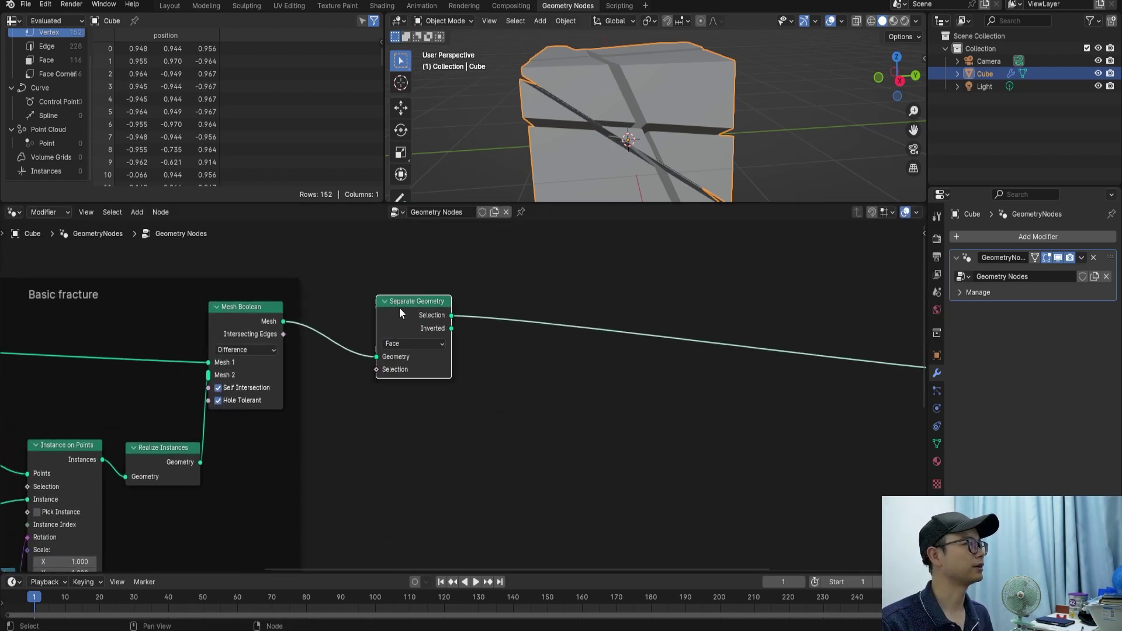
scroll(281, 332, "up", 1)
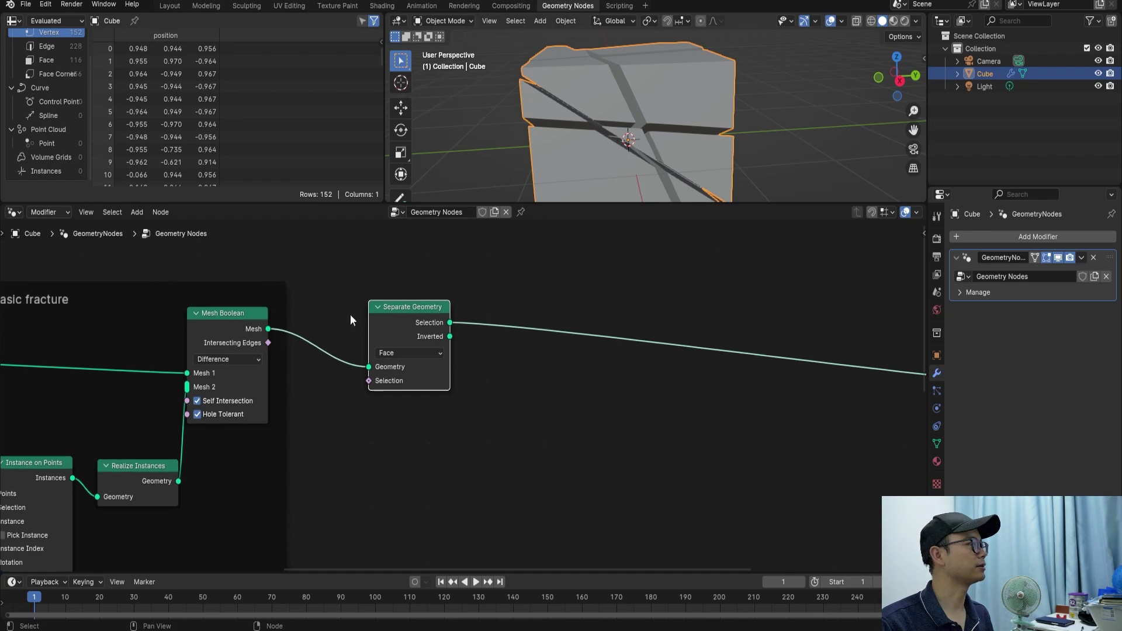
left_click_drag(270, 343, 363, 380)
middle_click_drag(673, 127, 755, 114)
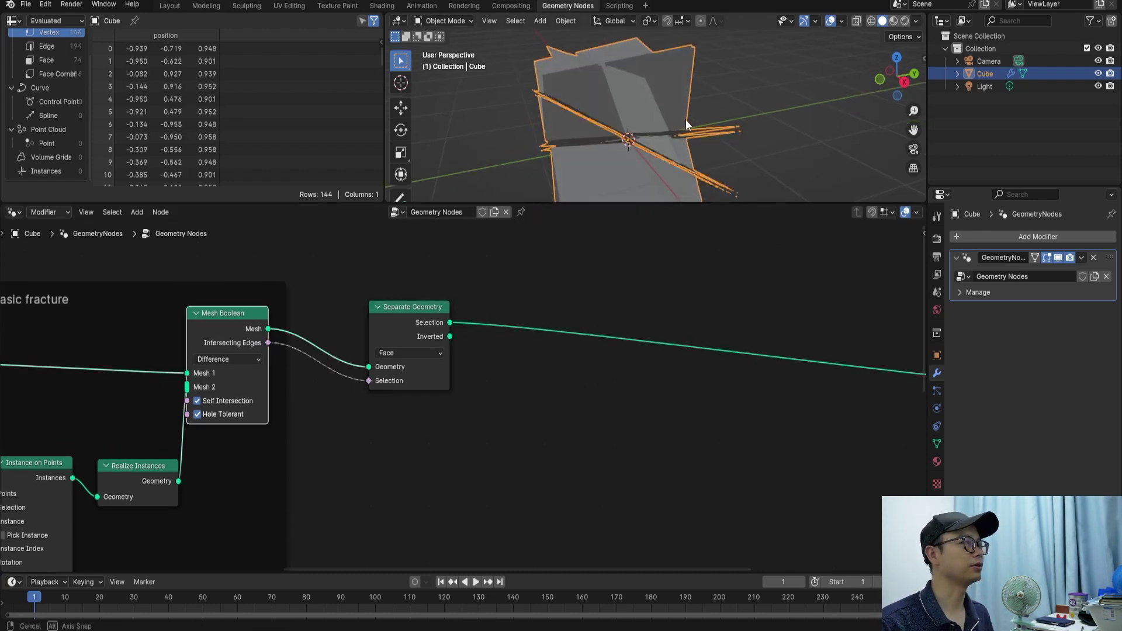
mouse_move(666, 147)
middle_mouse_down()
mouse_move(724, 108)
mouse_move(773, 102)
middle_mouse_up()
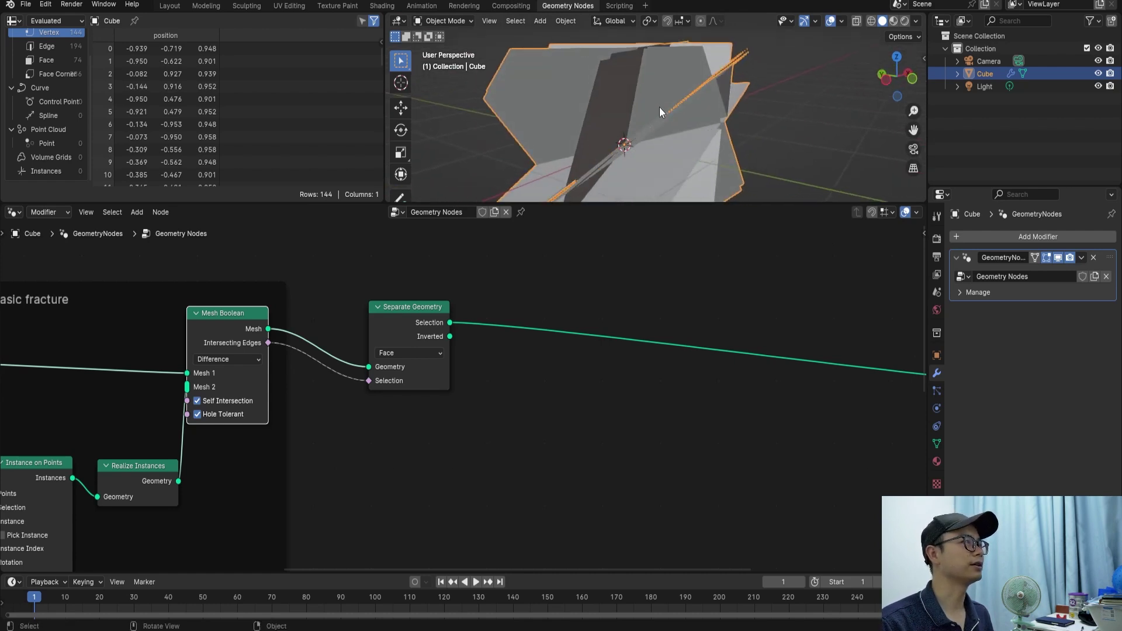
mouse_move(637, 139)
middle_mouse_down()
mouse_move(698, 86)
mouse_move(774, 61)
mouse_move(682, 71)
mouse_move(628, 141)
mouse_move(686, 86)
mouse_move(675, 81)
mouse_move(562, 156)
mouse_move(484, 152)
mouse_move(514, 139)
mouse_move(495, 139)
mouse_move(493, 121)
mouse_move(632, 132)
mouse_move(563, 137)
mouse_move(588, 170)
mouse_move(632, 141)
mouse_move(619, 142)
mouse_move(638, 152)
middle_mouse_up()
Nudge Separate Geometry to the right and save the blend file.
scroll(588, 170, "down", 3)
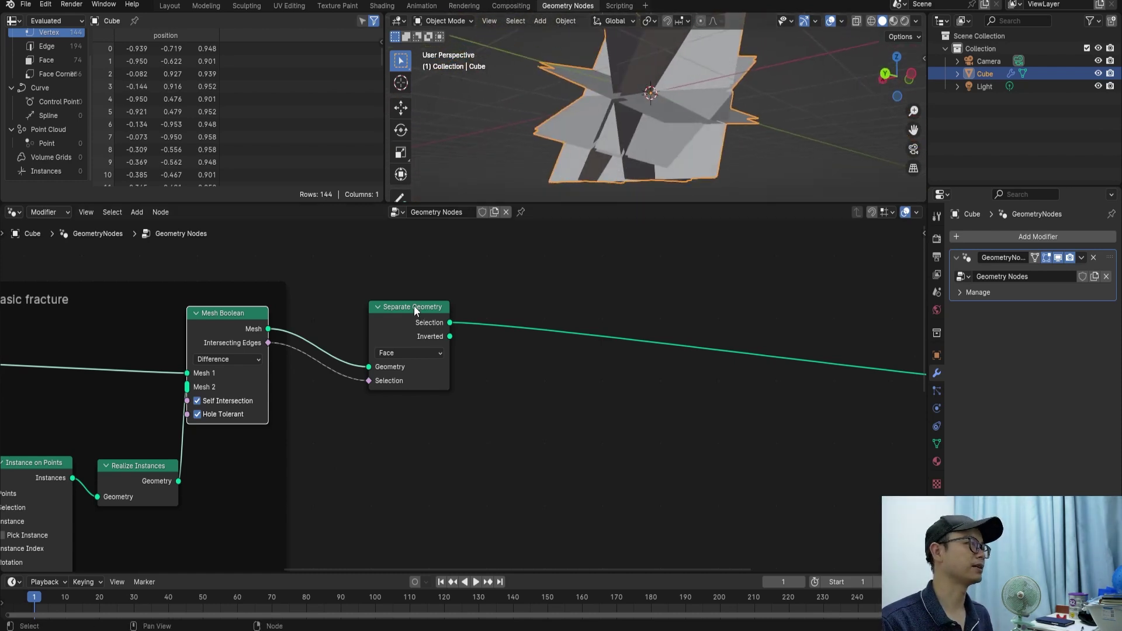
left_click_drag(394, 315, 427, 313)
scroll(426, 313, "down", 1)
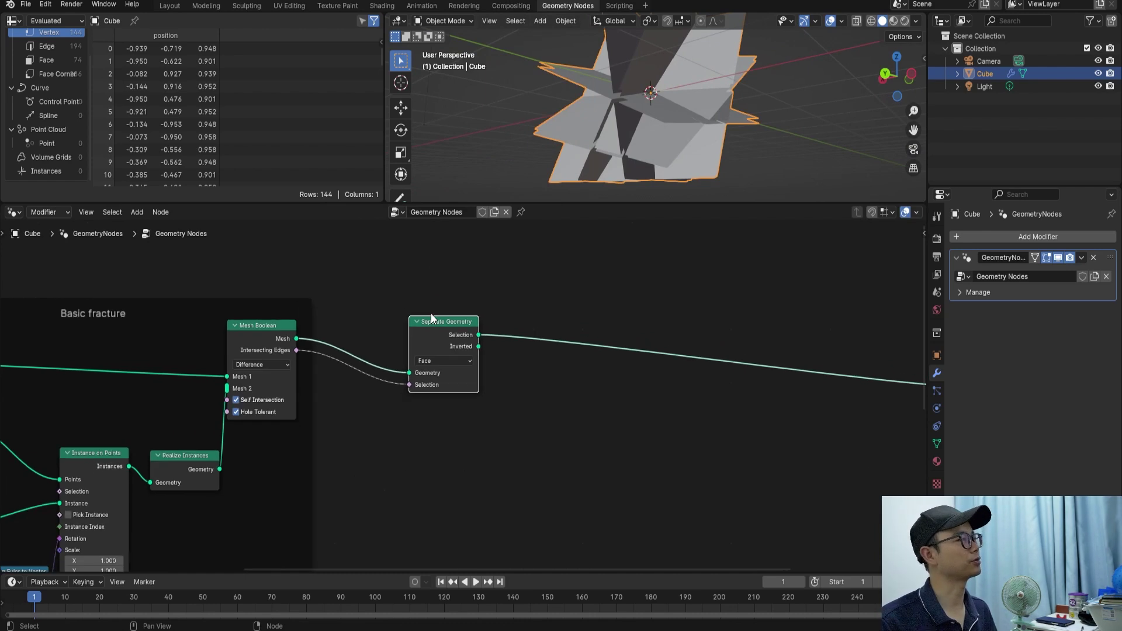
key("ctrl+s")
scroll(288, 317, "up", 1)
Select the Mesh Boolean node and orbit around the fractured pieces.
left_click(230, 315)
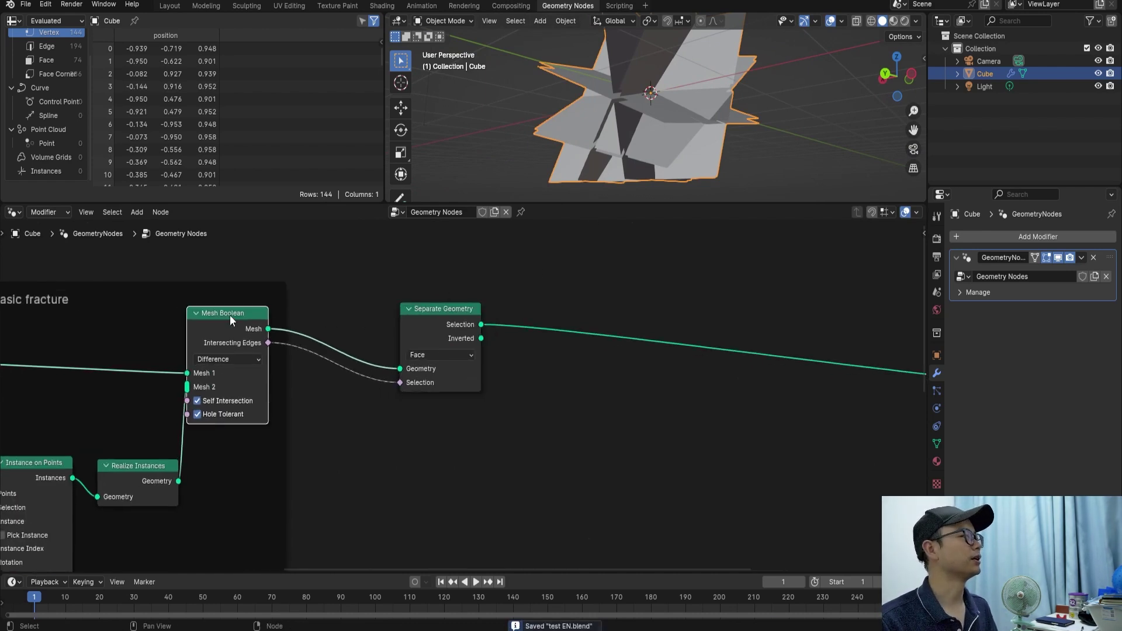
mouse_move(409, 304)
middle_mouse_down()
mouse_move(433, 306)
mouse_move(402, 339)
middle_mouse_up()
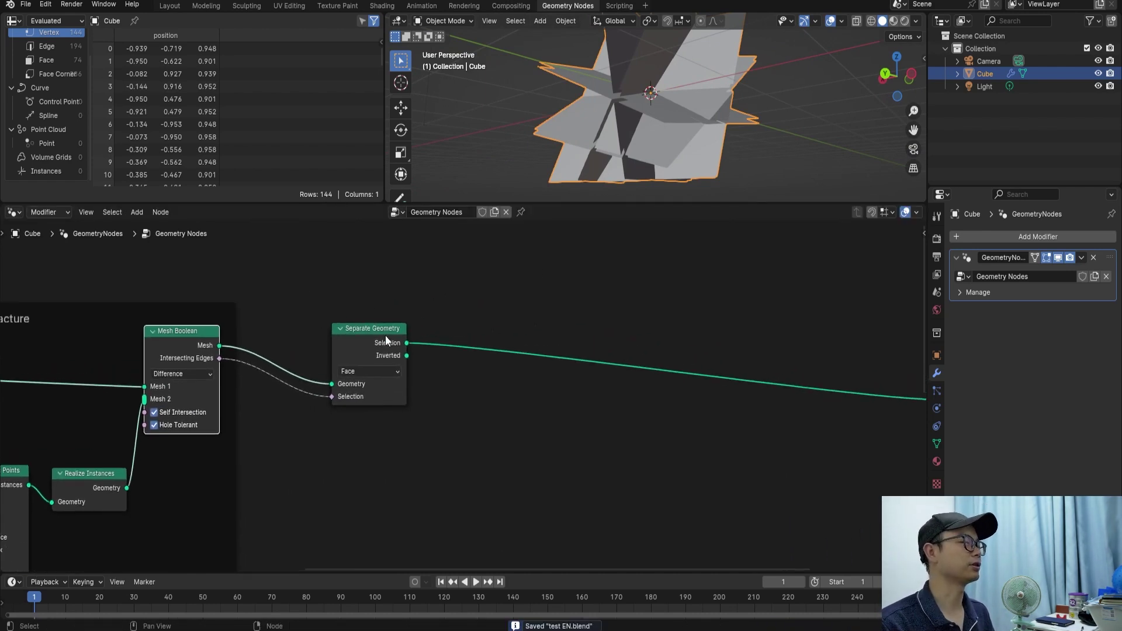
middle_click_drag(618, 135, 564, 96)
scroll(616, 110, "up", 2)
scroll(638, 113, "up", 1)
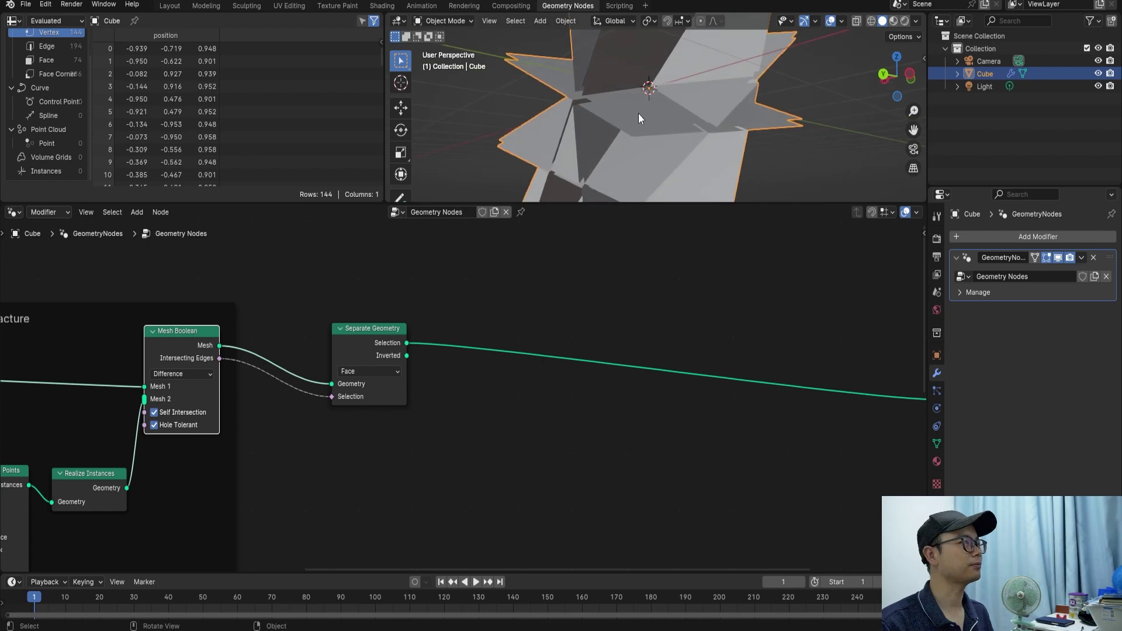
scroll(639, 114, "up", 1)
scroll(451, 327, "down", 2, "ctrl")
scroll(440, 336, "down", 2, "ctrl")
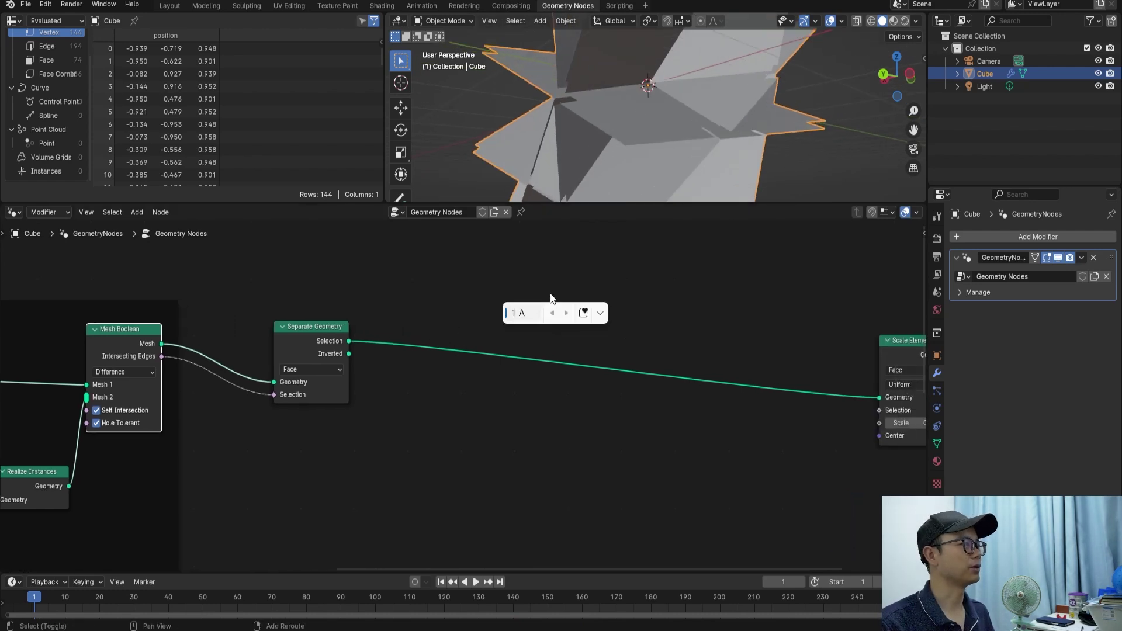
Insert a Set Position node between Separate Geometry and Scale Elements.
key("shift+a")
type("set po")
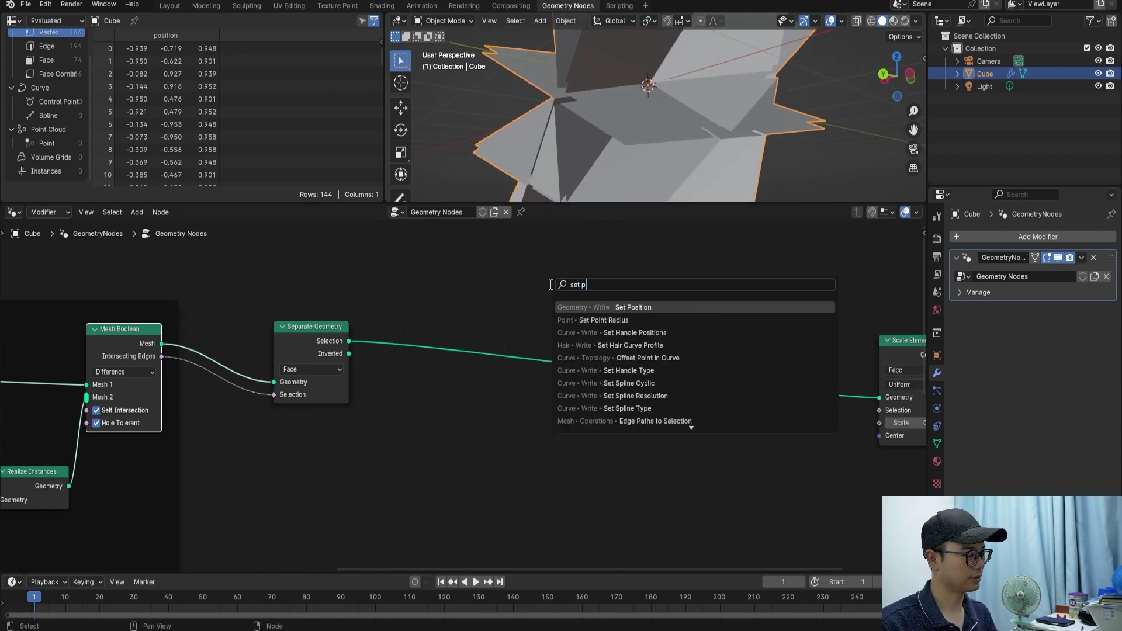
key("Return")
left_click(664, 311)
left_click_drag(665, 311, 650, 263)
scroll(574, 310, "up", 2, "shift")
left_click_drag(314, 377, 282, 439)
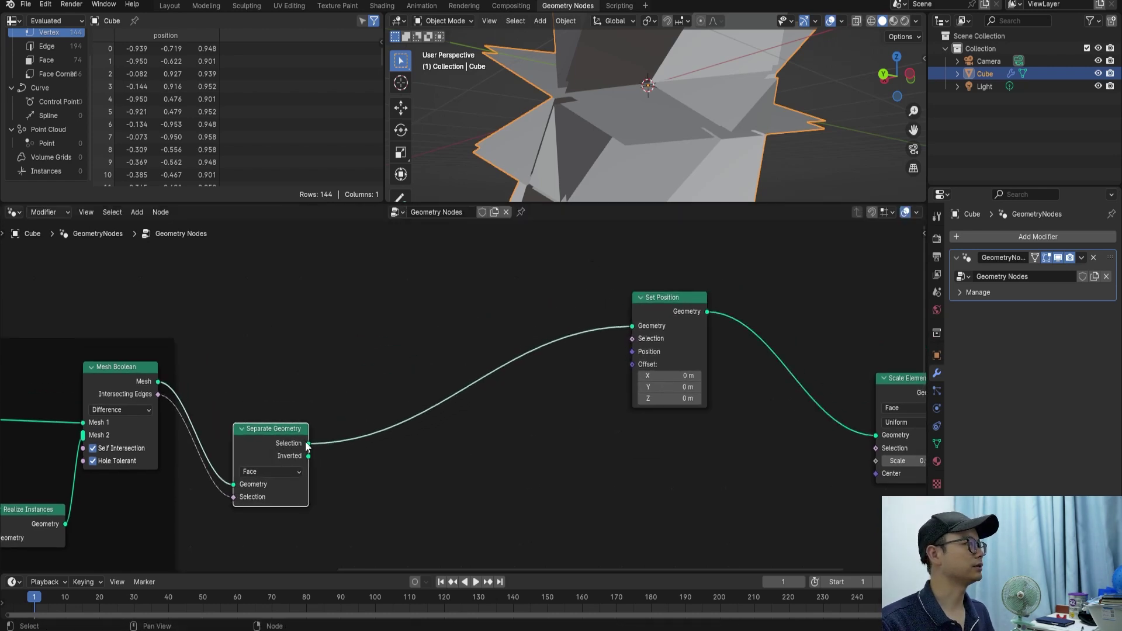
scroll(325, 407, "down", 2, "shift")
scroll(324, 407, "up", 1)
Preview Separate Geometry's output, then its Inverted part, in a Viewer node.
left_click(319, 407, "ctrl+shift")
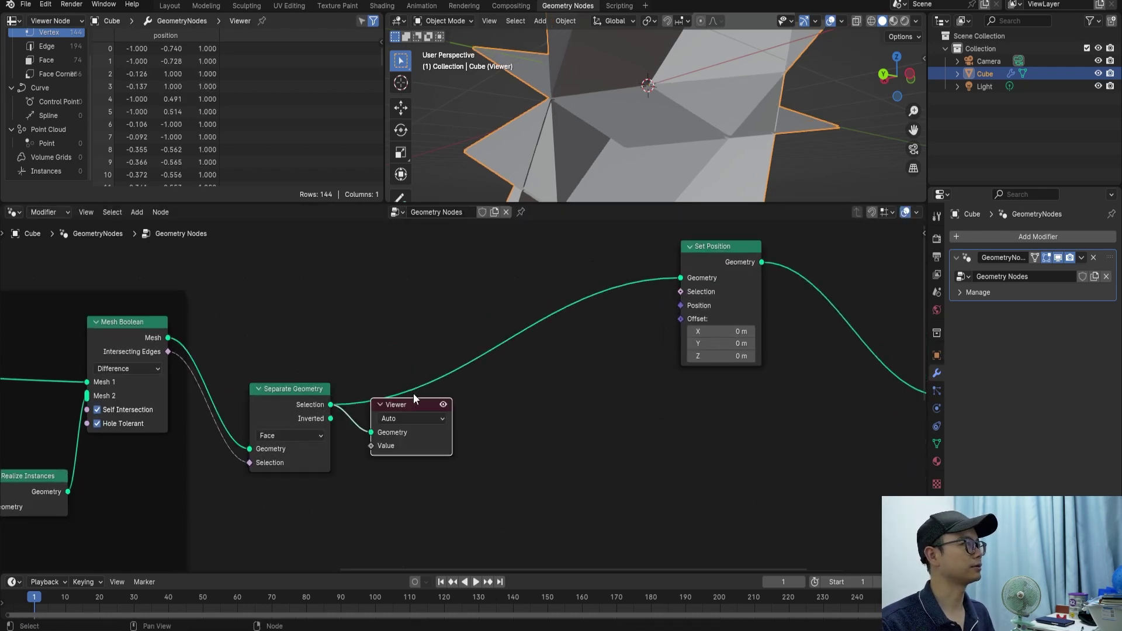
middle_click_drag(412, 394, 451, 403)
left_click_drag(451, 403, 454, 254)
mouse_move(596, 158)
middle_mouse_down()
mouse_move(598, 124)
mouse_move(584, 175)
middle_mouse_up()
left_click_drag(366, 422, 375, 416)
left_click_drag(404, 293, 407, 302)
mouse_move(624, 107)
middle_mouse_down()
mouse_move(703, 134)
mouse_move(588, 142)
mouse_move(605, 133)
middle_mouse_up()
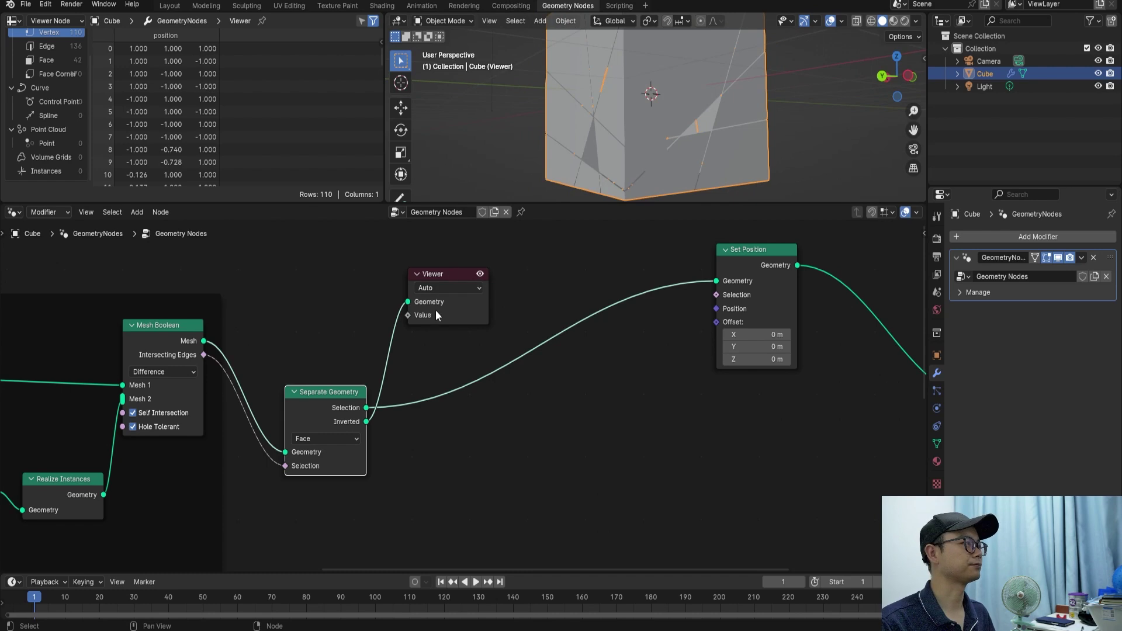
Delete the Viewer node and bring the link after Separate Geometry into view.
scroll(436, 316, "down", 2)
left_click(453, 313)
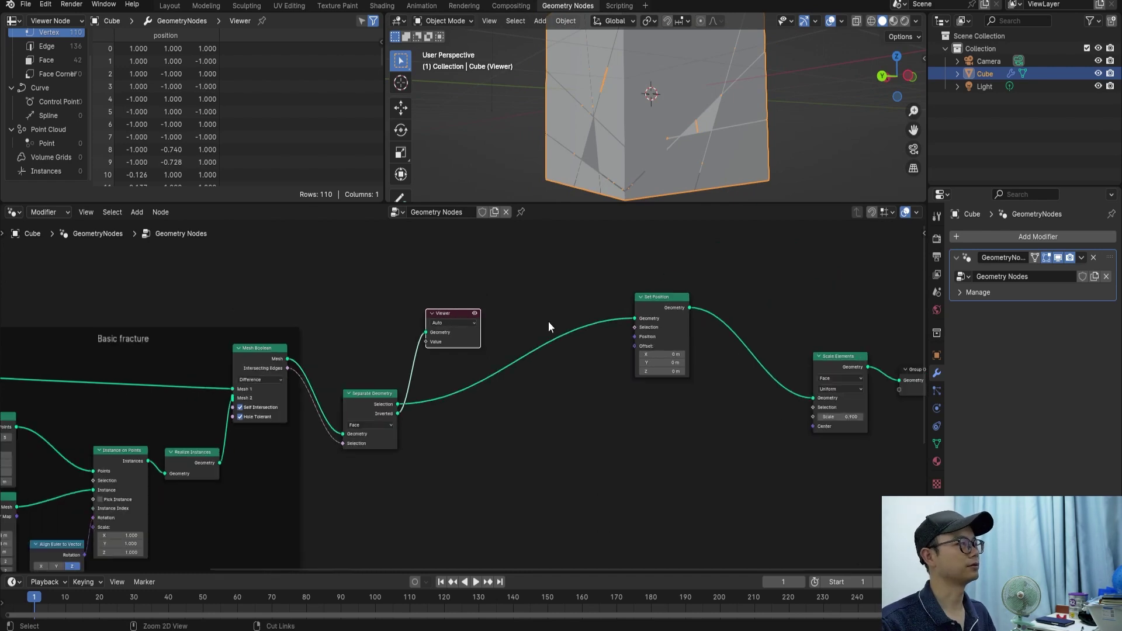
key("x")
scroll(526, 298, "up", 1)
scroll(501, 270, "up", 2)
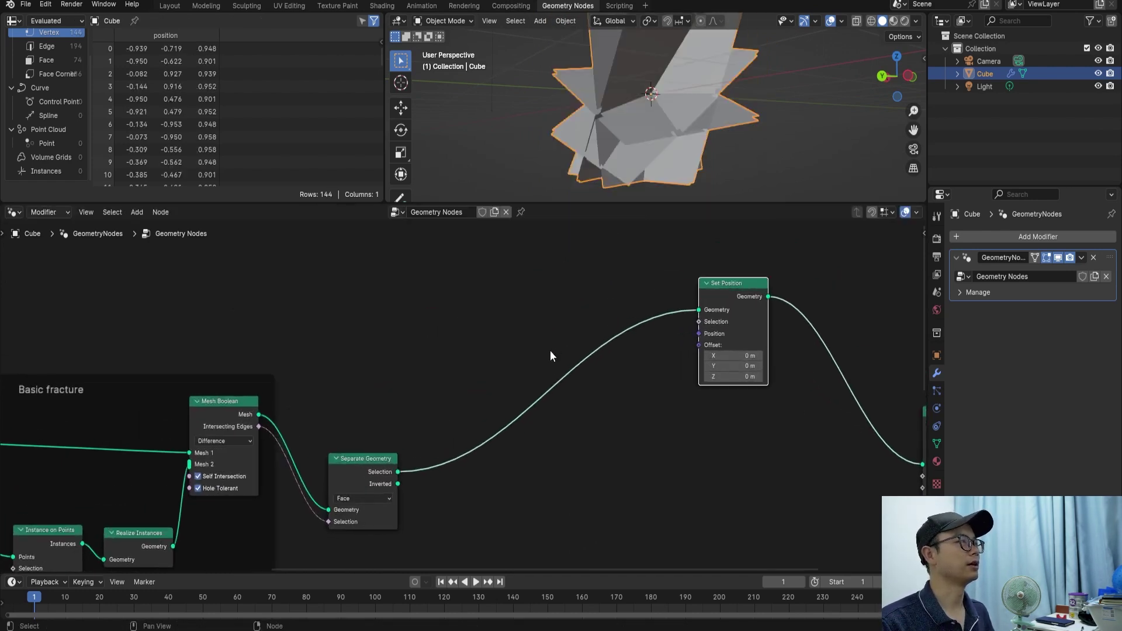
middle_click_drag(551, 356, 508, 330)
Add a Subdivide Mesh node at Level 5 before Set Position and save.
key("shift+a")
type("sub")
key("Return")
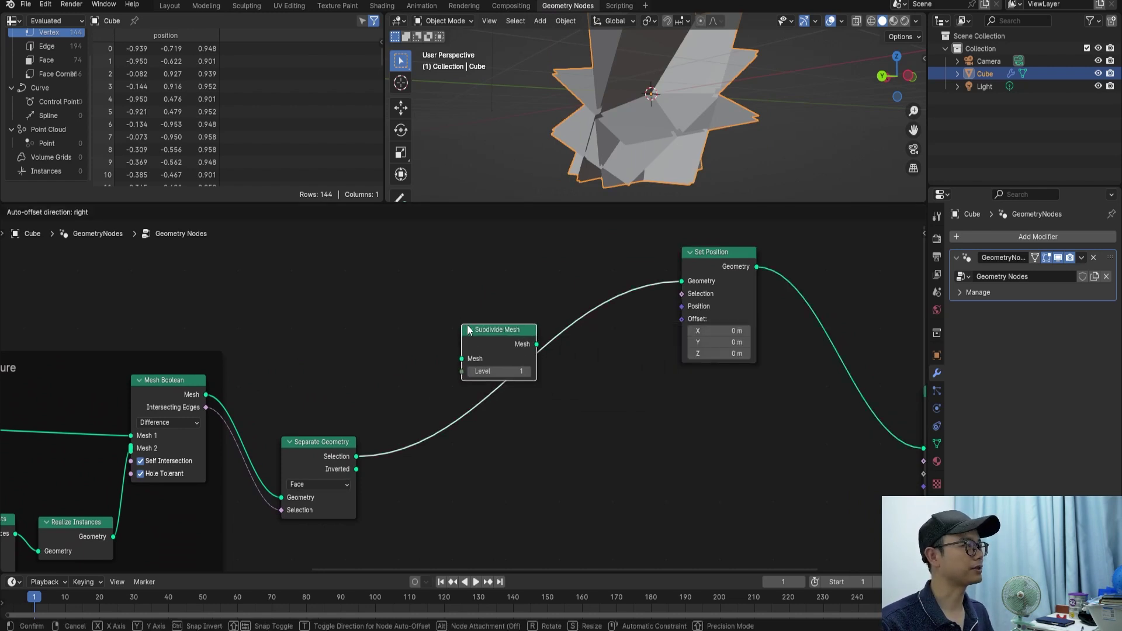
left_click(465, 312)
left_click(499, 347)
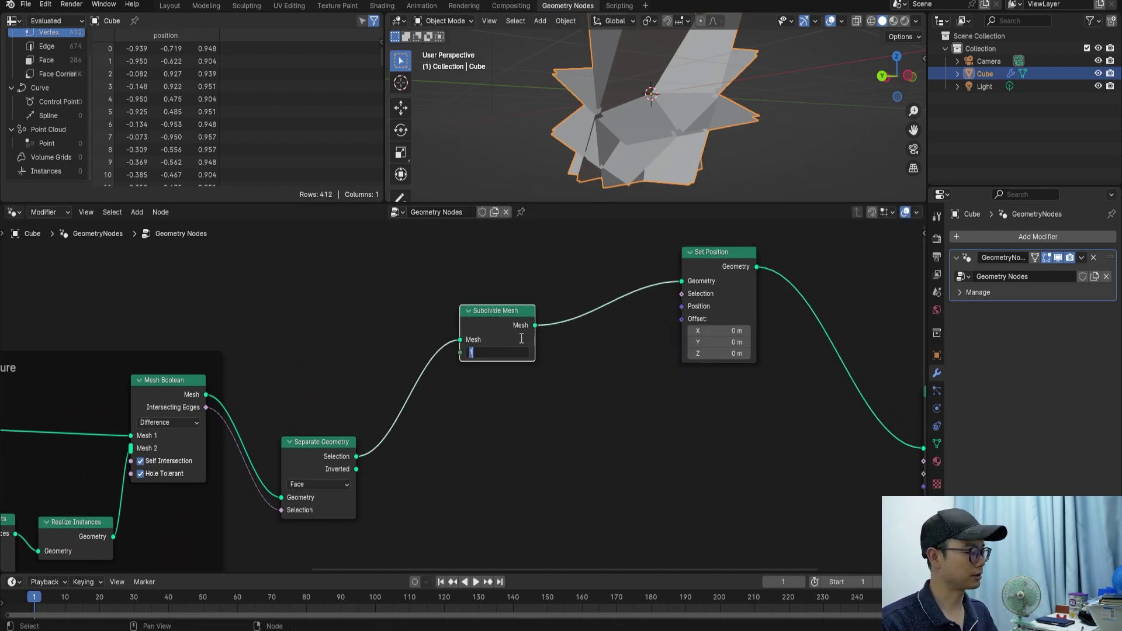
type("5")
key("Return")
key("ctrl+s")
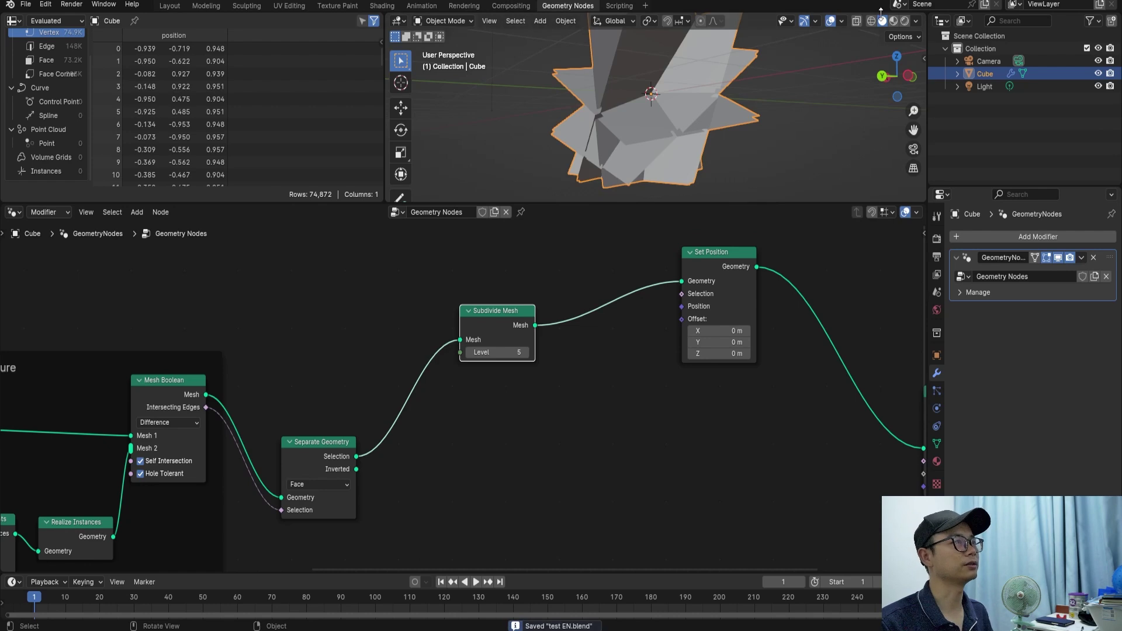
Check mesh density in wireframe, back to solid, then search 'nois' from Set Position's Offset.
left_click(872, 22)
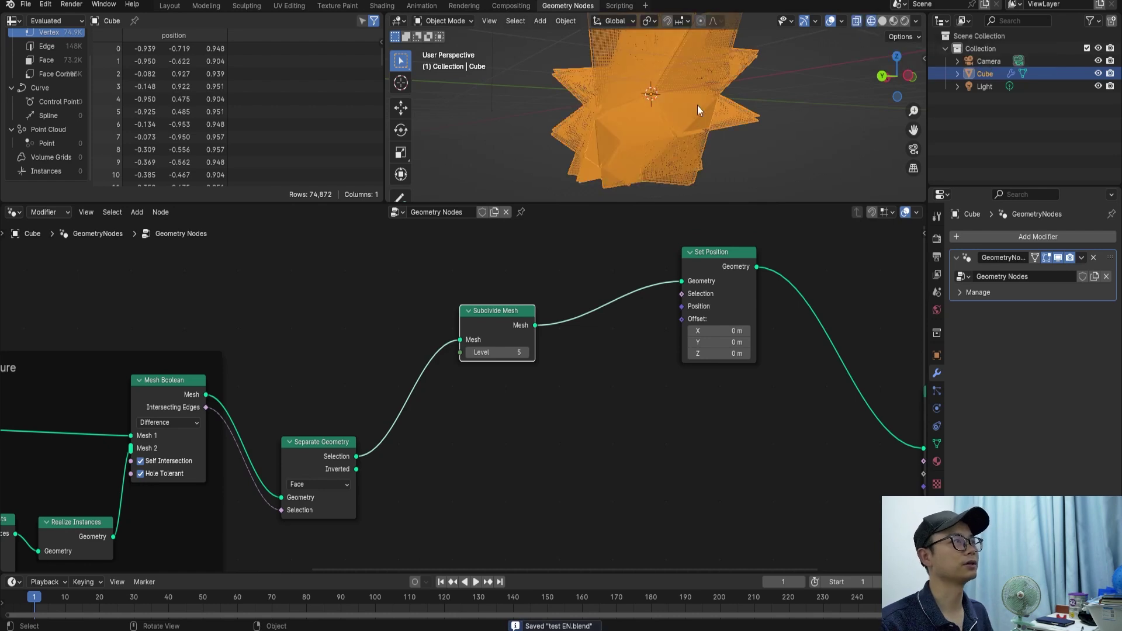
middle_click_drag(664, 105, 714, 135)
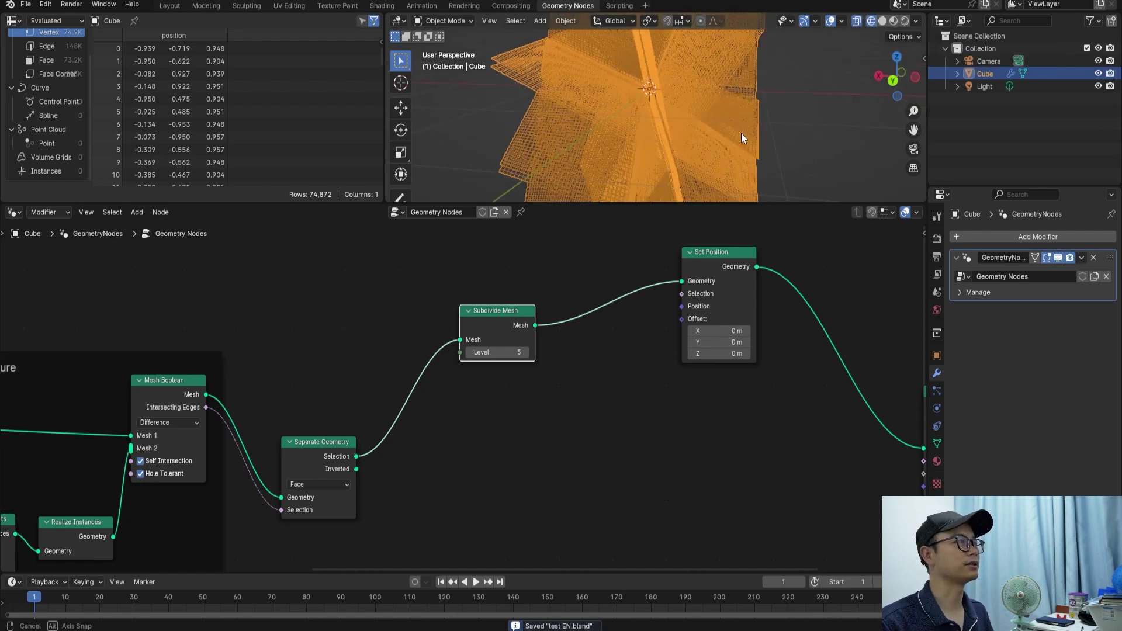
left_click(886, 20)
scroll(622, 294, "down", 2)
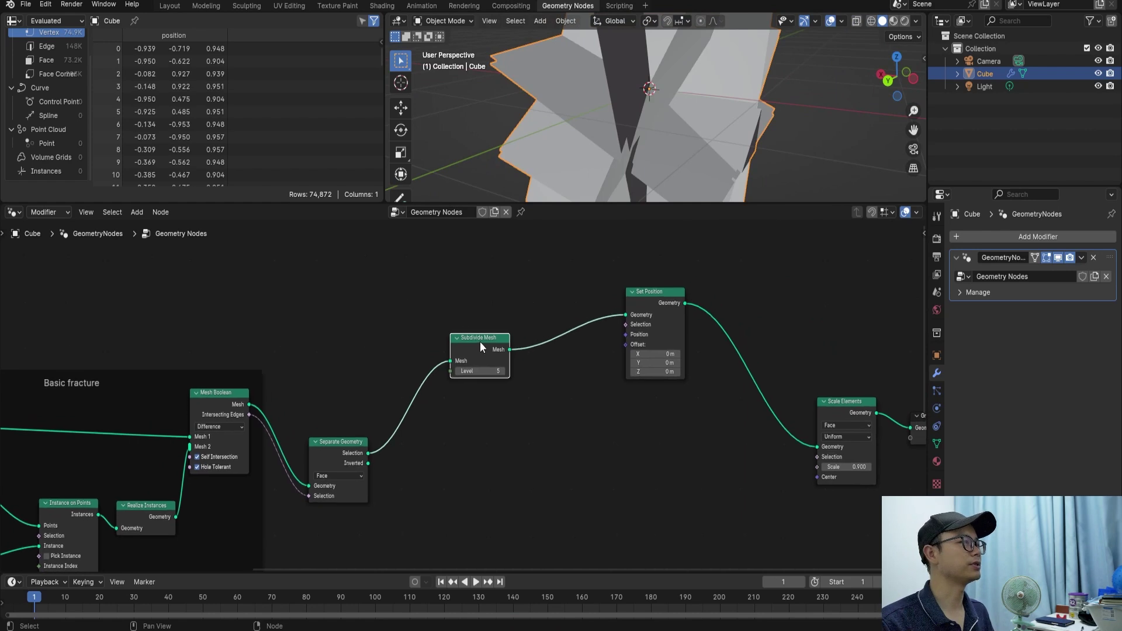
scroll(622, 305, "up", 2)
left_click_drag(653, 408, 553, 283)
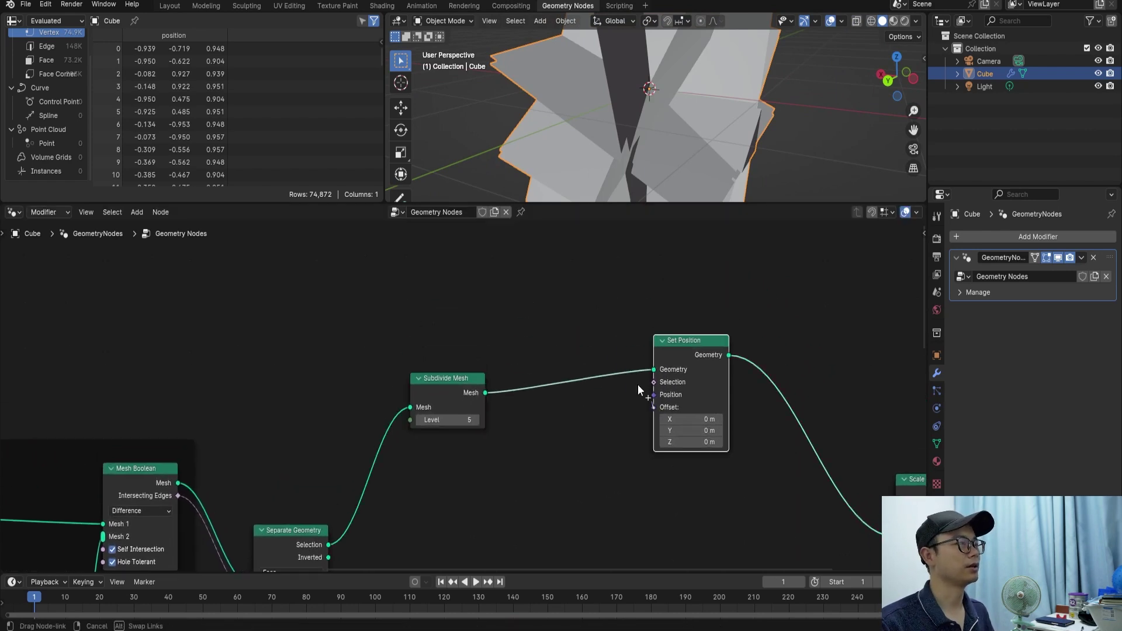
type("nois")
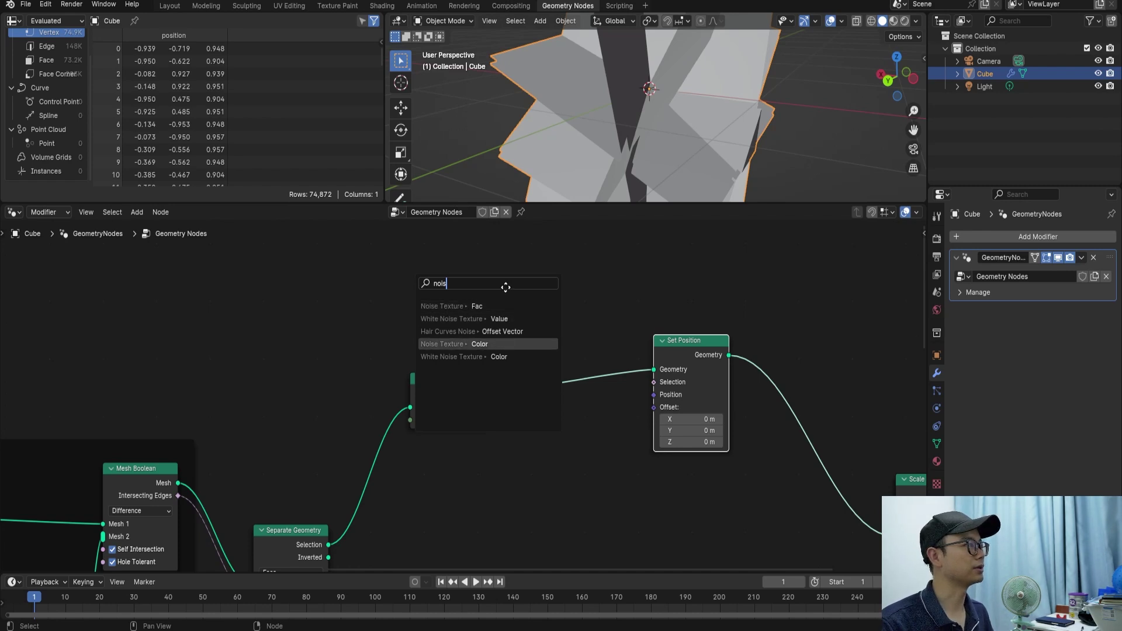
Feed a Noise Texture into Set Position's Offset through an inserted Vector Math node.
key("Return")
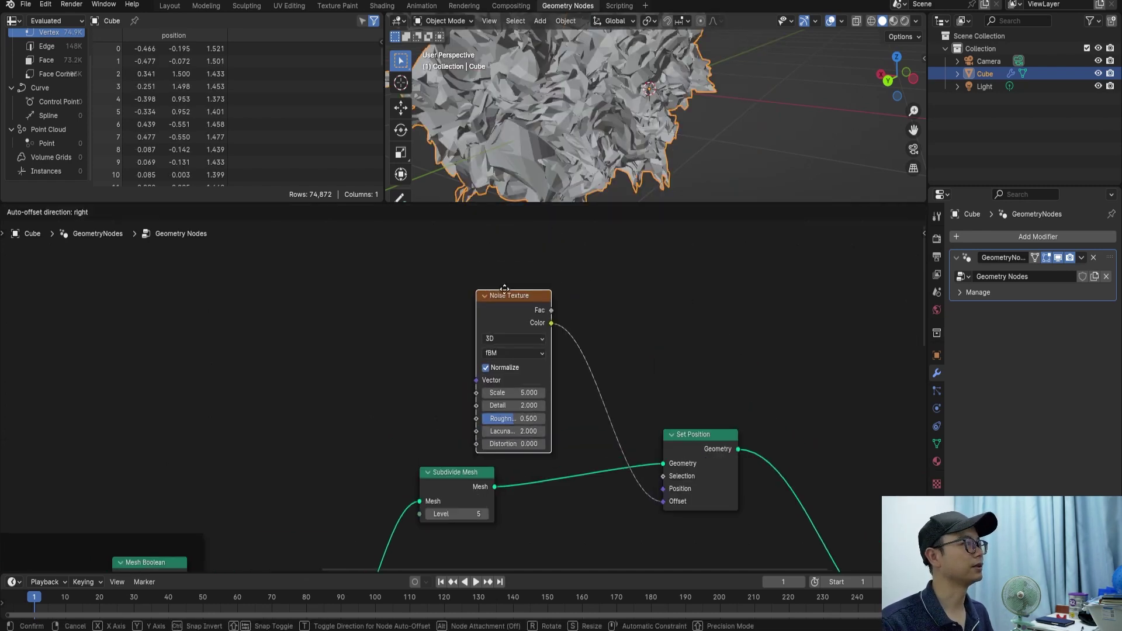
left_click(500, 273)
left_click_drag(503, 280, 463, 259)
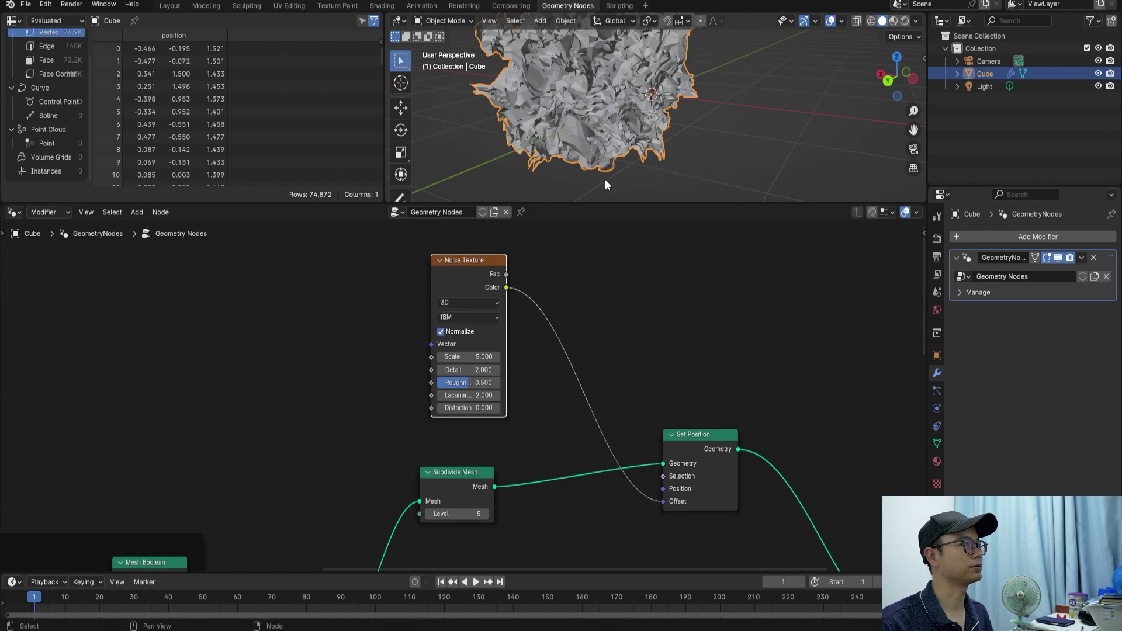
key("shift+a")
left_click(511, 244)
type("math")
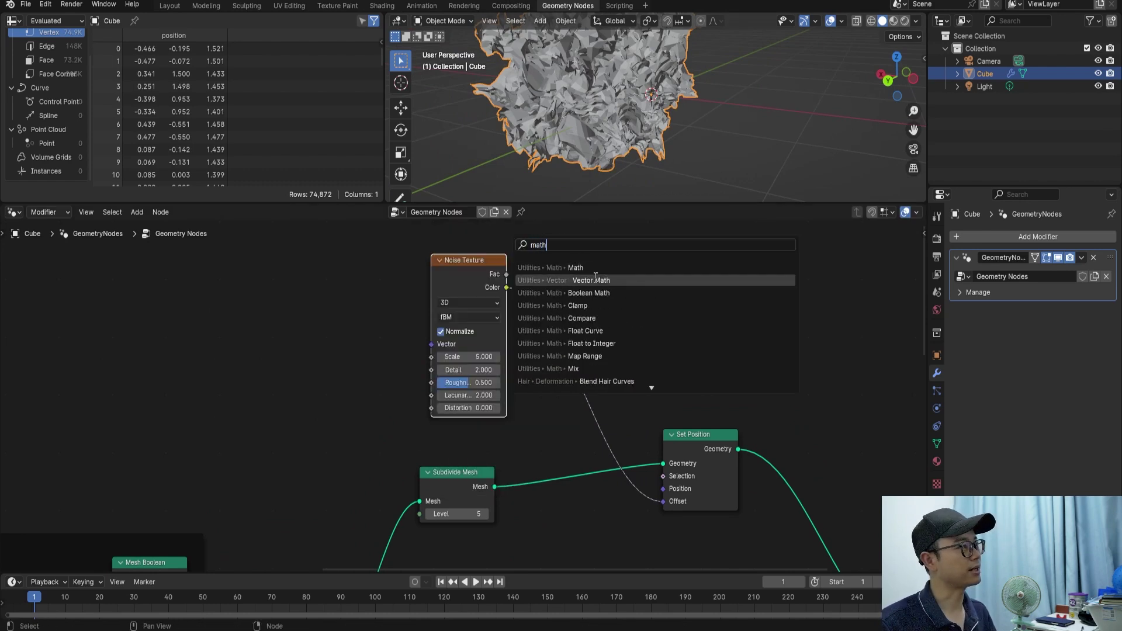
left_click(591, 280)
left_click(642, 252)
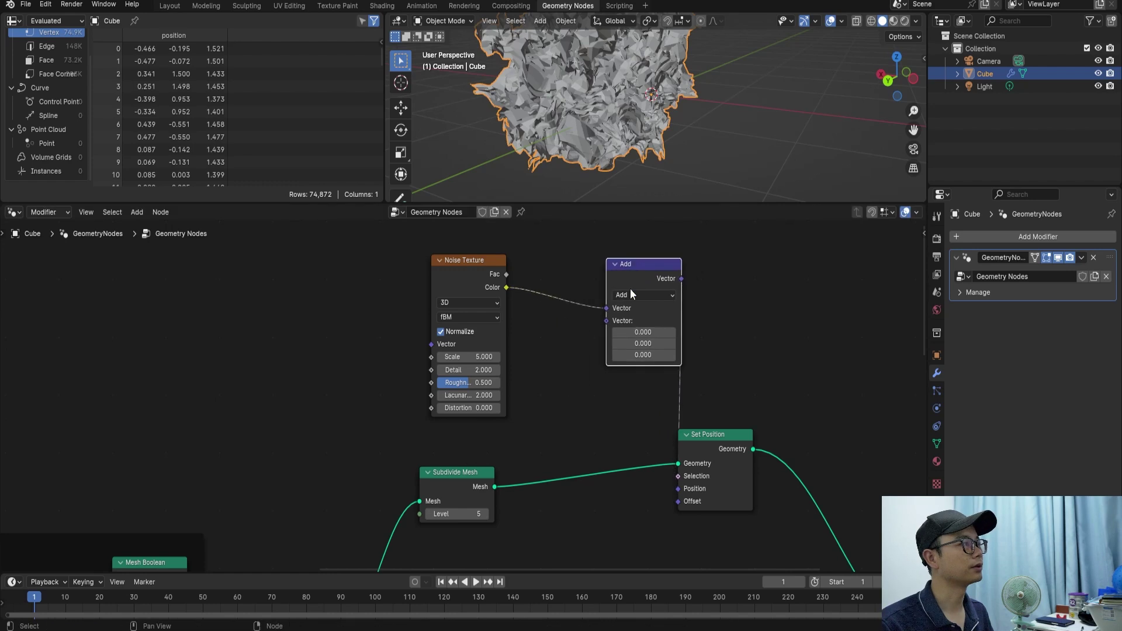
Set the Vector Math operation to Scale with a factor of 0.1.
left_click(633, 296)
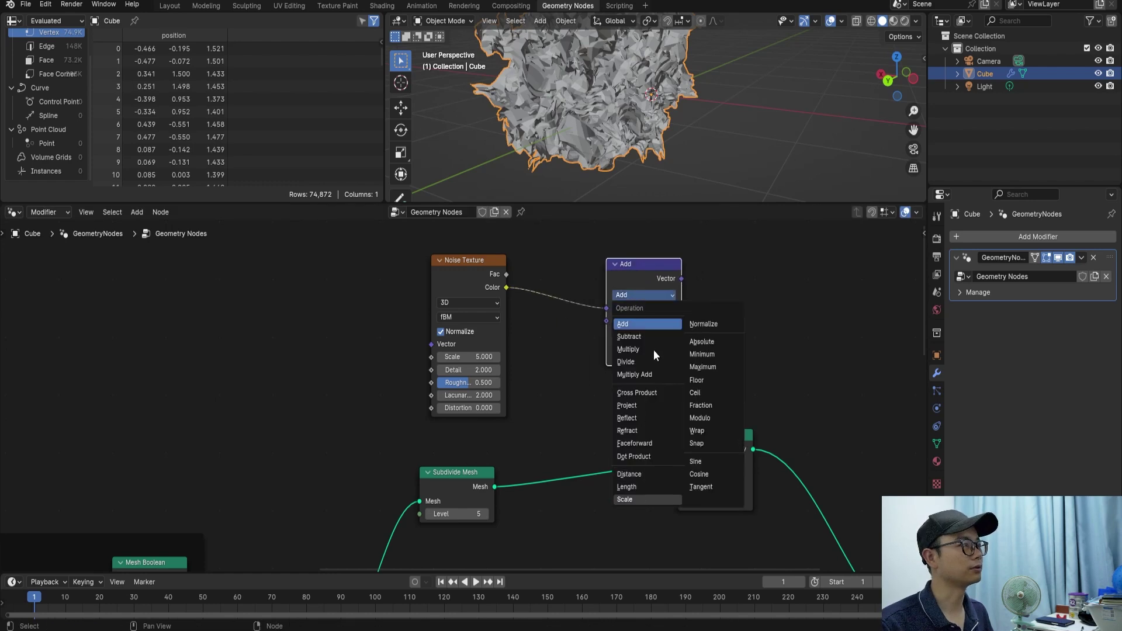
left_click(637, 500)
left_click(657, 322)
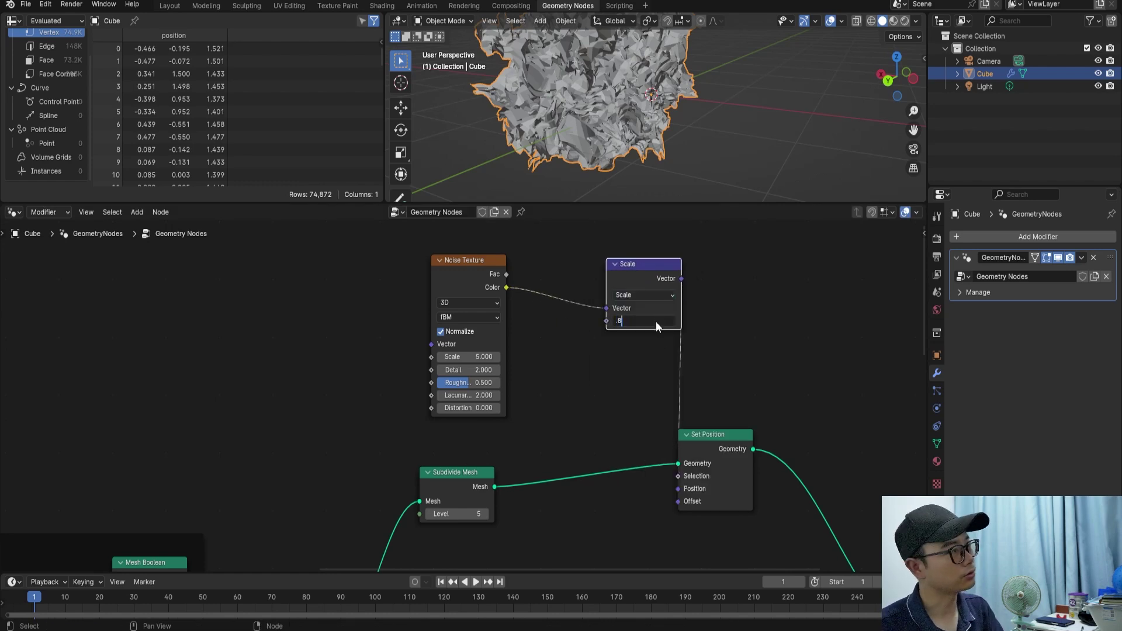
key("Return")
left_click_drag(640, 266, 619, 269)
left_click_drag(463, 261, 409, 262)
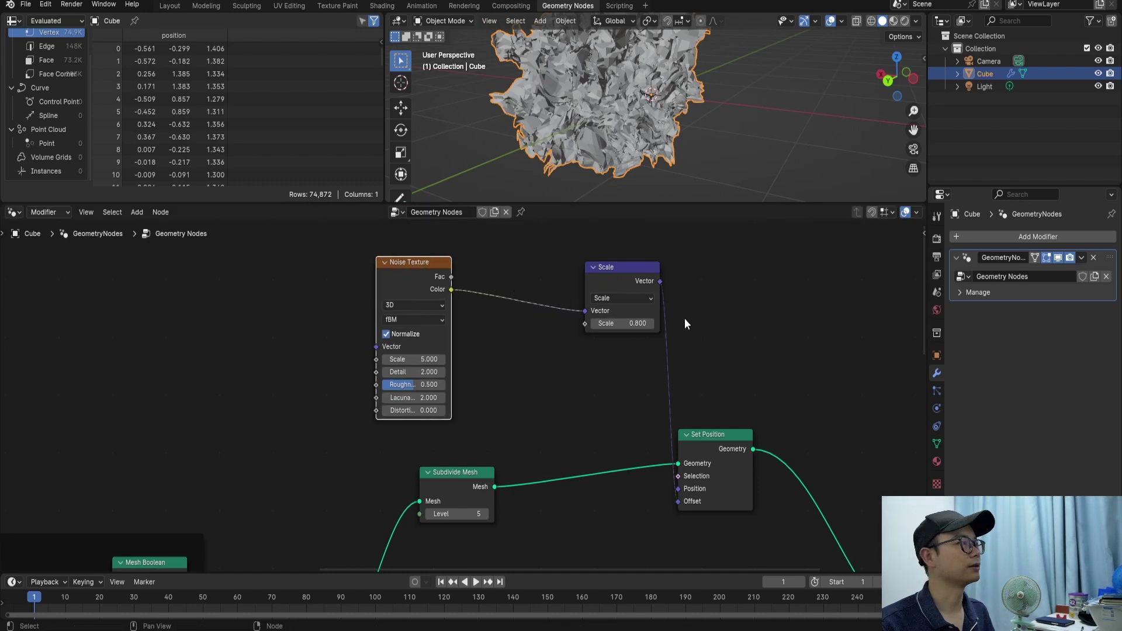
left_click(644, 321)
type("0.100")
key("Return")
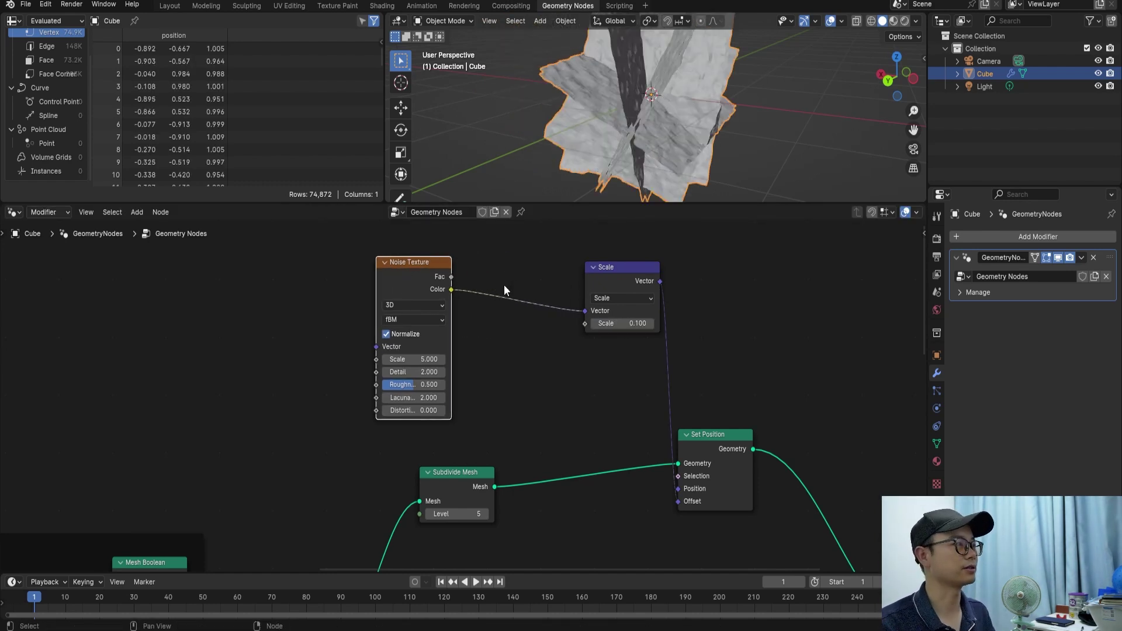
left_click_drag(388, 288, 348, 286)
middle_click_drag(690, 146, 721, 128)
Insert a Vector Map Range between the noise Color and the Scale node.
key("shift+a")
type("map ran")
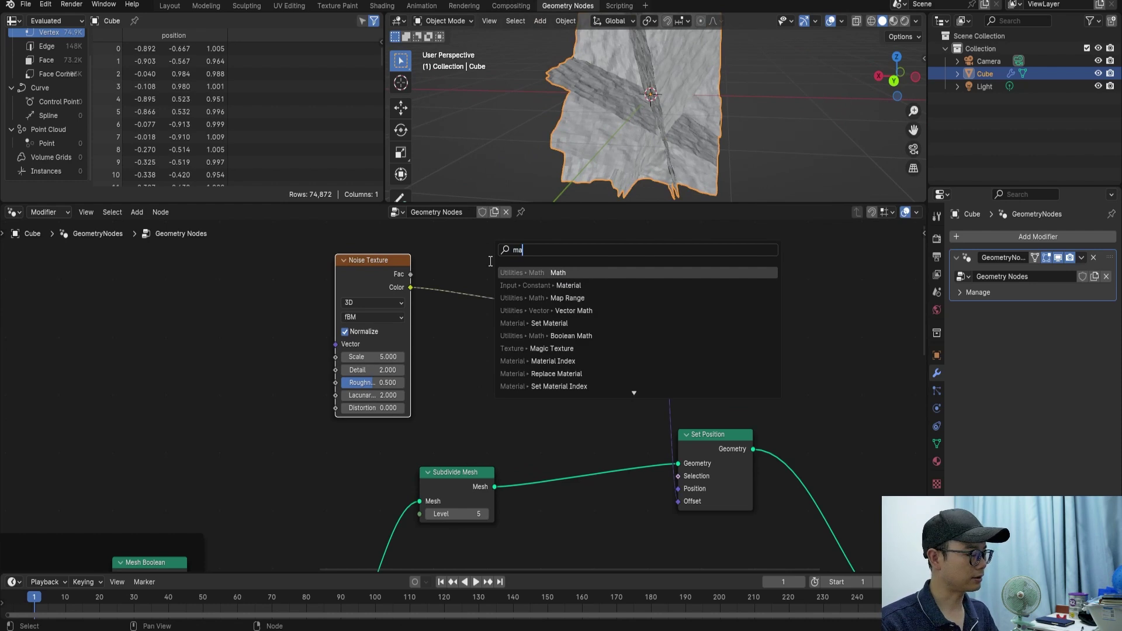
key("Return")
left_click(463, 242)
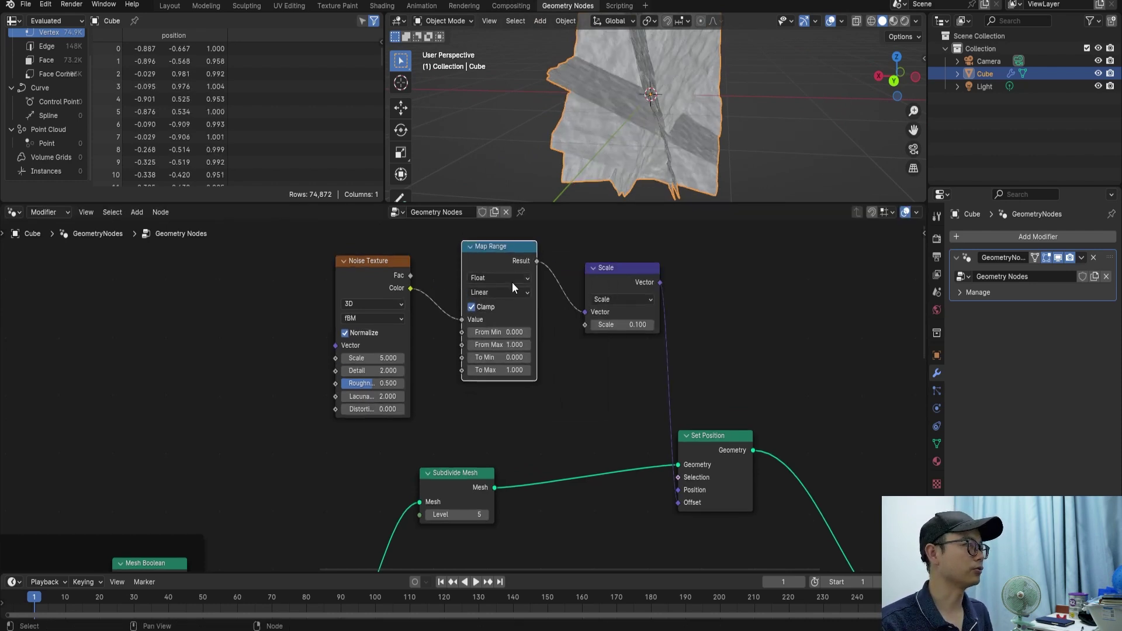
left_click(504, 277)
left_click(485, 319)
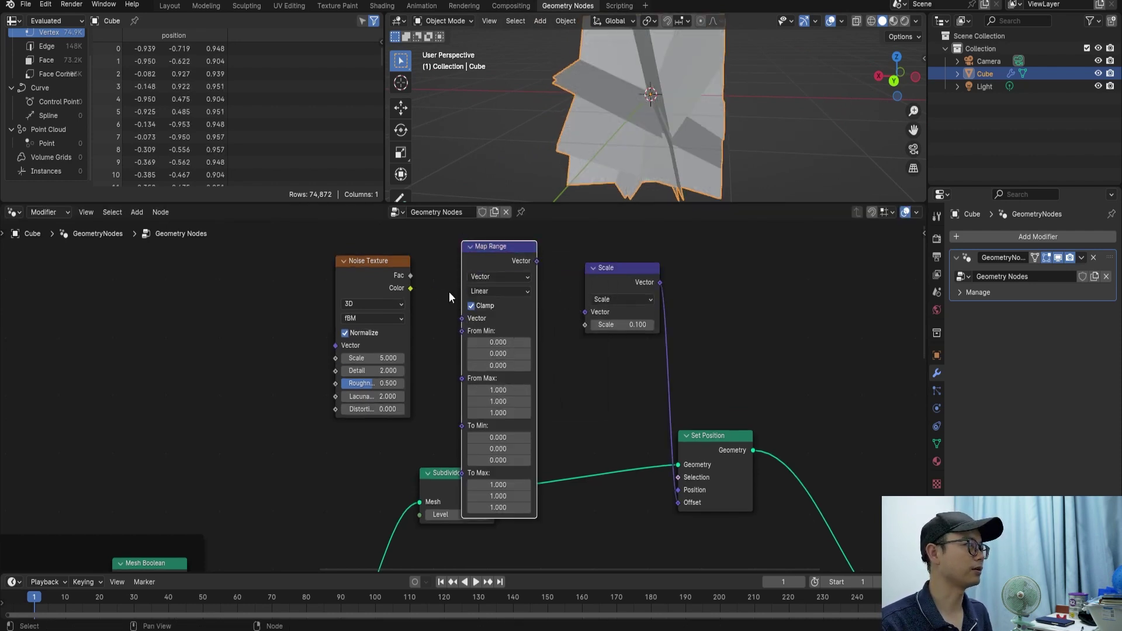
left_click_drag(411, 288, 460, 312)
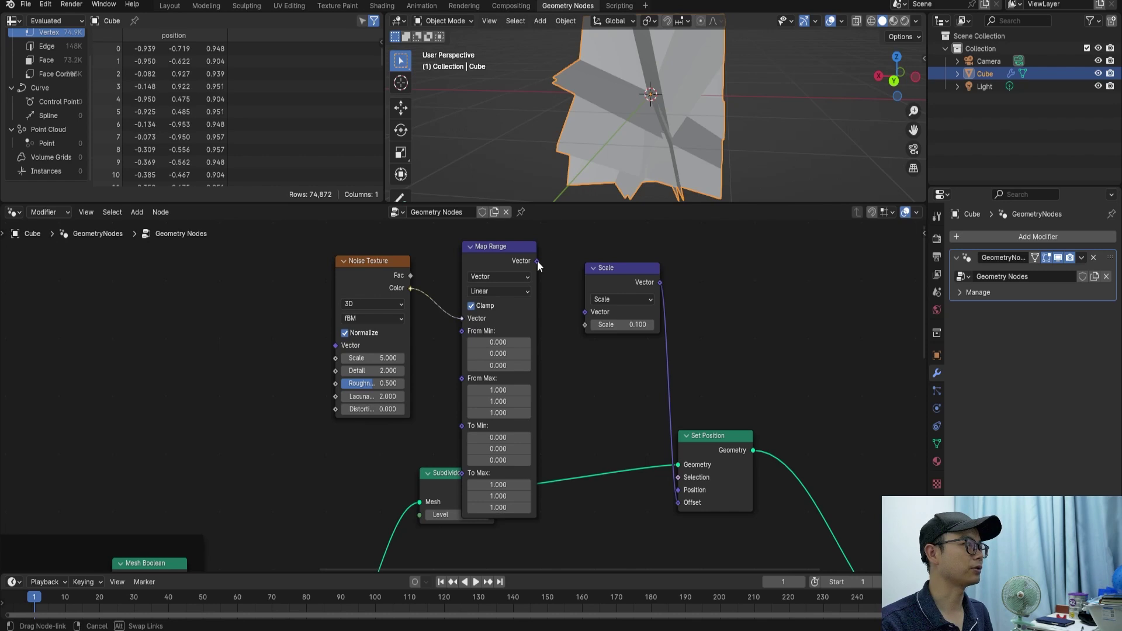
left_click_drag(588, 307, 589, 310)
middle_click_drag(500, 275, 514, 326)
left_click_drag(514, 371, 513, 298)
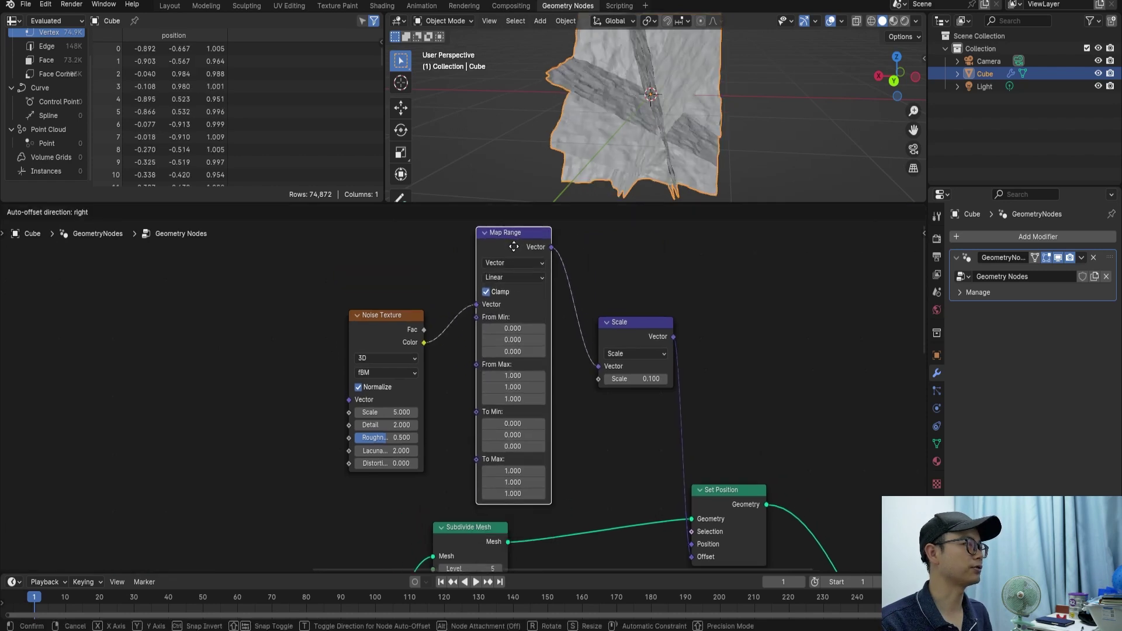
Set Map Range To Min to -1 on X, Y and Z, inspect the roughness, and save.
scroll(514, 298, "down", 2, "shift")
scroll(521, 314, "up", 2)
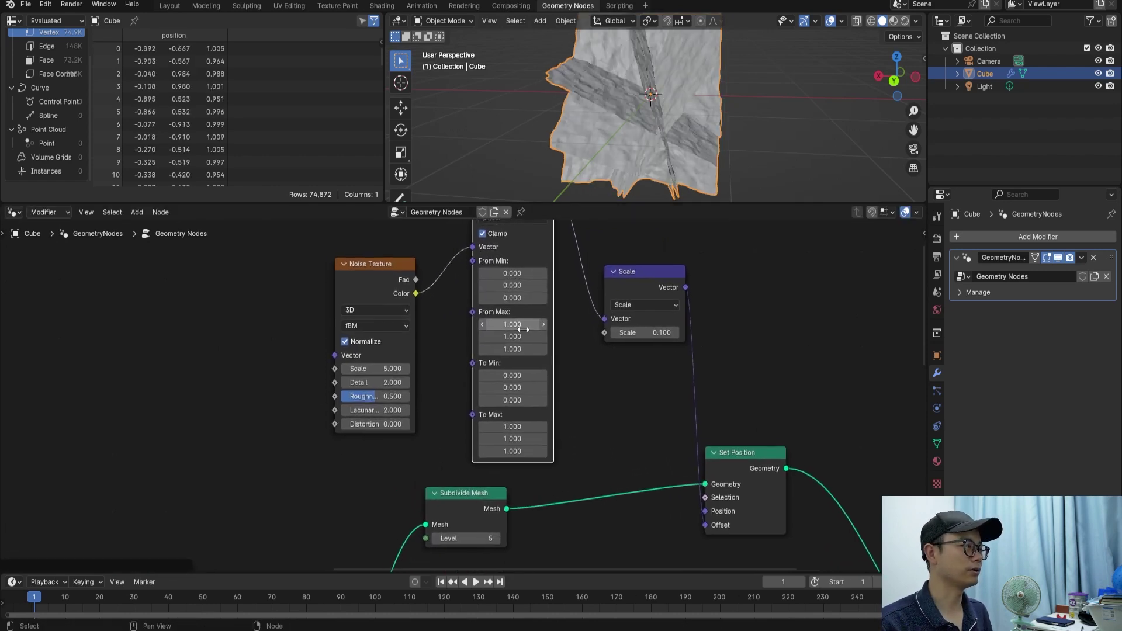
left_click_drag(521, 368, 521, 395)
type("-1")
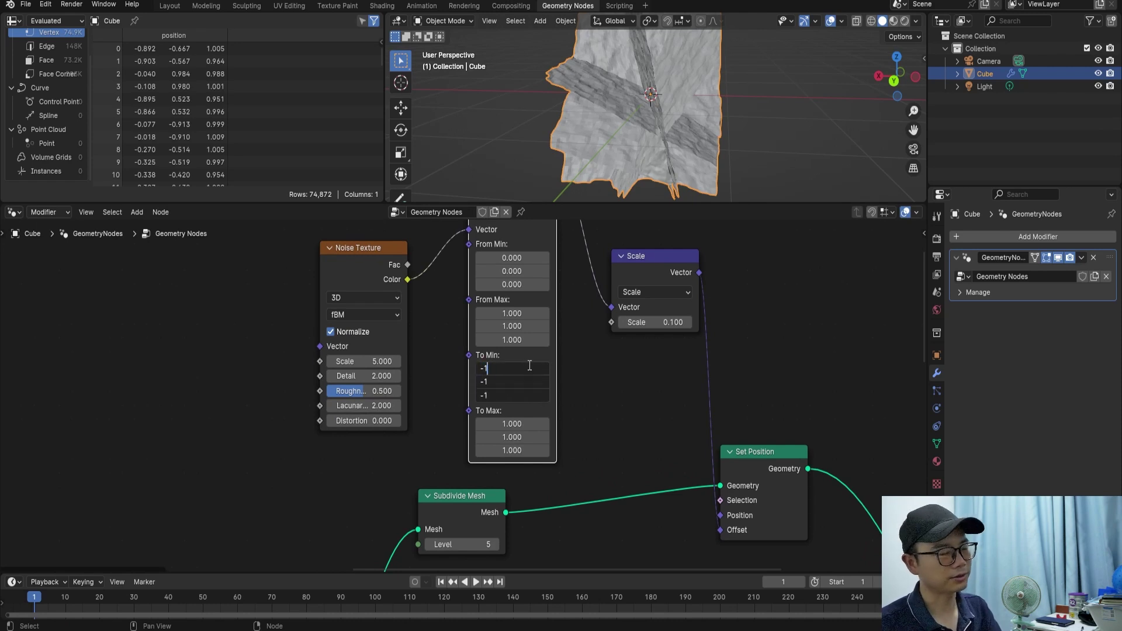
key("Return")
scroll(592, 369, "down", 2)
mouse_move(648, 149)
middle_mouse_down()
mouse_move(825, 142)
mouse_move(692, 142)
middle_mouse_up()
key("ctrl+s")
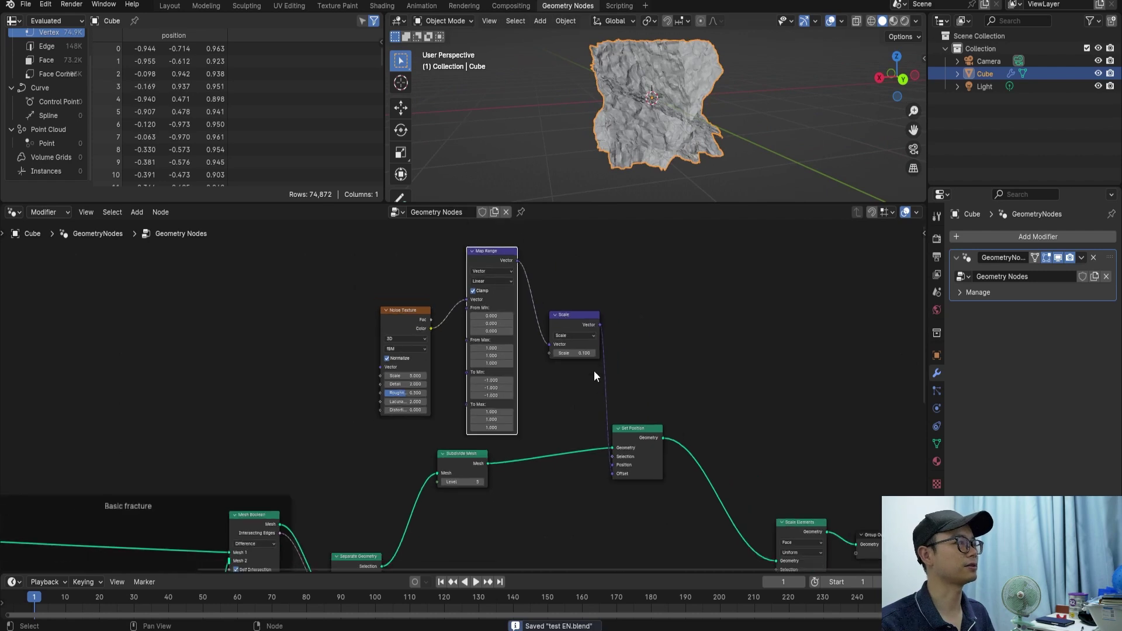
Rearrange the Scale Elements and Set Position nodes.
scroll(605, 383, "down", 2)
scroll(605, 383, "up", 1)
left_click_drag(860, 426, 918, 426)
left_click_drag(758, 396, 754, 389)
left_click_drag(584, 304, 579, 286)
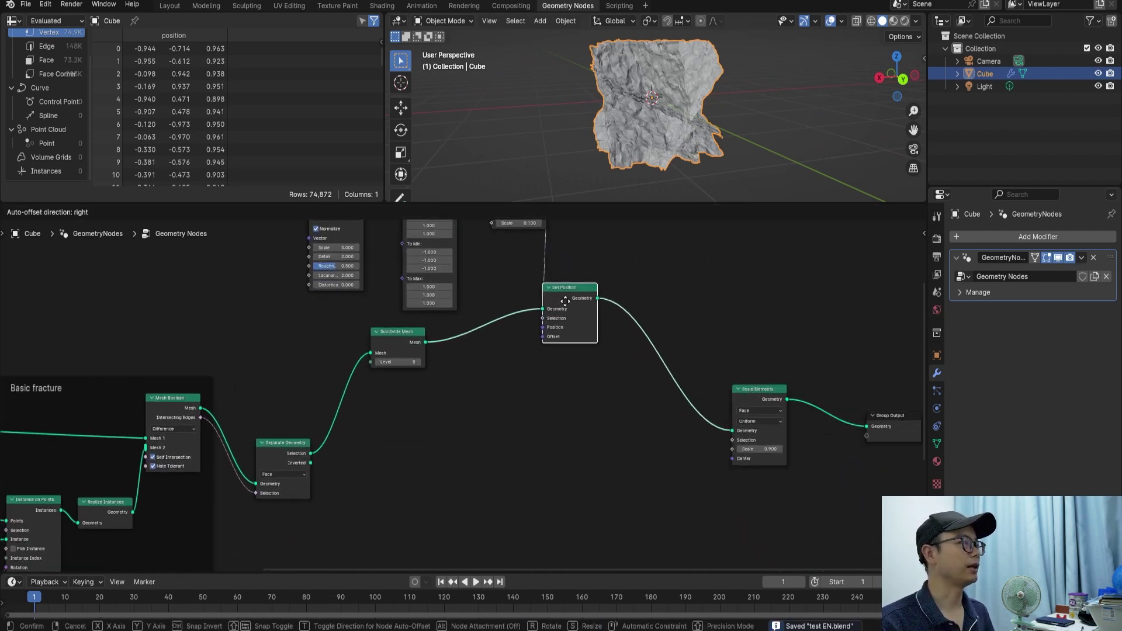
scroll(497, 480, "right", 3)
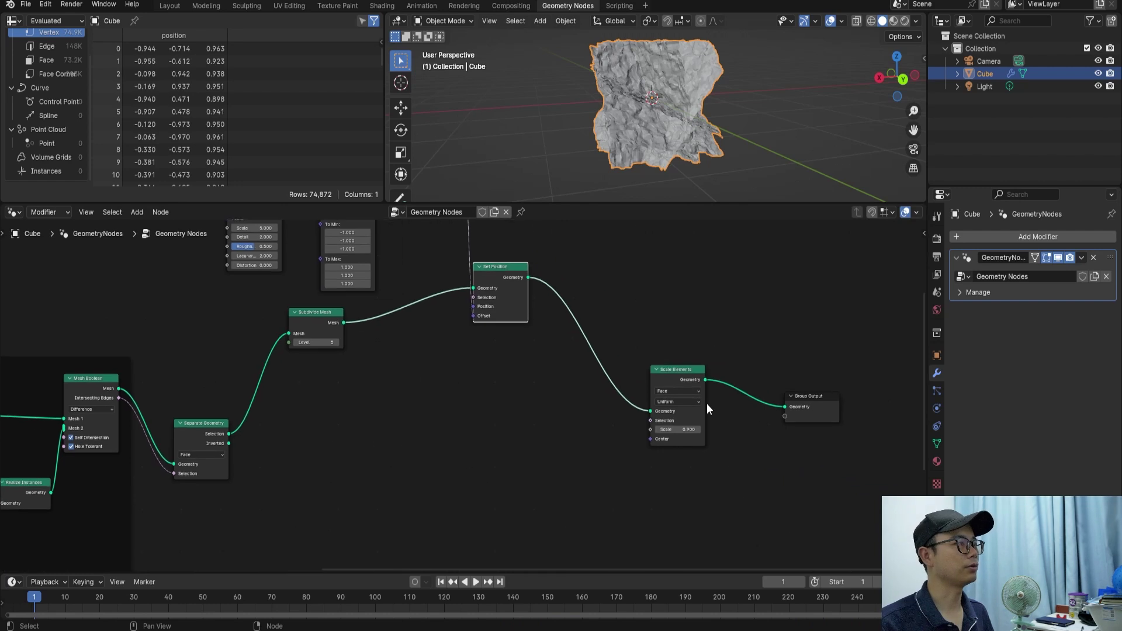
Add a Join Geometry node between Set Position and Scale Elements, then save.
left_click_drag(676, 374, 803, 380)
left_click(813, 398, "shift")
key("shift+a")
type("join")
key("Down")
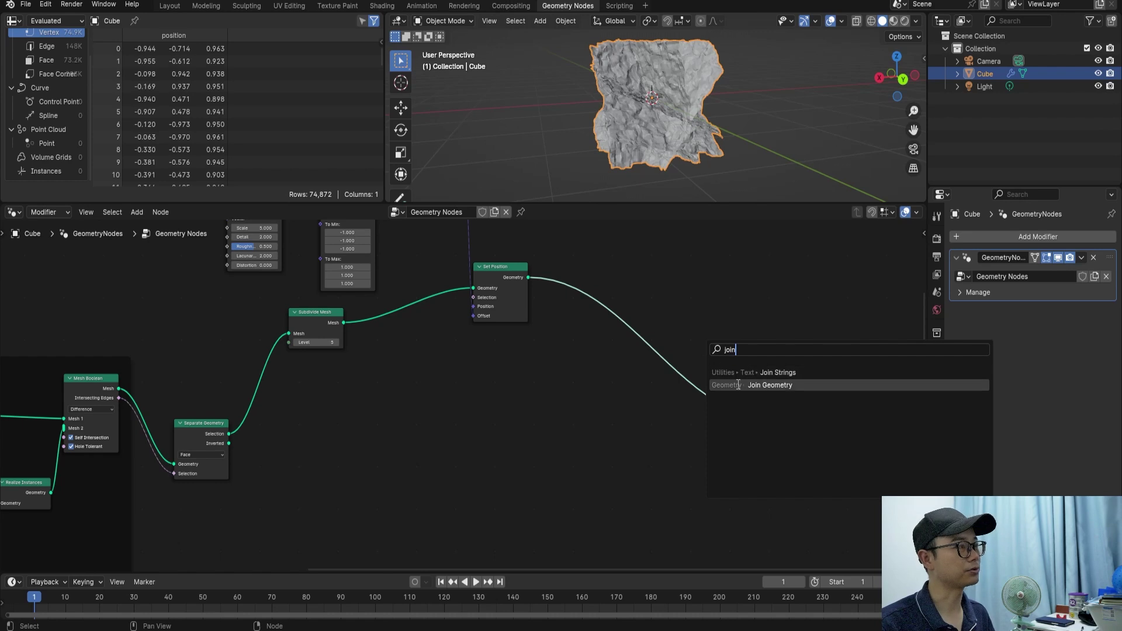
key("Return")
left_click(667, 385)
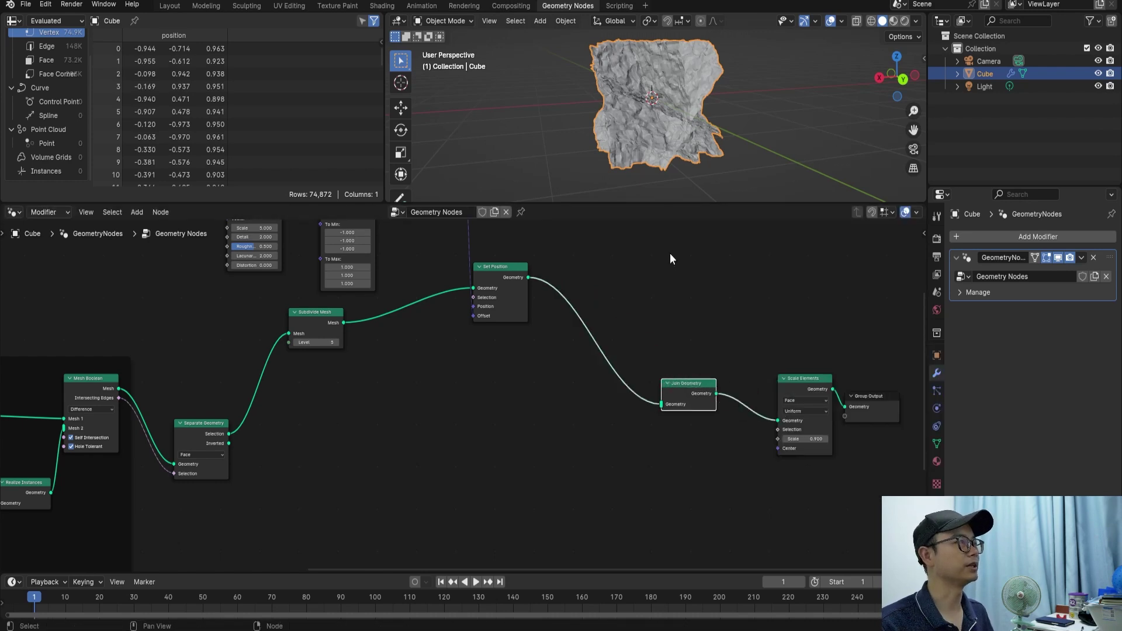
key("ctrl+s")
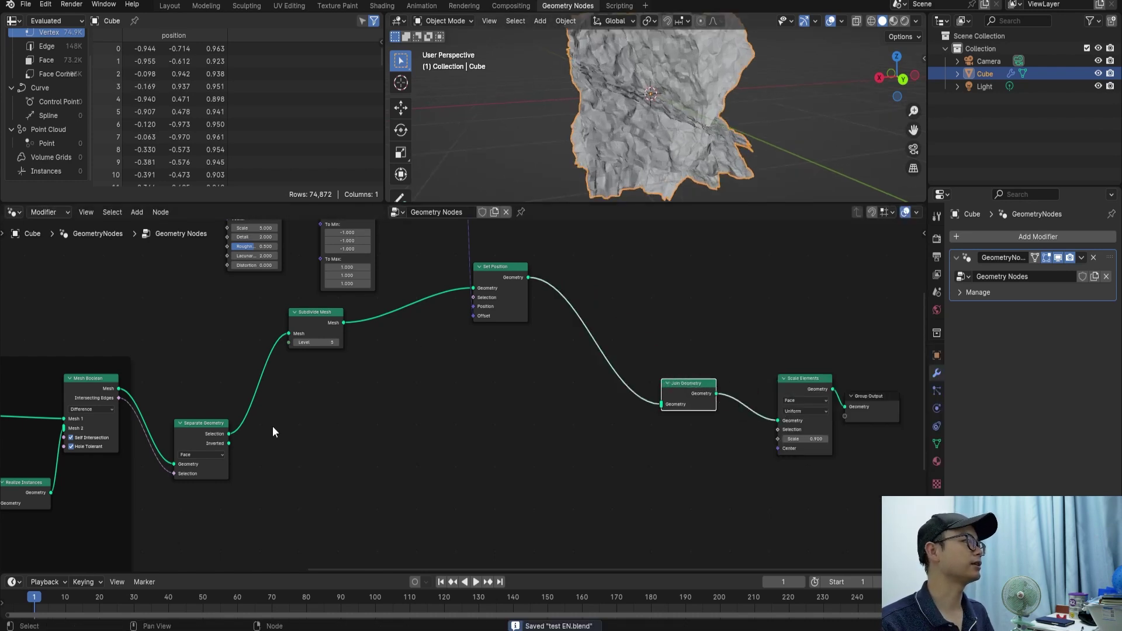
Link Separate Geometry's Inverted output into Join Geometry and zoom in on the mesh.
left_click_drag(228, 443, 660, 404)
scroll(661, 103, "up", 3)
middle_click_drag(653, 78, 724, 87)
scroll(725, 87, "up", 3)
scroll(682, 75, "up", 2)
mouse_move(664, 131)
middle_mouse_down()
mouse_move(700, 100)
mouse_move(710, 120)
mouse_move(734, 124)
mouse_move(682, 62)
mouse_move(633, 138)
middle_mouse_up()
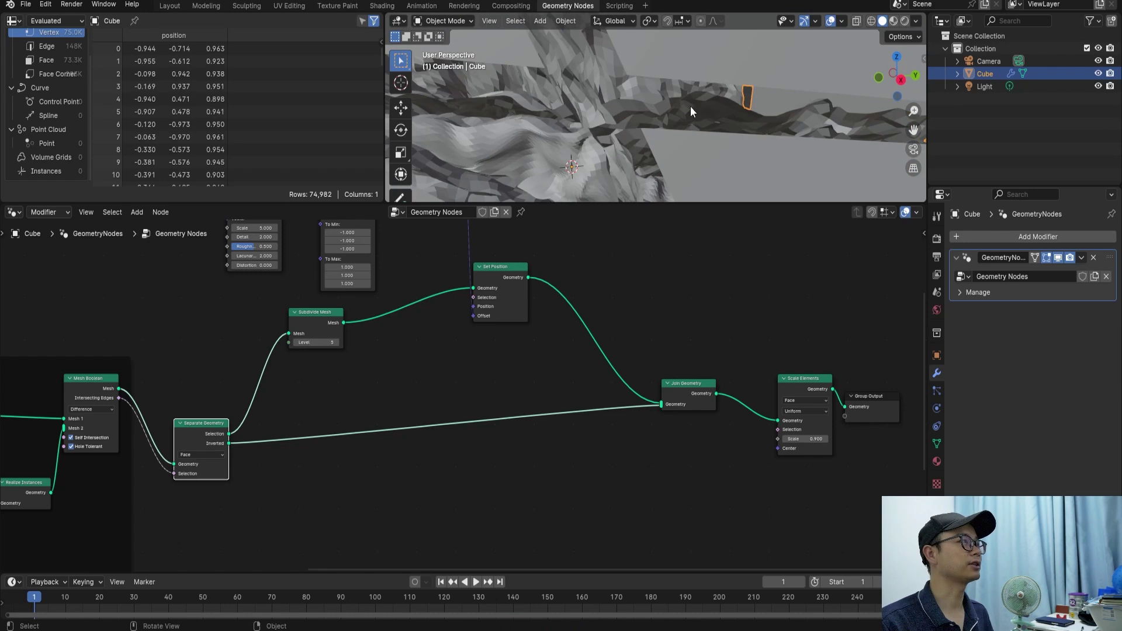
Reposition the Join Geometry and Set Position nodes and orbit the roughened fracture faces.
middle_click_drag(531, 383, 485, 432)
left_click_drag(640, 443, 665, 479)
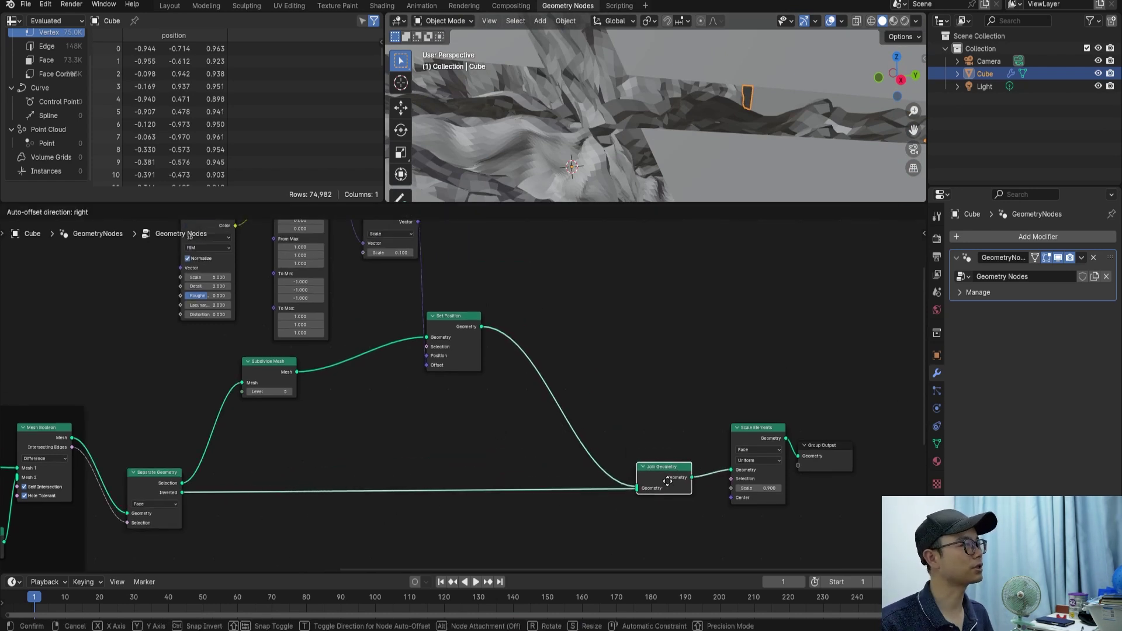
scroll(515, 338, "up", 1)
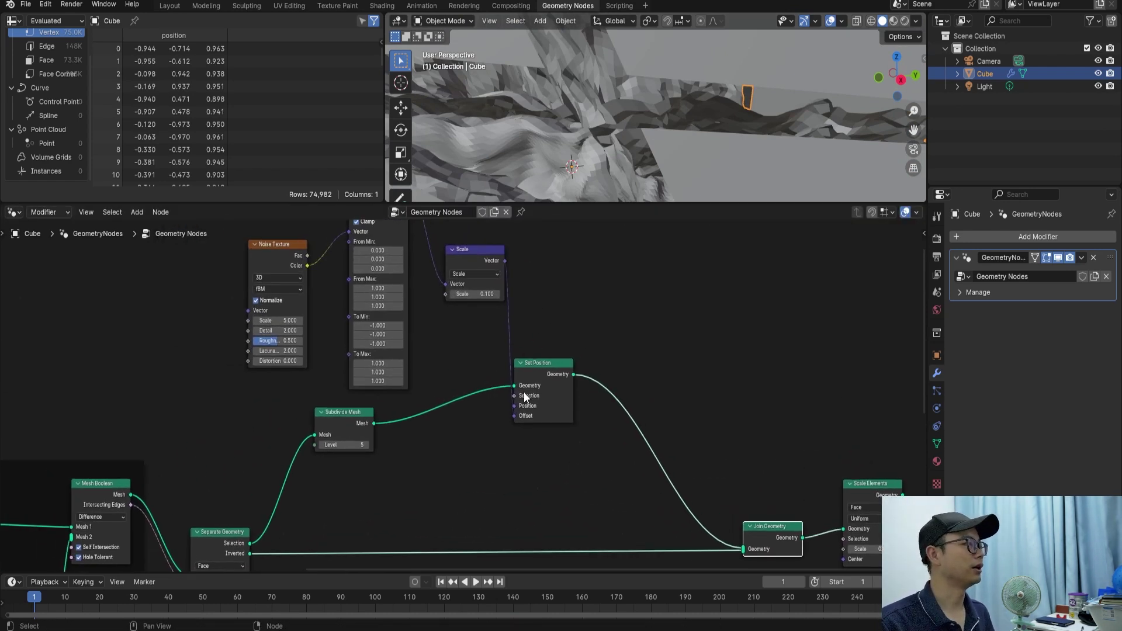
scroll(529, 400, "up", 1)
left_click_drag(532, 405, 671, 351)
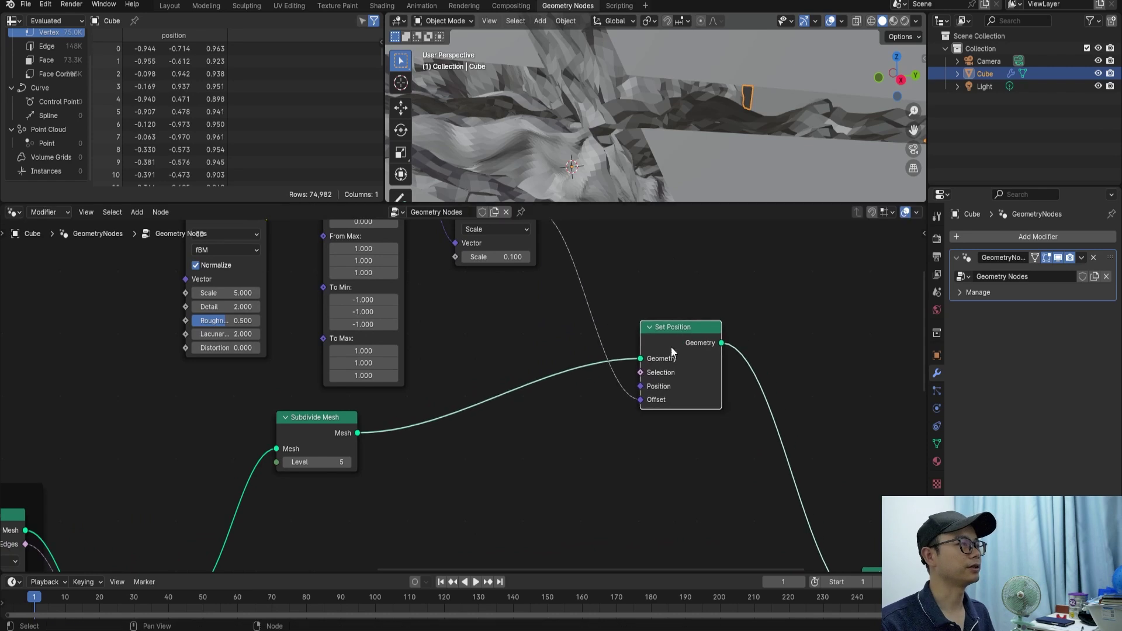
middle_click_drag(657, 337, 682, 300)
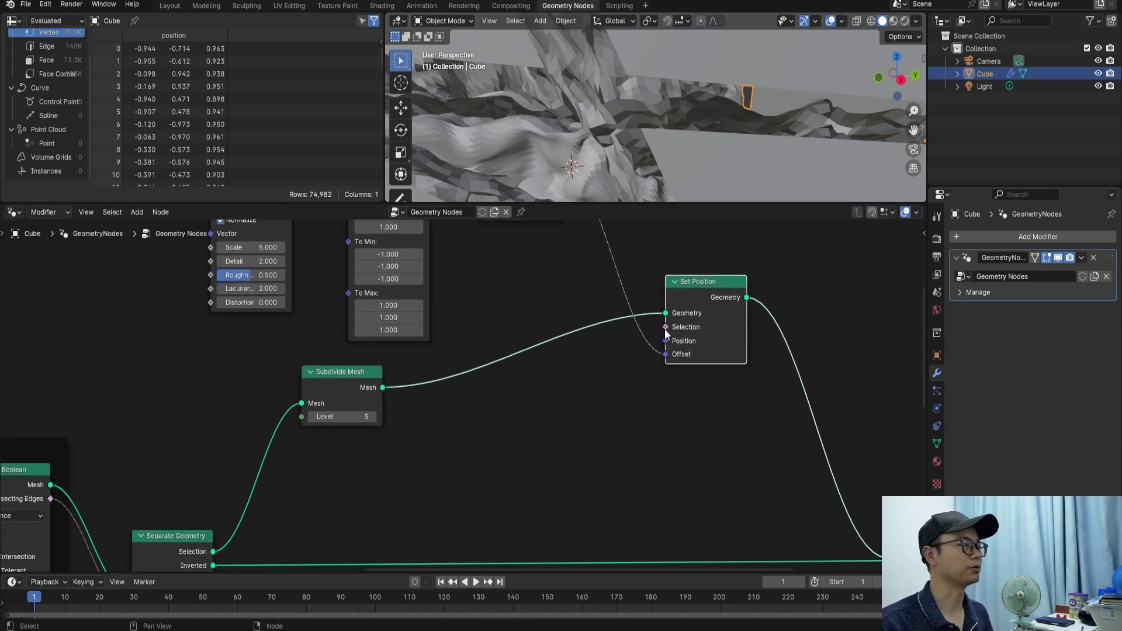
mouse_move(662, 129)
middle_mouse_down()
mouse_move(664, 108)
mouse_move(699, 114)
mouse_move(686, 121)
middle_mouse_up()
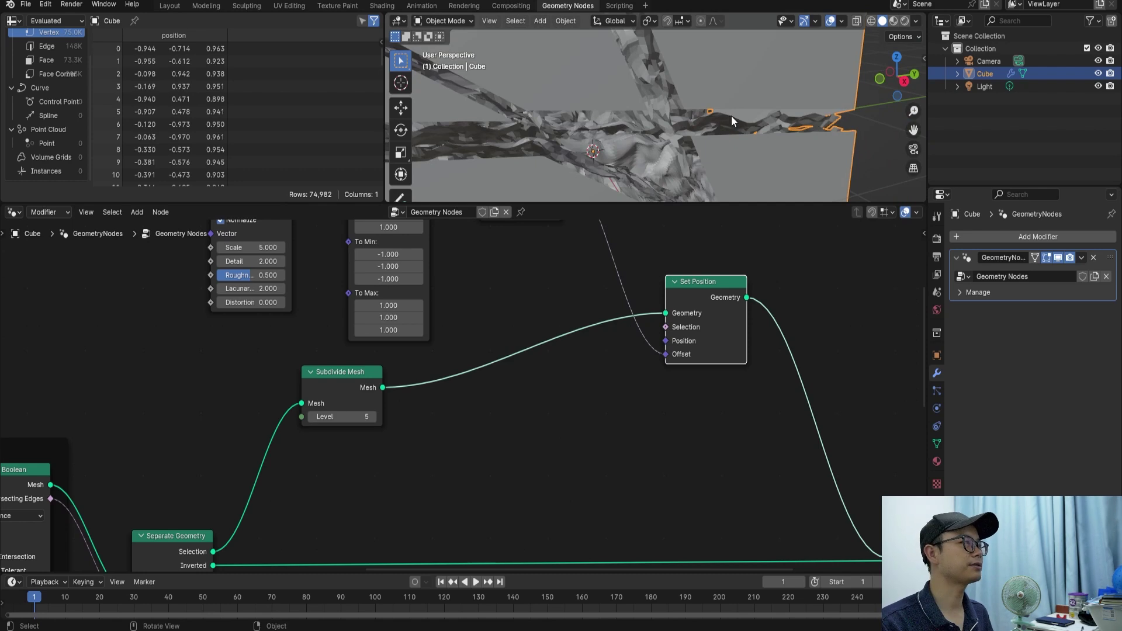
middle_click_drag(724, 117, 723, 116)
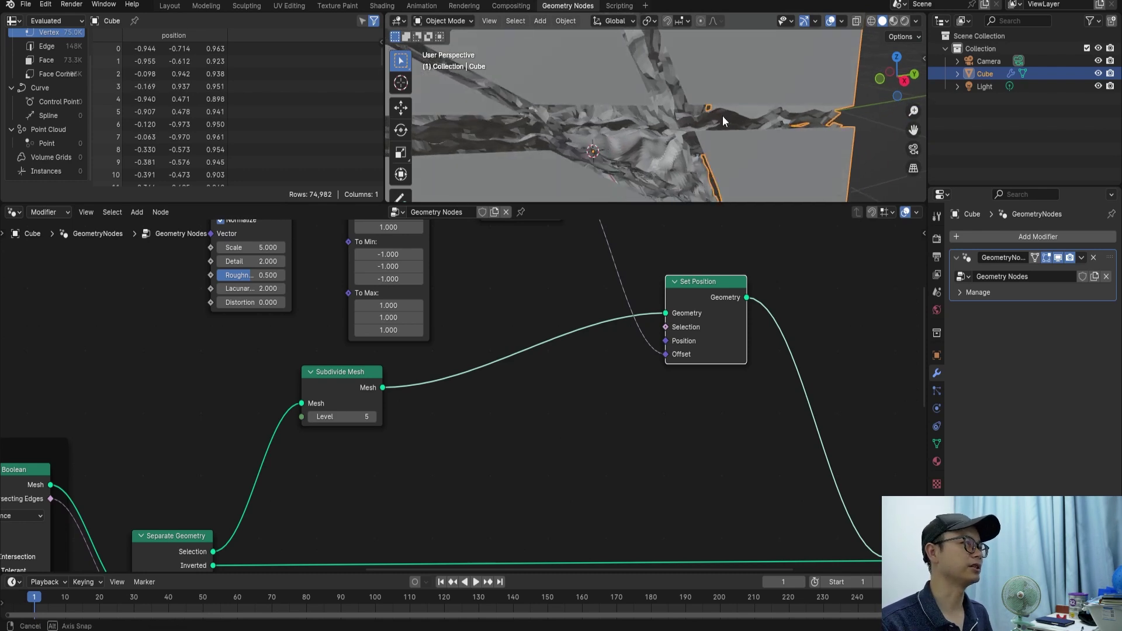
Add an Edge Neighbors node and a Compare node set to Integer, Greater Than.
left_click(658, 342)
key("shift+a")
type("edg")
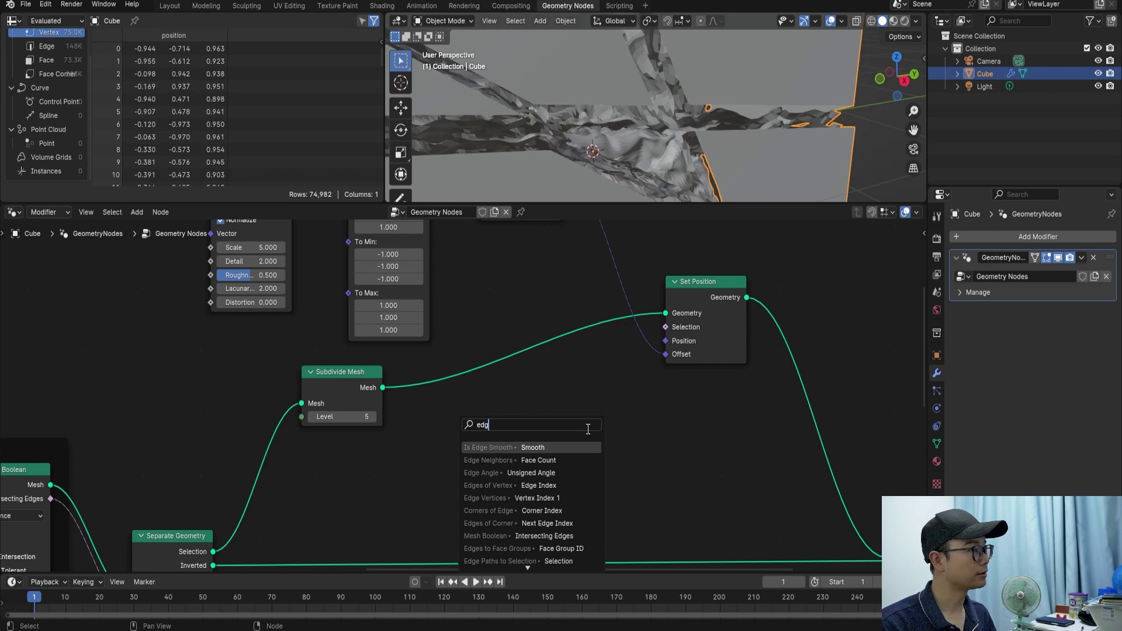
type(" n")
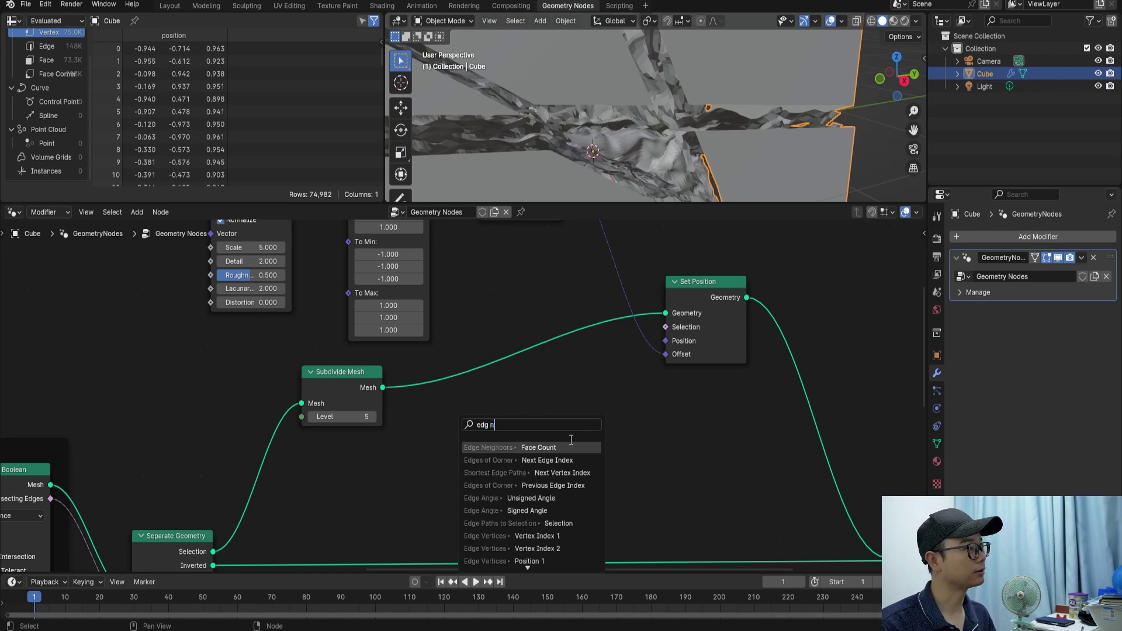
key("Return")
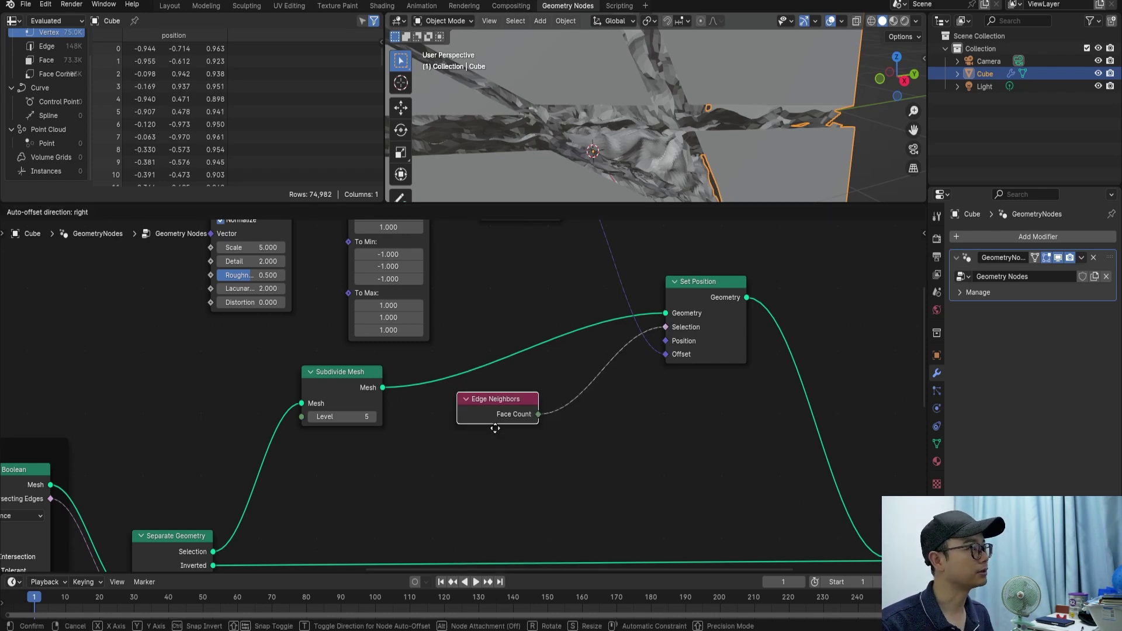
left_click(469, 455)
key("shift+a")
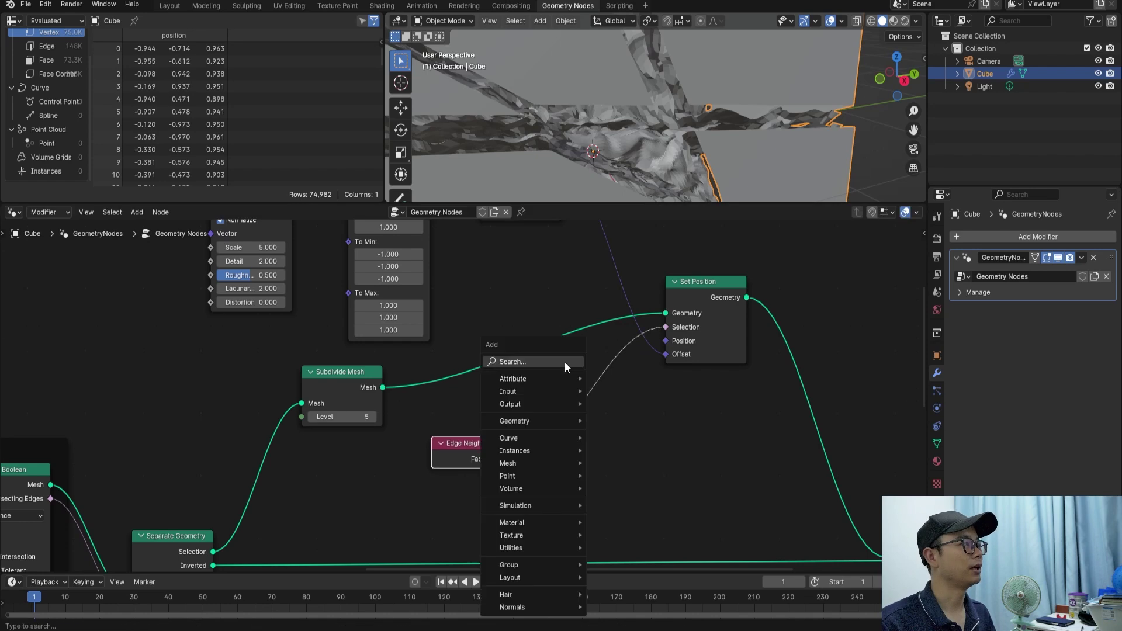
type("math")
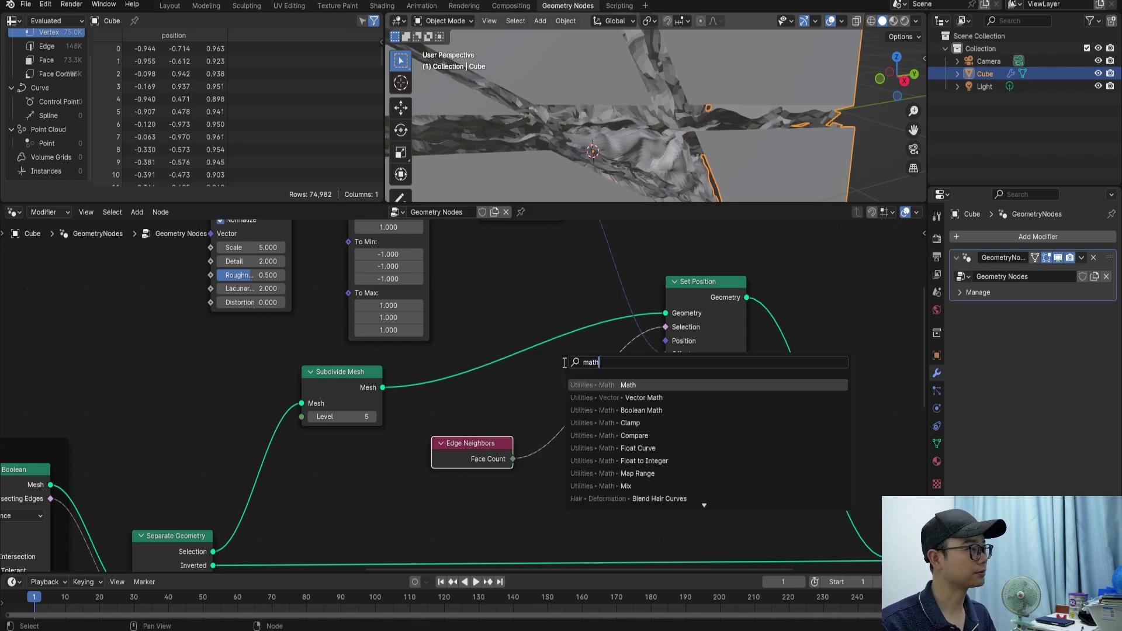
type("comp")
left_click(636, 385)
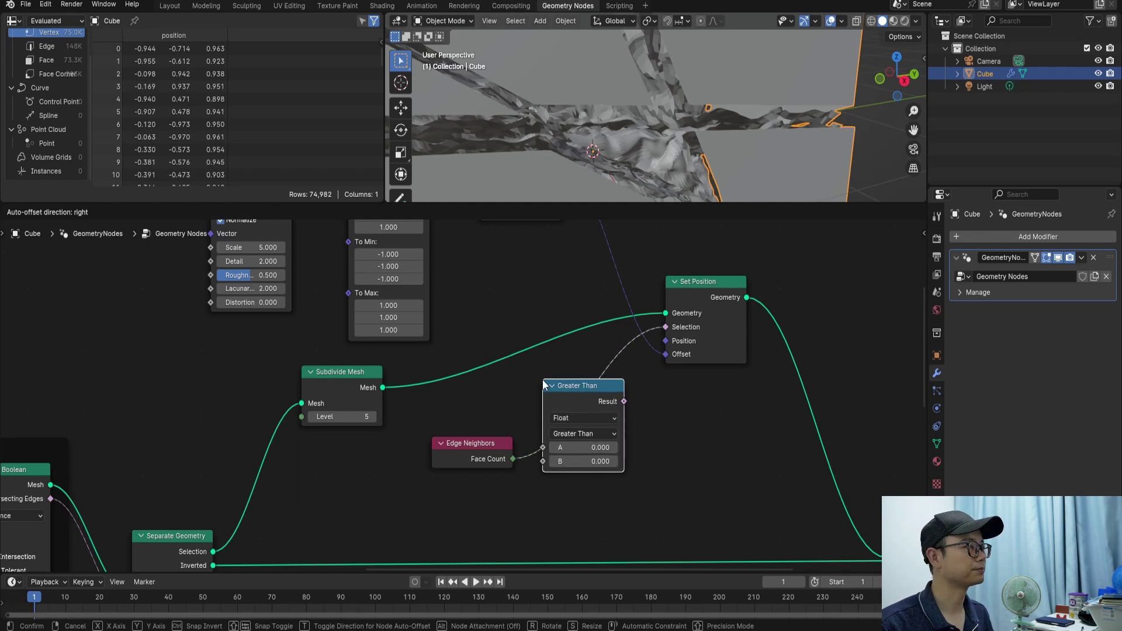
left_click(628, 403)
scroll(647, 405, "up", 1)
left_click(621, 420)
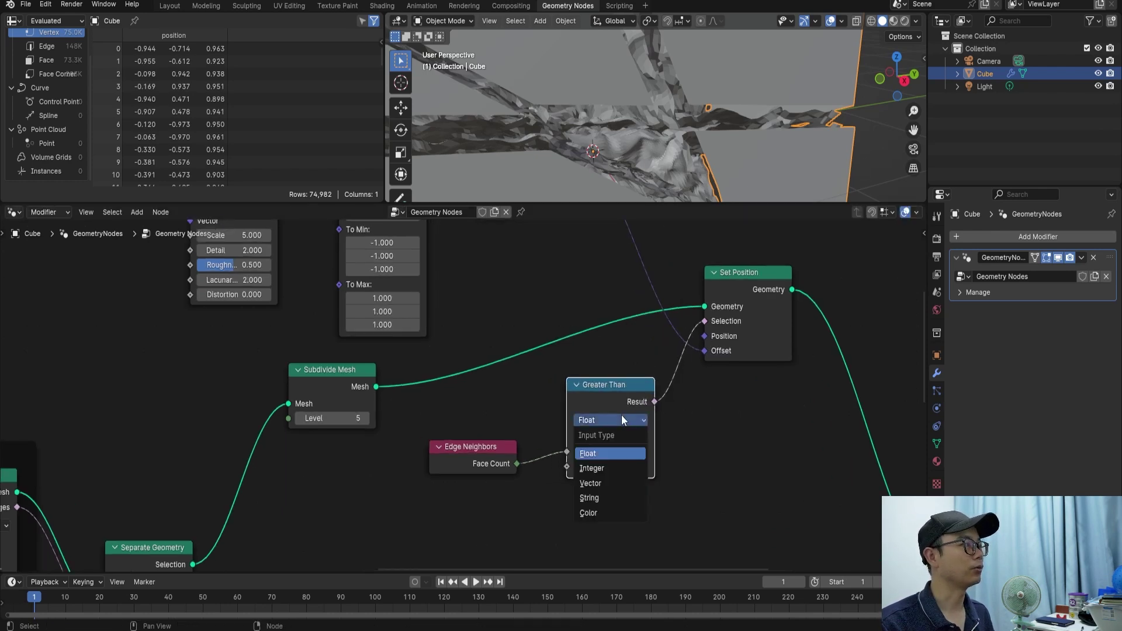
left_click(607, 472)
Link Edge Neighbors Face Count into the comparison's A input and preview Set Position with a Viewer.
left_click_drag(518, 464, 581, 451)
middle_click_drag(609, 464, 566, 468)
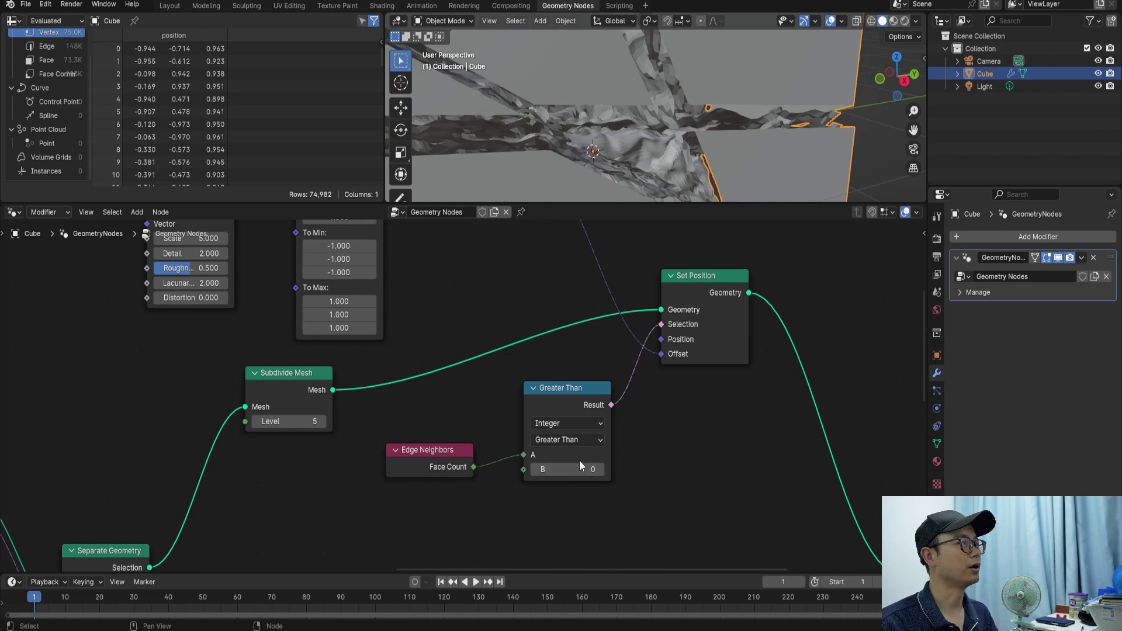
left_click_drag(432, 459, 448, 454)
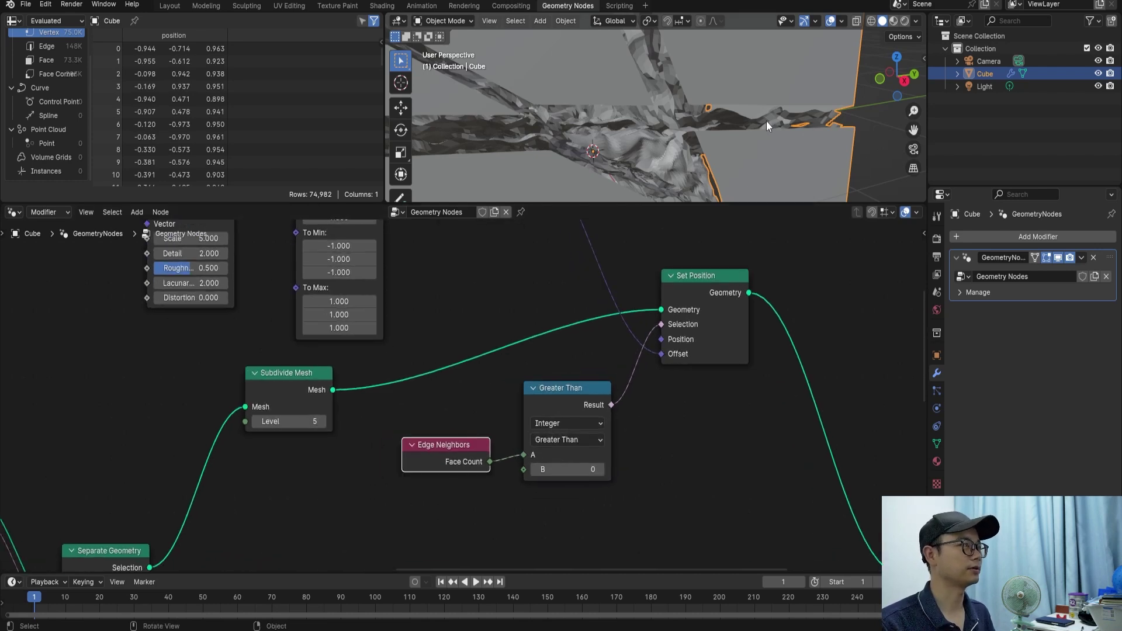
scroll(574, 325, "down", 2)
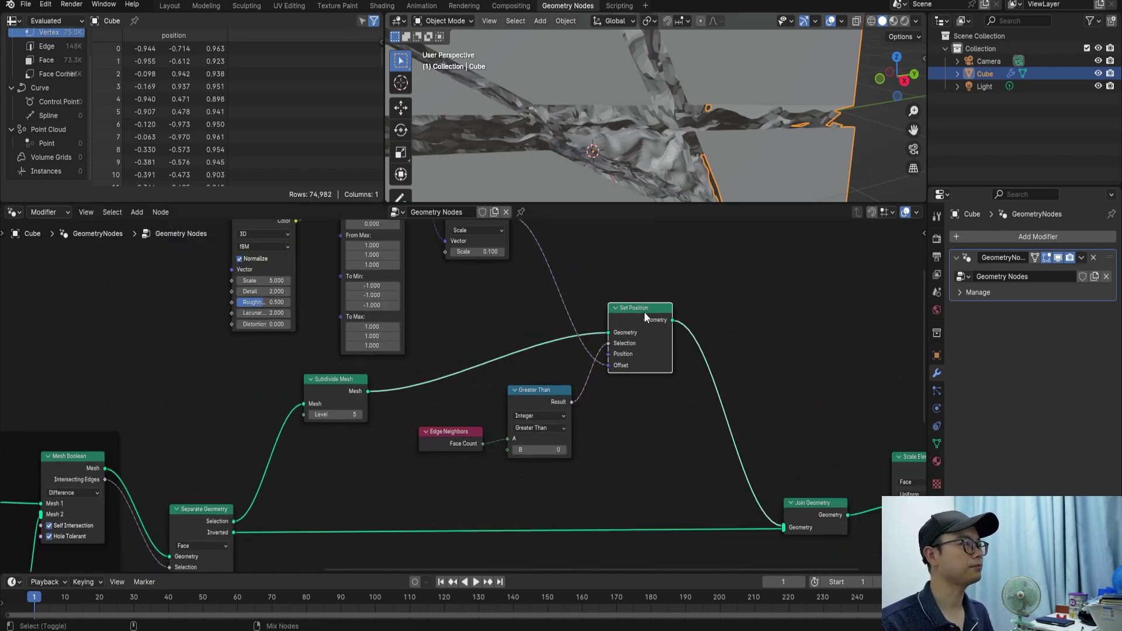
left_click(644, 312, "ctrl+shift")
mouse_move(769, 159)
middle_mouse_down()
mouse_move(767, 124)
mouse_move(732, 132)
mouse_move(721, 160)
mouse_move(795, 112)
mouse_move(713, 132)
mouse_move(767, 132)
mouse_move(770, 142)
mouse_move(834, 135)
middle_mouse_up()
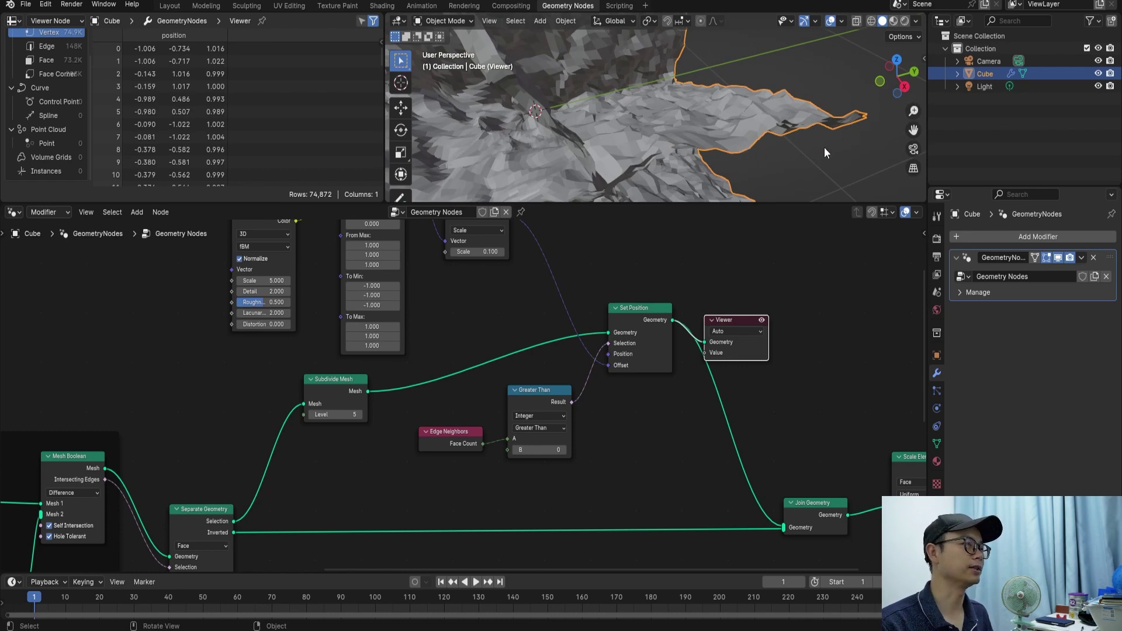
Raise the Greater Than threshold B to 1 and inspect the result in the viewport.
left_click(554, 451)
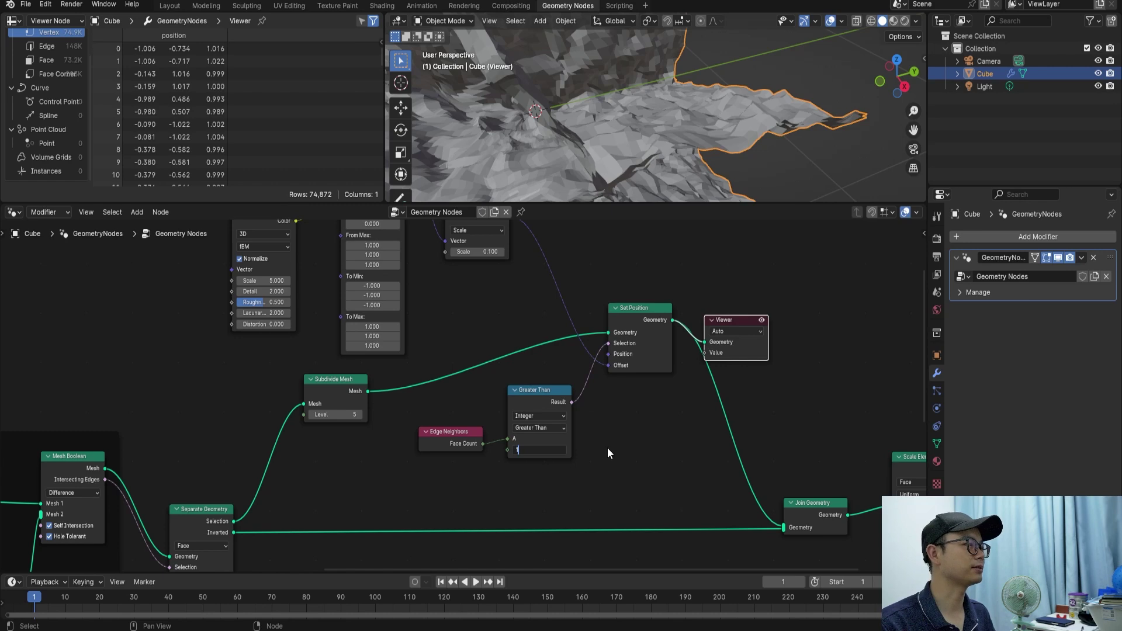
key("Return")
mouse_move(801, 120)
middle_mouse_down()
mouse_move(759, 119)
mouse_move(776, 107)
mouse_move(716, 77)
mouse_move(759, 128)
mouse_move(732, 113)
mouse_move(719, 86)
mouse_move(703, 104)
mouse_move(714, 111)
middle_mouse_up()
scroll(718, 94, "up", 2)
scroll(751, 139, "up", 2)
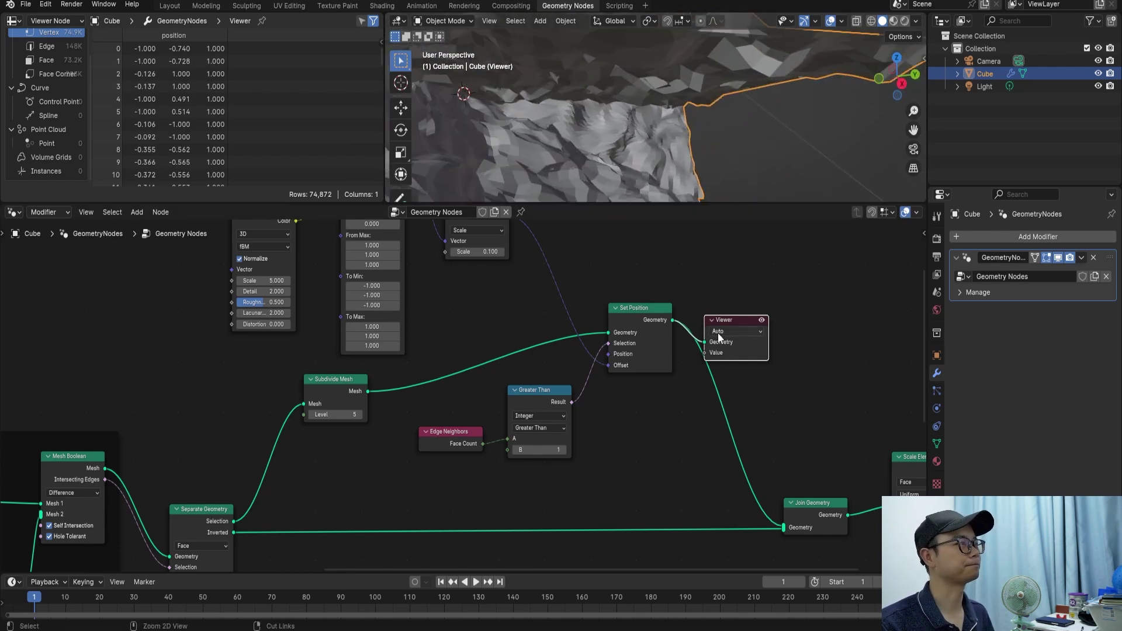
Delete the Viewer node so the final fractured mesh shows, and save the file.
key("x")
middle_click_drag(711, 141, 663, 106)
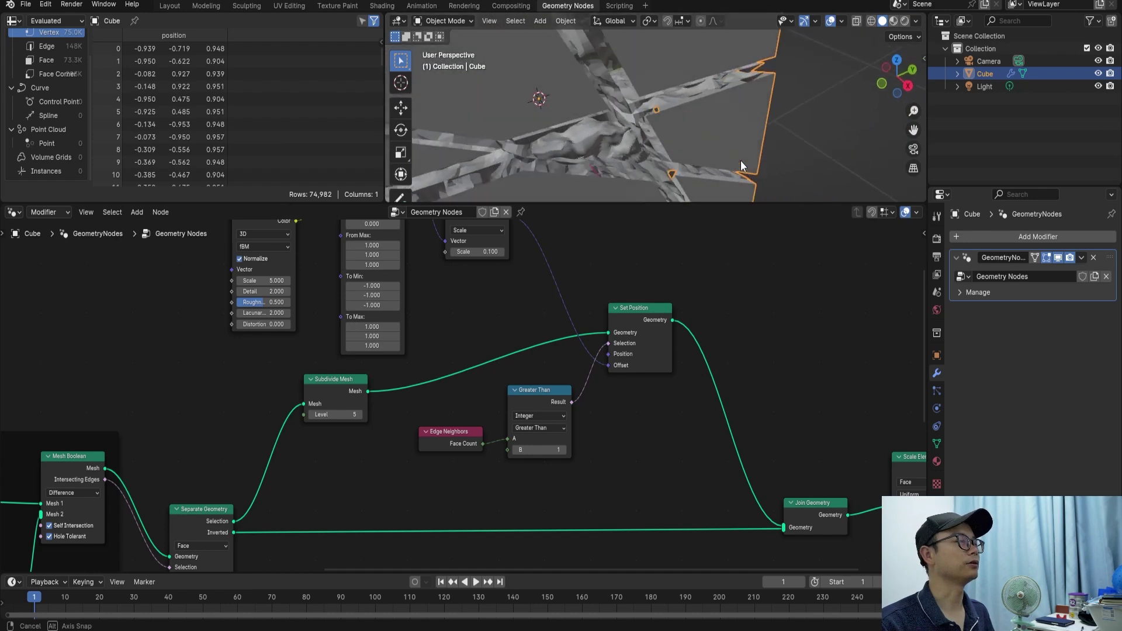
key("ctrl+s")
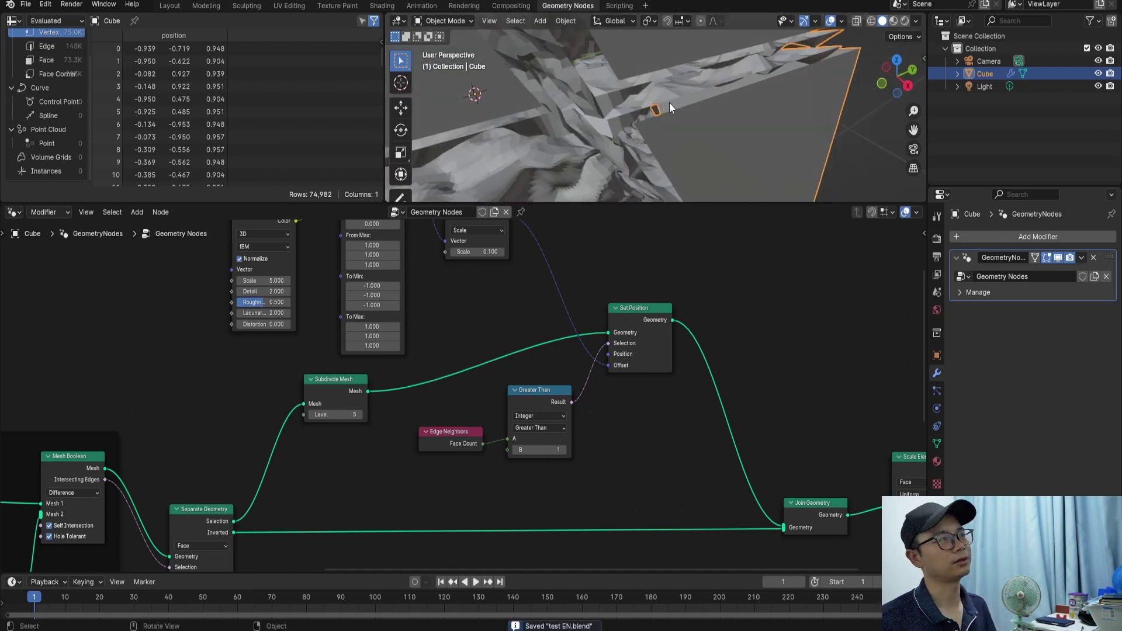
middle_click_drag(678, 85, 680, 86)
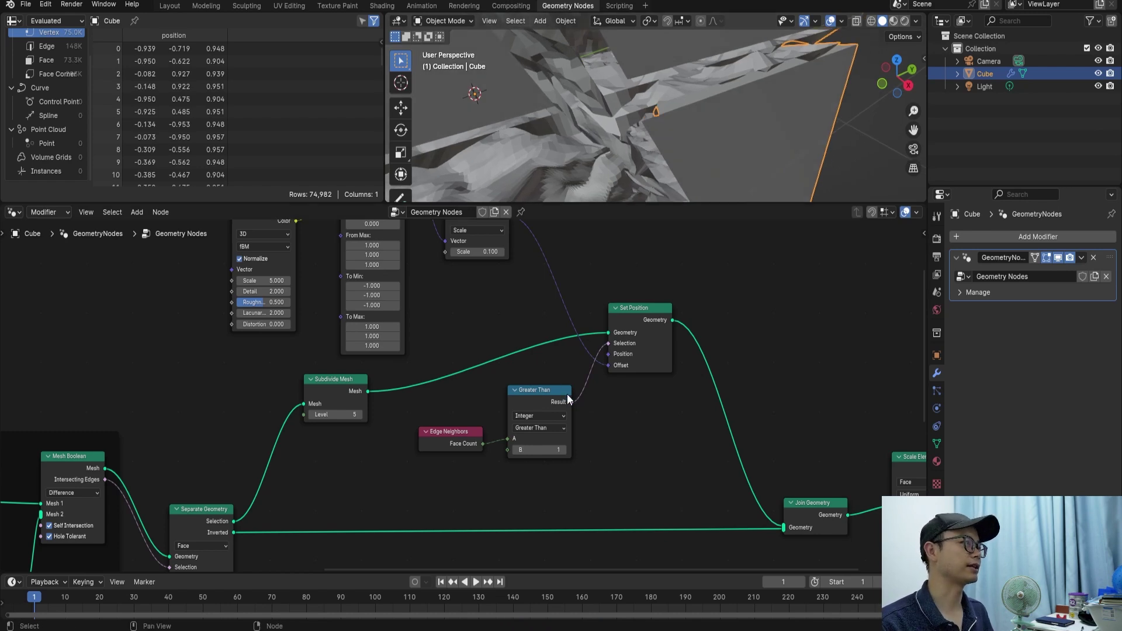
scroll(570, 403, "down", 2)
middle_click_drag(699, 138, 708, 86)
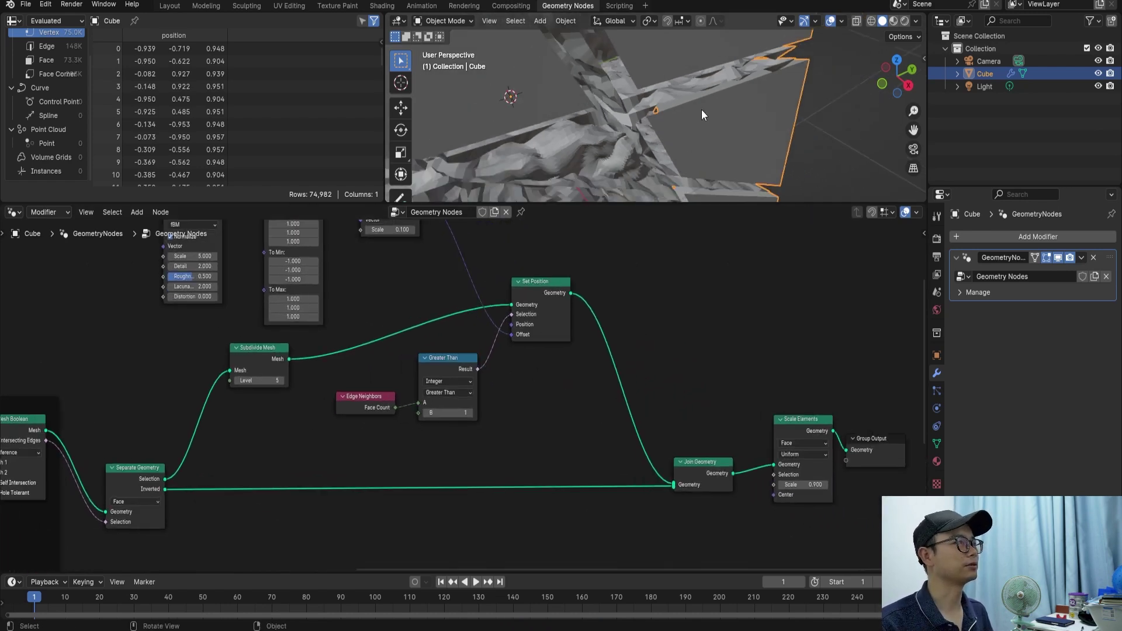
key("ctrl+s")
Move the Join Geometry node further to the left.
left_click_drag(700, 462, 638, 452)
scroll(663, 460, "up", 1)
mouse_move(710, 86)
middle_mouse_down()
mouse_move(668, 134)
mouse_move(673, 183)
middle_mouse_up()
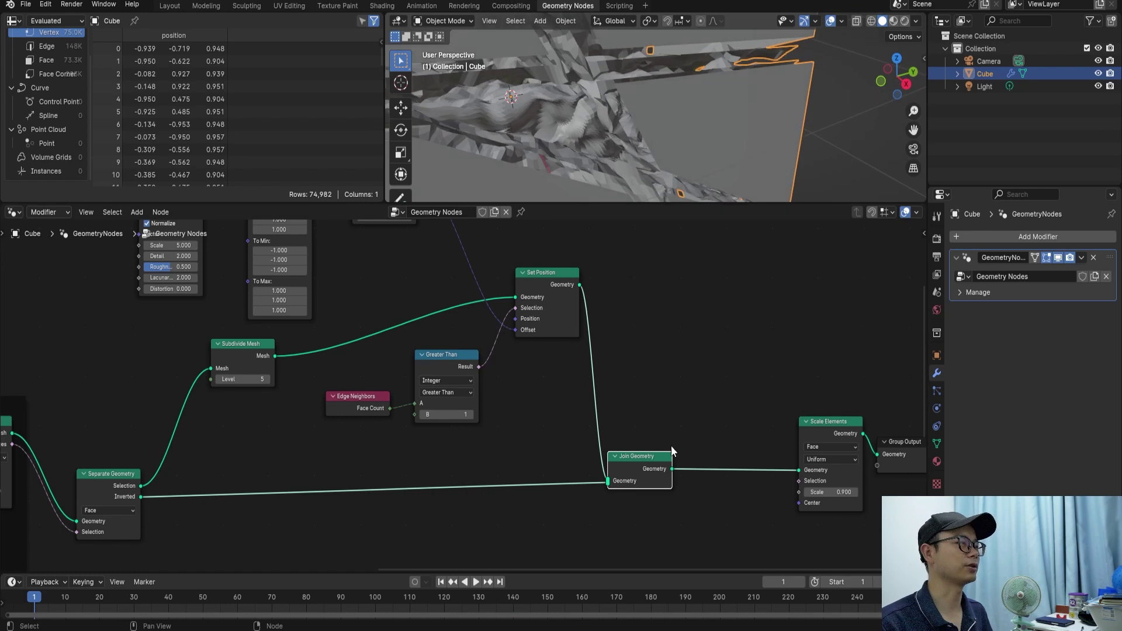
left_click_drag(638, 465, 624, 458)
Mute the Scale Elements node to view the fragments unscaled.
left_click(840, 425)
key("m")
key("Escape")
key("m")
left_click(627, 460)
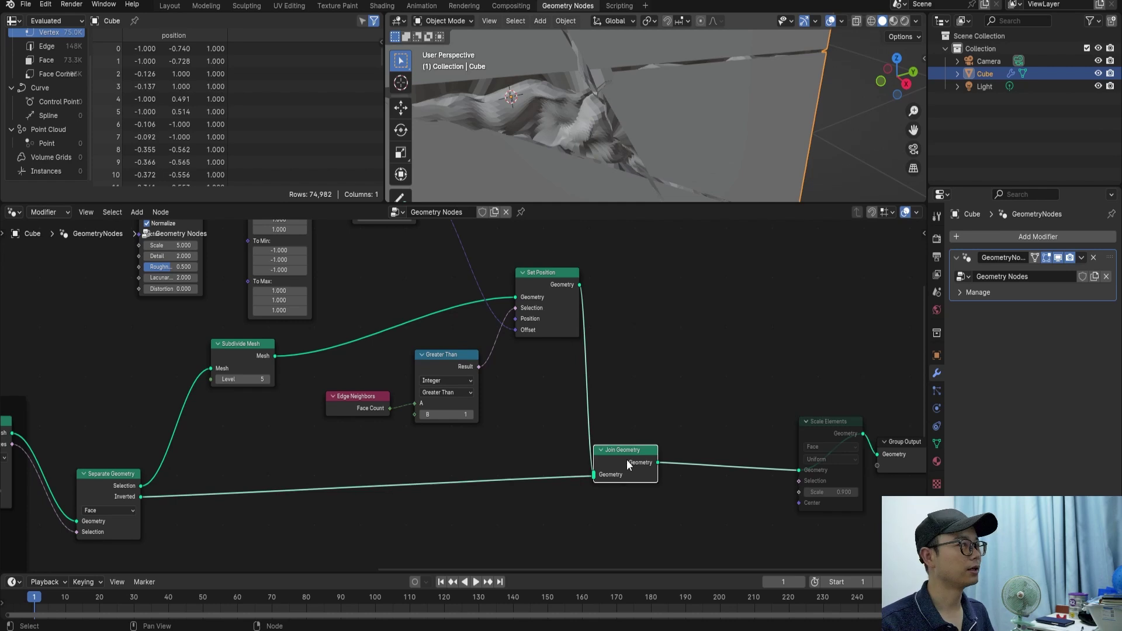
scroll(626, 460, "up", 2)
mouse_move(679, 124)
middle_mouse_down()
mouse_move(717, 121)
mouse_move(552, 125)
mouse_move(609, 119)
mouse_move(595, 125)
mouse_move(608, 131)
middle_mouse_up()
middle_click_drag(678, 480, 626, 440)
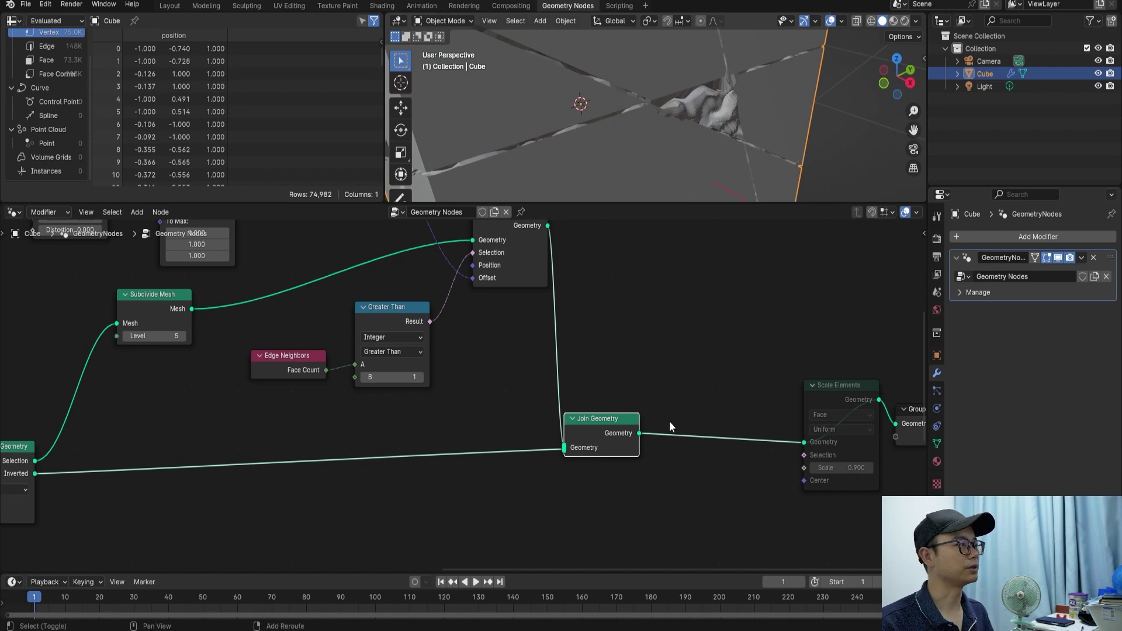
Insert a Merge by Distance node (0.001 m) on the Join Geometry output link and save.
key("shift+a")
type("merg")
key("Return")
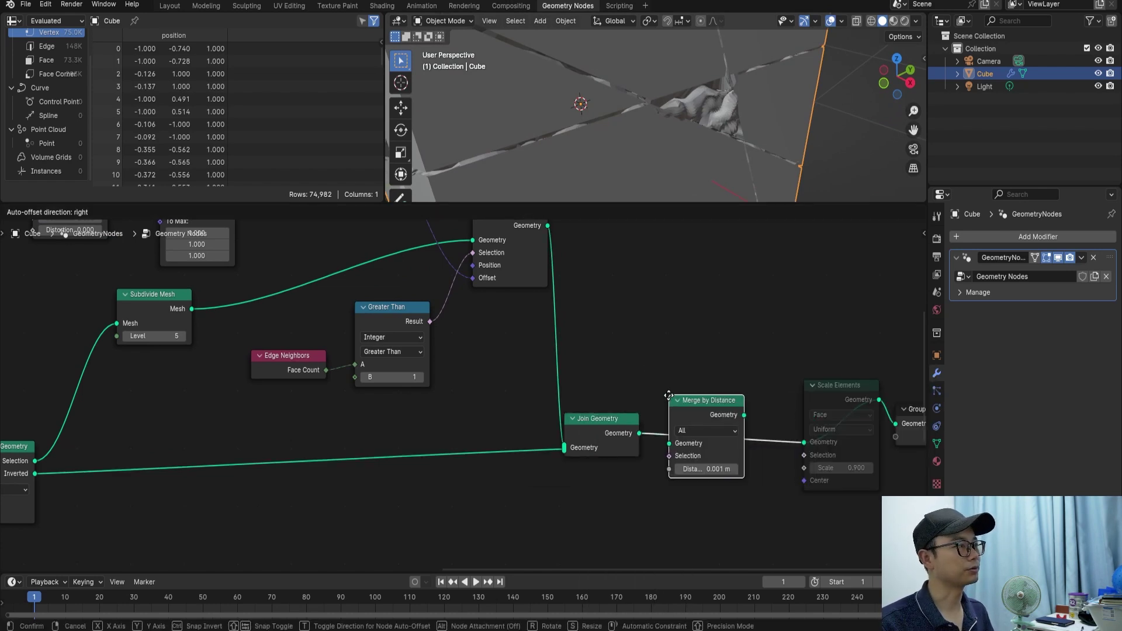
left_click(705, 416)
middle_click_drag(678, 111, 727, 92, "shift")
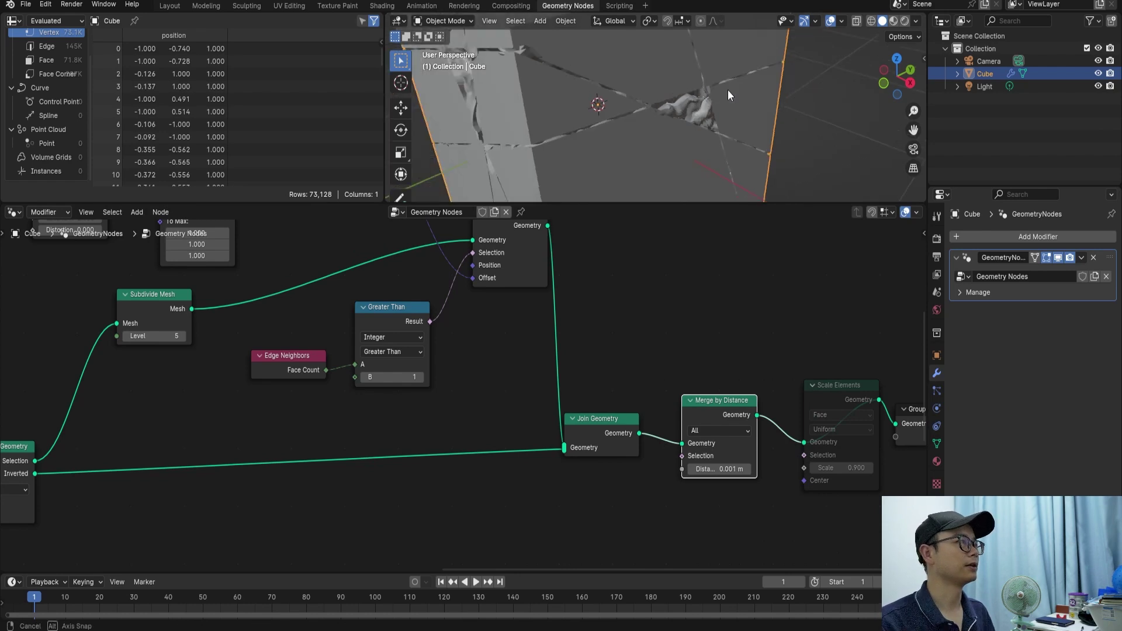
key("ctrl+s")
mouse_move(599, 128)
middle_mouse_down("shift")
mouse_move(731, 100)
mouse_move(653, 128)
mouse_move(639, 103)
middle_mouse_up("shift")
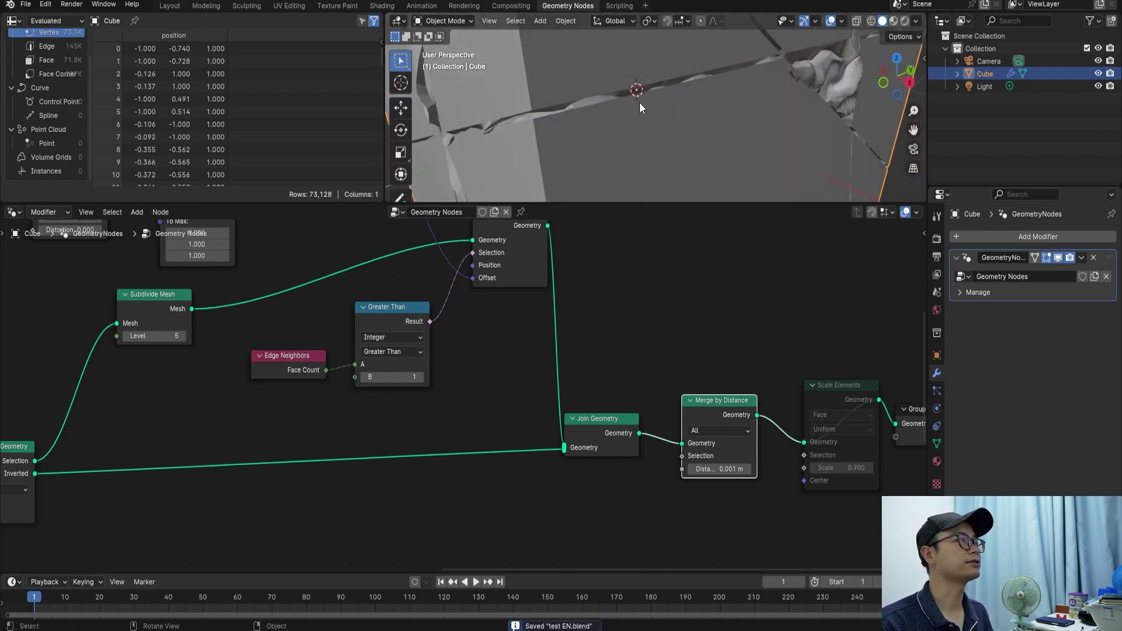
scroll(234, 432, "up", 5, "ctrl")
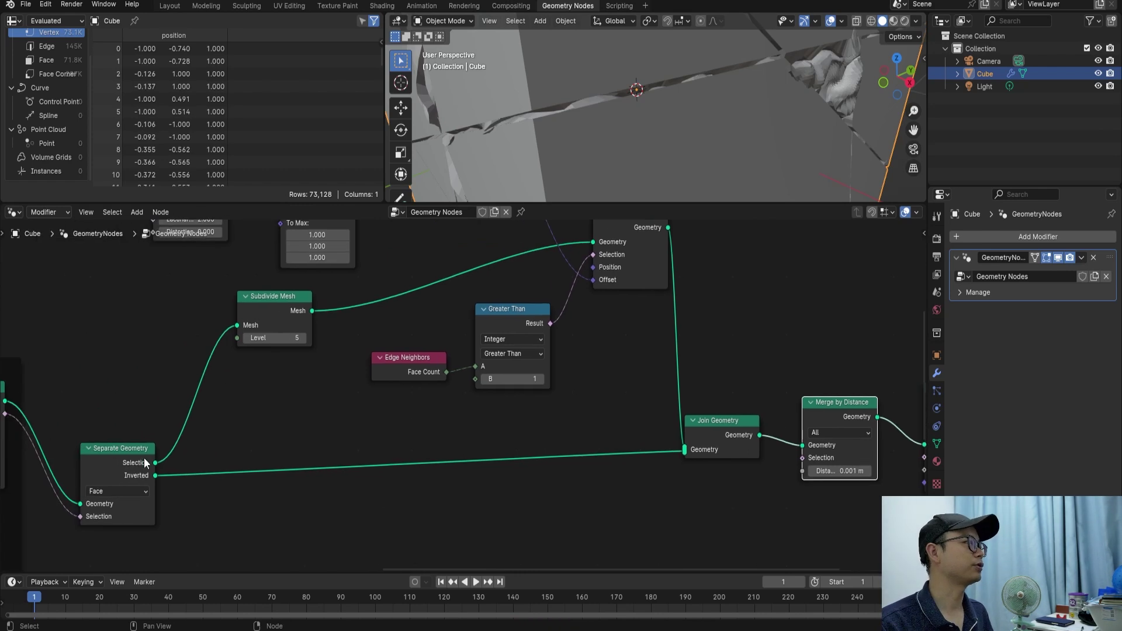
Move Separate Geometry up-right, save, and select the Scale Elements node.
left_click_drag(122, 462, 135, 450)
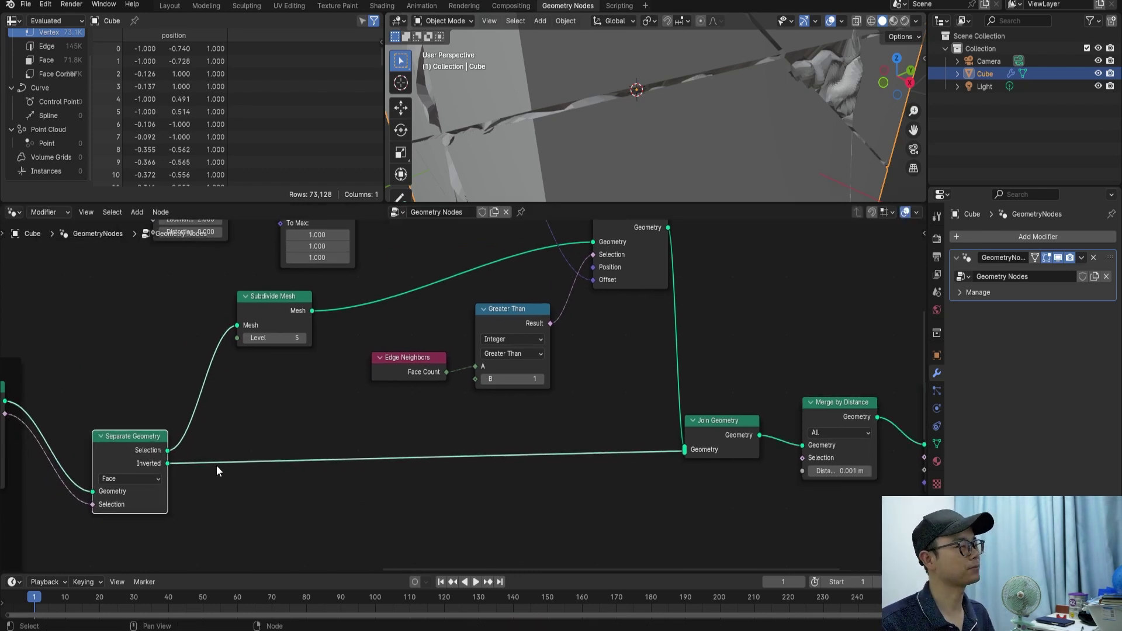
key("ctrl+s")
middle_click_drag(809, 416, 719, 401)
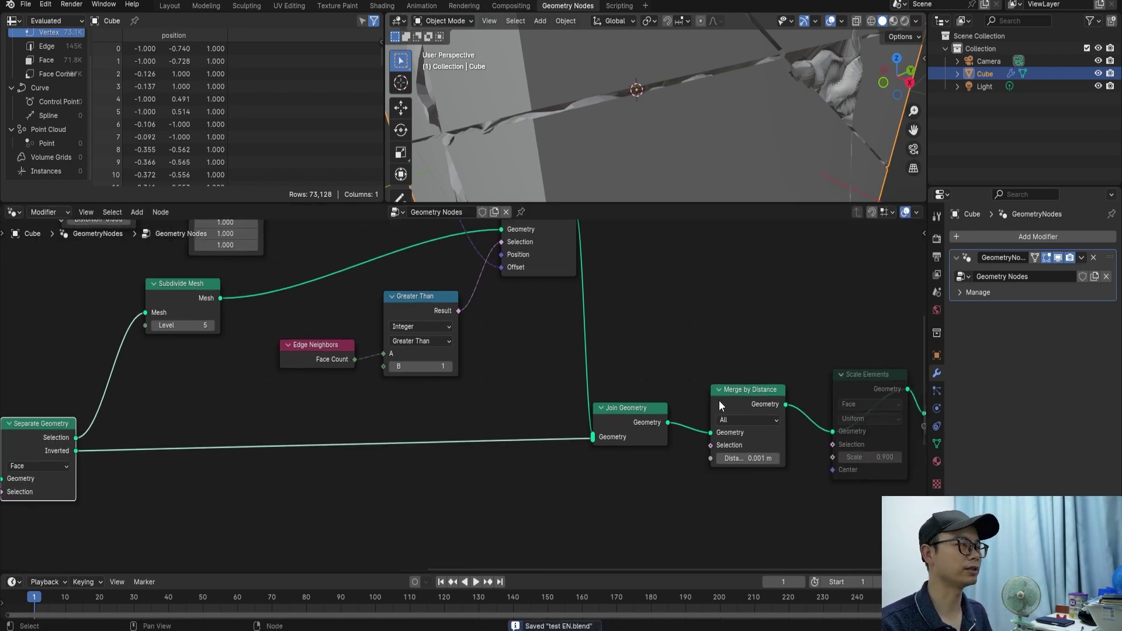
left_click(728, 408)
scroll(750, 396, "down", 2)
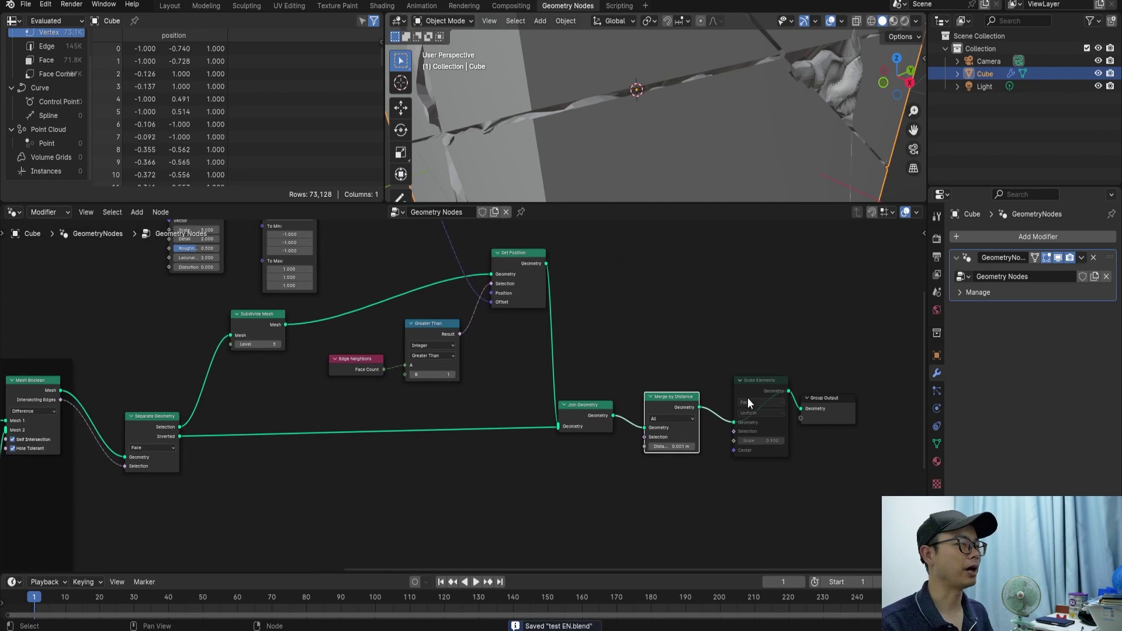
left_click(756, 387)
Tidy Scale Elements and Group Output positions and unmute Scale Elements.
left_click_drag(757, 387, 754, 388)
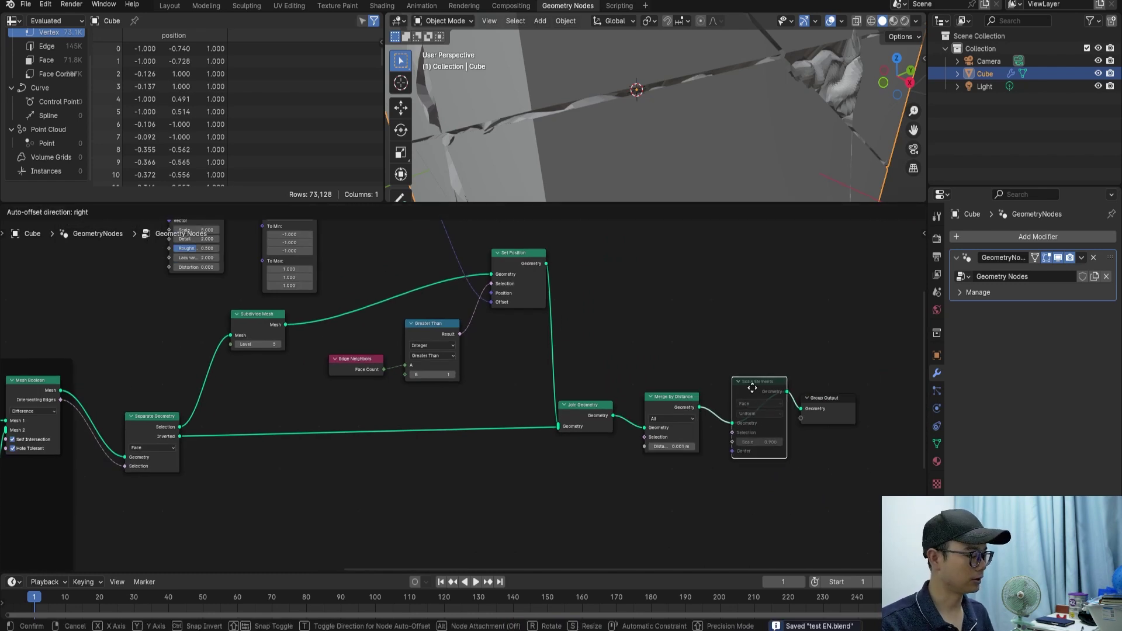
left_click_drag(822, 398, 837, 398)
left_click(759, 385)
key("m")
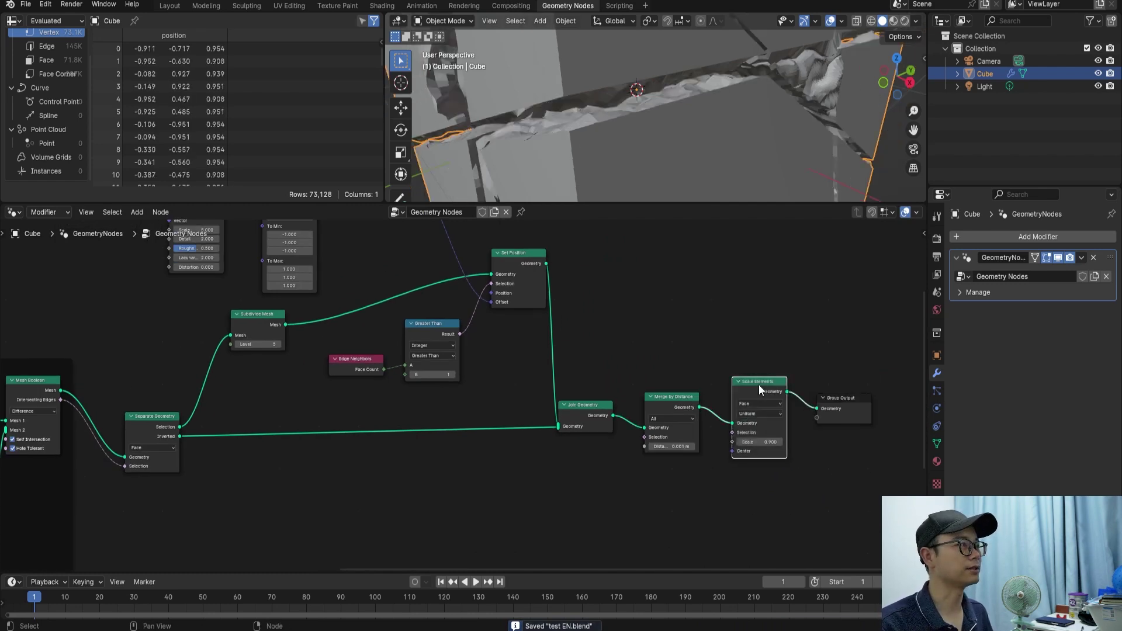
mouse_move(751, 104)
middle_mouse_down()
mouse_move(587, 105)
mouse_move(836, 119)
mouse_move(743, 117)
mouse_move(707, 97)
mouse_move(693, 110)
mouse_move(703, 111)
middle_mouse_up()
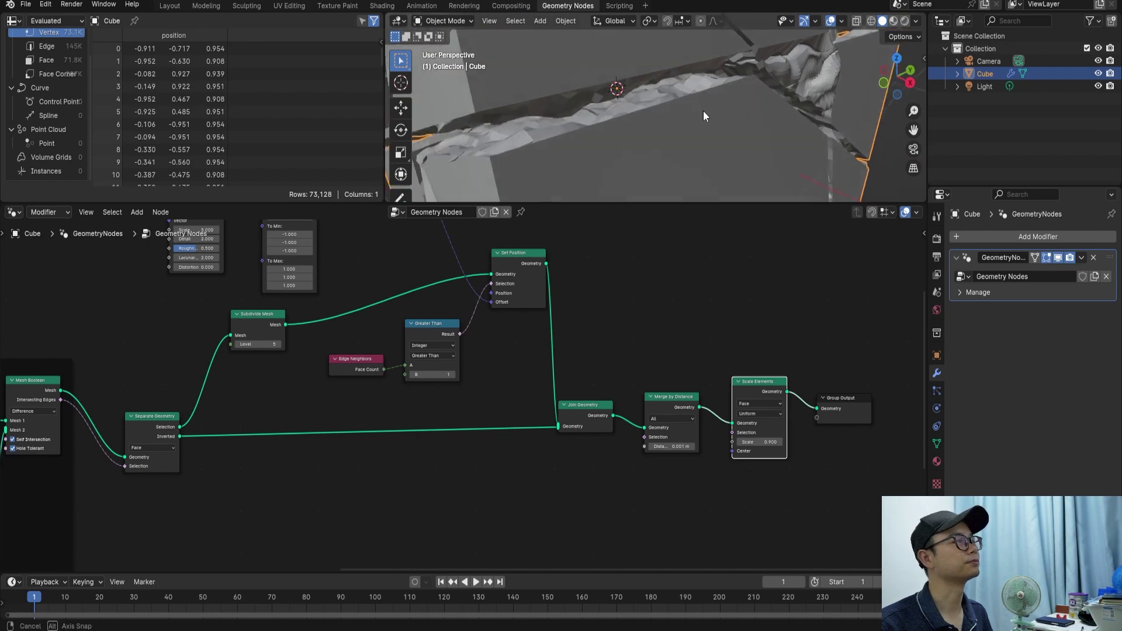
Set the noise displacement Scale value to 0.05 and save test EN.blend.
middle_click_drag(484, 268, 568, 460)
middle_click_drag(608, 122, 625, 108)
scroll(454, 385, "up", 1)
left_click(464, 389)
type("0.05")
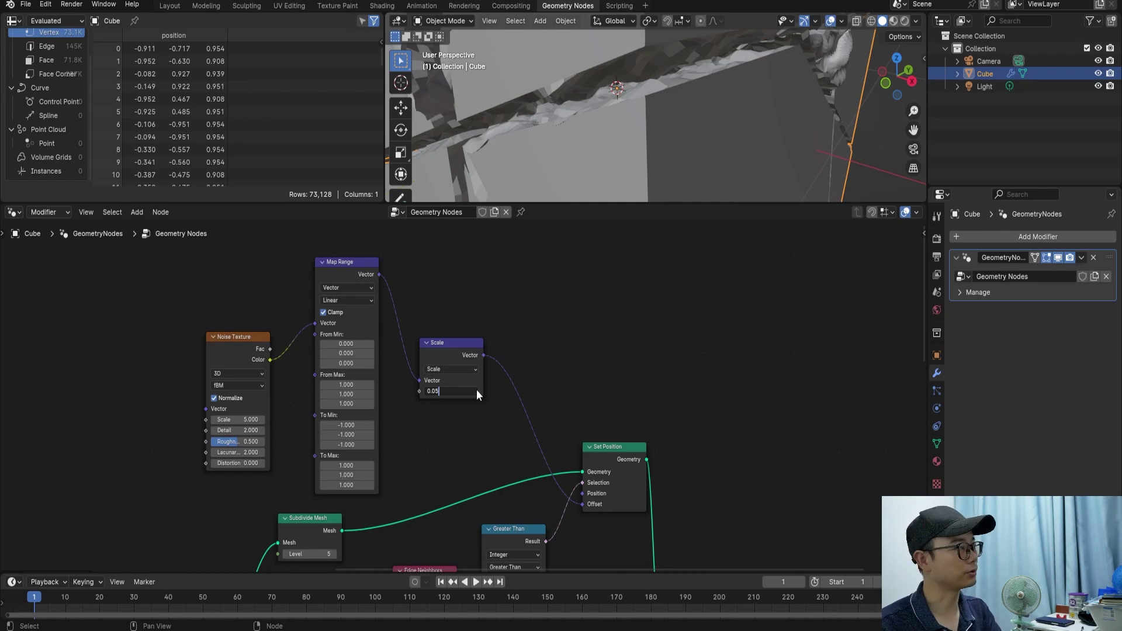
key("Return")
mouse_move(658, 119)
middle_mouse_down()
mouse_move(669, 120)
mouse_move(637, 124)
mouse_move(657, 104)
mouse_move(674, 125)
mouse_move(718, 105)
mouse_move(656, 122)
mouse_move(681, 117)
mouse_move(570, 55)
mouse_move(535, 59)
mouse_move(501, 95)
mouse_move(647, 146)
middle_mouse_up()
key("ctrl+s")
scroll(646, 146, "down", 5)
Box-select the noise displacement and subdivision nodes and wrap them in a frame.
scroll(571, 478, "down", 3)
mouse_move(571, 478)
middle_mouse_down()
mouse_move(709, 381)
mouse_move(604, 386)
middle_mouse_up()
scroll(709, 380, "down", 2)
scroll(740, 380, "down", 1)
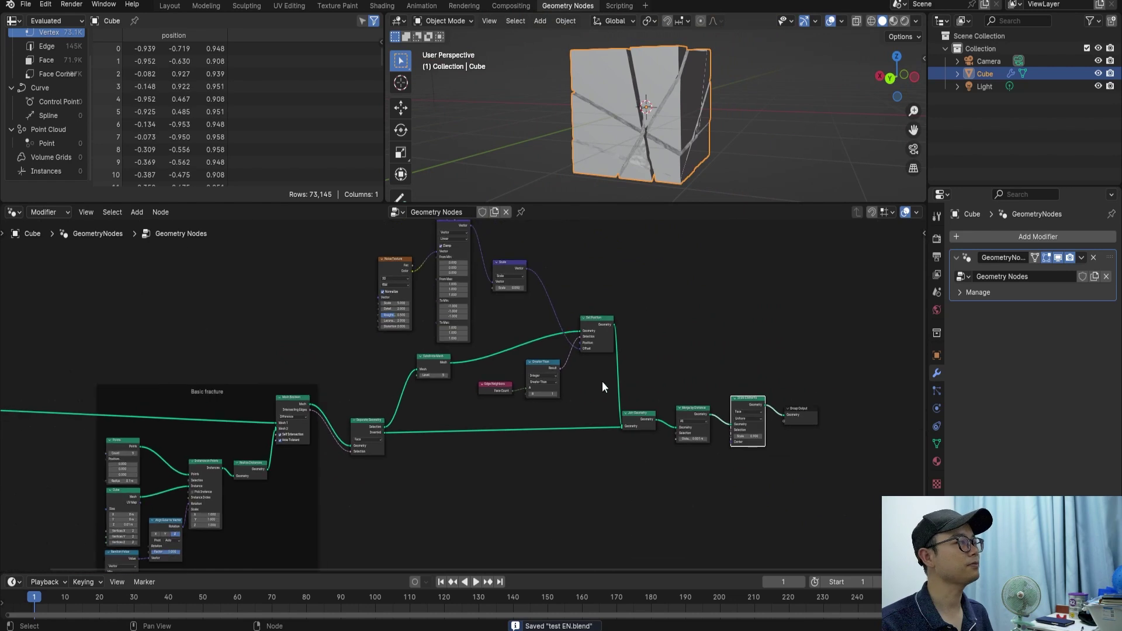
mouse_move(373, 256)
left_mouse_down()
mouse_move(596, 453)
mouse_move(752, 548)
left_mouse_up()
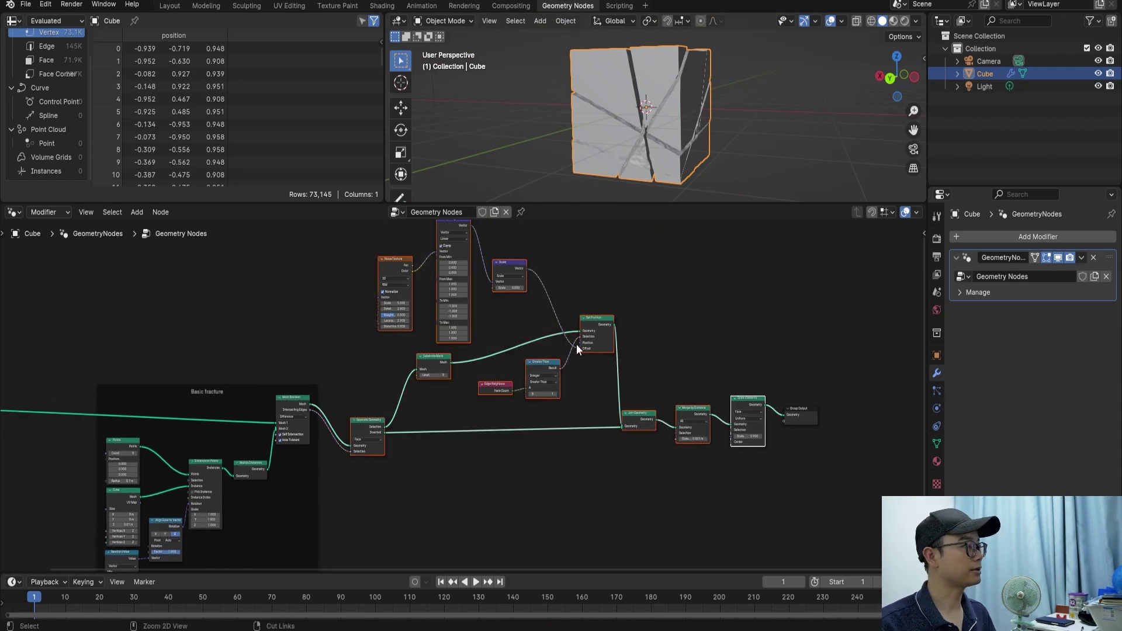
key("ctrl+j")
Rename the new frame's label to 'displacement'.
middle_click_drag(573, 247, 589, 329)
right_click(589, 329)
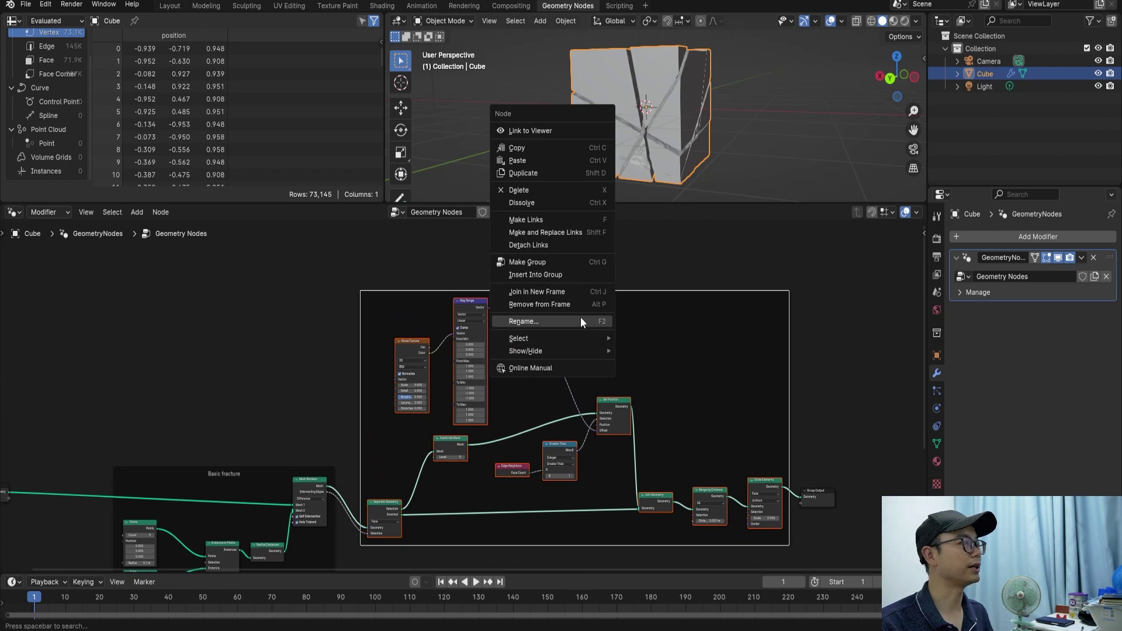
left_click(580, 317)
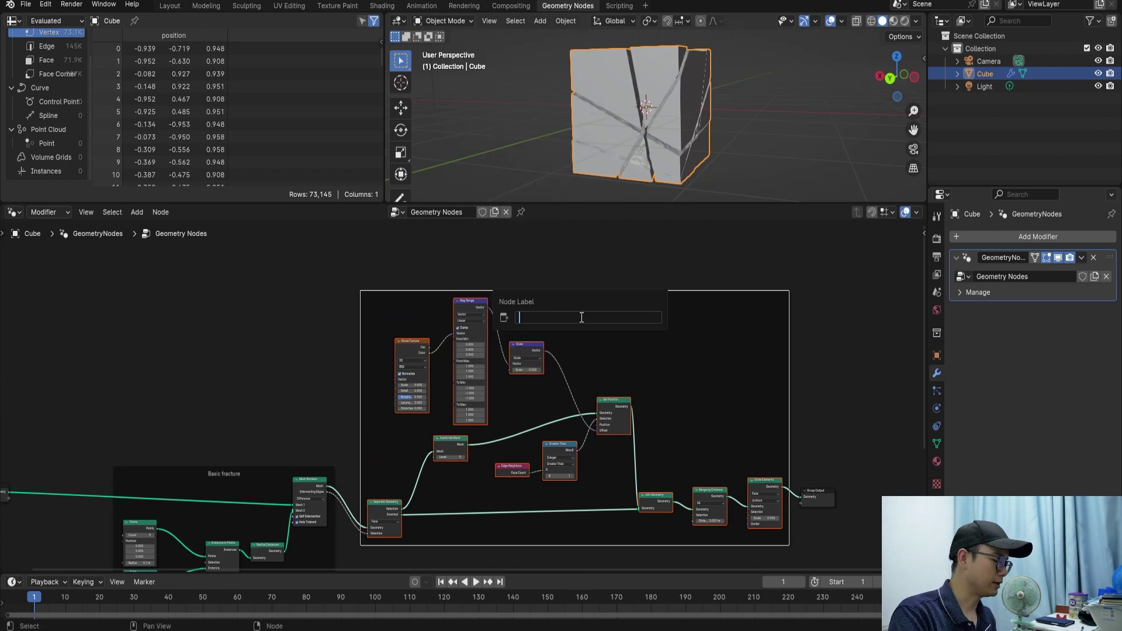
type("dis")
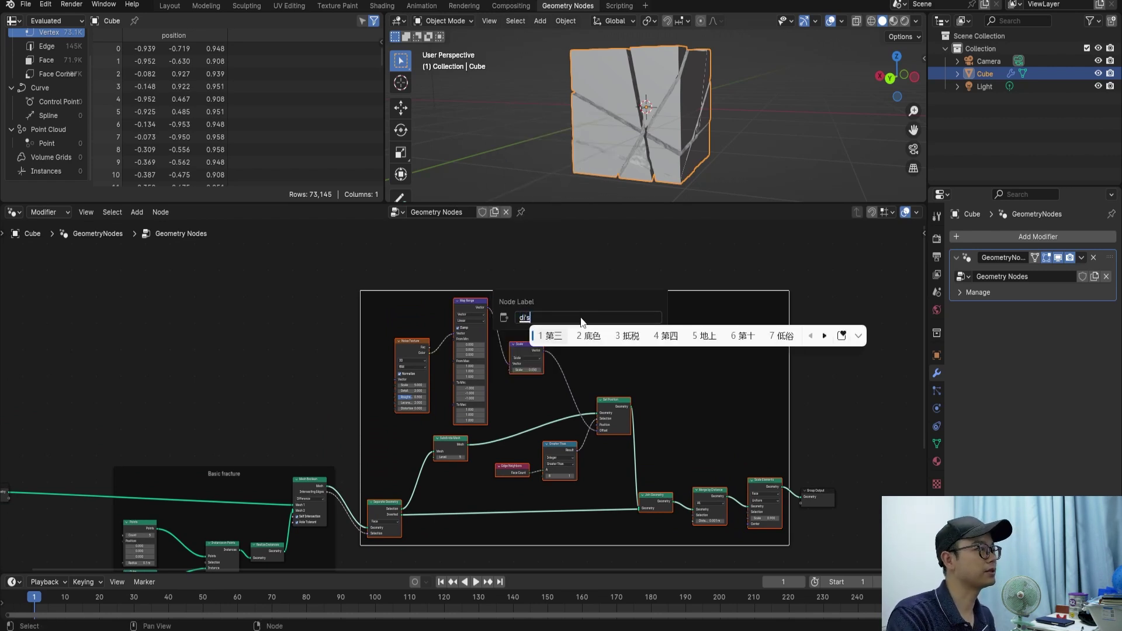
type("placem")
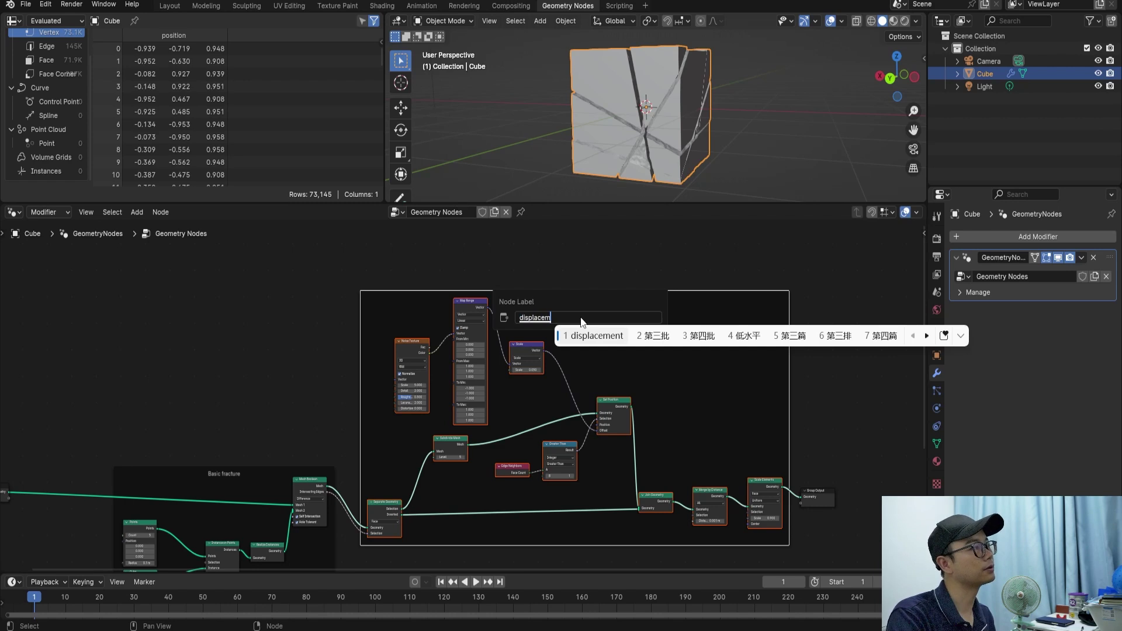
key("space")
key("Return")
scroll(584, 316, "down", 1)
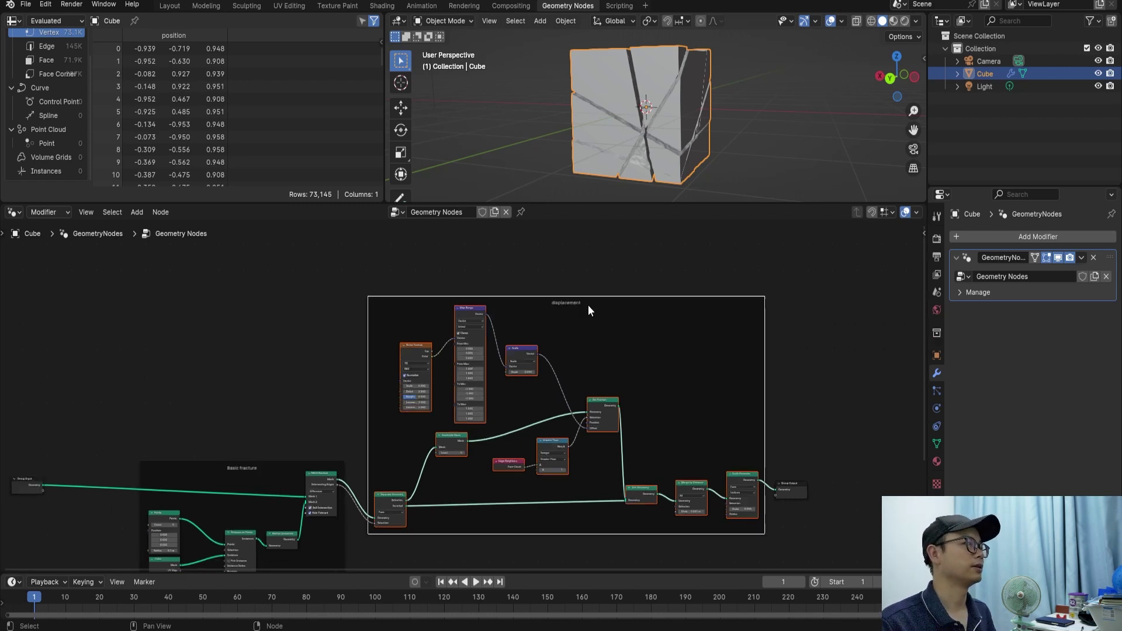
scroll(590, 351, "down", 2)
Move Group Output and the displacement frame further to the right.
left_click_drag(698, 463, 815, 470)
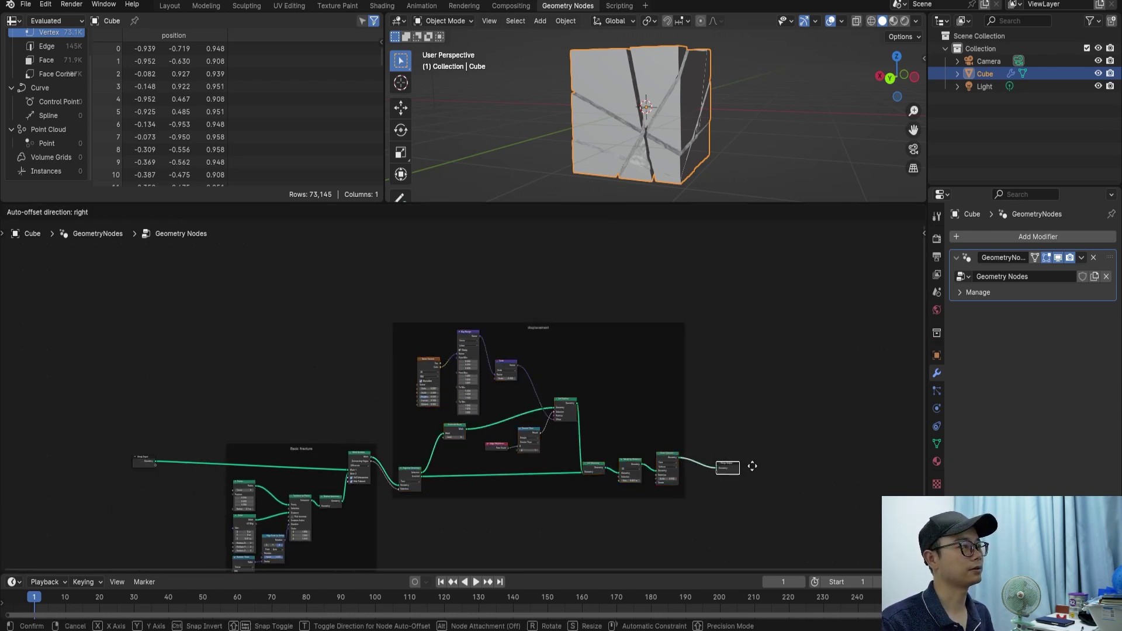
left_click_drag(553, 328, 627, 391)
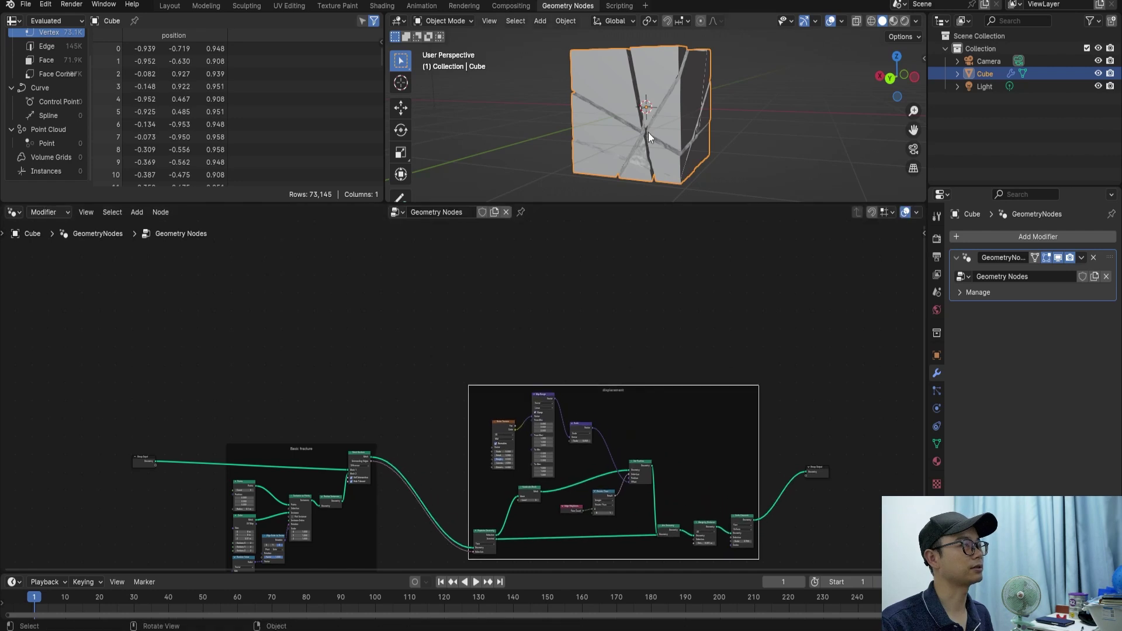
scroll(648, 132, "up", 3)
scroll(675, 152, "up", 2)
Orbit around the cracked cube to inspect the cuts and save the file.
middle_click_drag(685, 80, 652, 95)
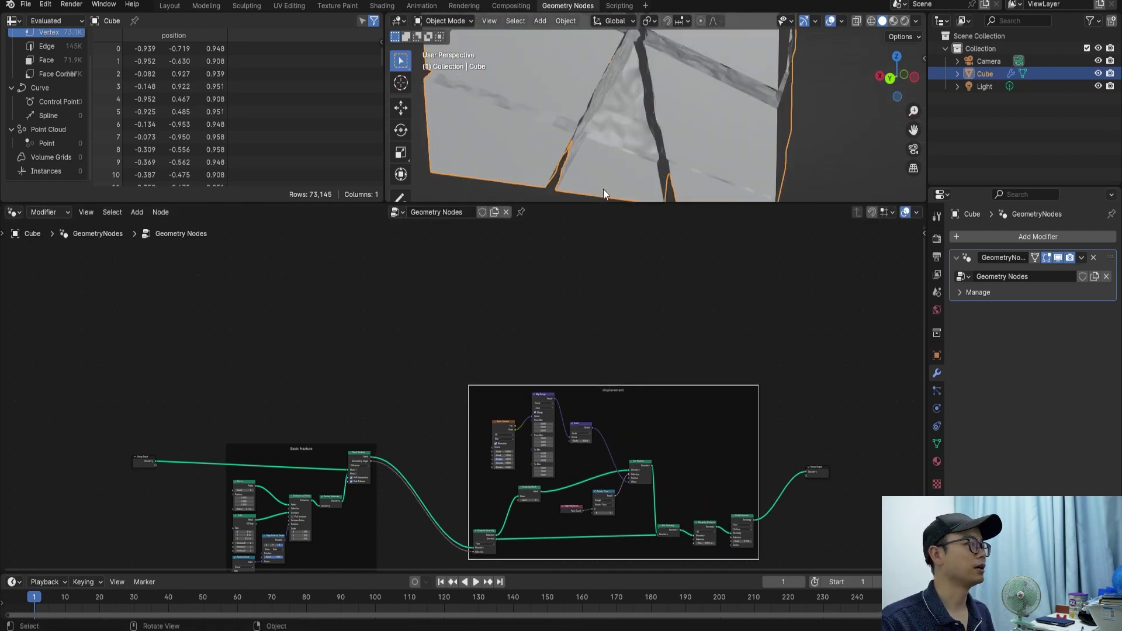
scroll(409, 380, "up", 1)
scroll(385, 412, "up", 2)
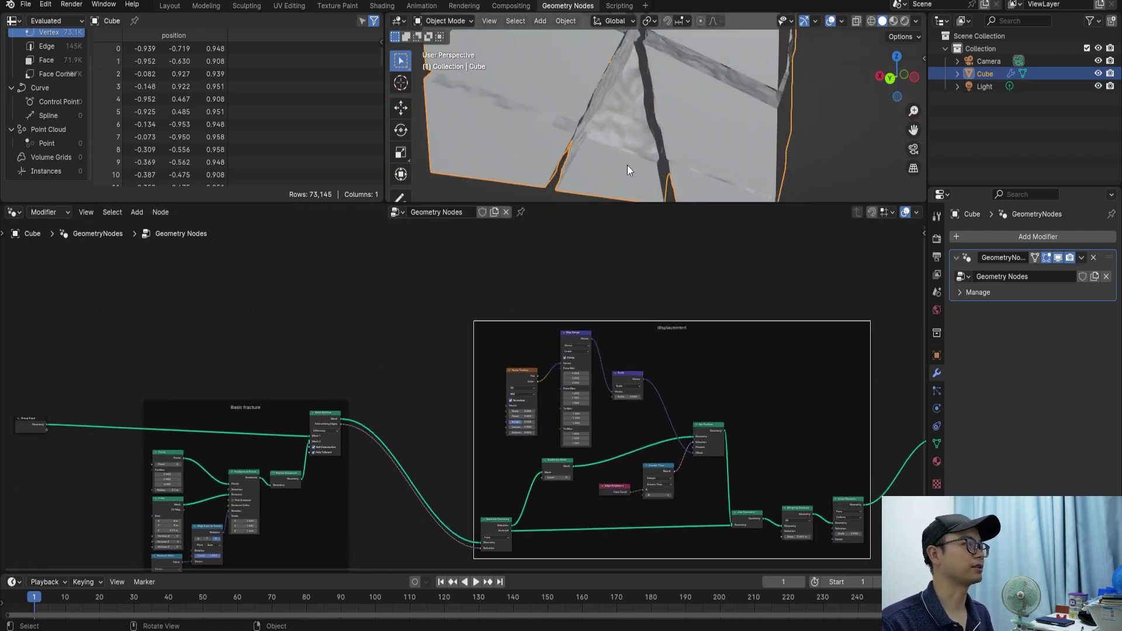
mouse_move(627, 165)
middle_mouse_down()
mouse_move(560, 87)
mouse_move(580, 110)
middle_mouse_up()
scroll(558, 104, "up", 2)
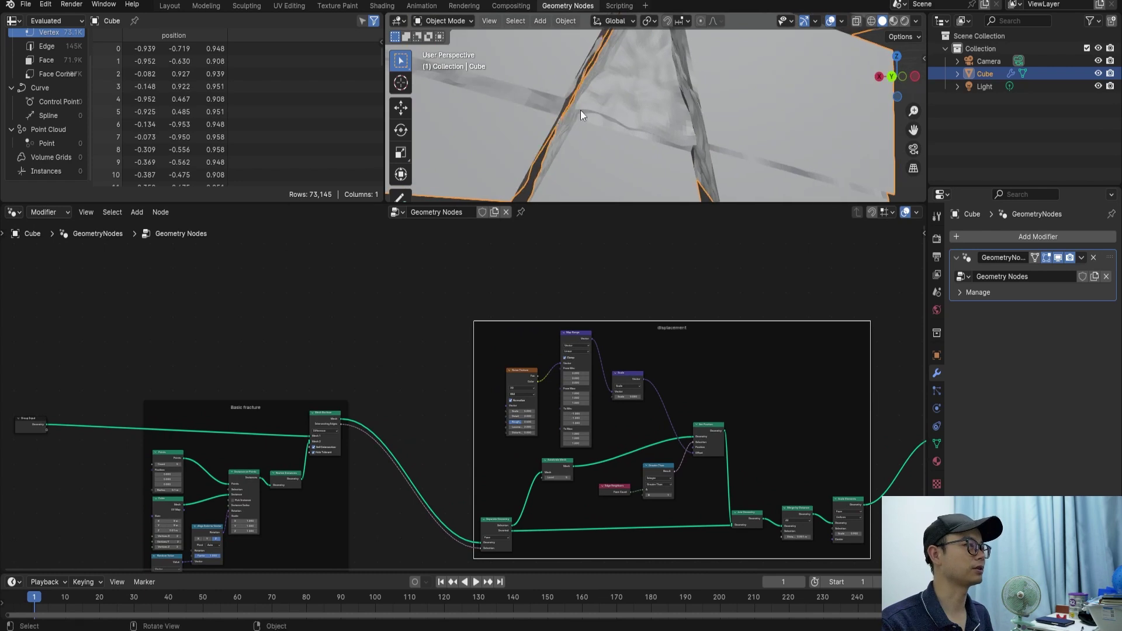
middle_click_drag(682, 96, 730, 100)
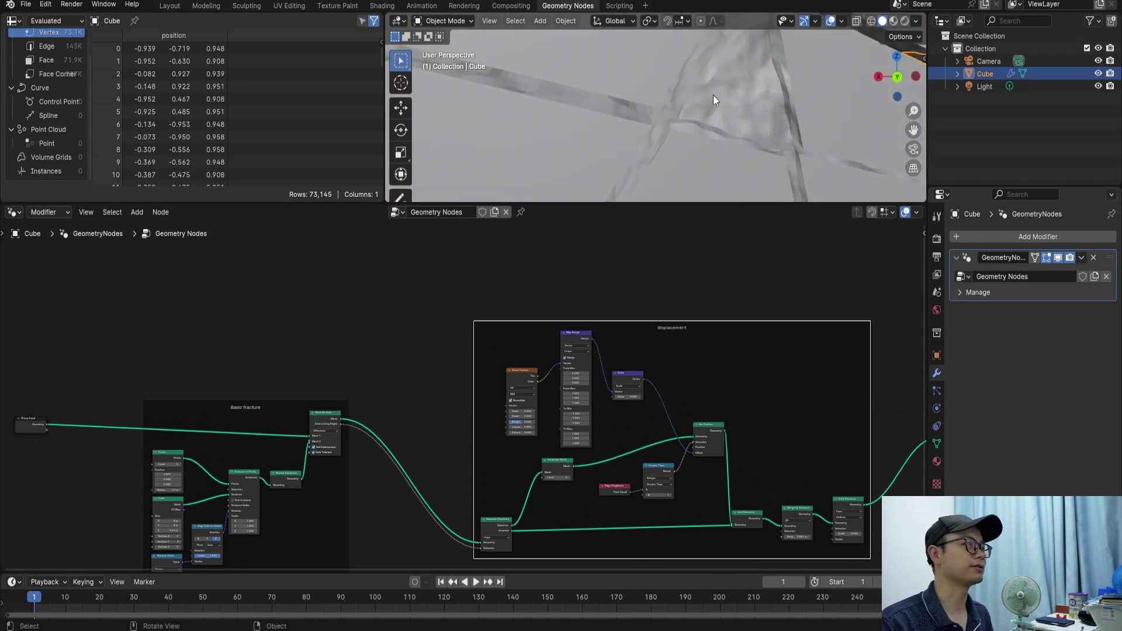
scroll(731, 100, "down", 2)
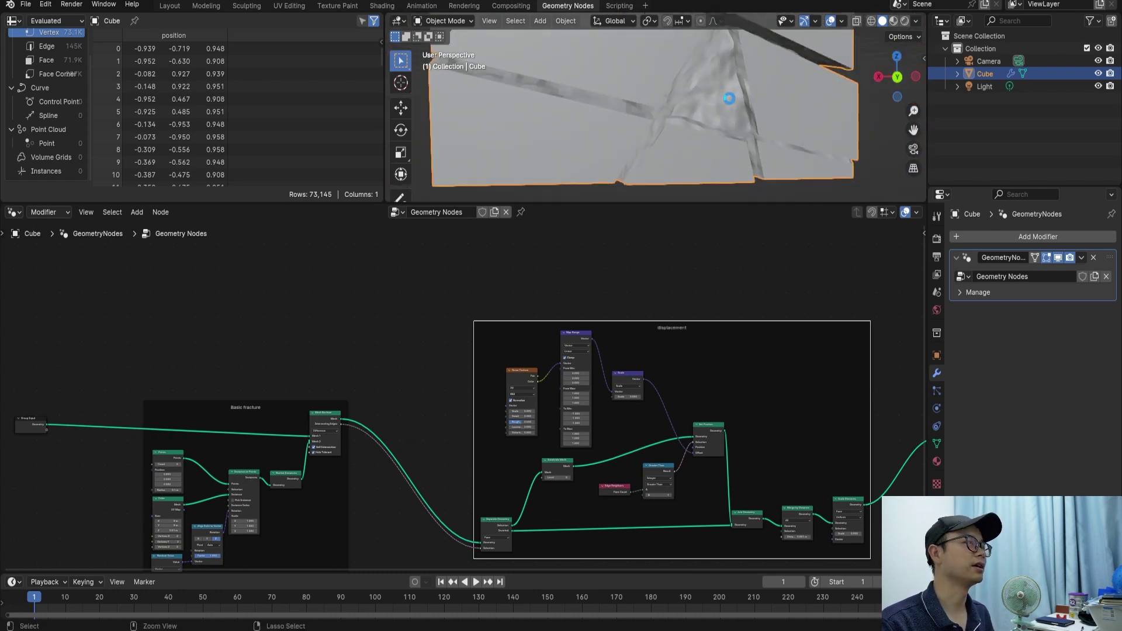
key("ctrl+s")
middle_click_drag(688, 103, 710, 93)
scroll(480, 288, "down", 2)
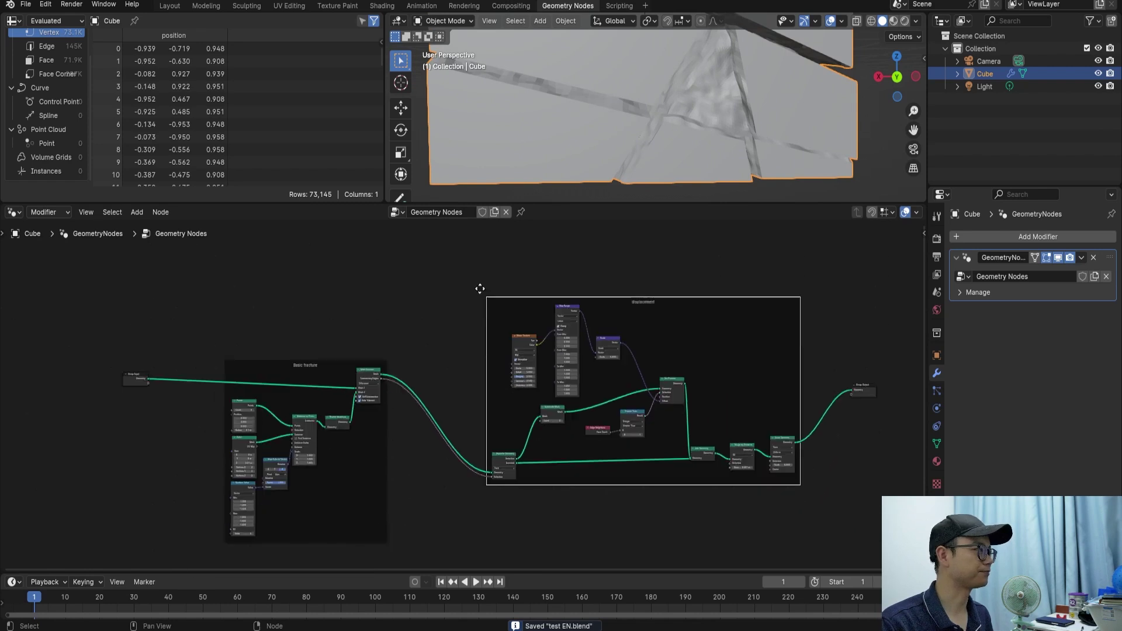
Pan the node editor over to the Basic fracture nodes and Group Input.
scroll(441, 314, "up", 2)
scroll(363, 273, "up", 1)
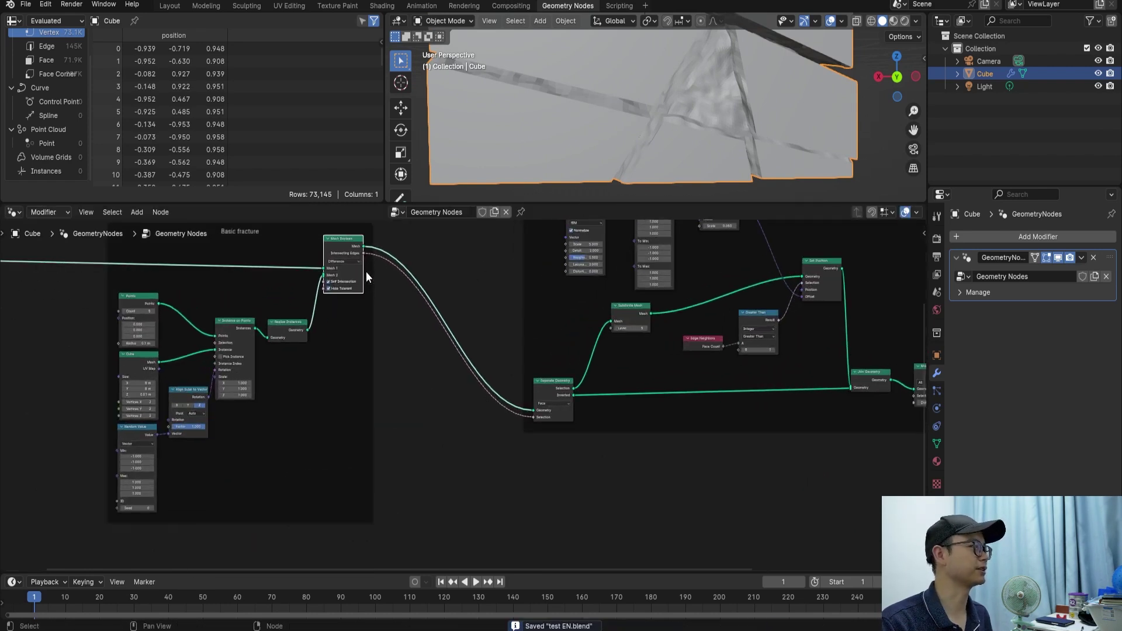
scroll(366, 272, "up", 1)
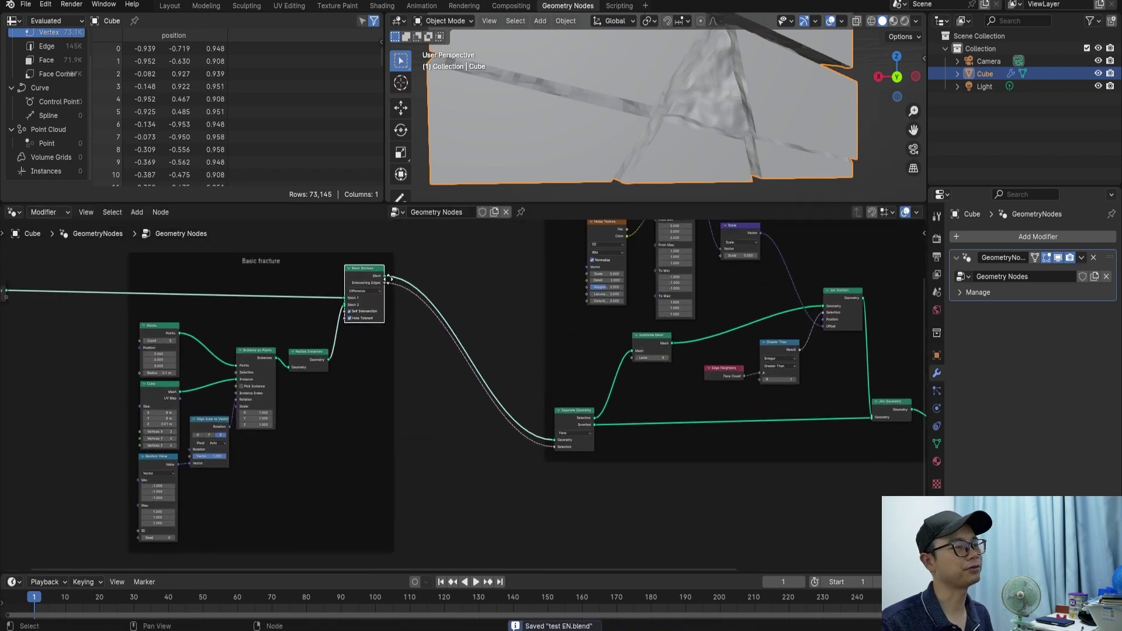
scroll(421, 293, "up", 1)
scroll(459, 315, "up", 1)
scroll(450, 333, "up", 1)
mouse_move(439, 347)
middle_mouse_down()
mouse_move(362, 409)
mouse_move(452, 385)
middle_mouse_up()
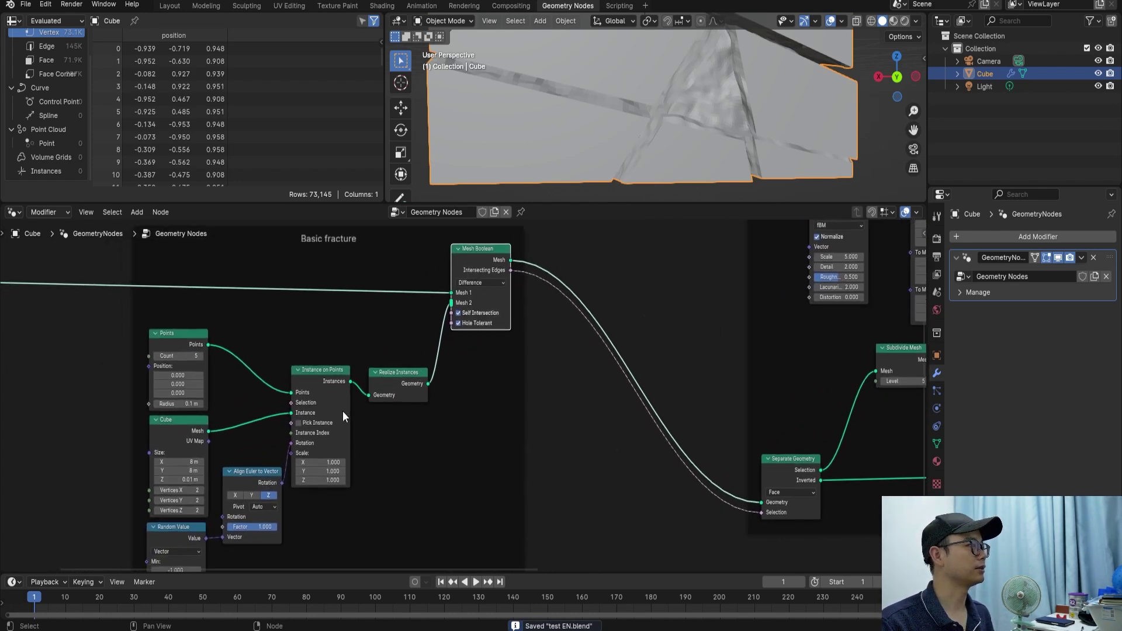
middle_click_drag(342, 412, 467, 411)
scroll(468, 410, "down", 1)
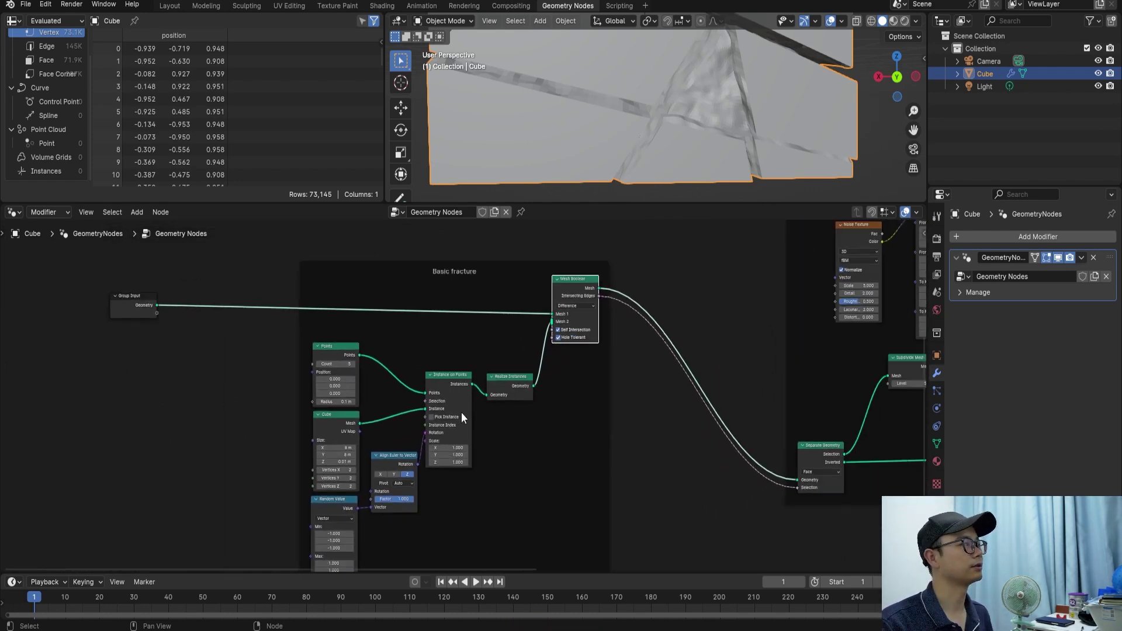
scroll(462, 413, "up", 2)
scroll(461, 413, "up", 1)
Confirm a Points Count of 2 and view the cut cube.
left_click(244, 334)
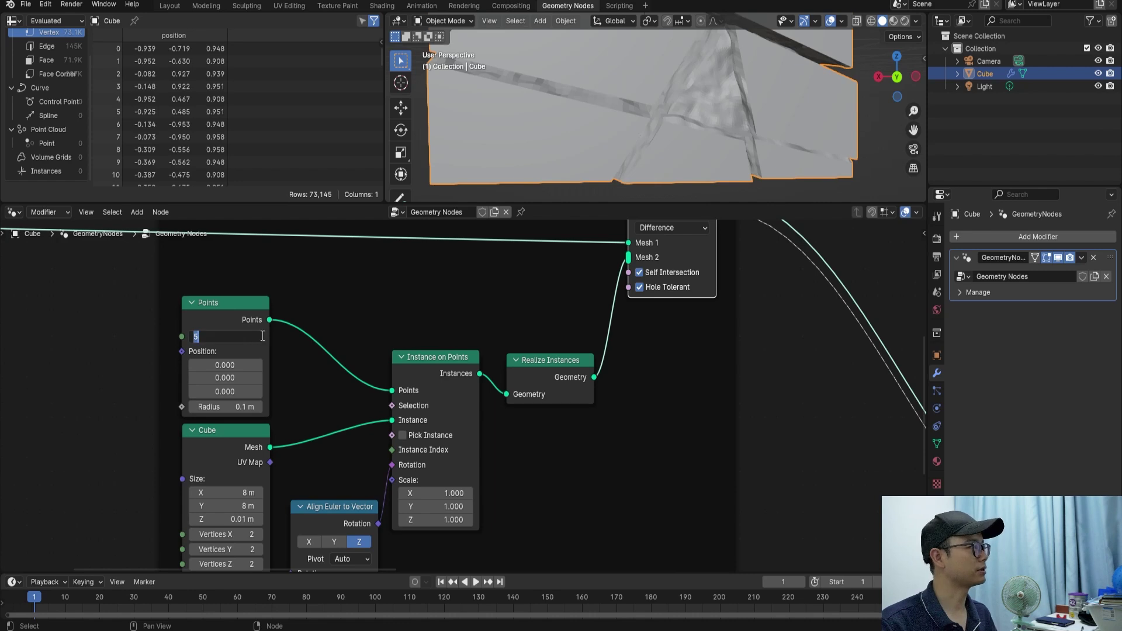
type("2")
key("Return")
scroll(594, 162, "down", 3)
mouse_move(593, 162)
middle_mouse_down()
mouse_move(724, 113)
mouse_move(864, 142)
mouse_move(906, 139)
mouse_move(882, 171)
mouse_move(896, 103)
mouse_move(902, 192)
mouse_move(922, 83)
mouse_move(884, 148)
mouse_move(717, 124)
mouse_move(689, 161)
middle_mouse_up()
Raise the Points Count to 3 and inspect the extra cracks.
left_click(237, 336)
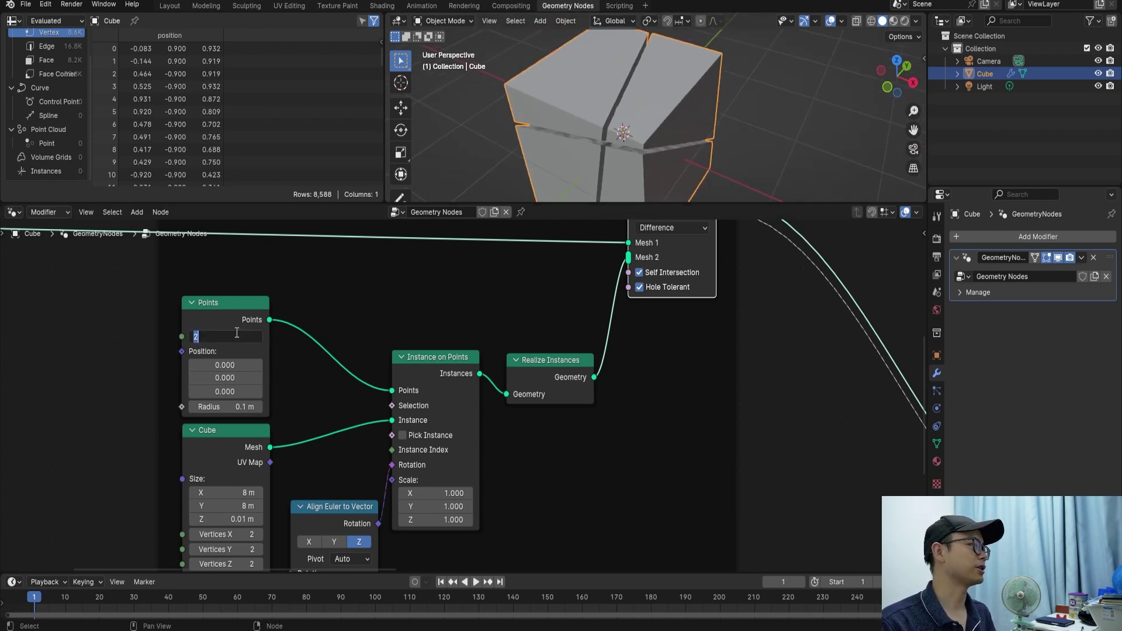
type("3")
key("Return")
middle_click_drag(692, 93, 682, 60)
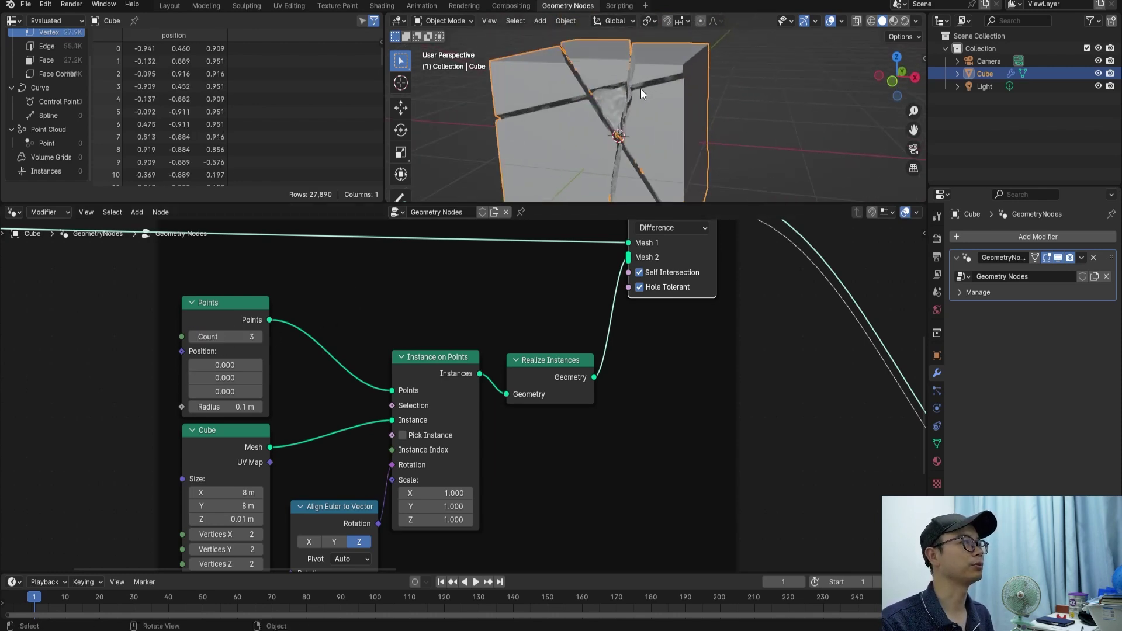
scroll(640, 89, "up", 5)
middle_click_drag(588, 106, 618, 105)
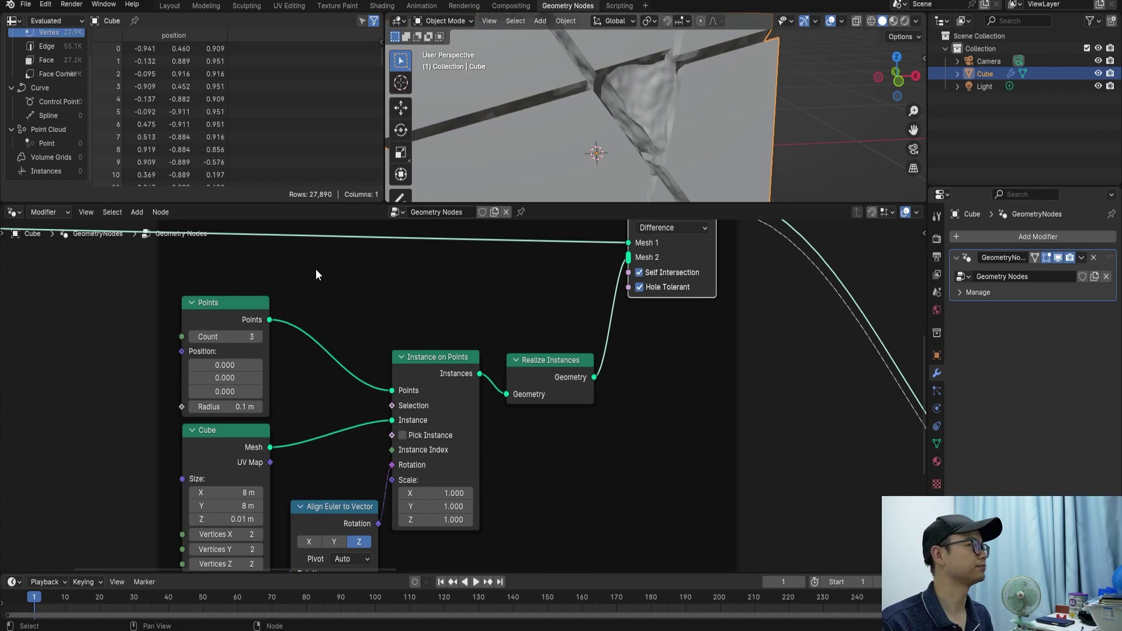
scroll(456, 345, "down", 3)
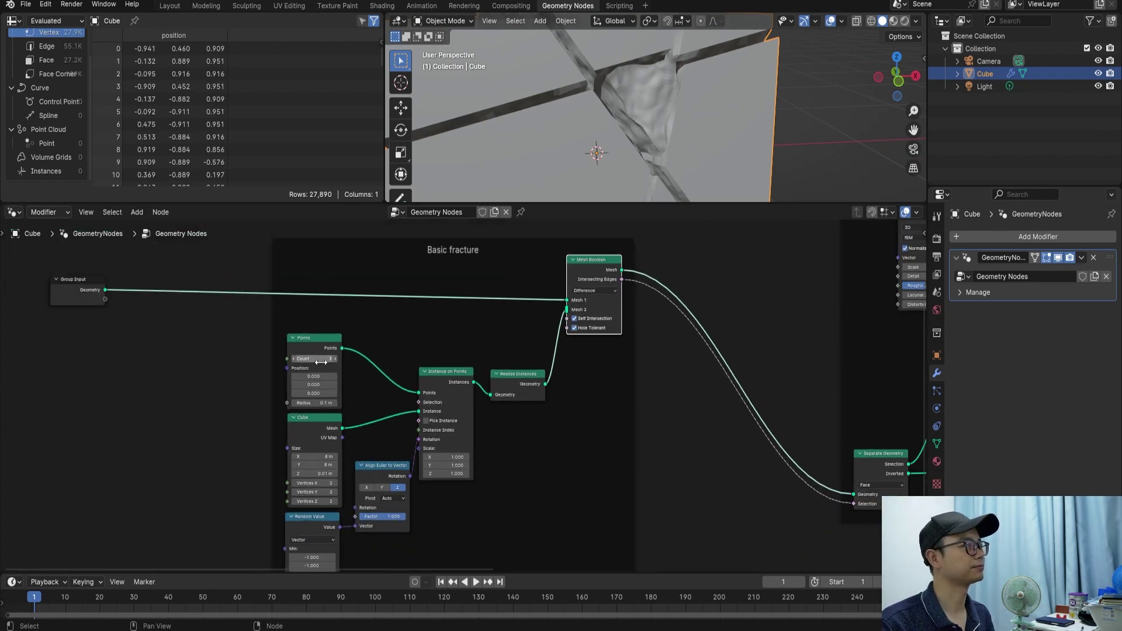
Set the Points Count back to 2 and save test EN.blend.
type("2")
key("Return")
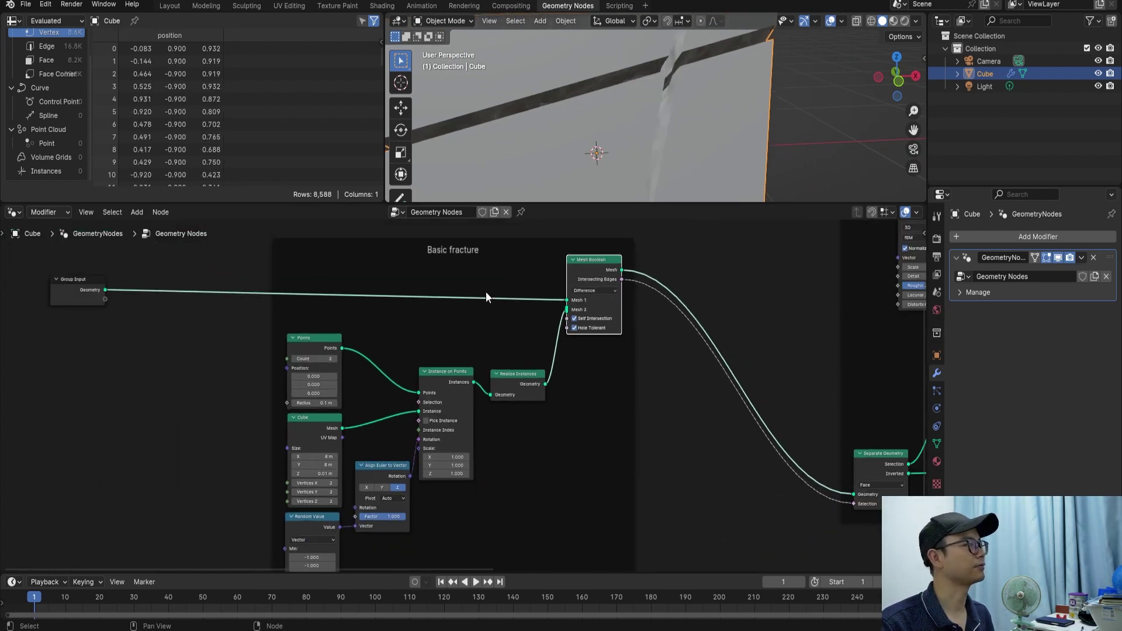
middle_click_drag(584, 169, 679, 107)
key("ctrl+s")
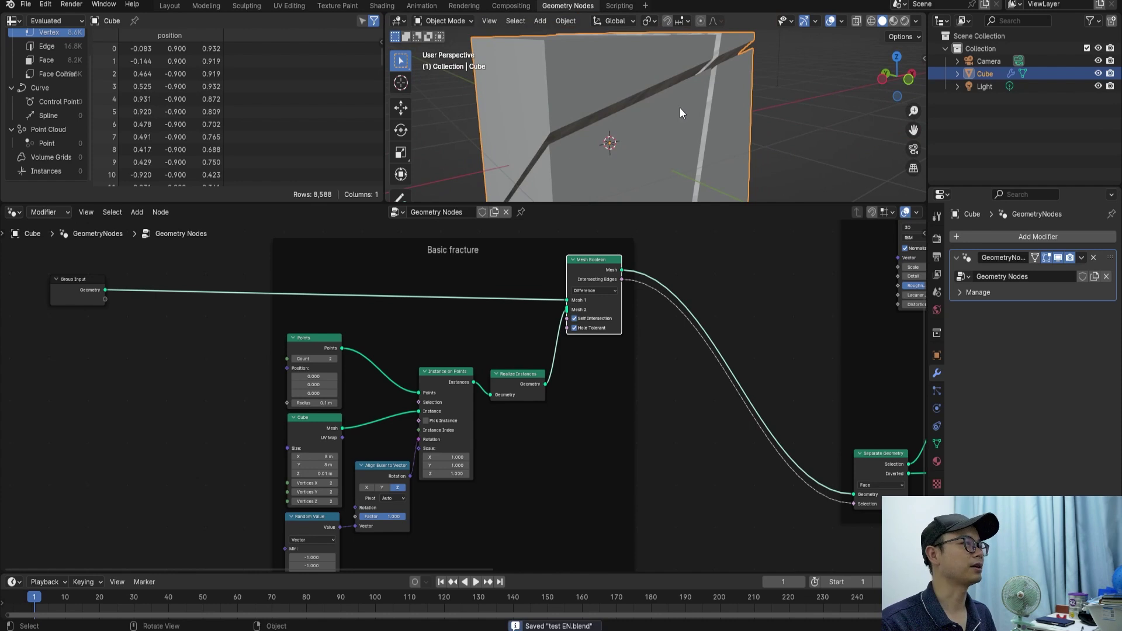
Set the Points node count back to 3.
scroll(572, 288, "down", 1)
scroll(373, 387, "up", 1)
scroll(351, 374, "up", 1)
left_click(291, 349)
type("3")
key("Return")
Move the Group Input node further left and box-select the Basic fracture frame nodes.
scroll(360, 320, "down", 1)
scroll(360, 320, "down", 2)
scroll(314, 275, "up", 1)
left_click_drag(314, 279, 206, 279)
scroll(364, 335, "down", 2)
left_click(477, 272)
mouse_move(472, 279)
left_mouse_down()
mouse_move(579, 240)
mouse_move(563, 231)
mouse_move(539, 301)
mouse_move(580, 290)
left_mouse_up()
Save test EN.blend, shift the Basic fracture frame down-left, and pull the Points node left.
scroll(569, 300, "up", 1)
scroll(569, 301, "up", 1)
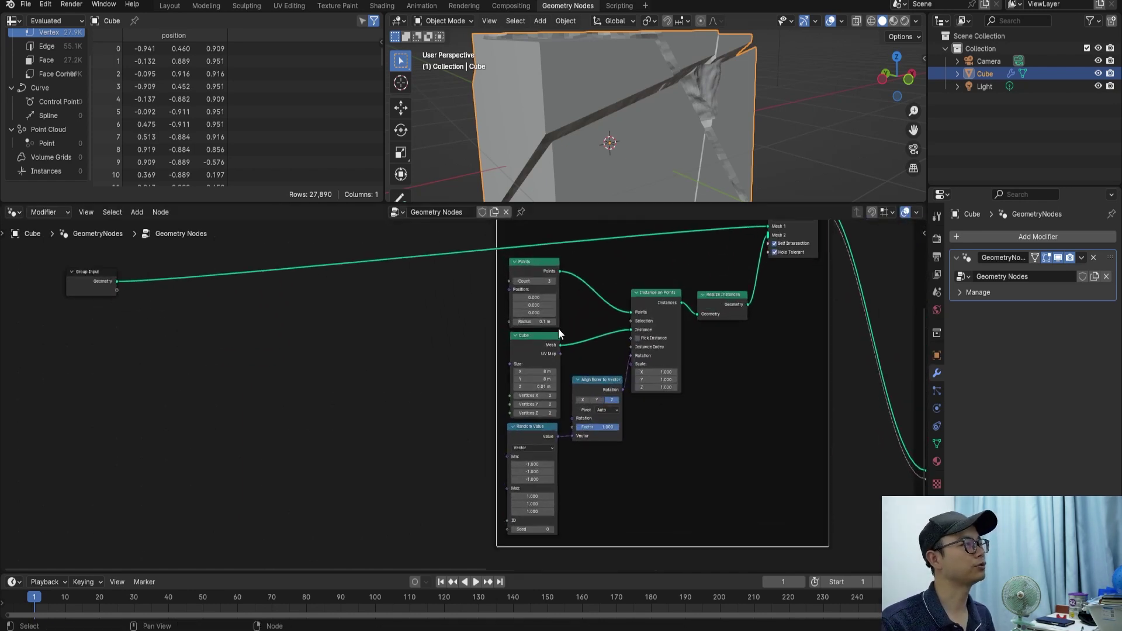
key("ctrl+s")
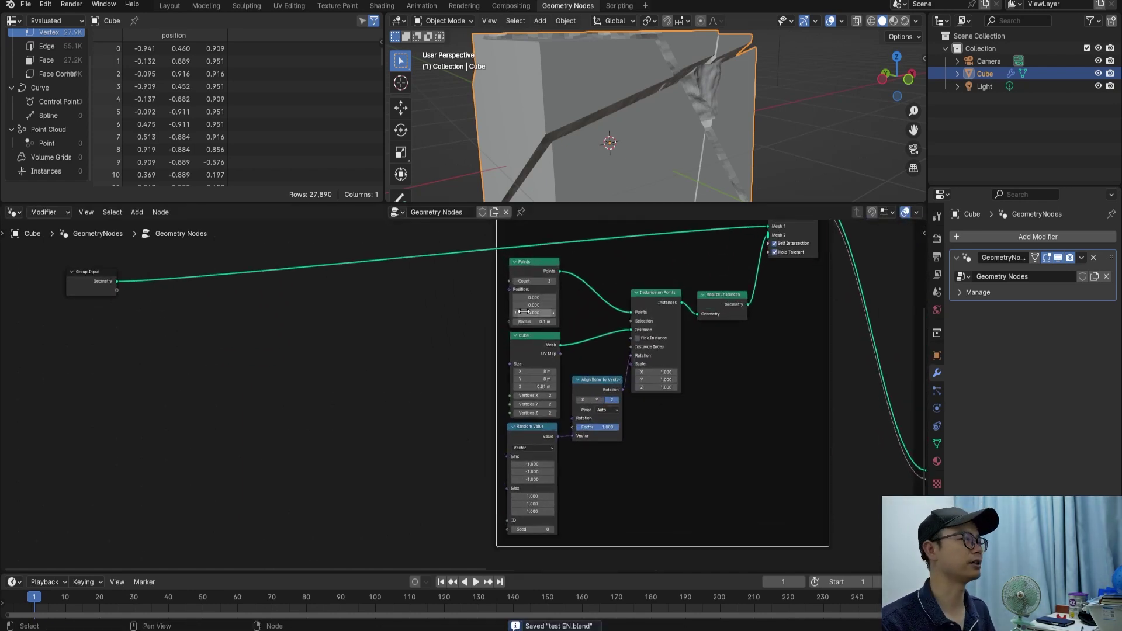
middle_click_drag(520, 311, 608, 321)
scroll(636, 328, "up", 1)
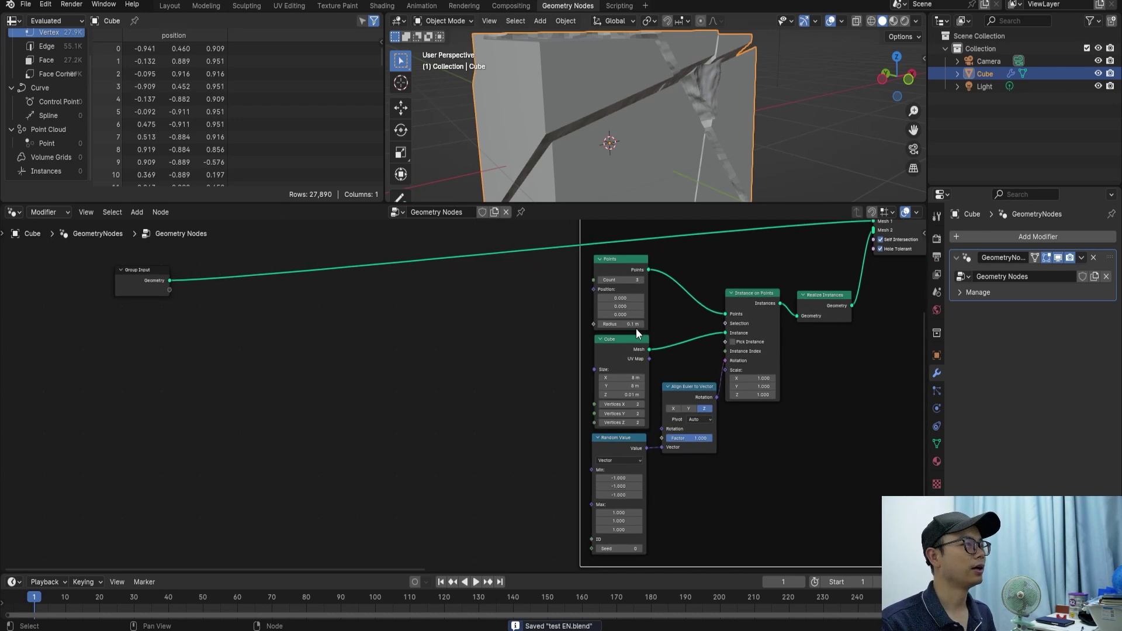
left_click_drag(580, 365, 569, 426)
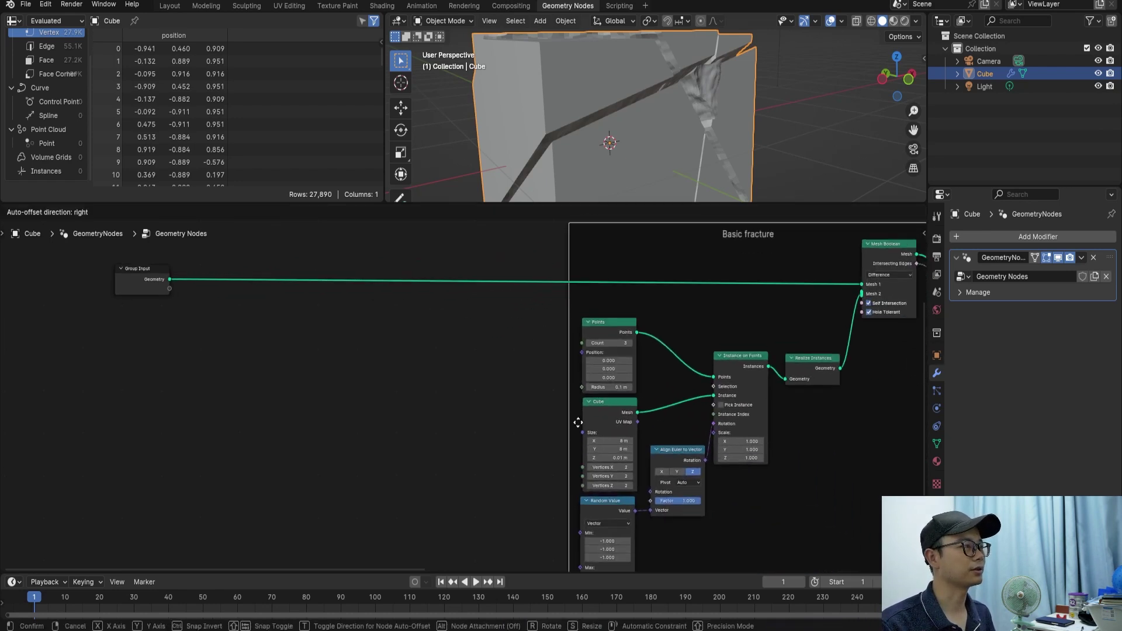
left_click_drag(598, 326, 420, 325)
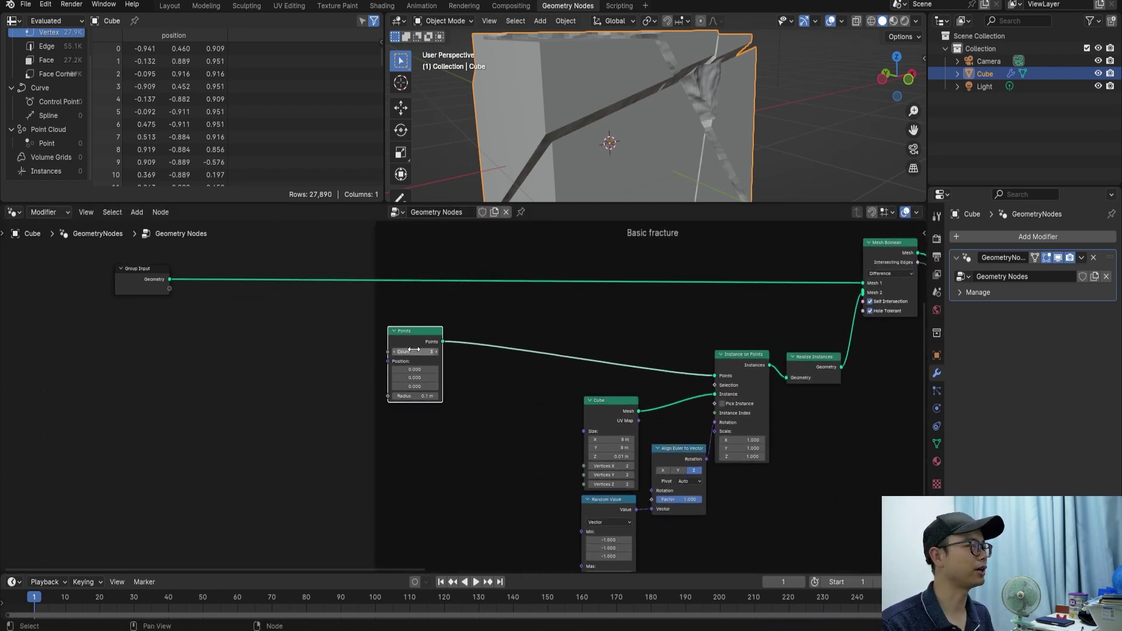
middle_click_drag(423, 346, 618, 346)
Add a Grid node via node search.
key("shift+a")
left_click(410, 356)
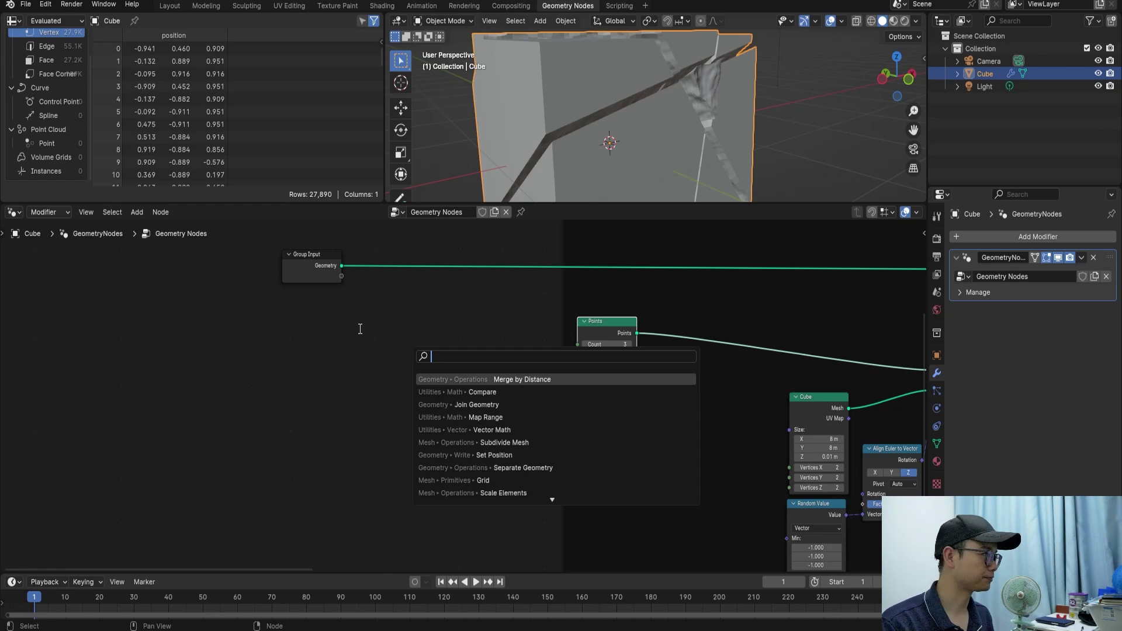
type("g")
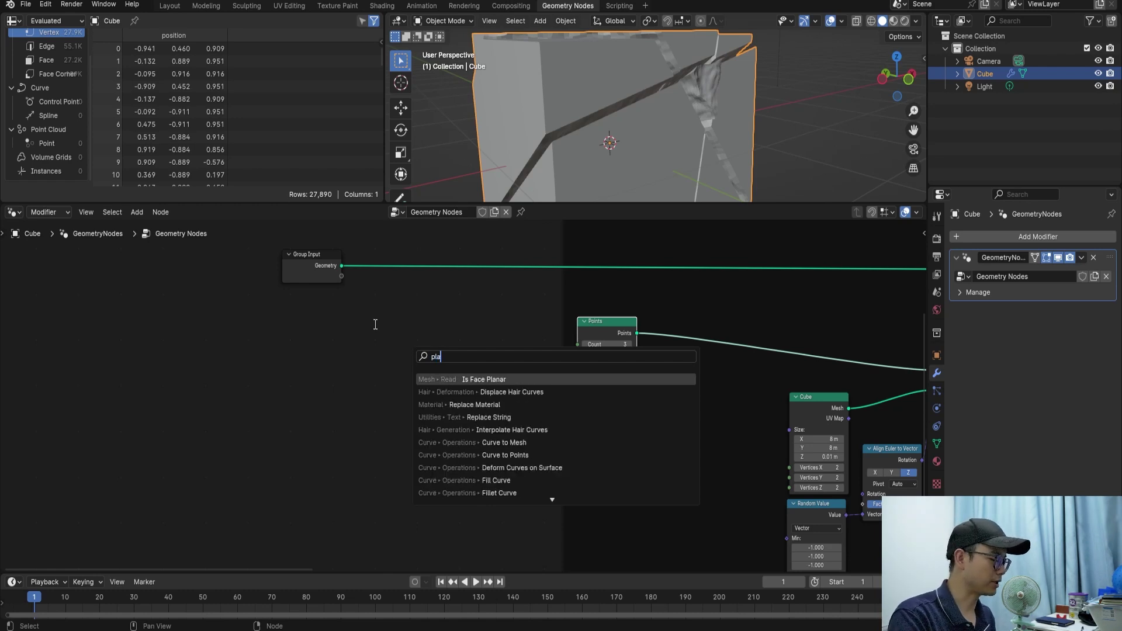
type("ri")
key("Return")
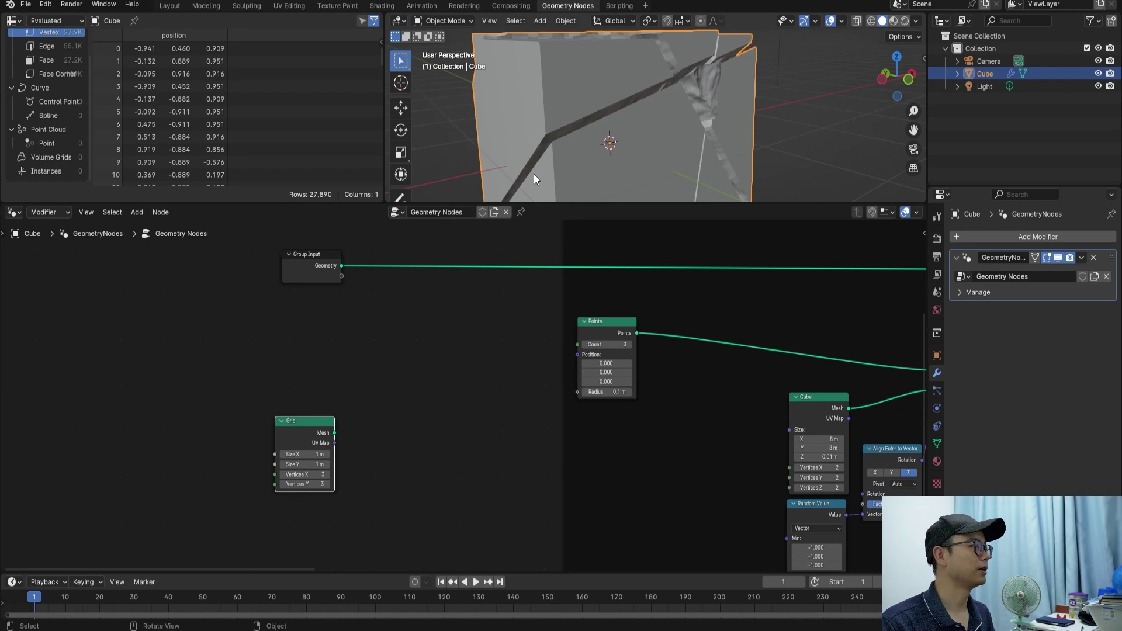
middle_click_drag(392, 395, 401, 338)
left_click(351, 378)
Attach a Transform Geometry node to the Grid with Translation Z of -1 m.
key("shift+a")
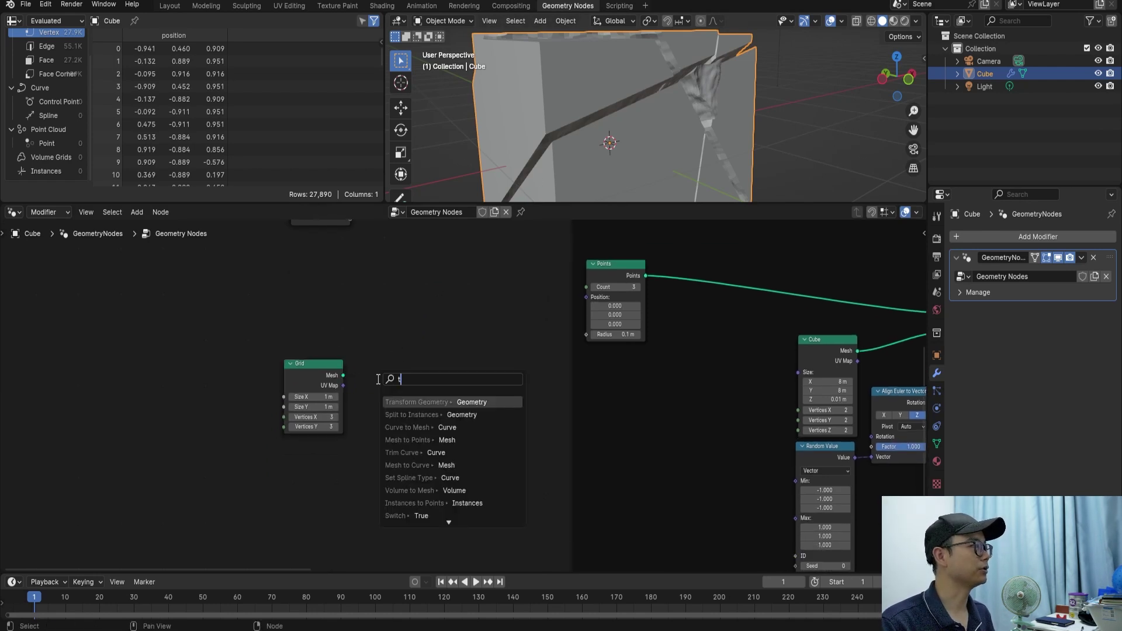
type("tran")
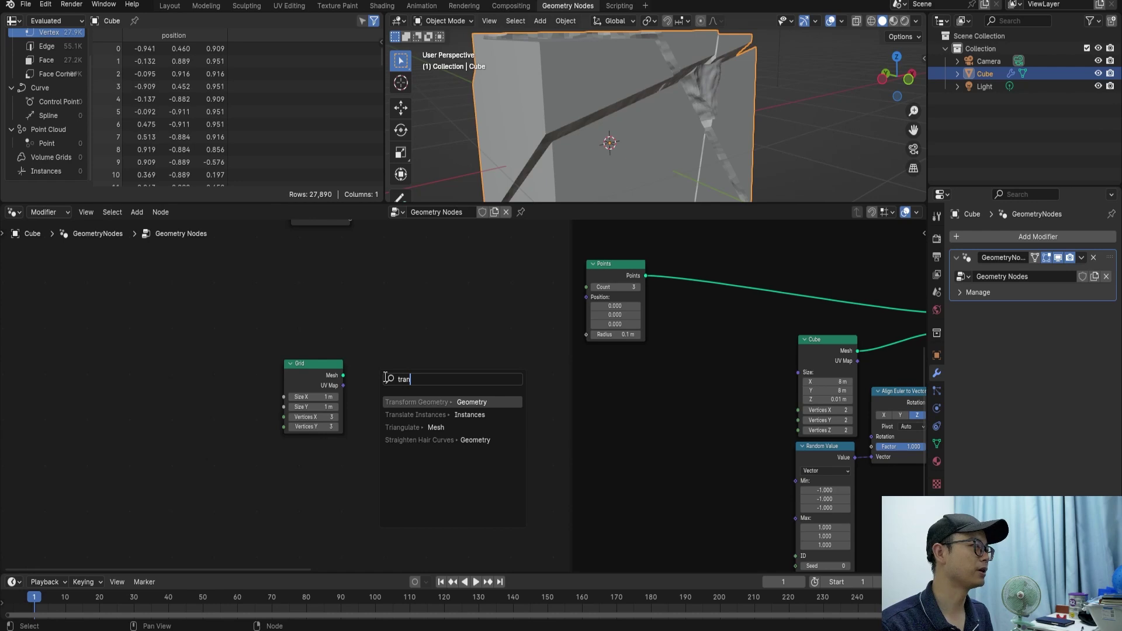
key("Return")
left_click(384, 375)
scroll(465, 382, "up", 2)
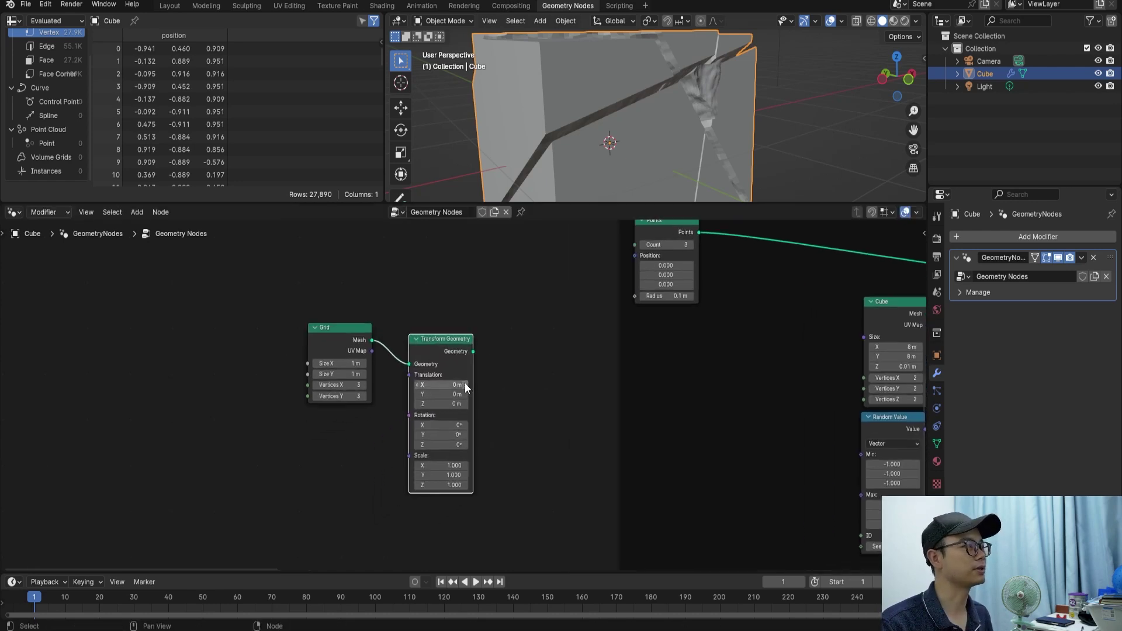
left_click(456, 407)
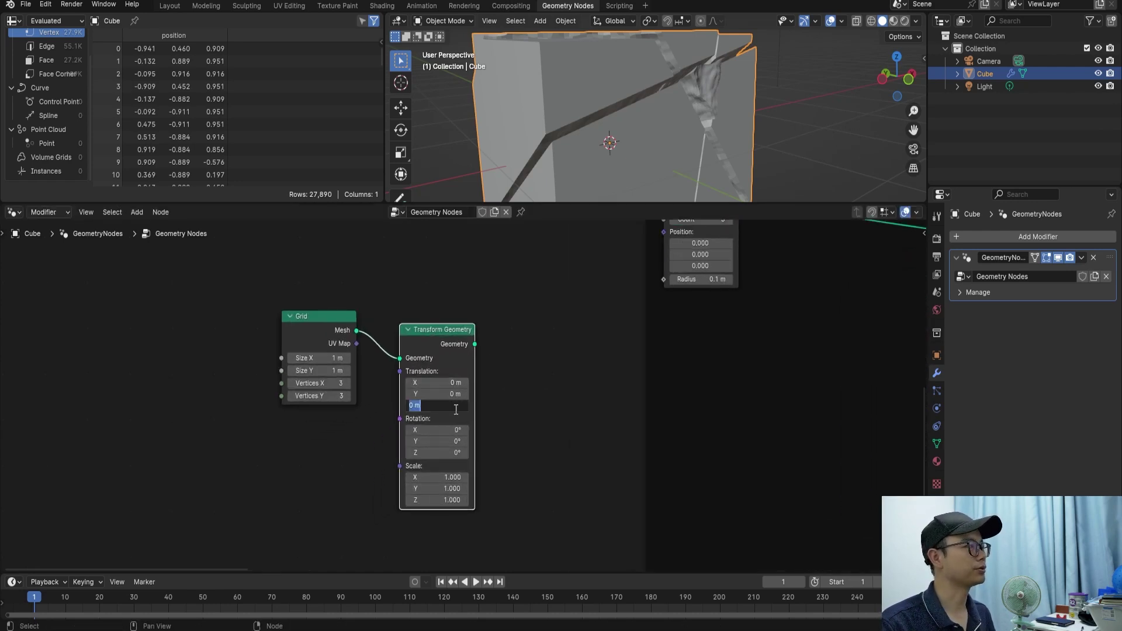
type("-")
key("Return")
Move the Grid and Transform Geometry nodes lower left and preview the transformed grid.
left_click_drag(311, 307, 466, 434)
key("g")
left_click(255, 401)
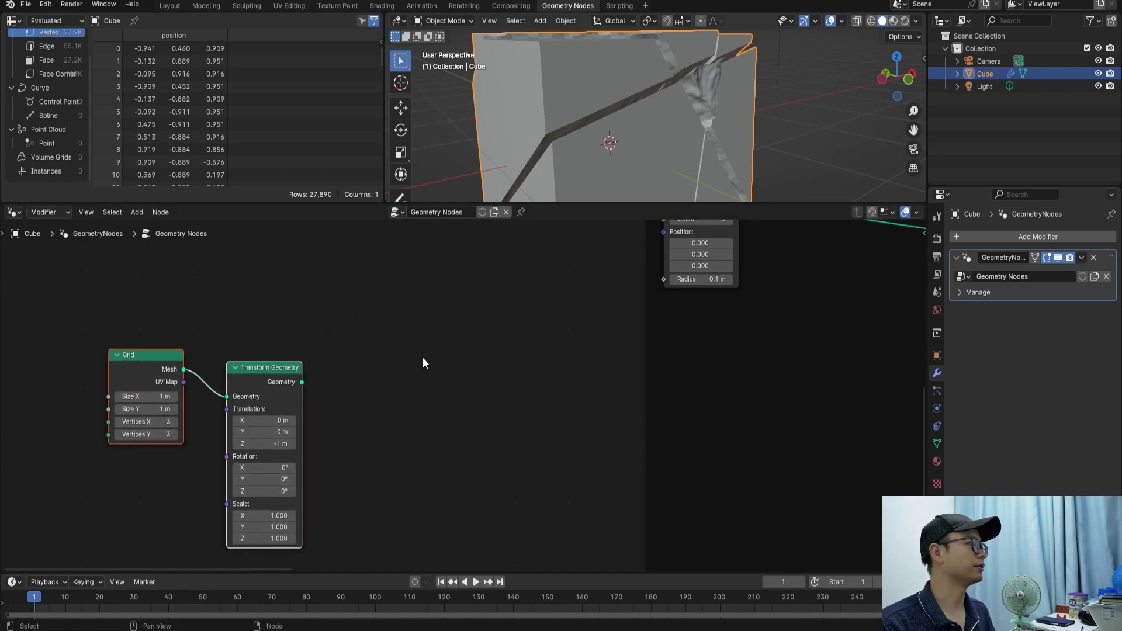
scroll(600, 106, "down", 2)
scroll(600, 106, "down", 3)
left_click(254, 387, "ctrl+shift")
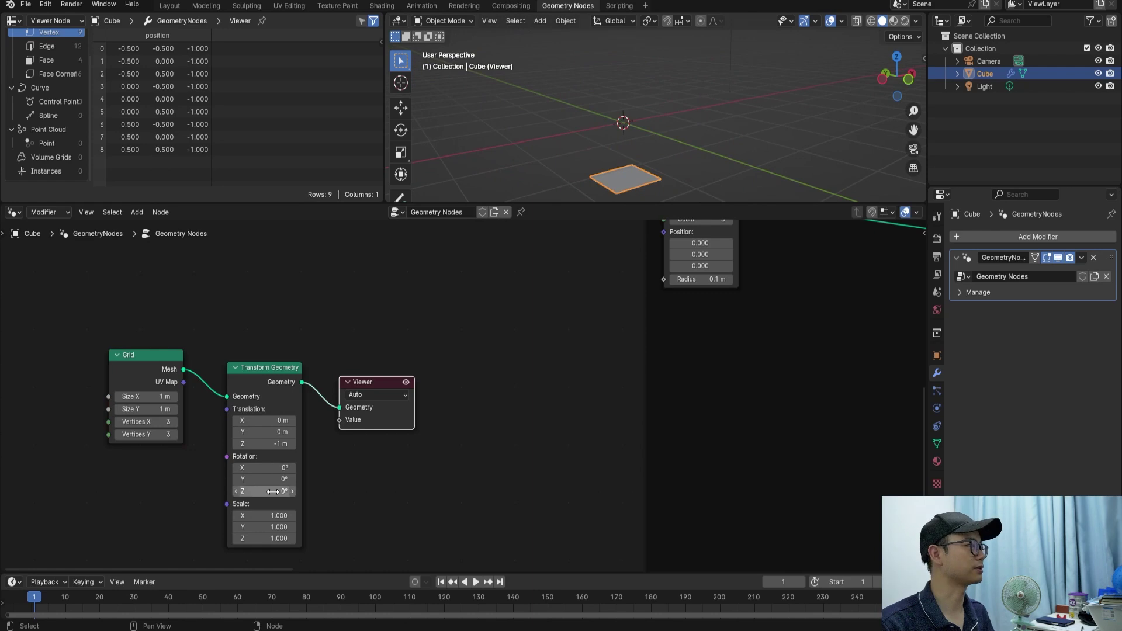
Drive the Transform Geometry Scale with a Value node set to 5.
left_click_drag(227, 504, 200, 516)
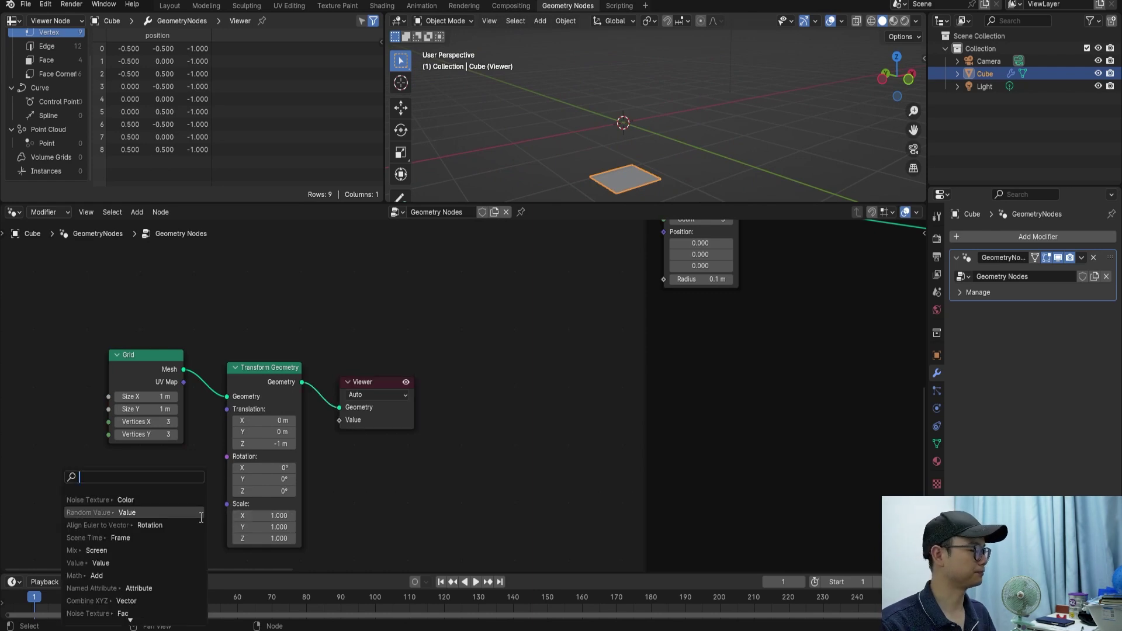
type("valu")
key("Return")
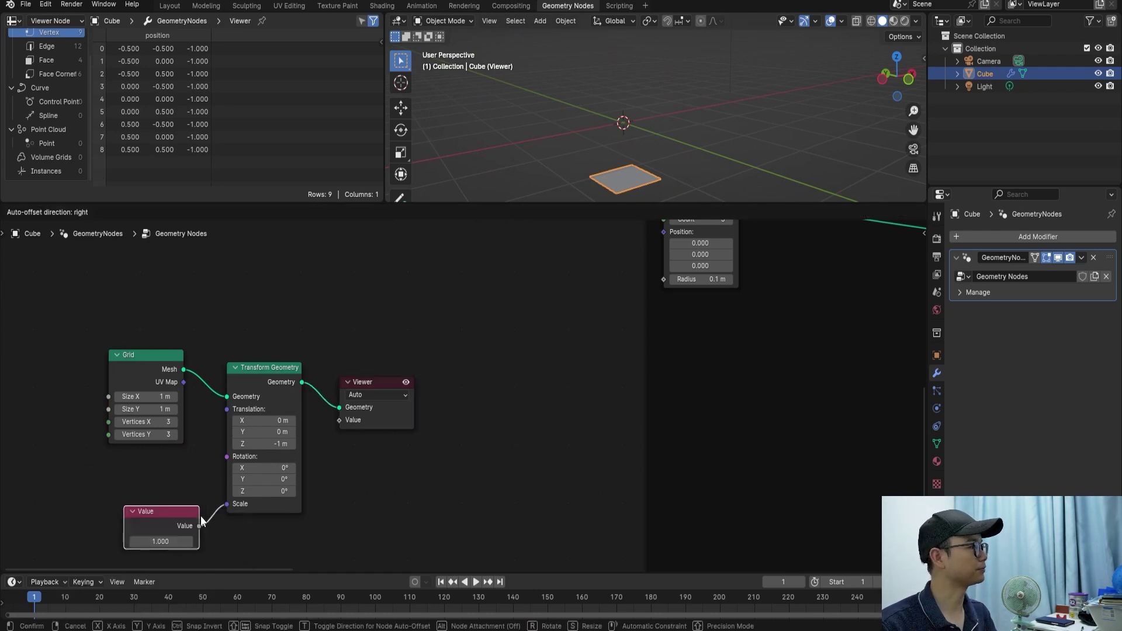
left_click(169, 537)
type("5.000")
key("Return")
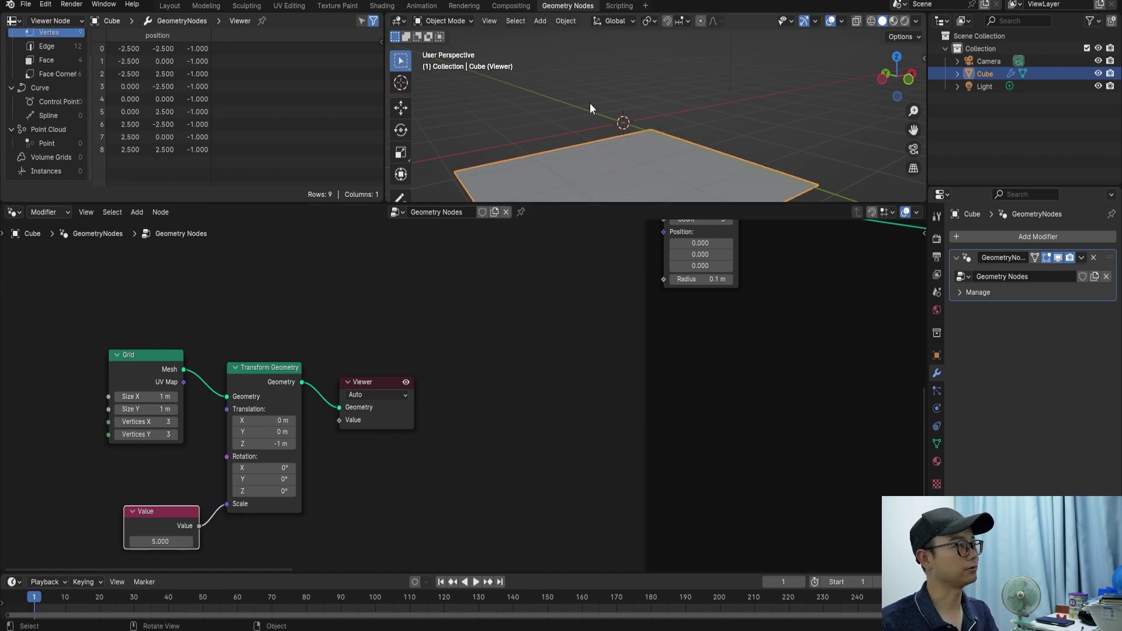
Delete the Viewer preview node and pull a link from the transformed grid output.
scroll(455, 365, "down", 3)
left_click(403, 391)
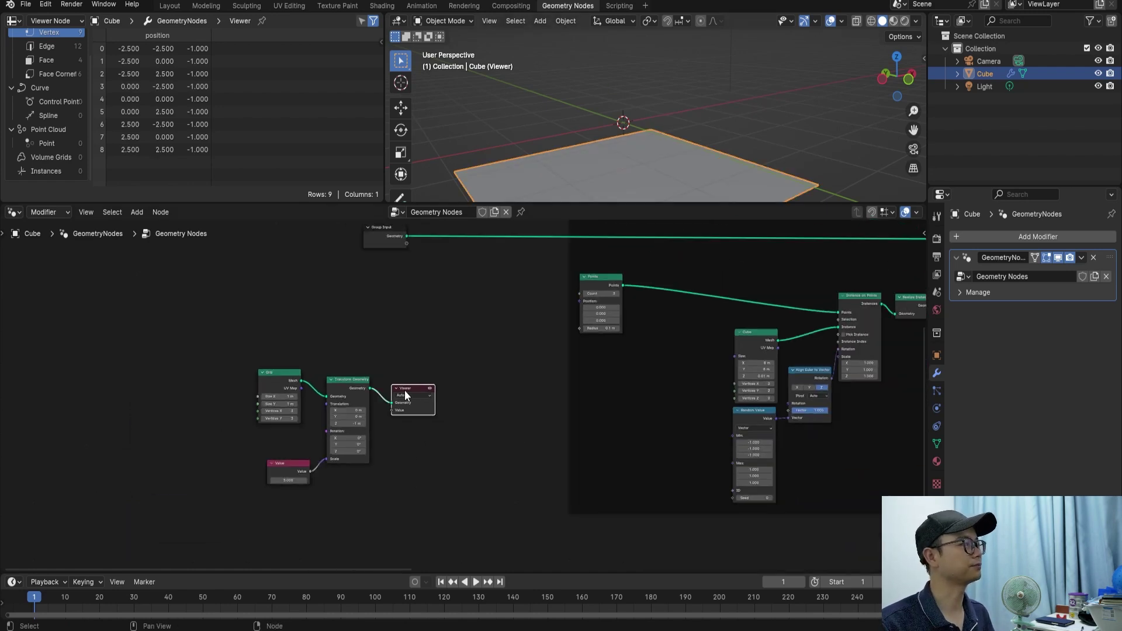
key("x")
left_click_drag(370, 388, 415, 391)
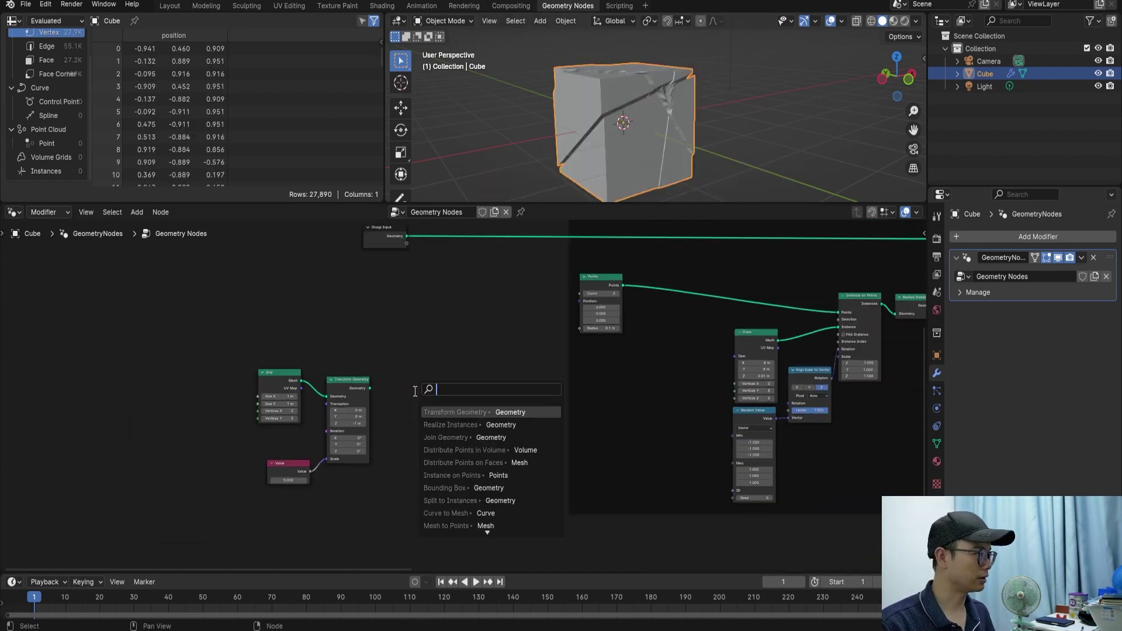
Add a Distribute Points on Faces node after the transformed grid, density 10.
type("di's'p")
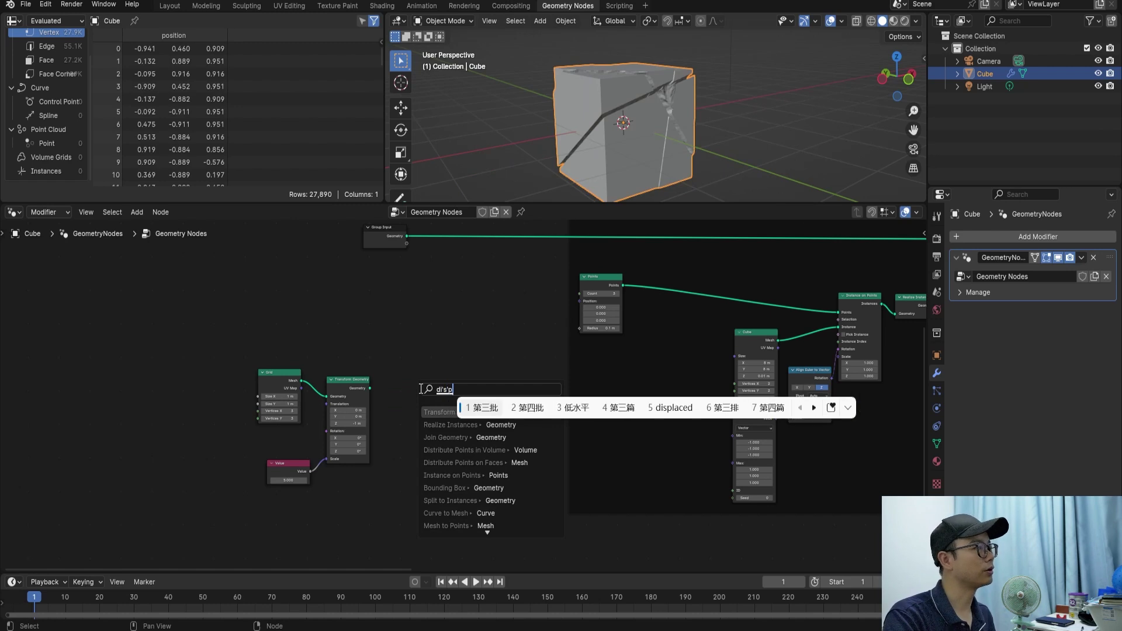
key("BackSpace")
type("tr")
key("Return")
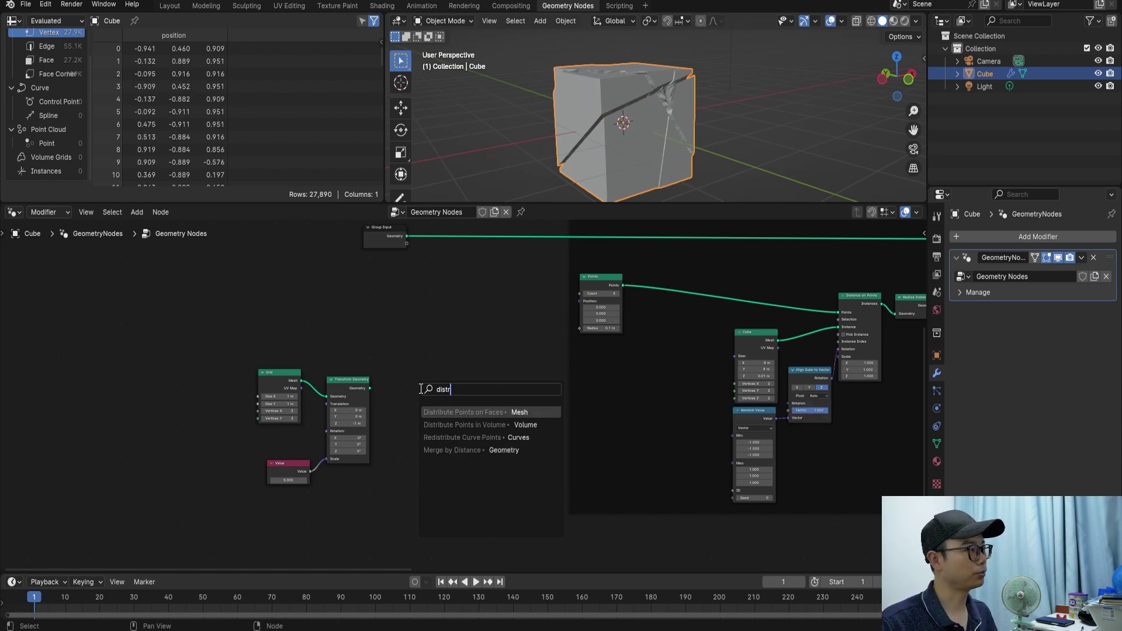
key("Return")
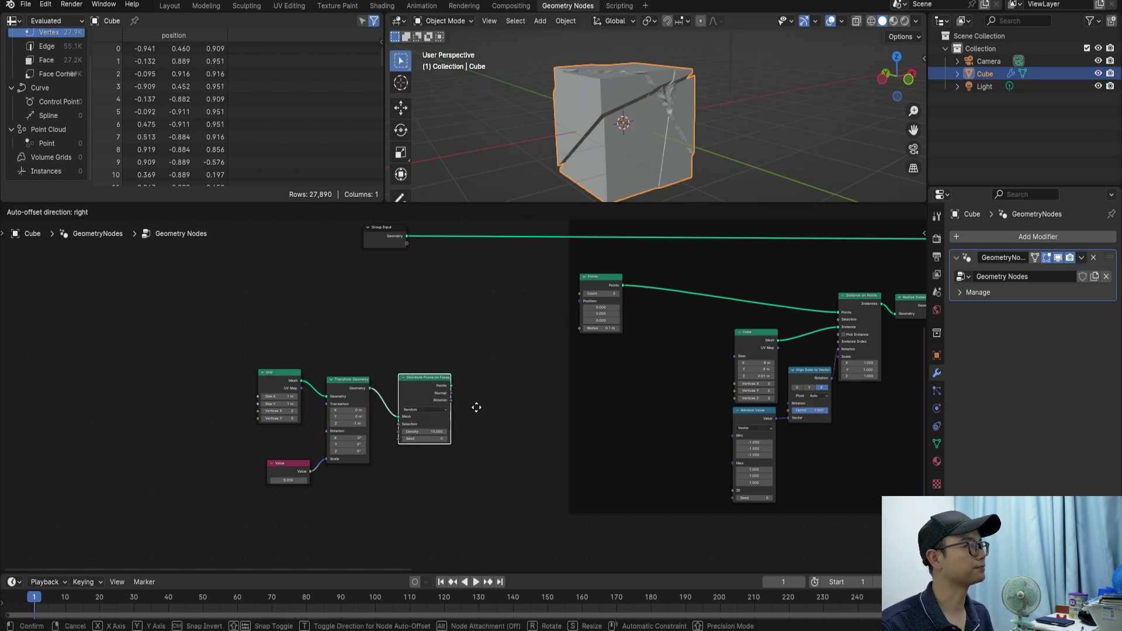
left_click(475, 404)
Preview the distributed points from above, then remove the Viewer node.
scroll(468, 396, "up", 1)
left_click(439, 386, "ctrl+shift")
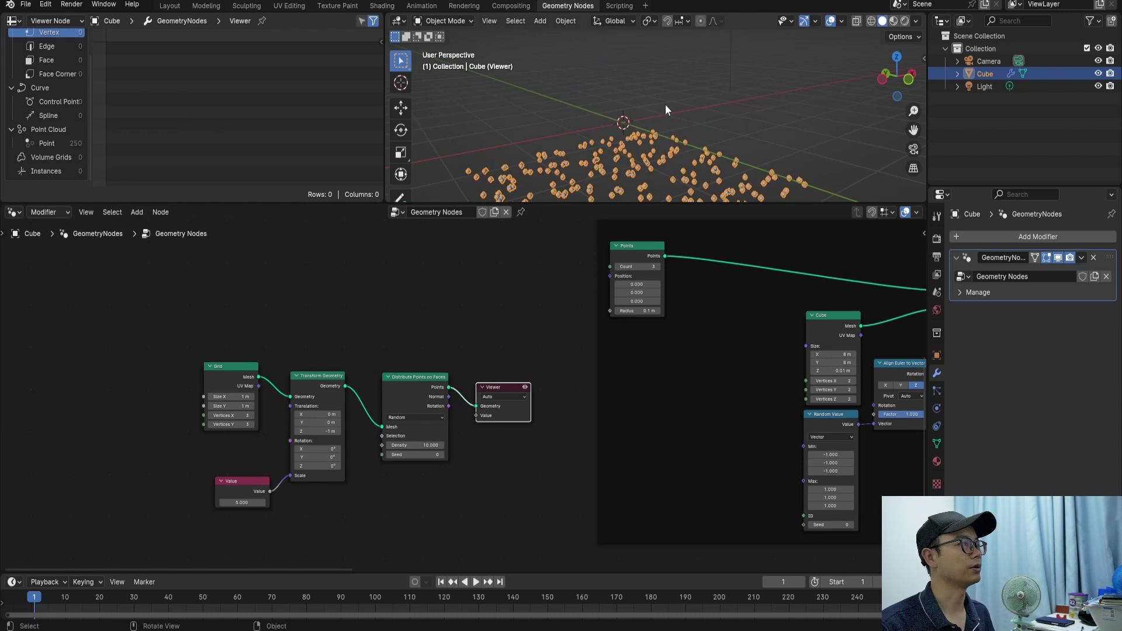
middle_click_drag(665, 105, 592, 178)
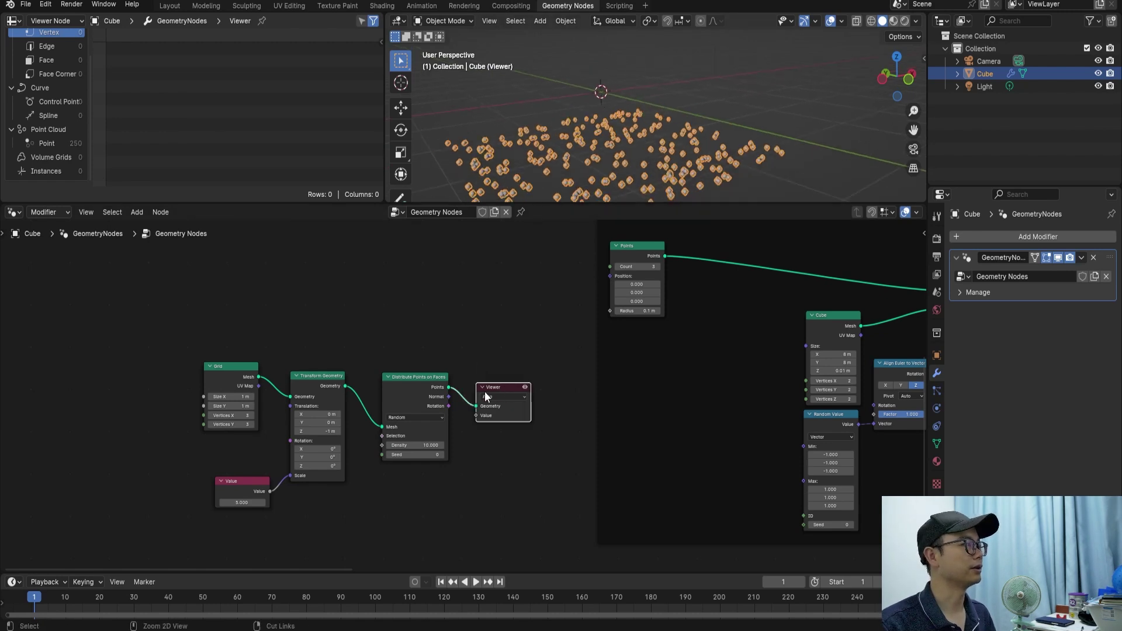
key("x")
left_click_drag(449, 387, 471, 391)
Add a Simulation Zone below the point-distribution nodes.
key("Escape")
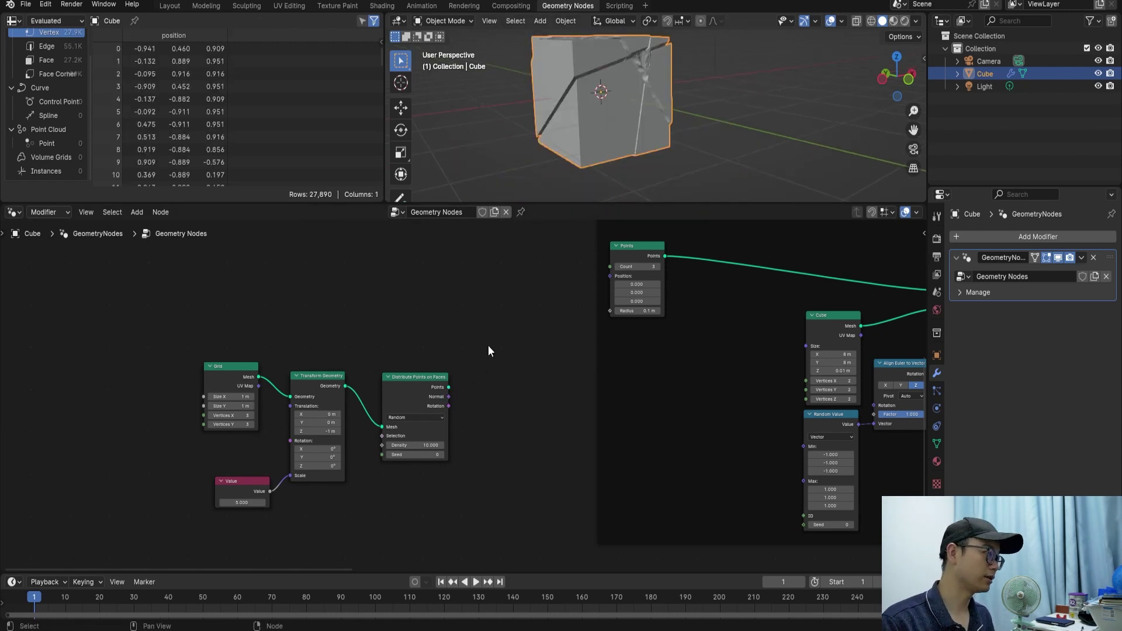
middle_click_drag(488, 346, 455, 326)
key("shift+a")
type("simu")
key("Return")
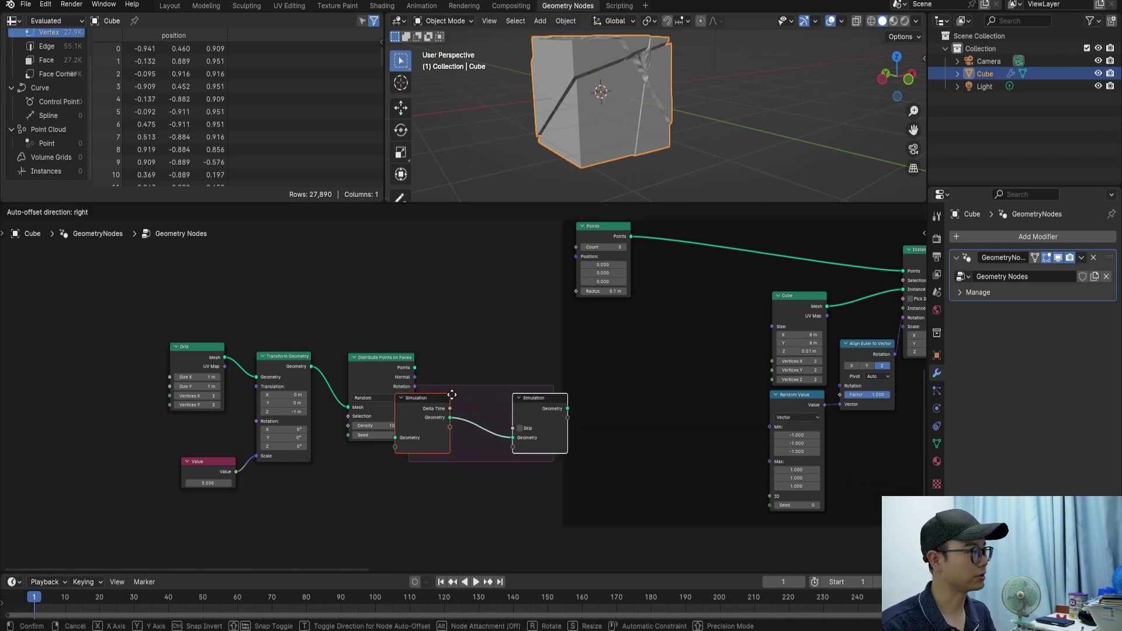
left_click(604, 471)
scroll(526, 429, "up", 1)
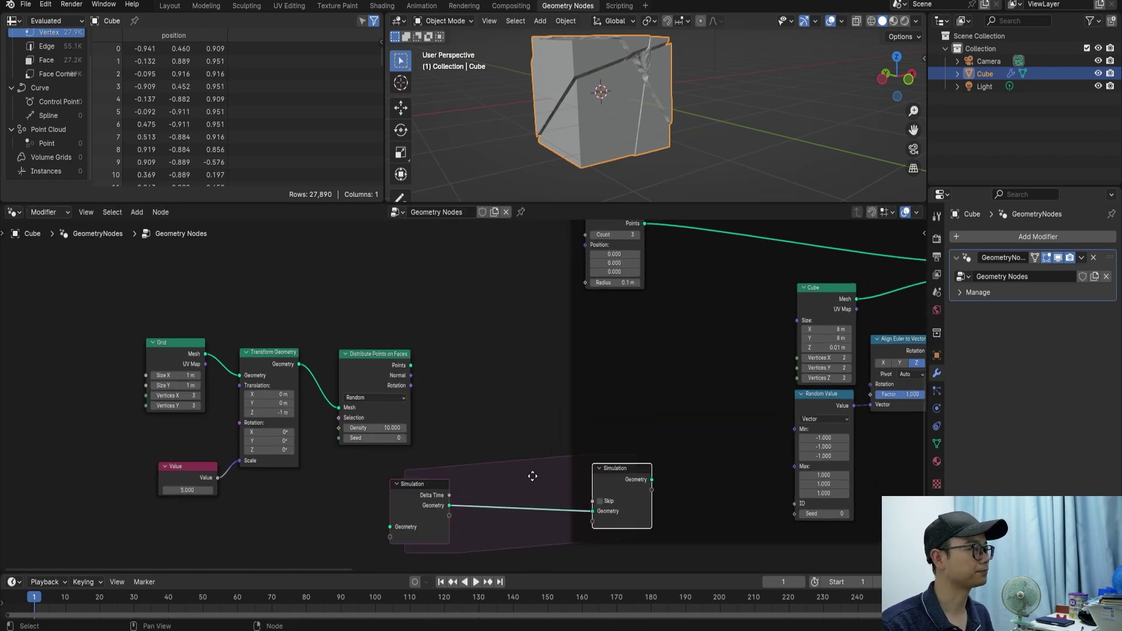
Place a Join Geometry node inside the zone and feed it the distributed points.
key("shift+a")
left_click(509, 369)
type("join")
left_click(575, 403)
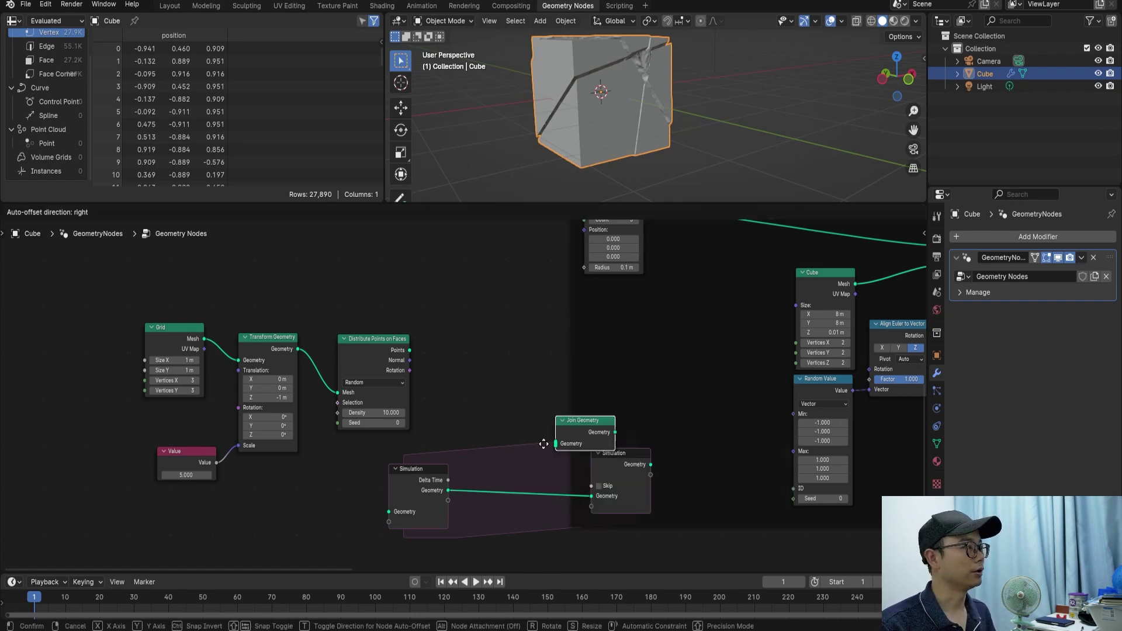
left_click(520, 479)
mouse_move(410, 349)
left_mouse_down()
mouse_move(494, 472)
mouse_move(494, 496)
left_mouse_up()
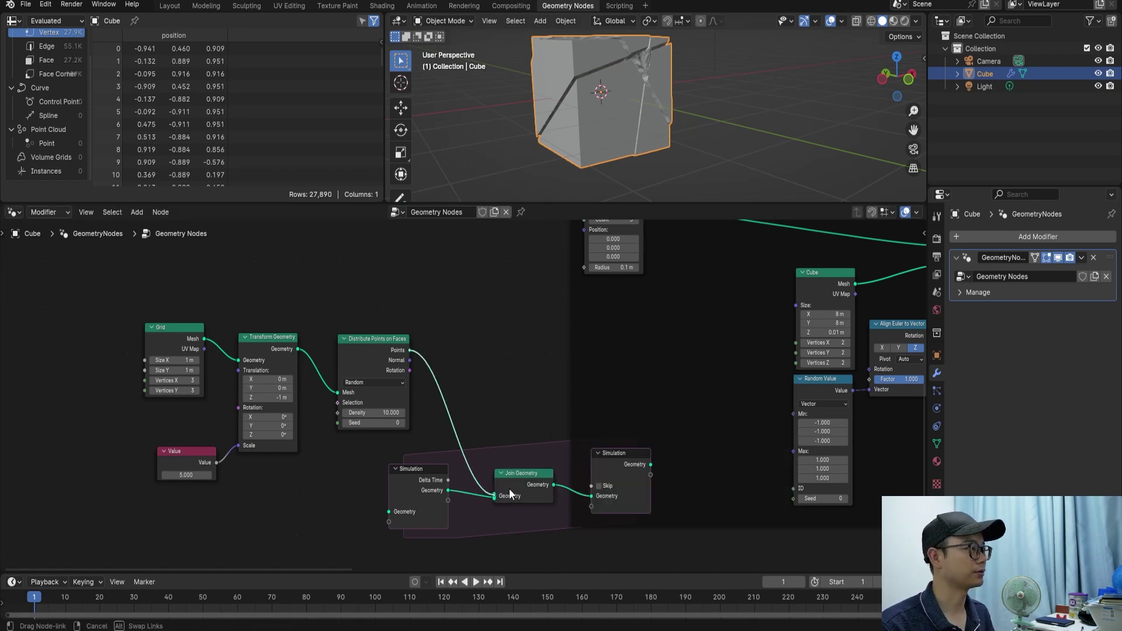
left_click_drag(418, 469, 340, 472)
Insert a duplicated Transform Geometry between zone input and Join, offsetting Z by 0.1 m.
left_click(268, 331)
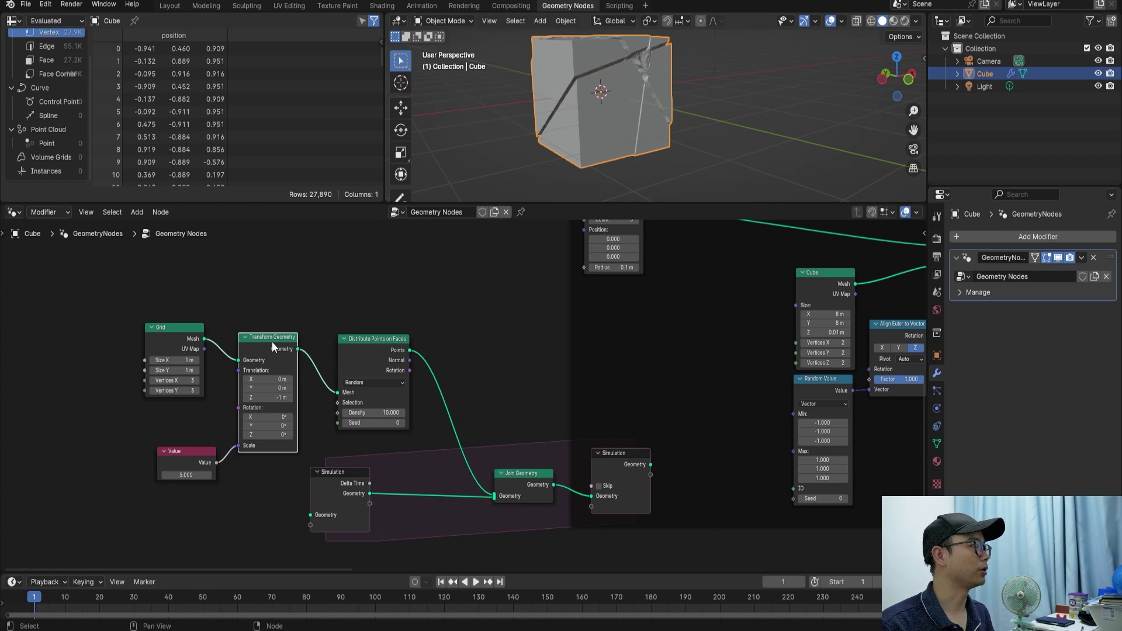
key("shift+d")
left_click(472, 499)
middle_click_drag(471, 500, 421, 444)
scroll(421, 445, "up", 1)
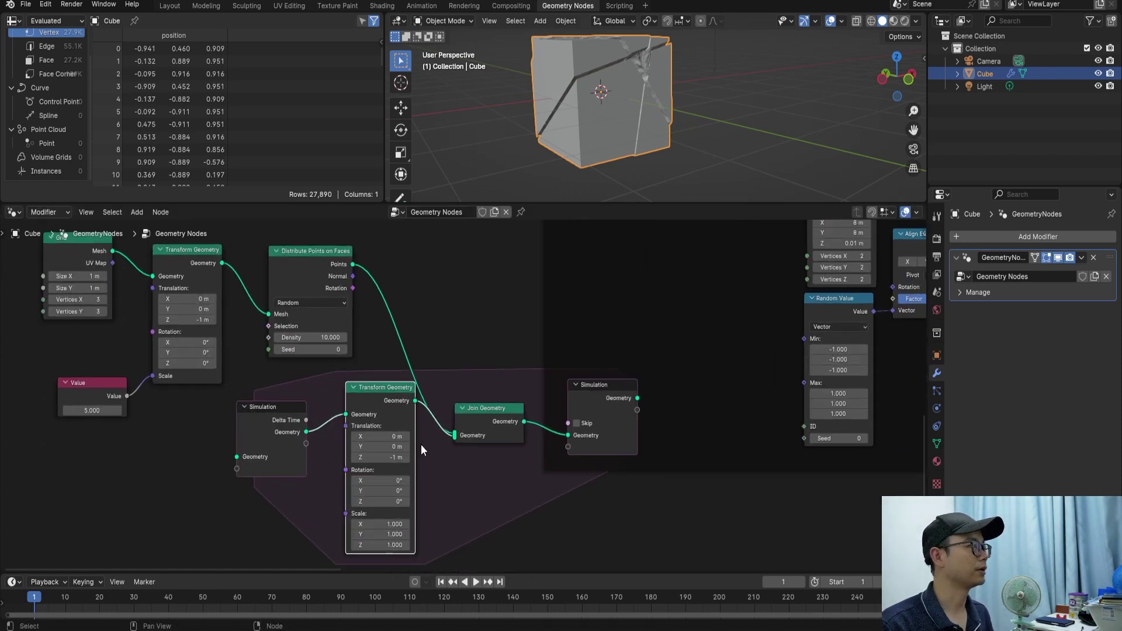
type("0.1")
key("Return")
scroll(400, 480, "down", 1)
left_click_drag(398, 402, 383, 443)
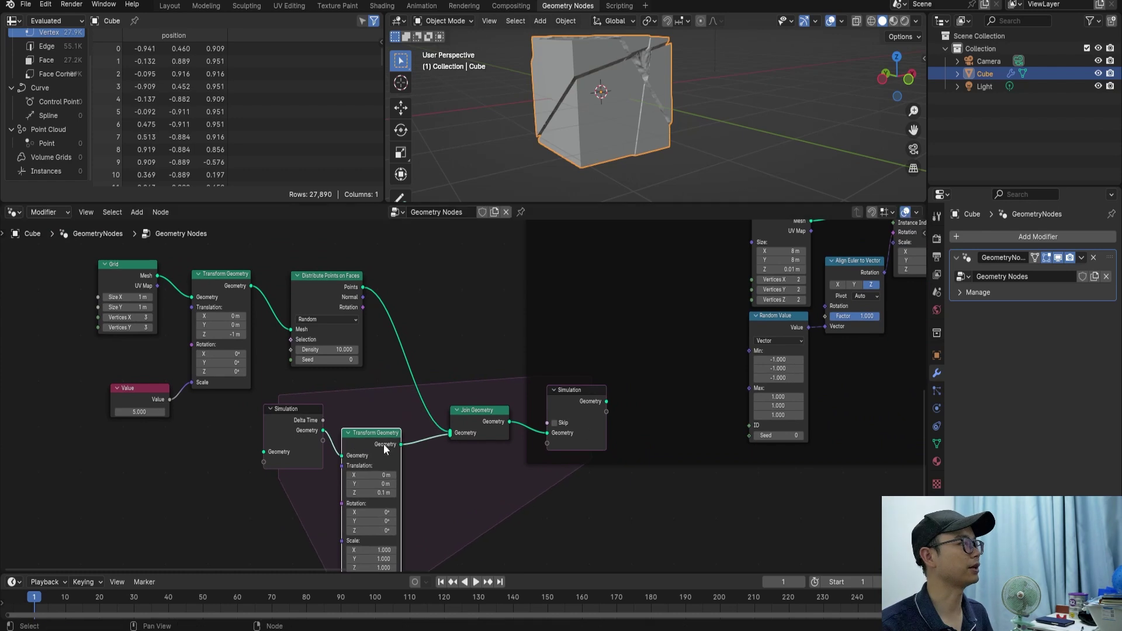
left_click(583, 408)
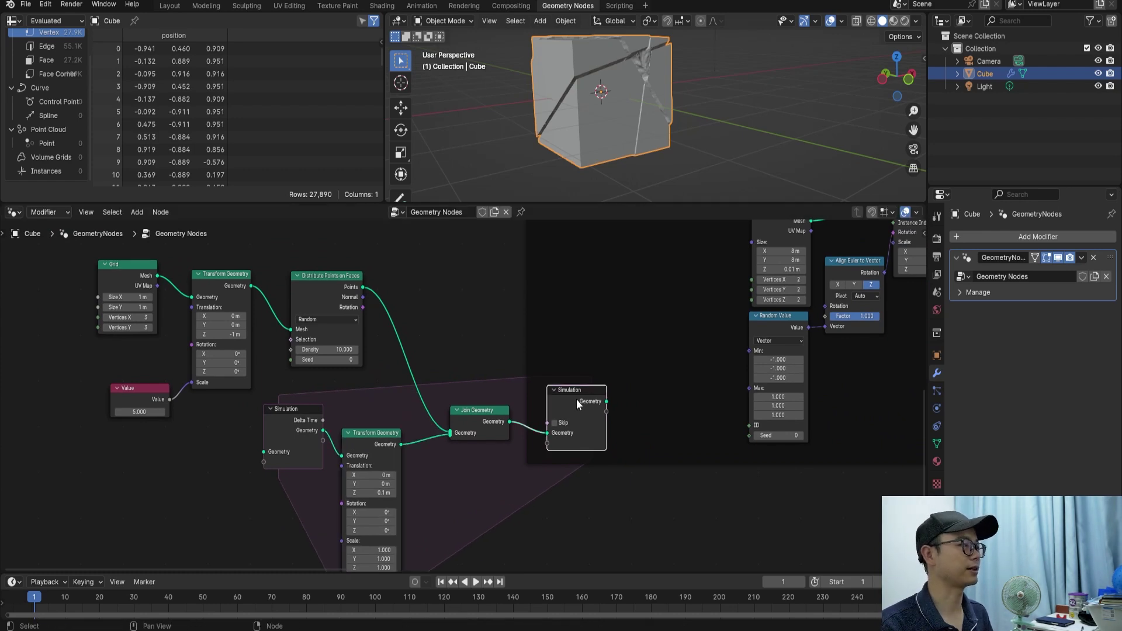
scroll(587, 405, "down", 2)
Preview the simulation output, save, and play to frame 9 to see points stack into columns.
left_click(582, 408, "ctrl+shift")
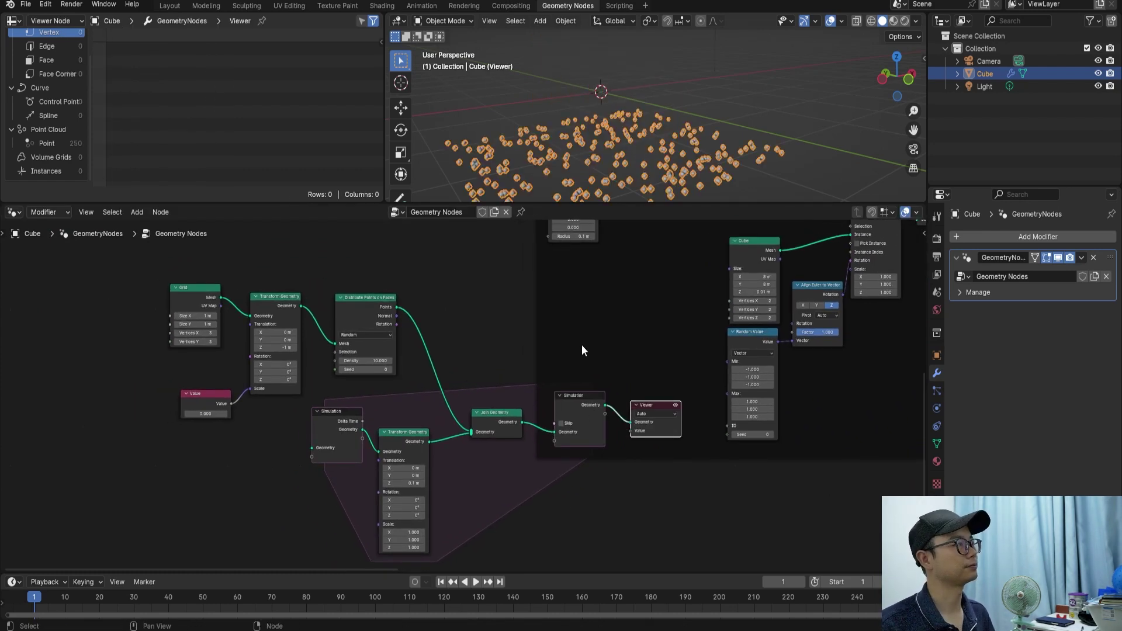
key("ctrl+s")
key("space")
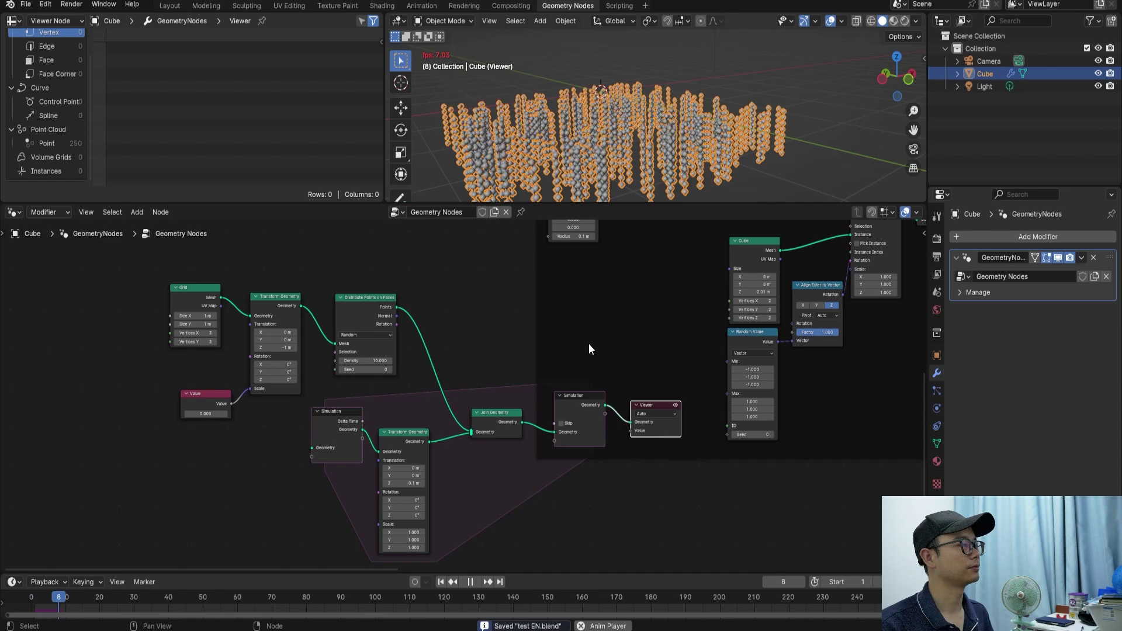
key("space")
scroll(339, 349, "up", 1)
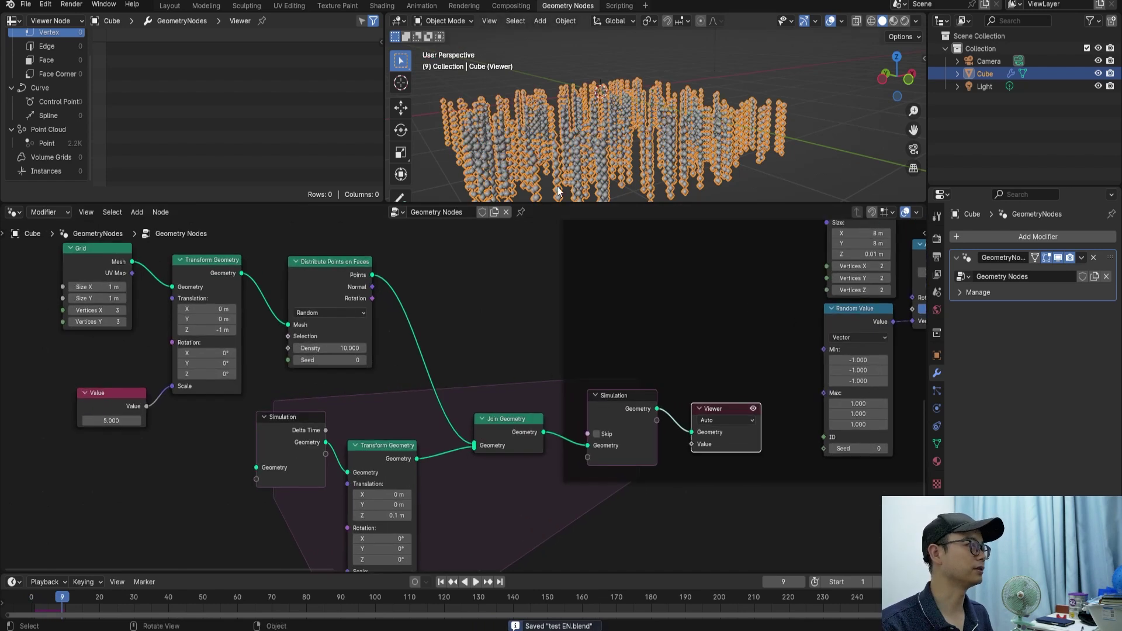
scroll(253, 362, "up", 1)
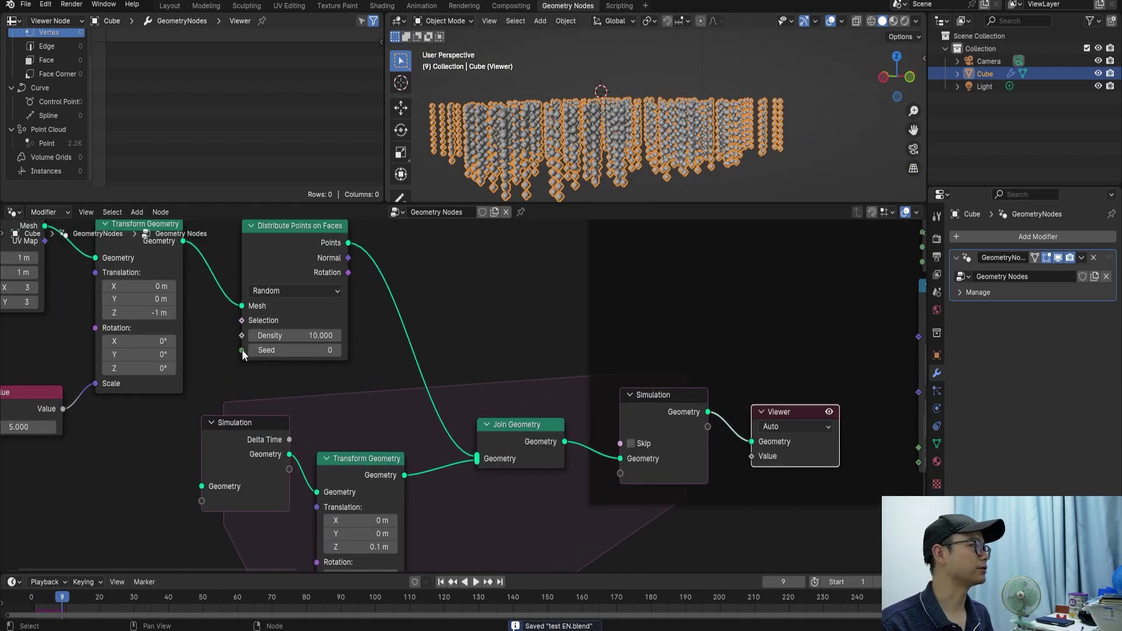
left_click_drag(241, 350, 232, 367)
Drive the distribution Seed with Scene Time Frame and replay the simulation from the start.
type("fra")
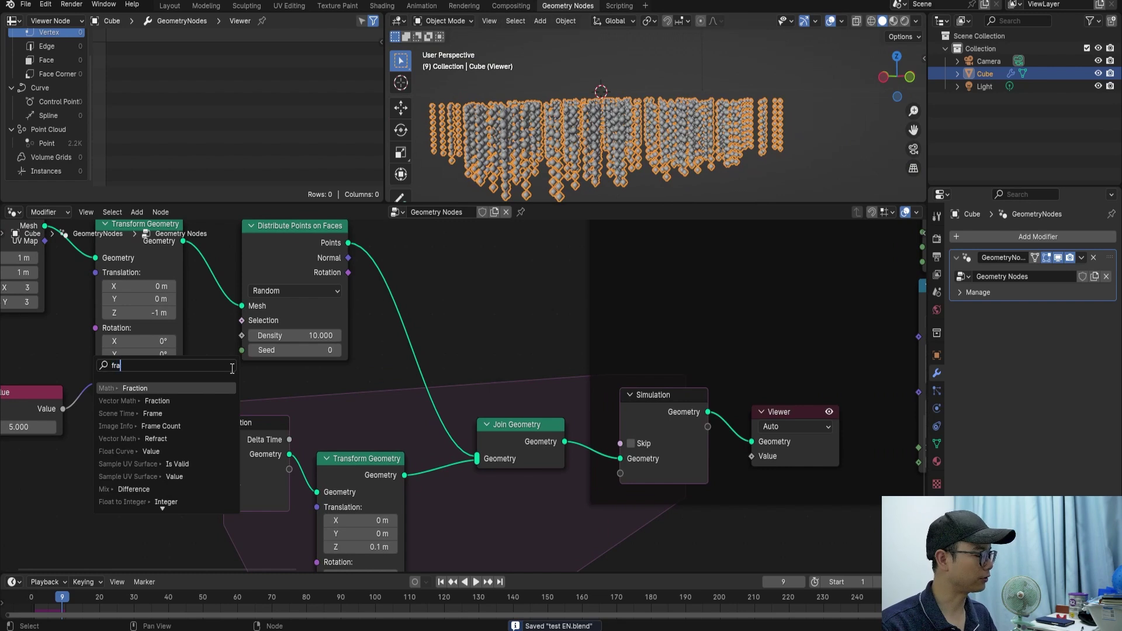
type("me")
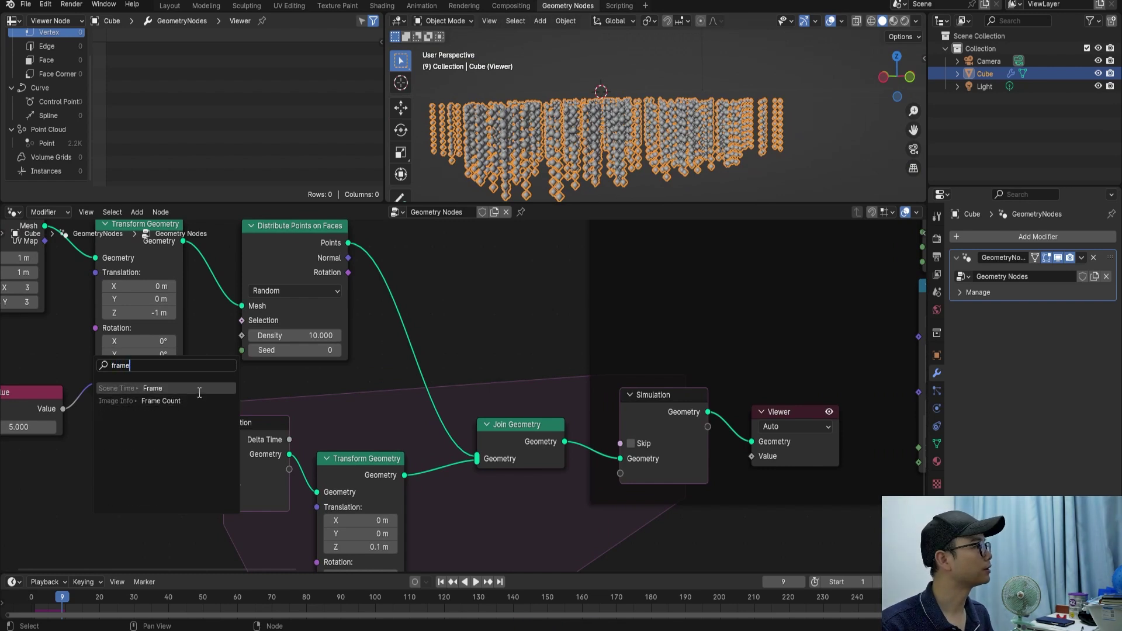
left_click(201, 388)
left_click(299, 412)
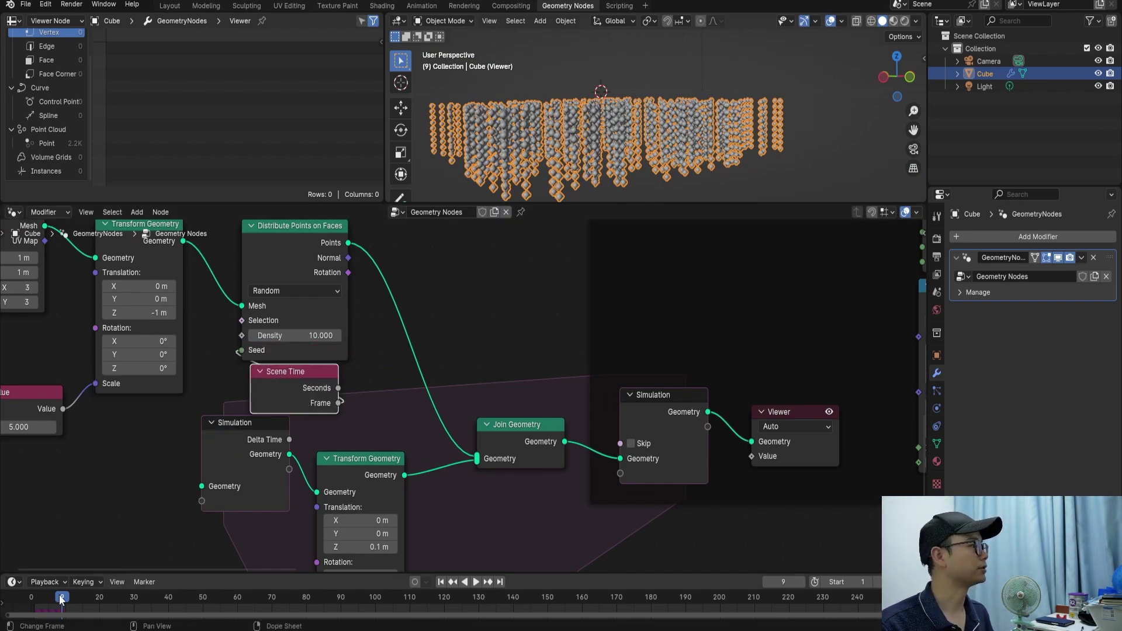
left_click_drag(62, 599, 31, 597)
key("space")
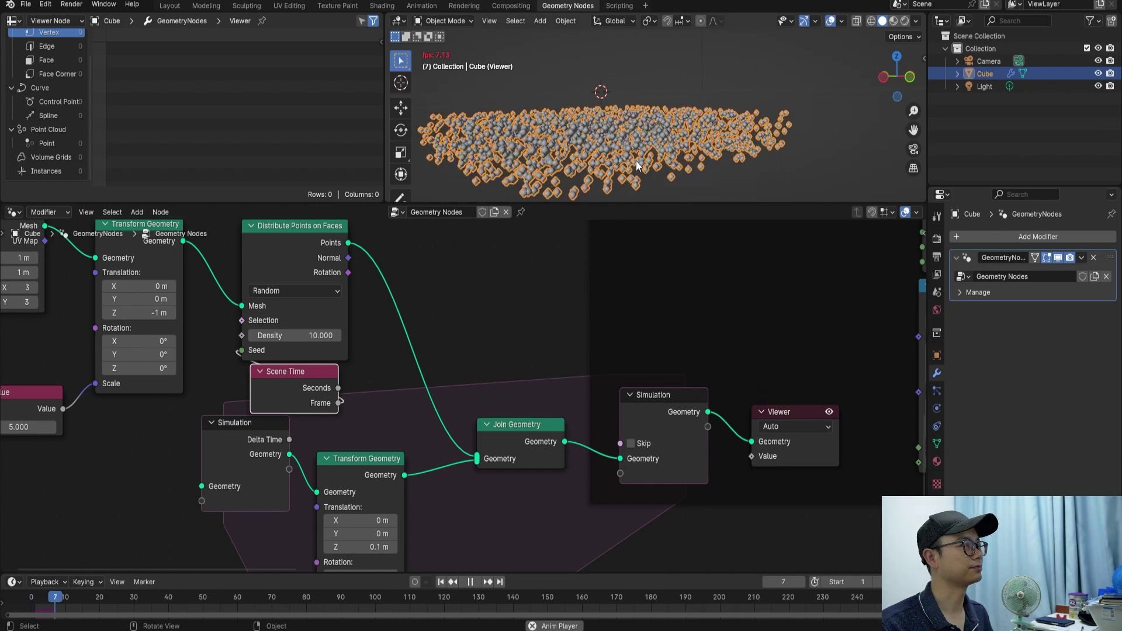
key("space")
Set the Distribute Points Density to 1 and replay from the first frame.
scroll(396, 375, "down", 1)
left_click(310, 340)
type("1")
key("Return")
key("shift+Left")
key("space")
key("space")
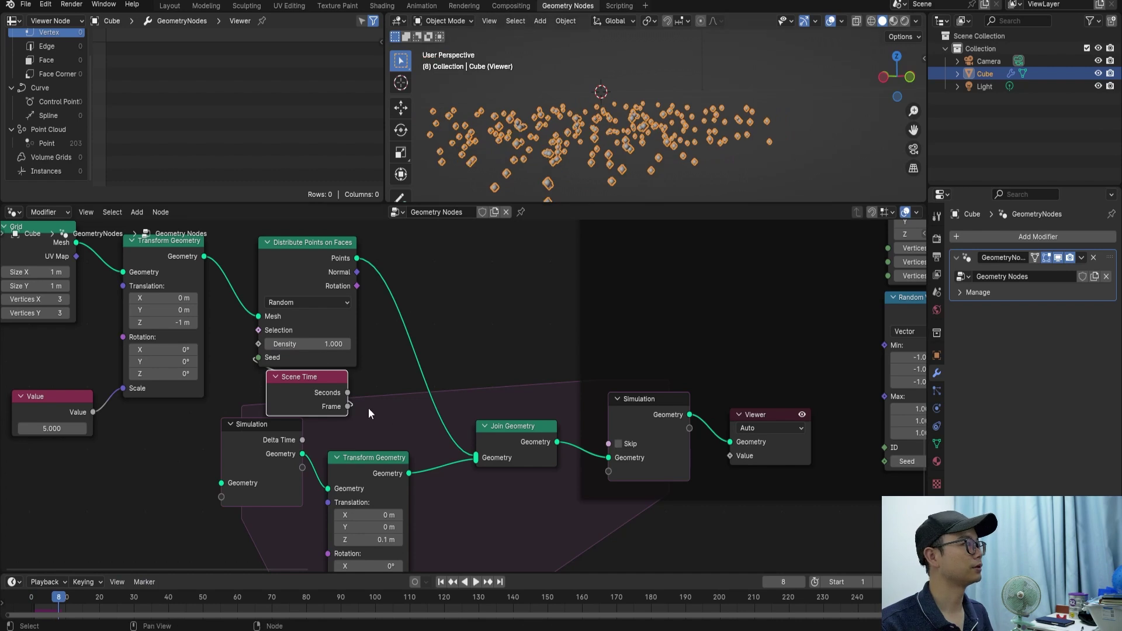
Lower the Density to 0.3, save, and replay the sparser emission from the first frame.
left_click(333, 346)
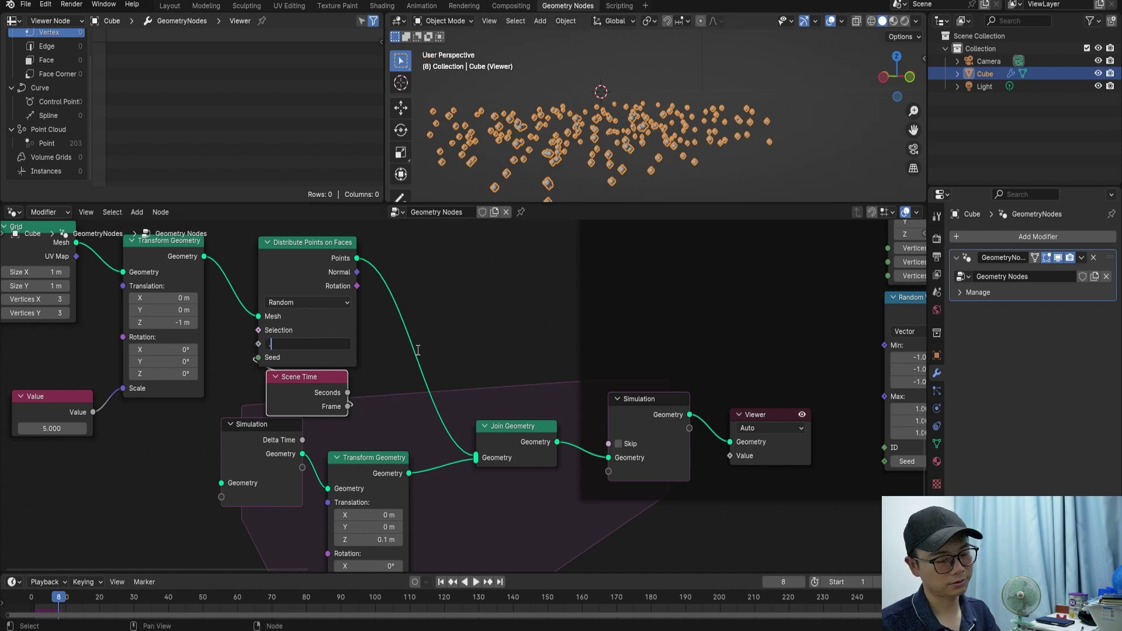
type("300")
key("Return")
key("ctrl+s")
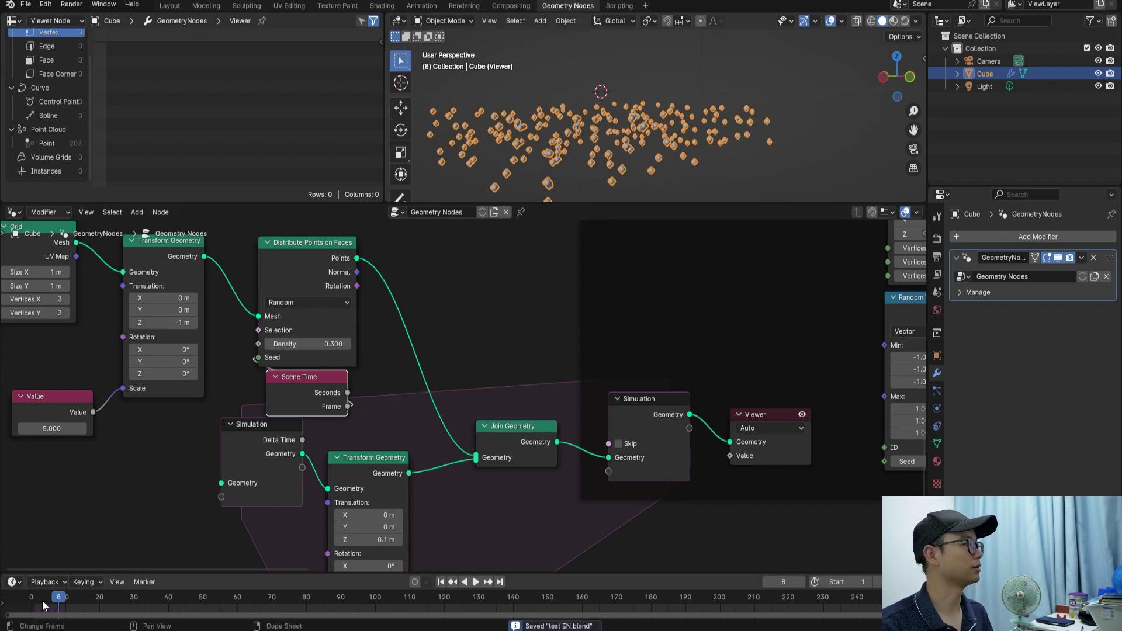
key("shift+Left")
key("space")
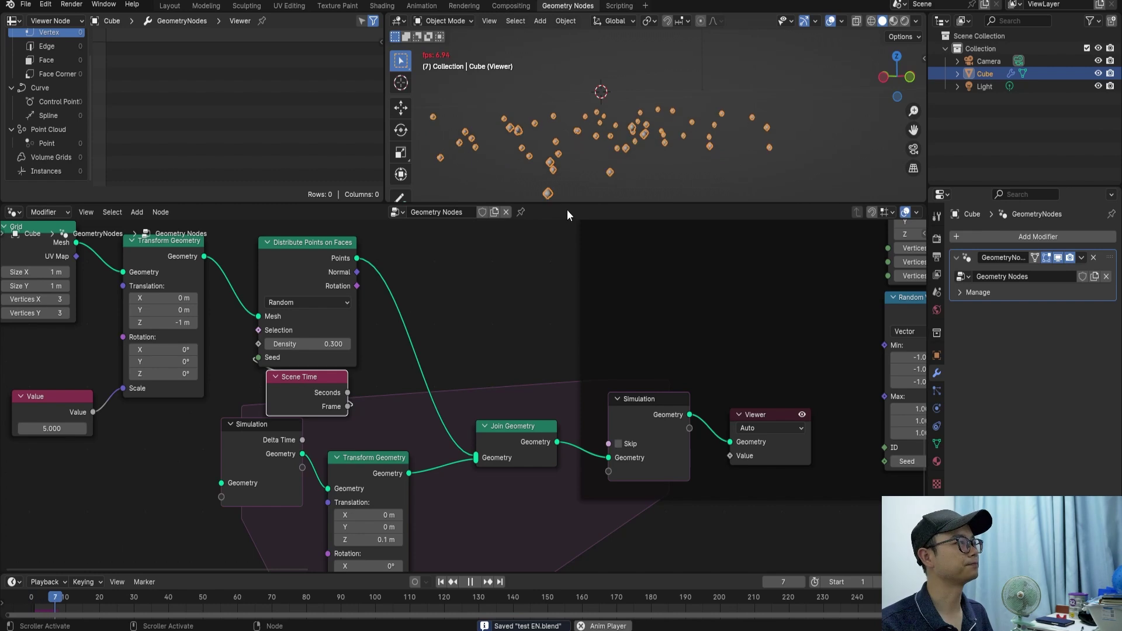
key("space")
key("Home")
Delete the Viewer, cut the Points→Instance on Points link, and wire Simulation Geometry into Points.
left_click(646, 412)
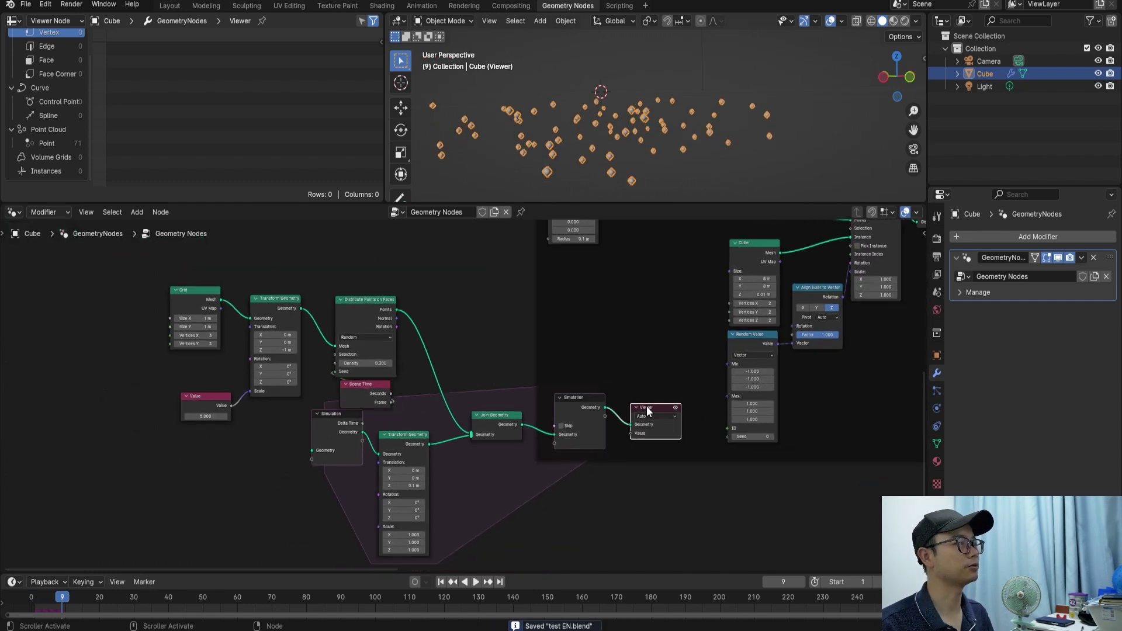
key("x")
mouse_move(600, 424)
left_mouse_down()
mouse_move(588, 346)
mouse_move(573, 419)
mouse_move(583, 334)
left_mouse_up()
middle_click_drag(590, 358, 532, 397)
scroll(532, 397, "up", 2)
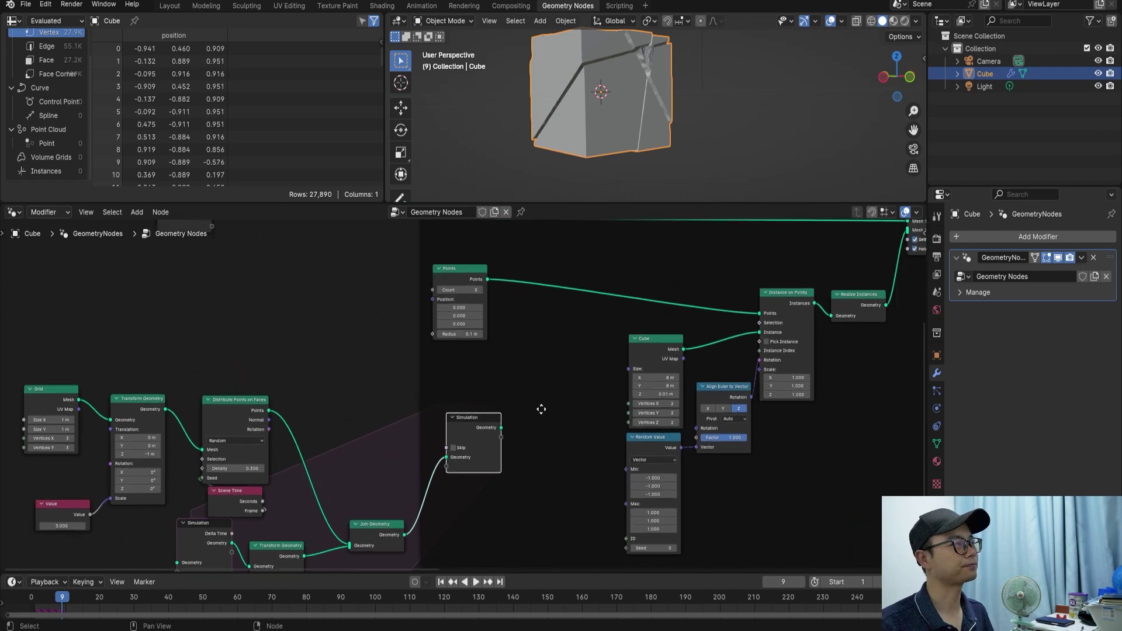
right_click_drag(528, 298, 540, 249, "ctrl")
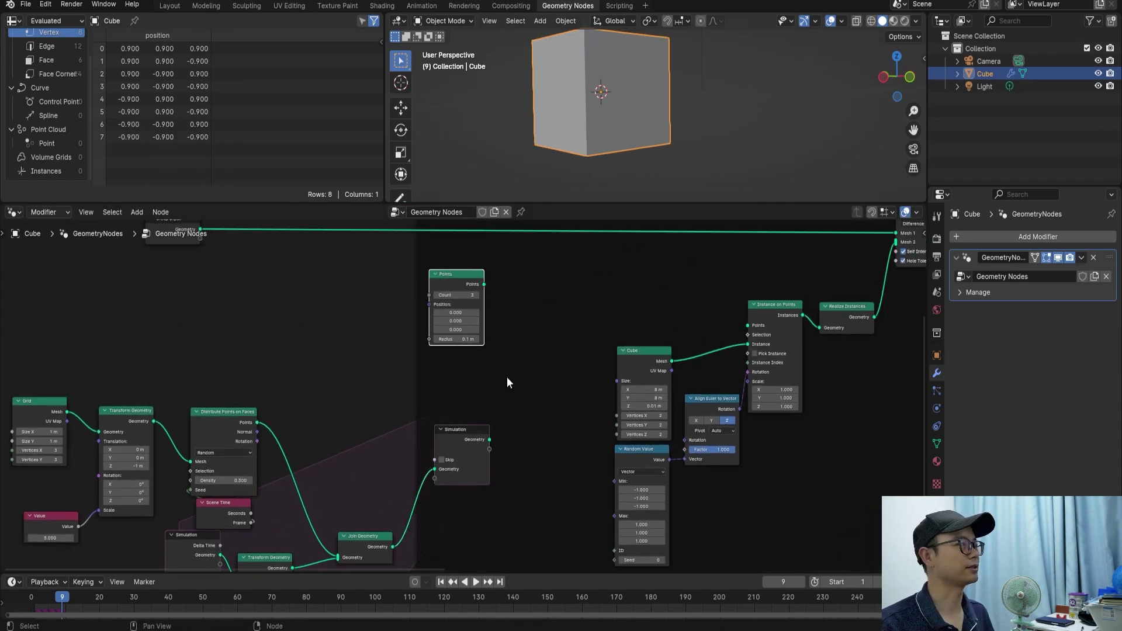
scroll(507, 377, "up", 1)
left_click_drag(493, 442, 769, 314)
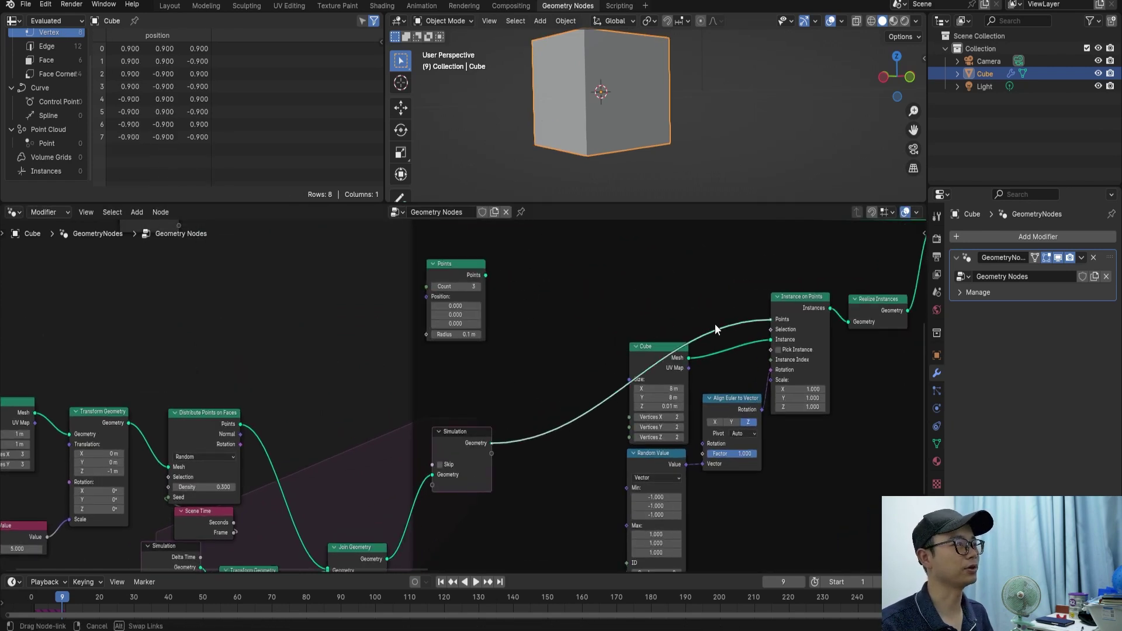
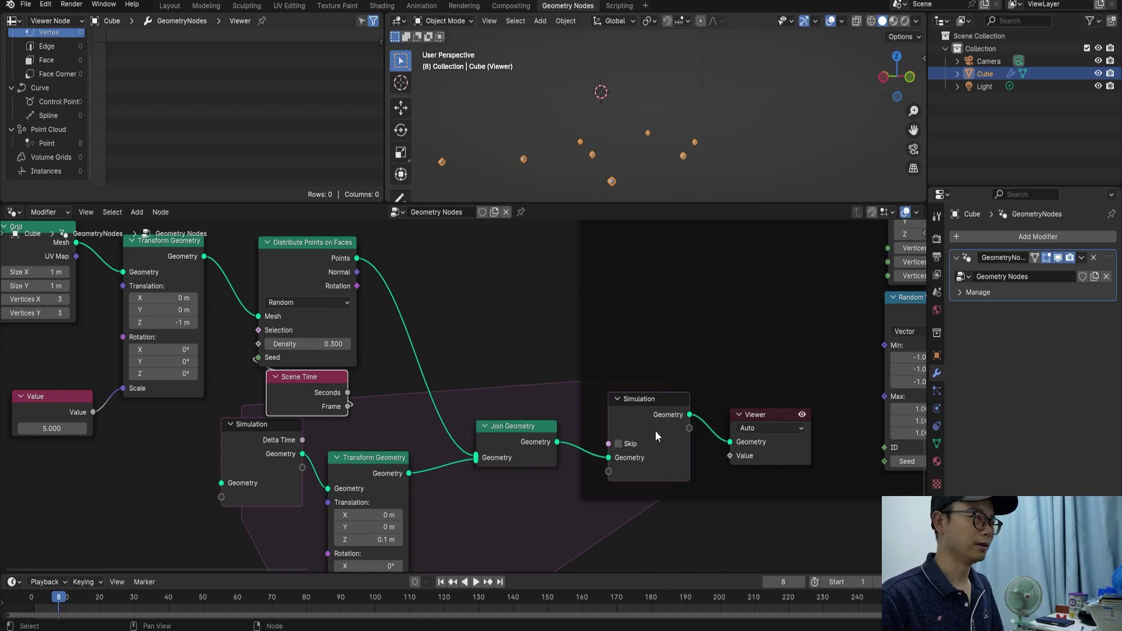
Delete the Viewer node so the viewport shows the fractured cube again.
scroll(656, 430, "down", 2)
scroll(661, 435, "down", 3)
scroll(611, 442, "down", 1)
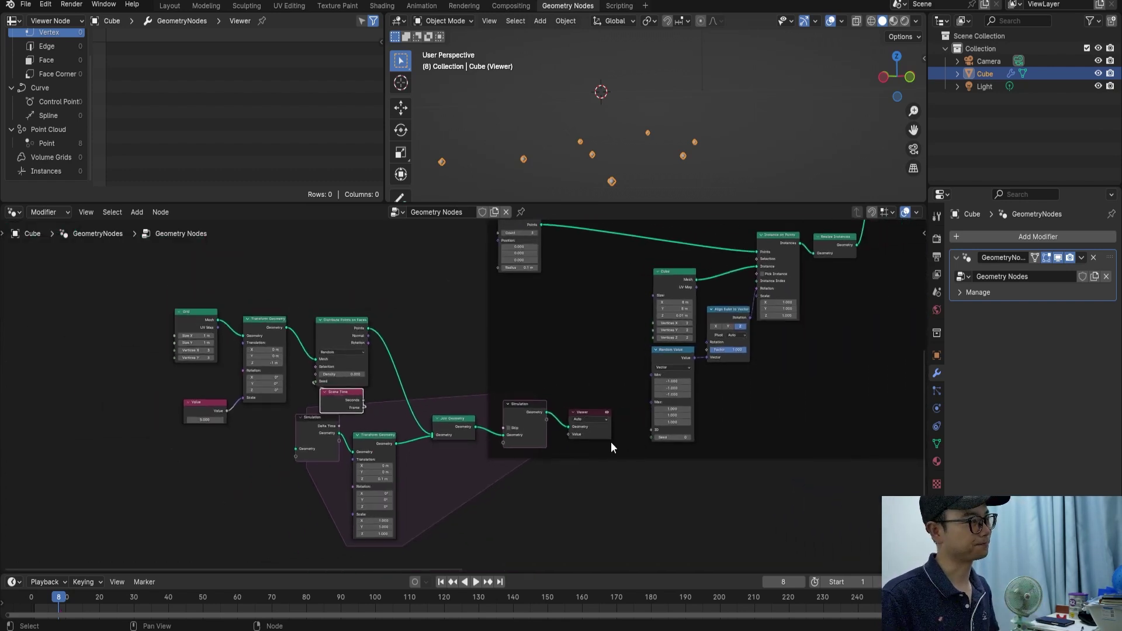
scroll(611, 442, "up", 2)
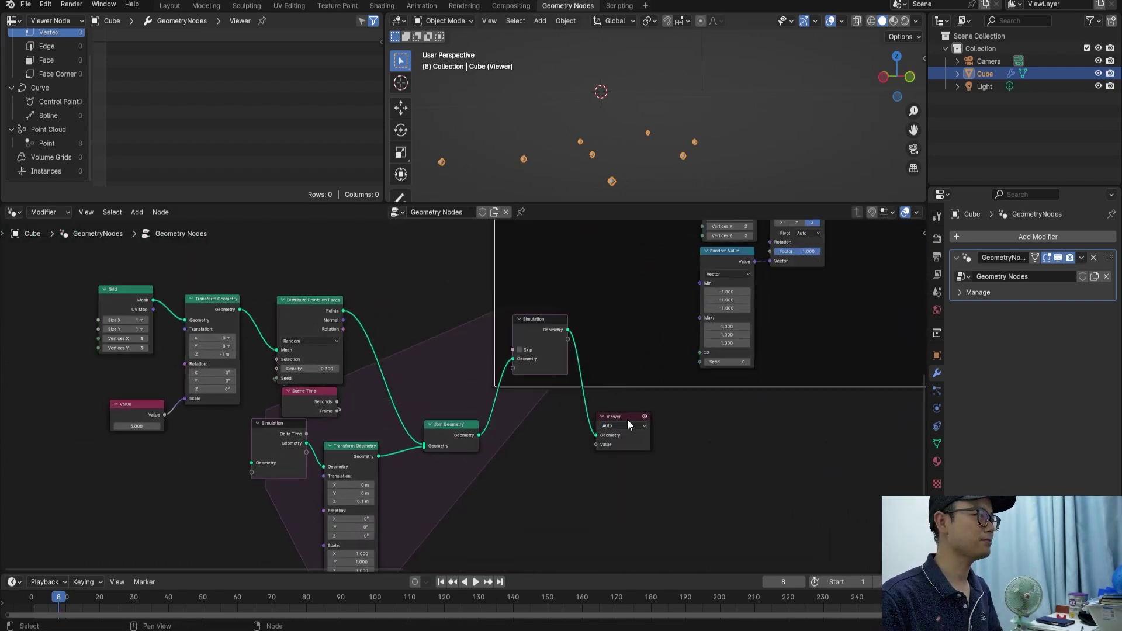
left_click(628, 419)
key("Delete")
Pan over to the displacement nodes and select the Set Position node.
scroll(614, 414, "down", 3)
mouse_move(615, 414)
middle_mouse_down()
mouse_move(669, 380)
mouse_move(777, 352)
mouse_move(560, 369)
middle_mouse_up()
scroll(572, 383, "up", 1)
scroll(721, 378, "up", 3)
left_click(753, 356)
Mute the Set Position node and orbit around the cube to inspect it.
scroll(753, 355, "up", 1)
key("m")
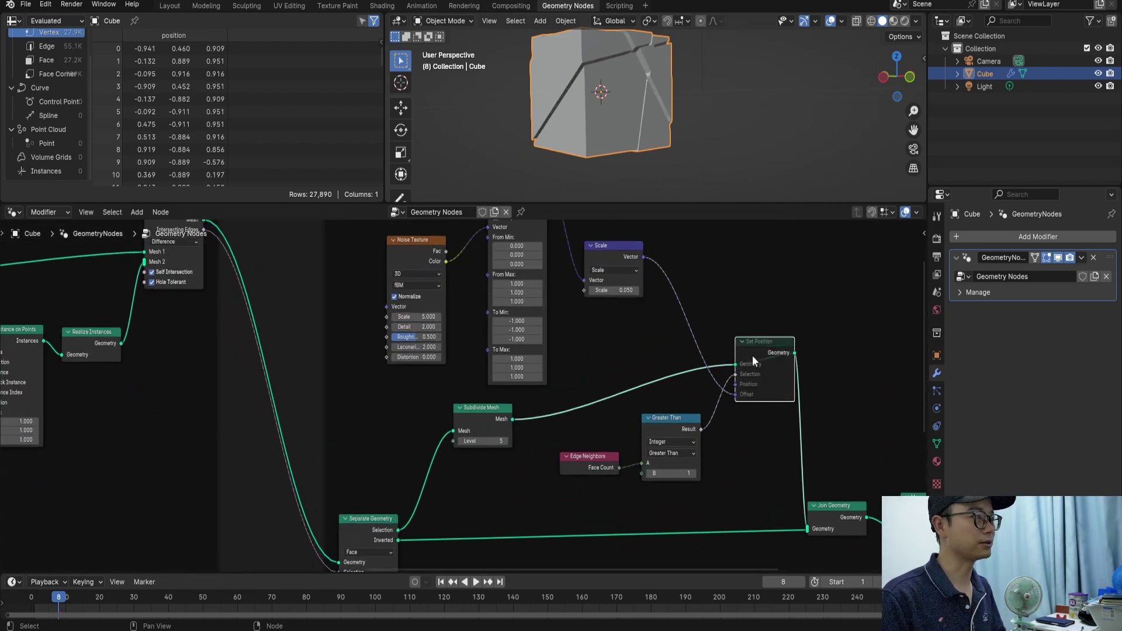
scroll(753, 355, "down", 3)
scroll(765, 356, "down", 2)
middle_click_drag(644, 76, 640, 91)
scroll(424, 406, "down", 2)
middle_click_drag(218, 403, 535, 386)
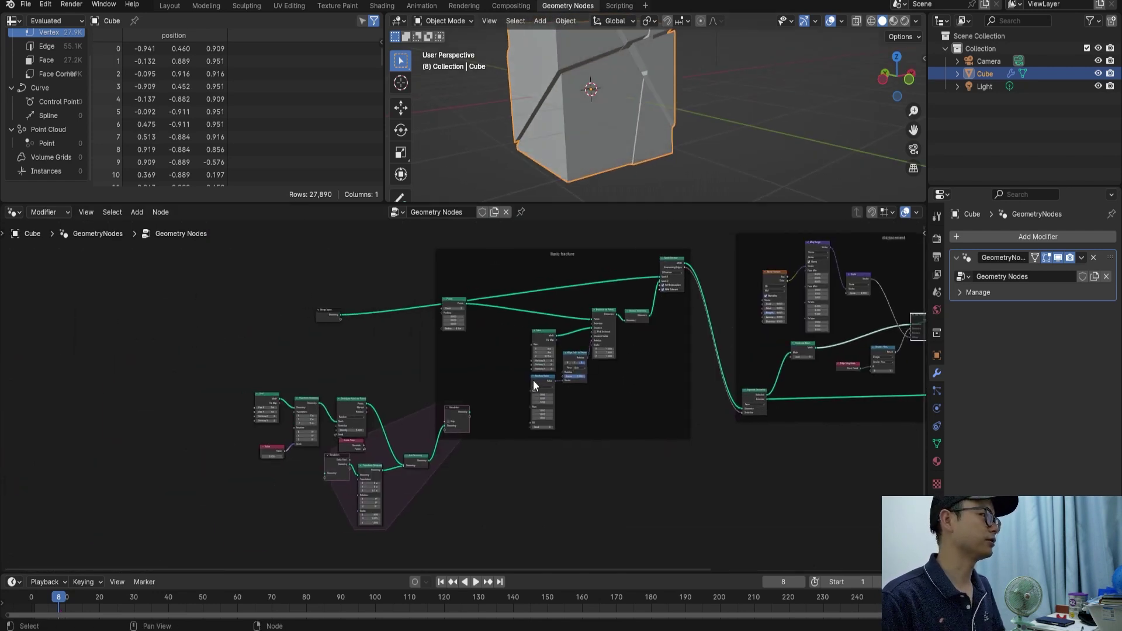
scroll(515, 401, "up", 2)
scroll(493, 413, "up", 3)
Detach the Points node and drag a link from Simulation's Geometry toward Instance on Points.
middle_click_drag(477, 454, 473, 480)
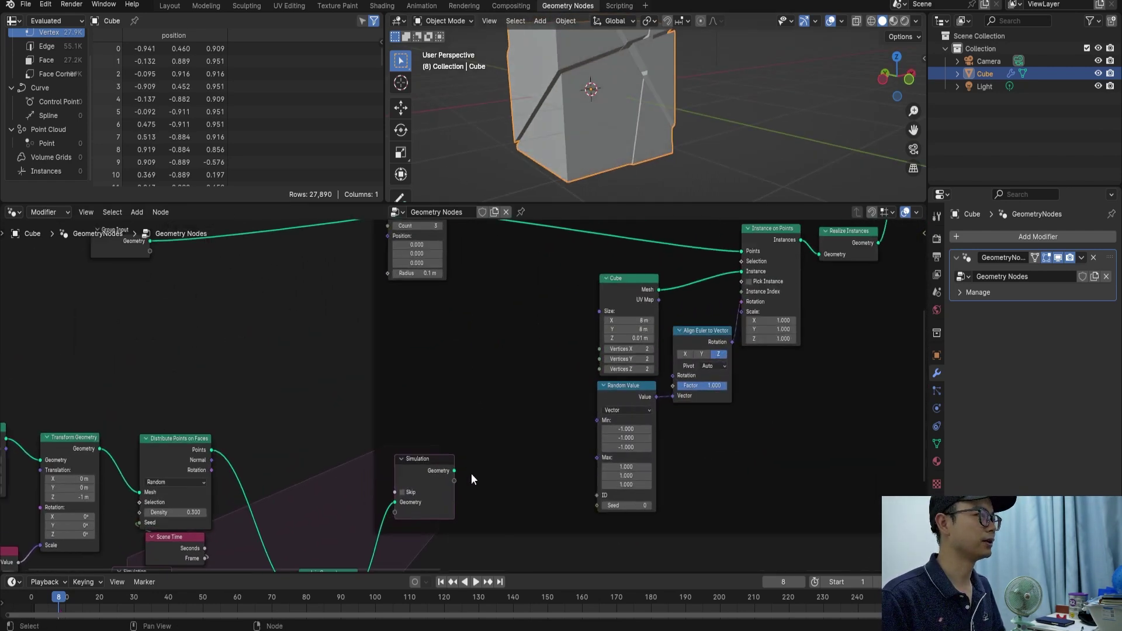
scroll(462, 482, "up", 1)
scroll(465, 478, "down", 1)
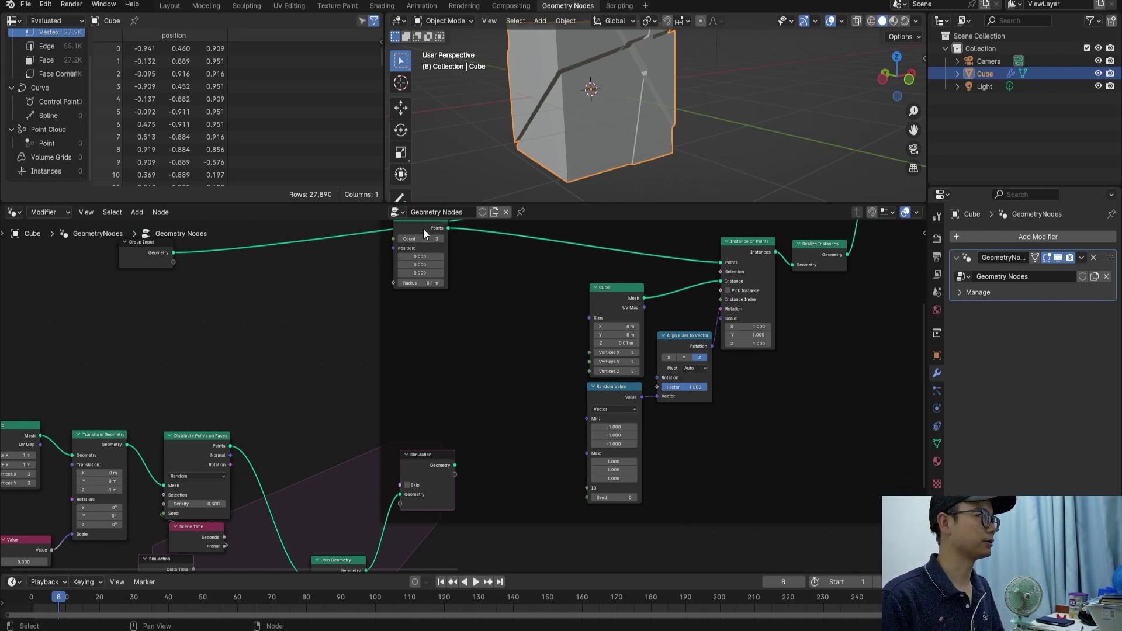
left_click_drag(424, 229, 369, 319, "alt")
scroll(467, 403, "down", 2)
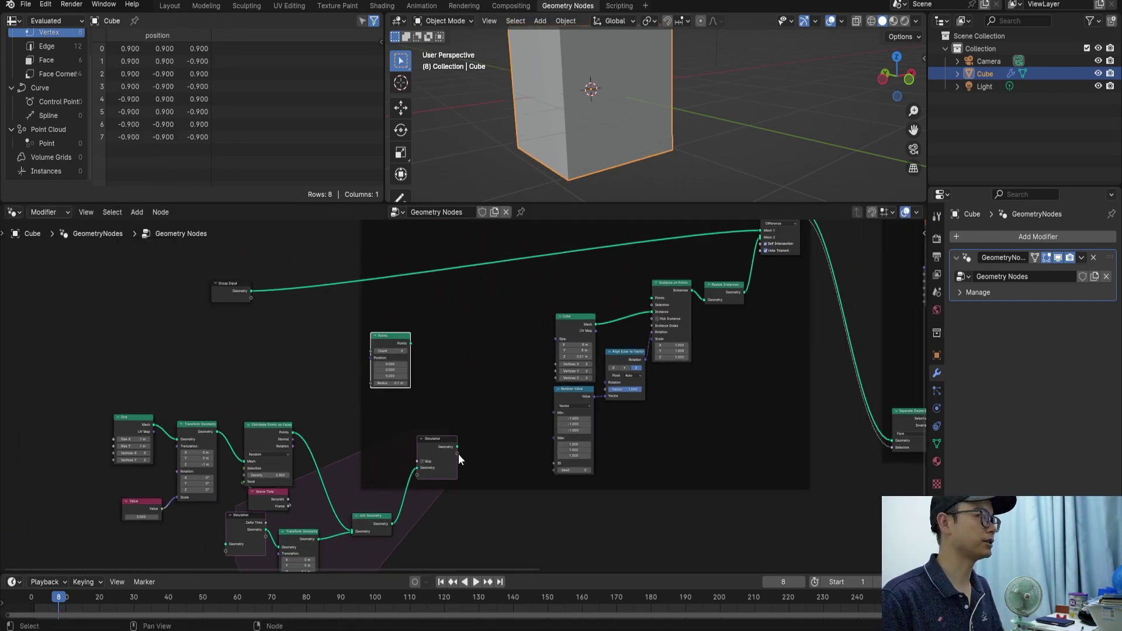
mouse_move(458, 449)
left_mouse_down()
mouse_move(623, 98)
mouse_move(625, 107)
left_mouse_up()
Save the file, then replay the simulation from frame 1 and stop at frame 2.
key("ctrl+s")
mouse_move(623, 107)
middle_mouse_down()
mouse_move(662, 157)
mouse_move(645, 130)
middle_mouse_up()
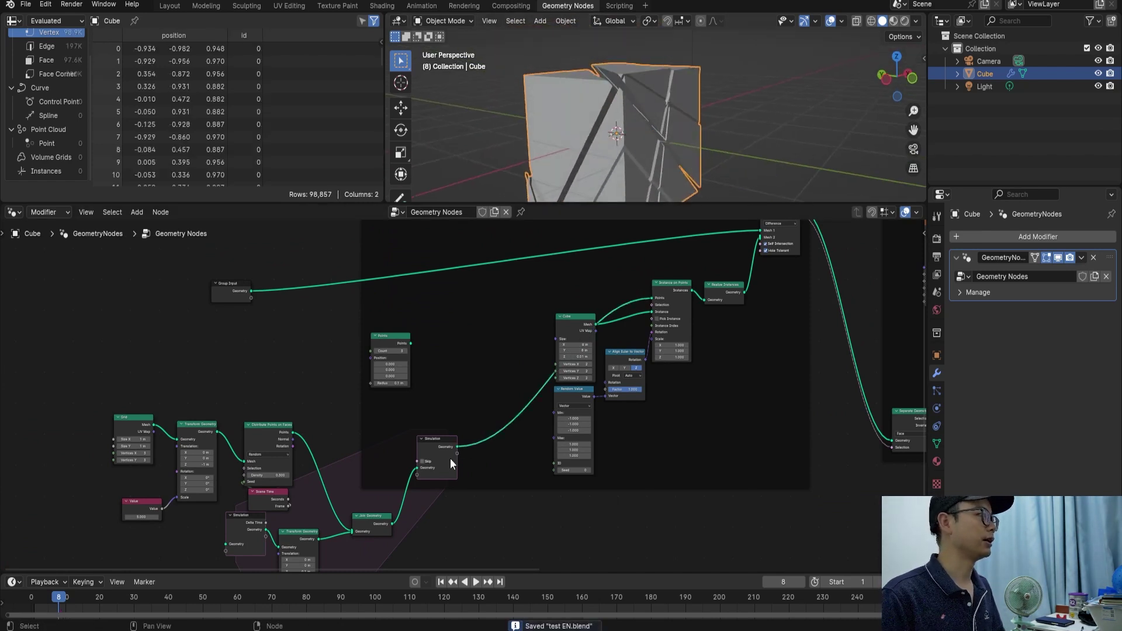
scroll(450, 459, "up", 1)
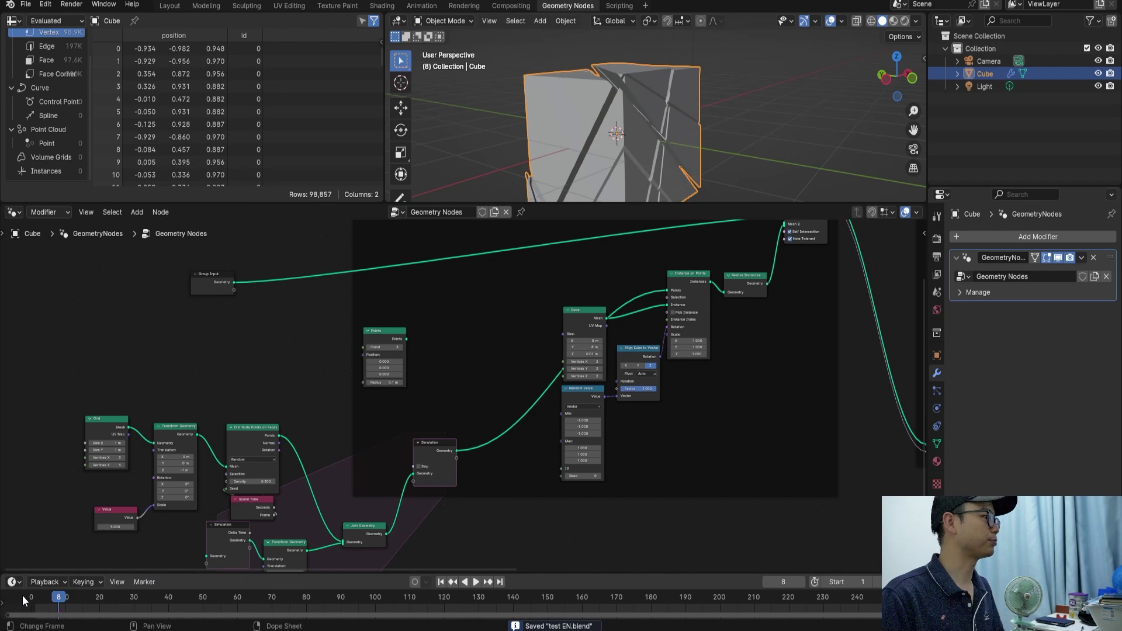
key("shift+Left")
key("space")
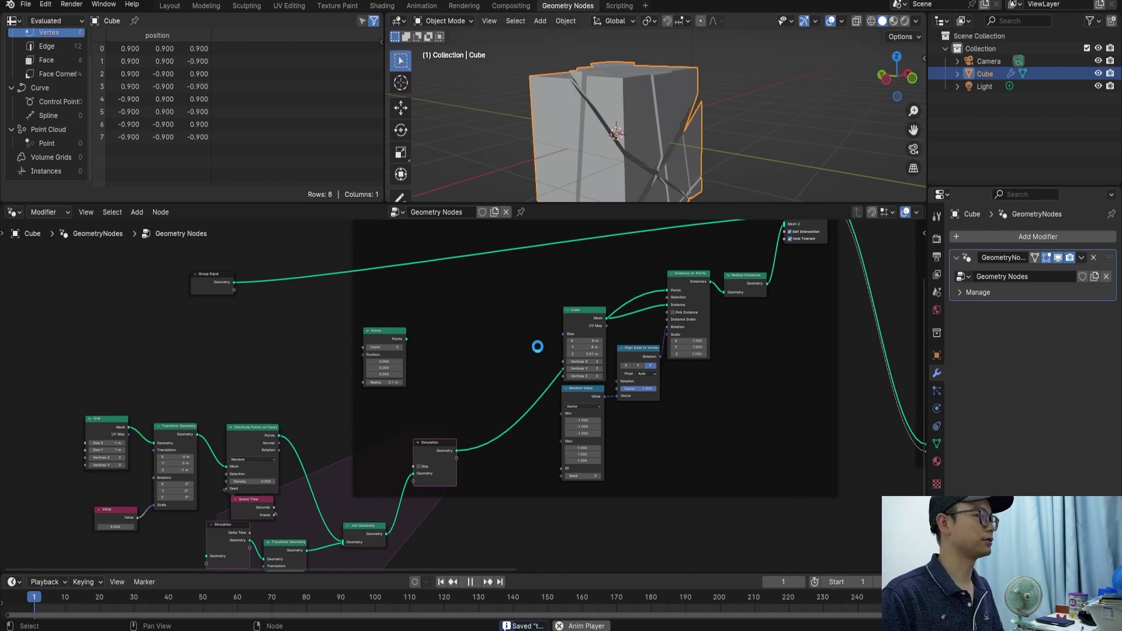
key("space")
Move Group Output right to make room and add a Bake node found by searching 'bake'.
scroll(552, 464, "down", 5, "ctrl")
scroll(603, 450, "down", 5, "ctrl")
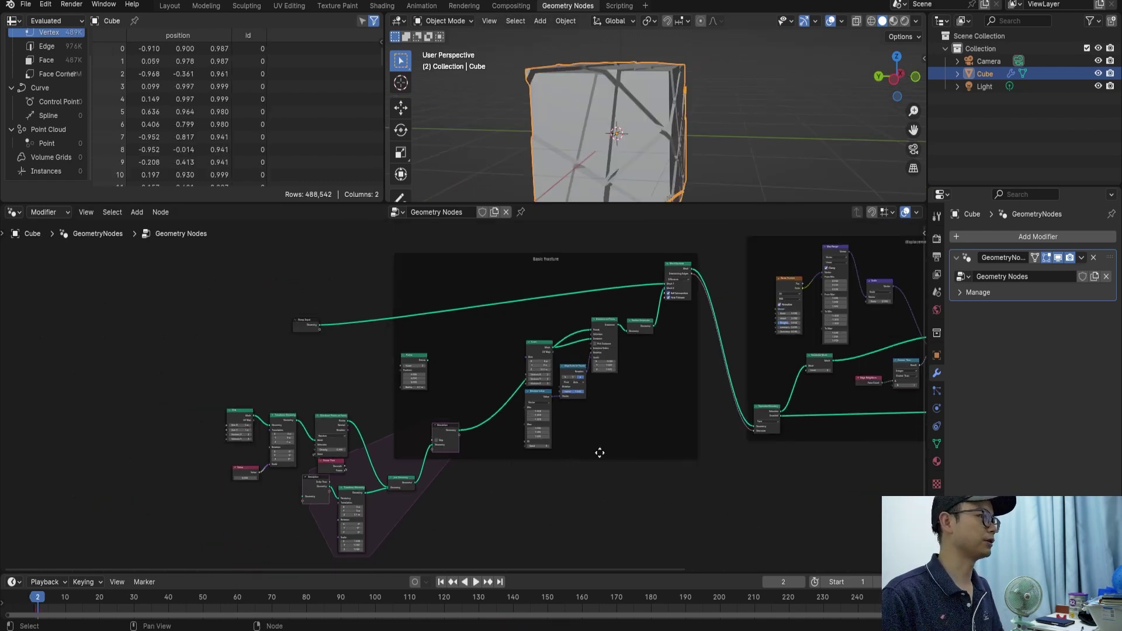
scroll(581, 443, "down", 5, "ctrl")
scroll(560, 416, "down", 5, "ctrl")
scroll(560, 417, "up", 3)
left_click_drag(645, 329, 845, 414)
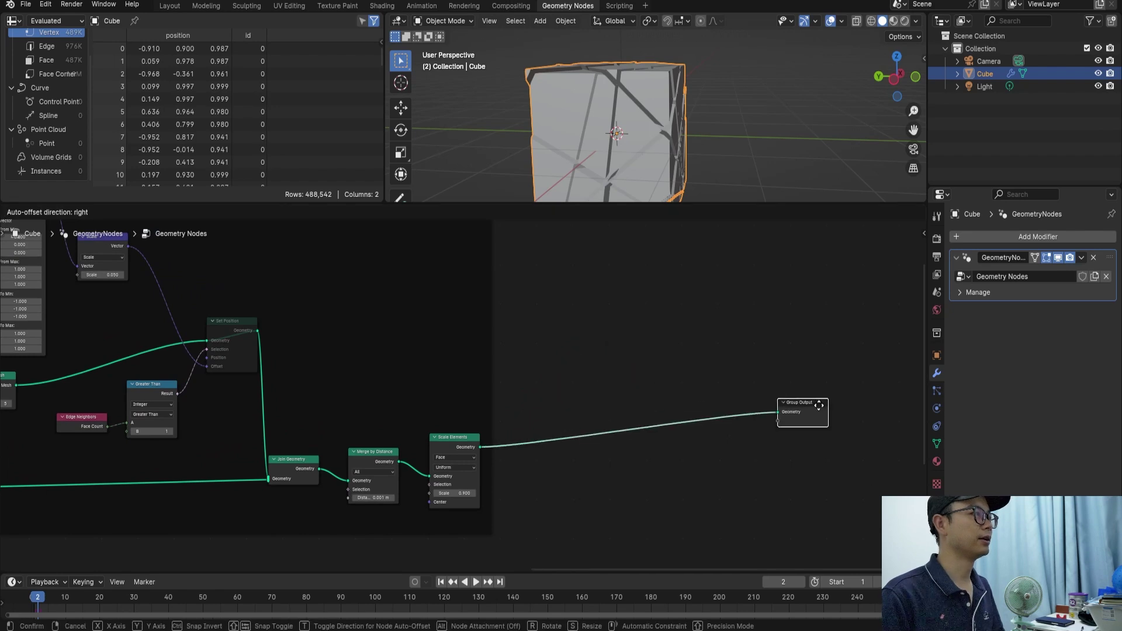
key("shift+a")
left_click(605, 372)
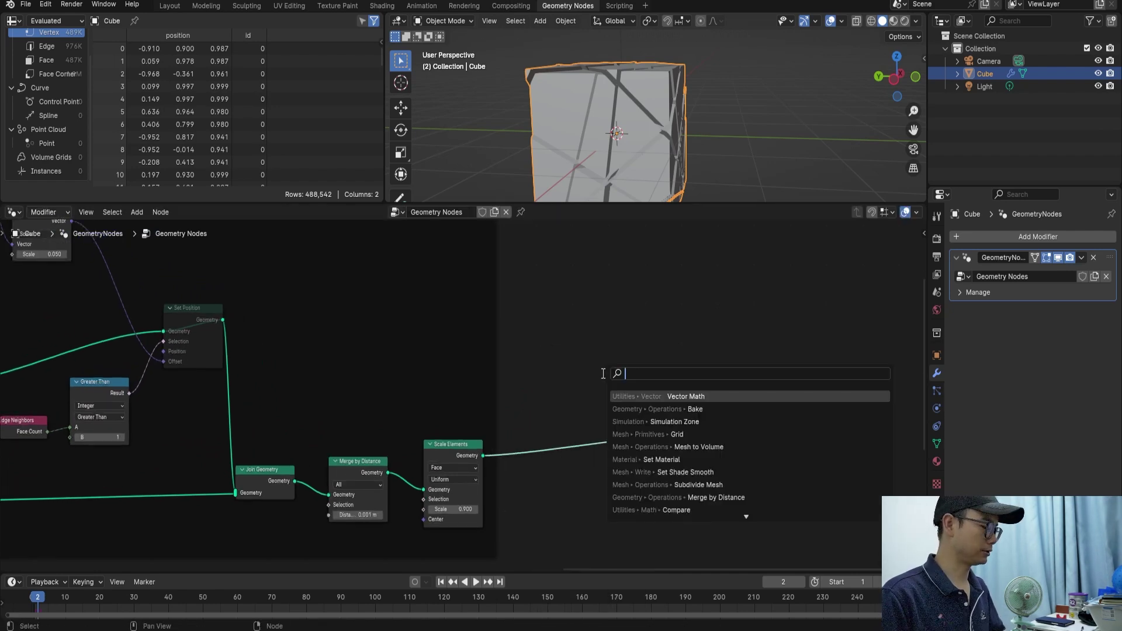
type("ba'ke")
key("Return")
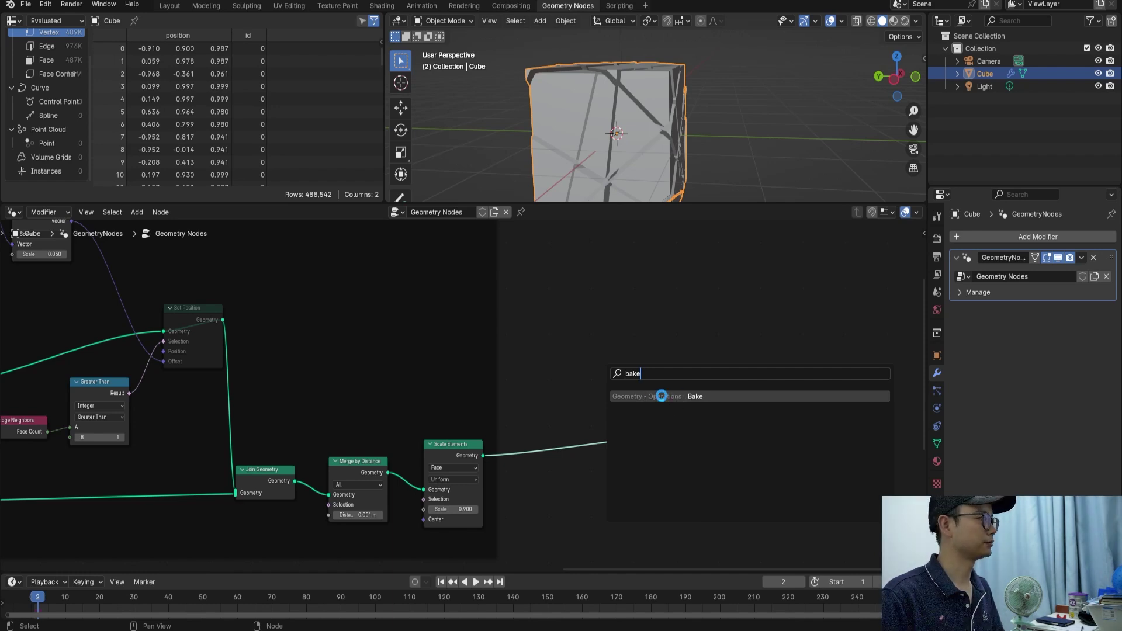
left_click(694, 396)
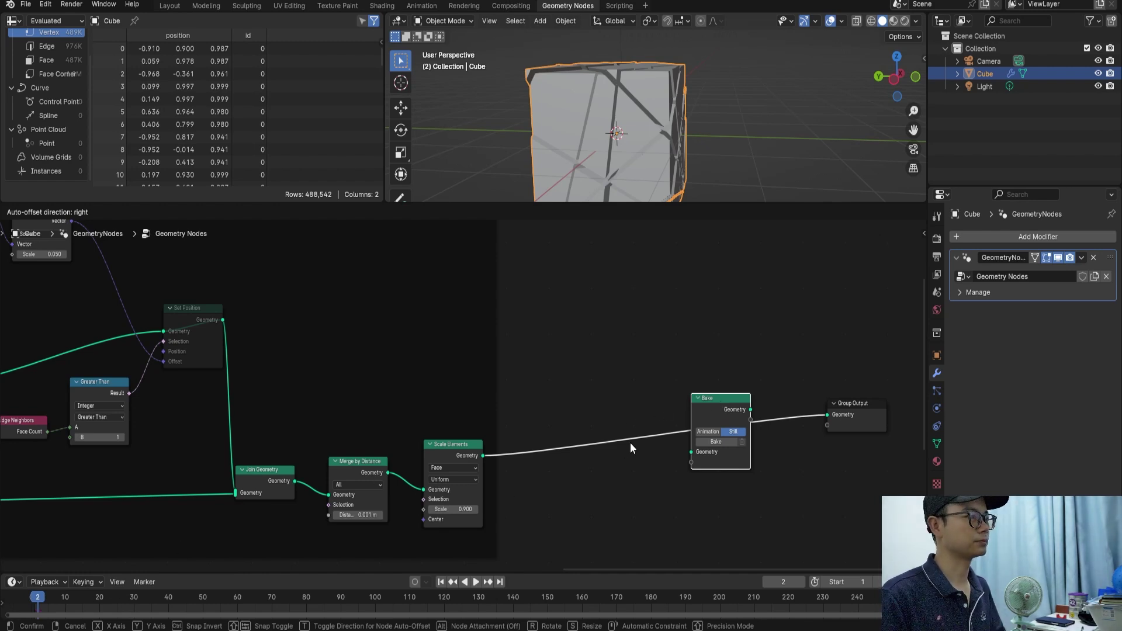
Drop the Bake node onto the Scale Elements–Group Output link and save the file.
left_click(731, 398)
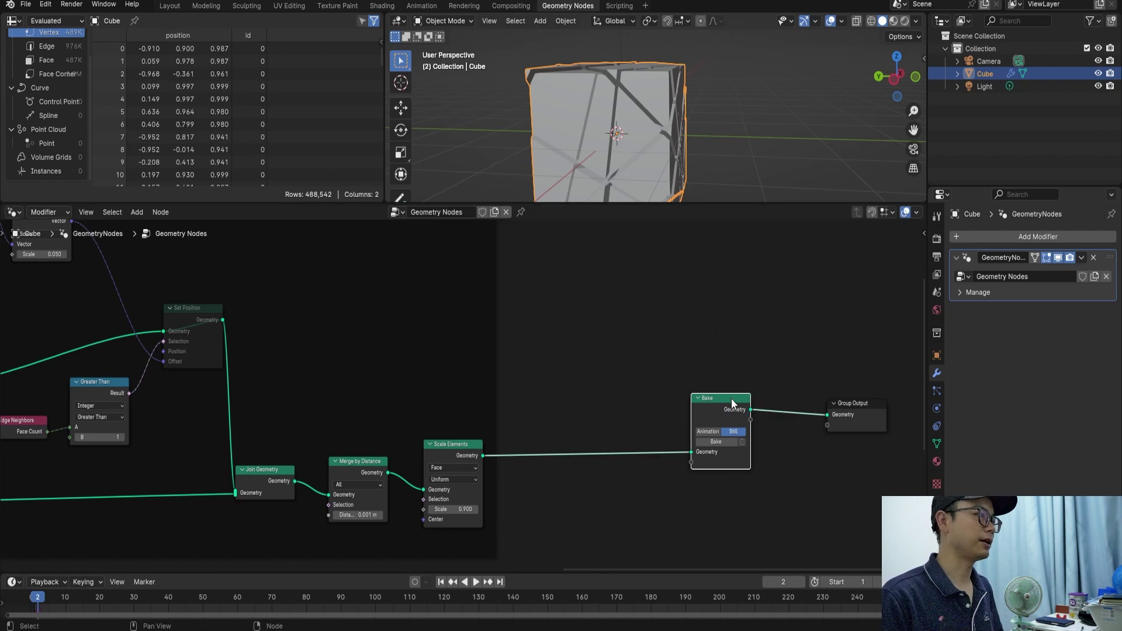
scroll(537, 428, "down", 1)
middle_click_drag(537, 427, 724, 438)
scroll(724, 438, "up", 1)
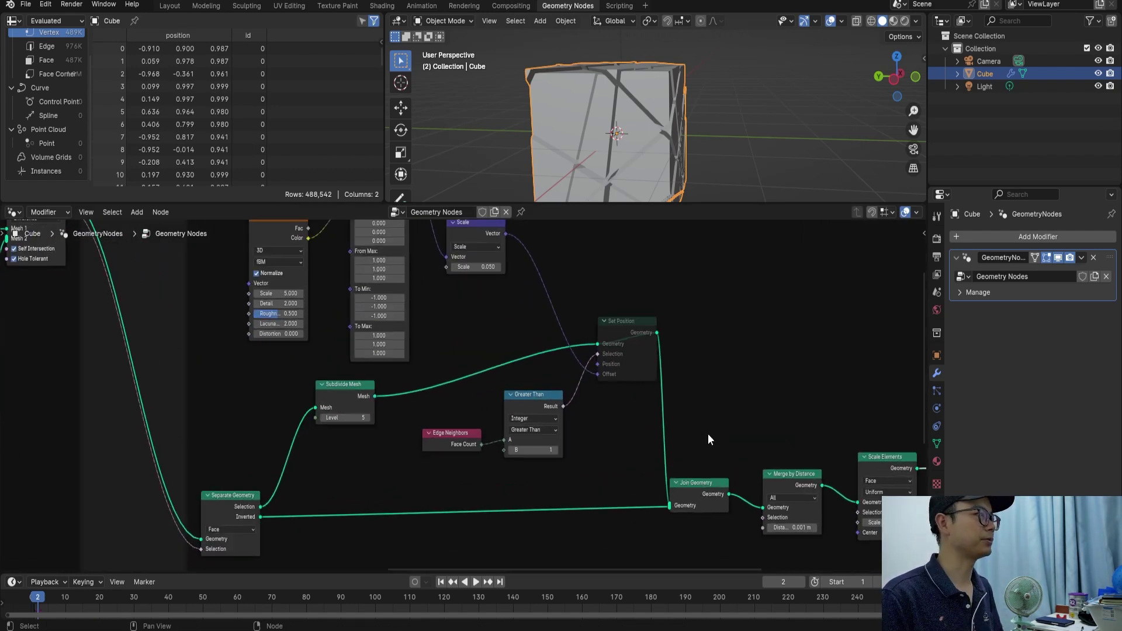
key("ctrl+s")
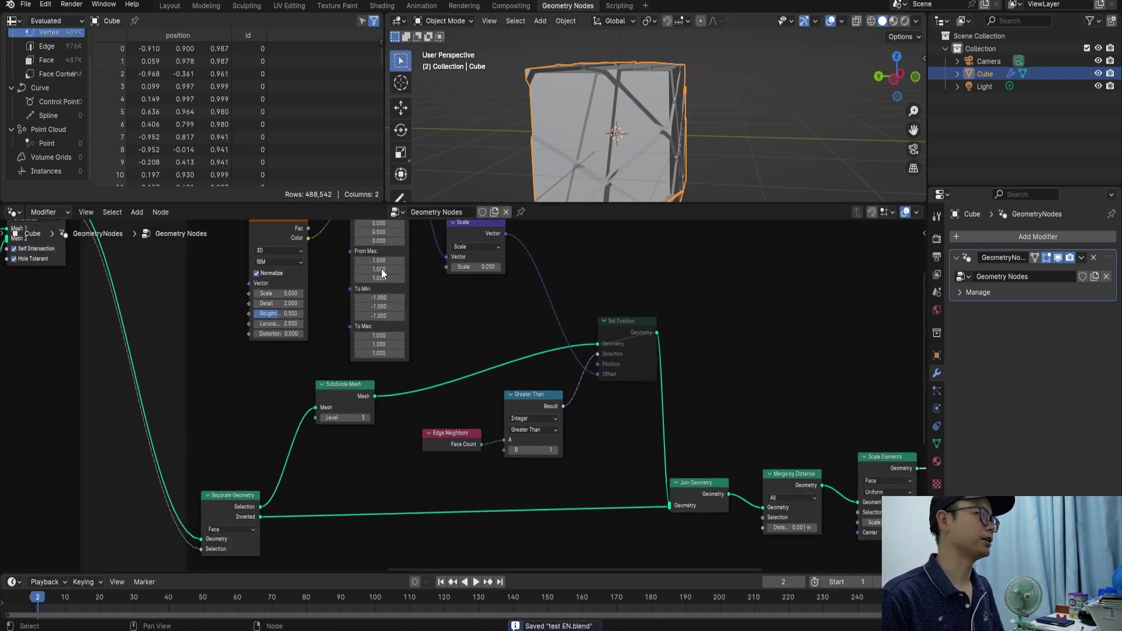
Reposition the Join Geometry node and move the displacement frame with its nodes right.
scroll(569, 371, "right", 1)
middle_click_drag(646, 130, 584, 137)
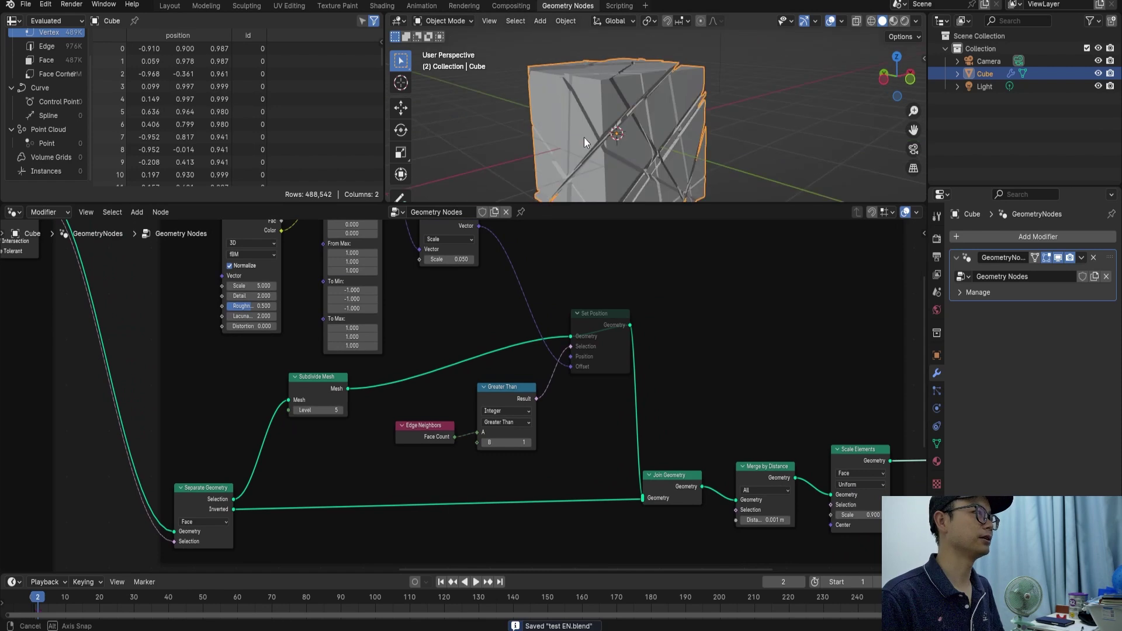
scroll(593, 421, "down", 2)
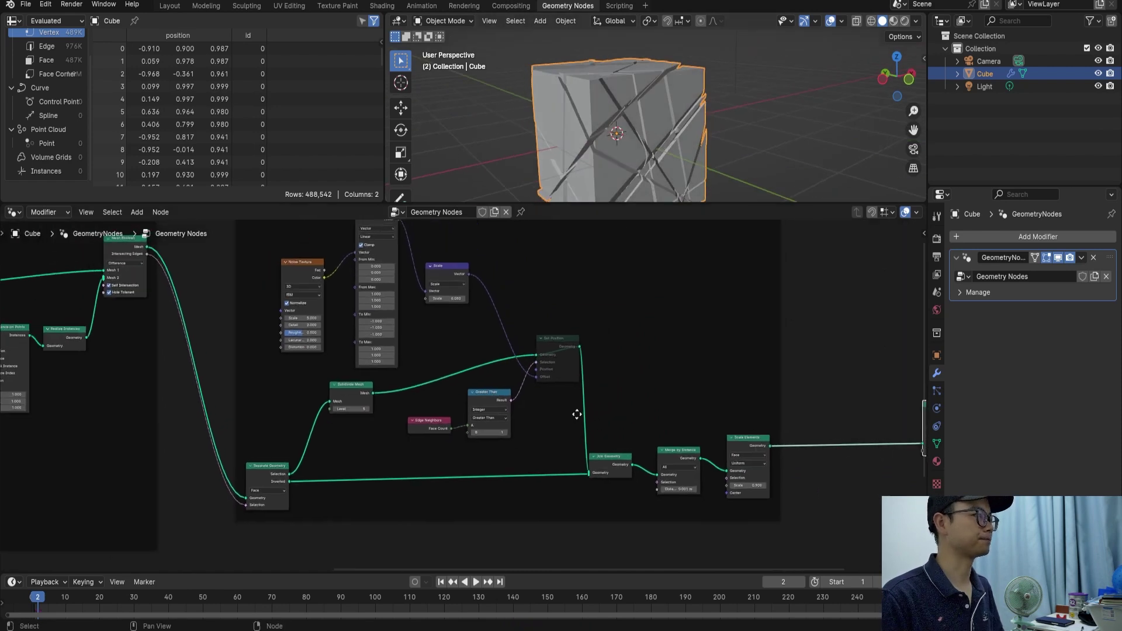
scroll(596, 422, "down", 2)
mouse_move(612, 398)
left_mouse_down()
mouse_move(592, 413)
mouse_move(602, 409)
left_mouse_up()
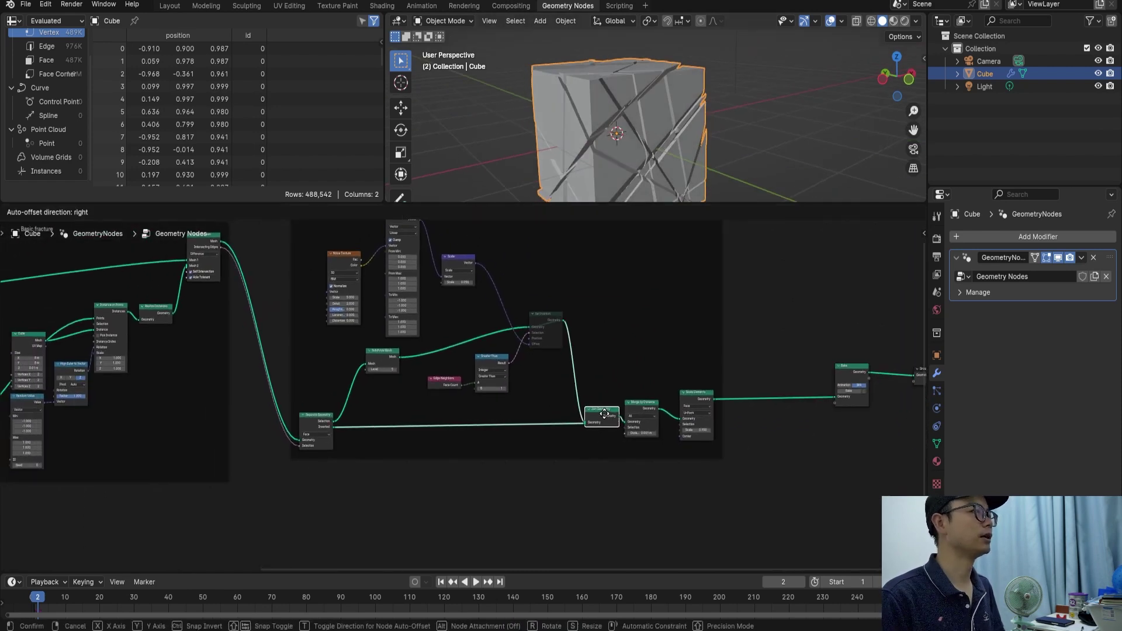
mouse_move(744, 464)
left_mouse_down()
mouse_move(641, 382)
mouse_move(673, 409)
left_mouse_up()
Take the Points and Simulation nodes out of their frame with Alt+P.
middle_click_drag(711, 406, 446, 378)
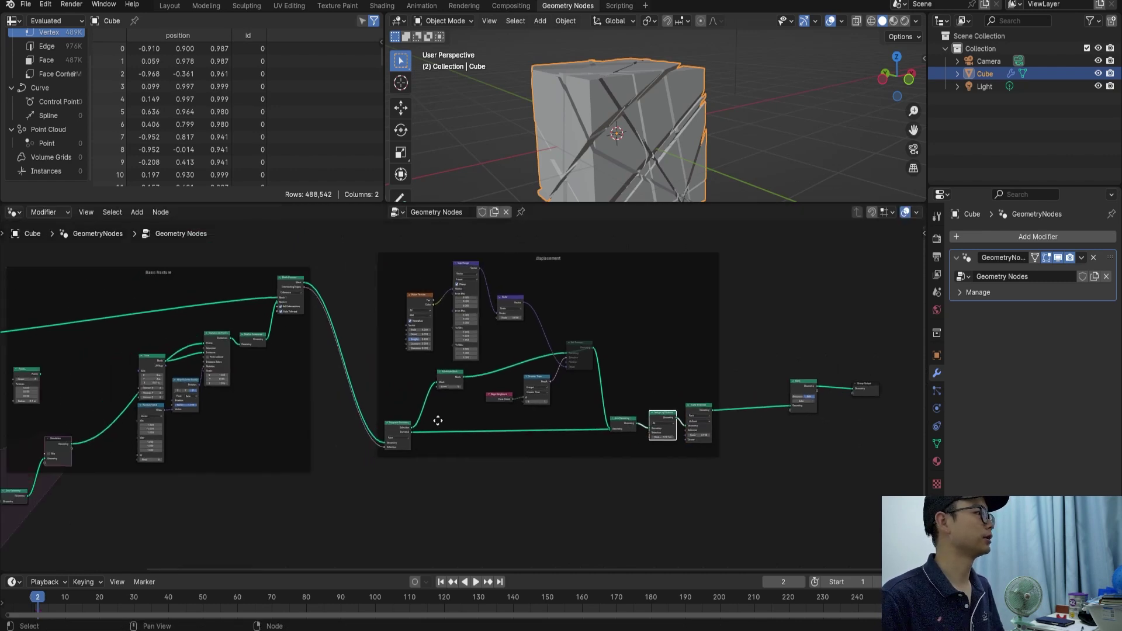
scroll(446, 377, "down", 1)
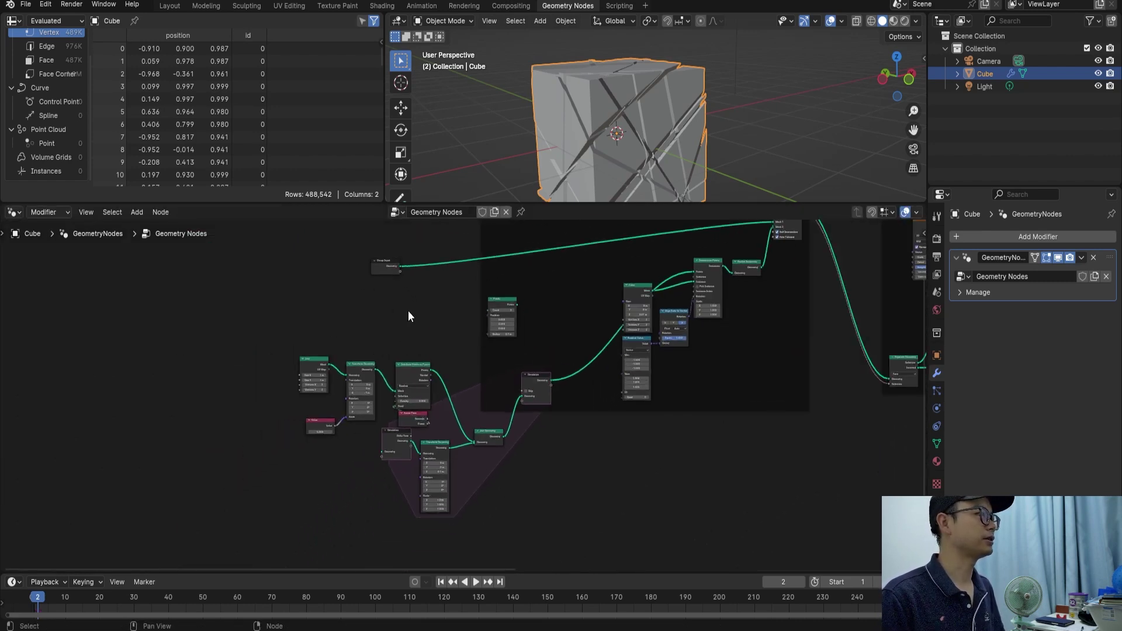
left_click_drag(260, 304, 485, 552)
left_click(505, 313)
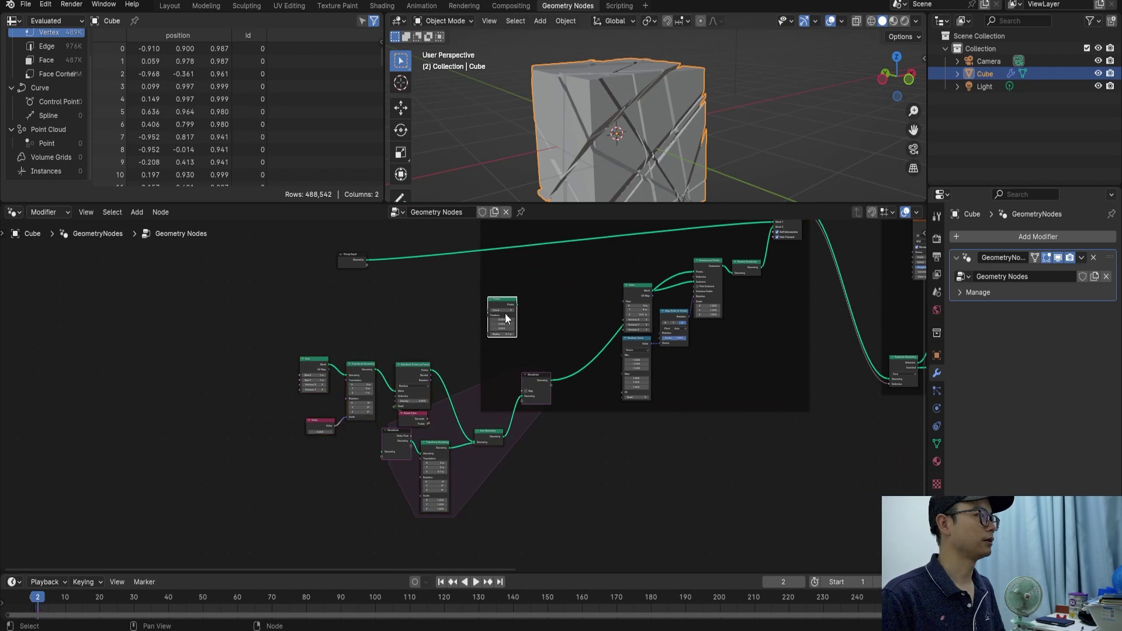
key("alt+p")
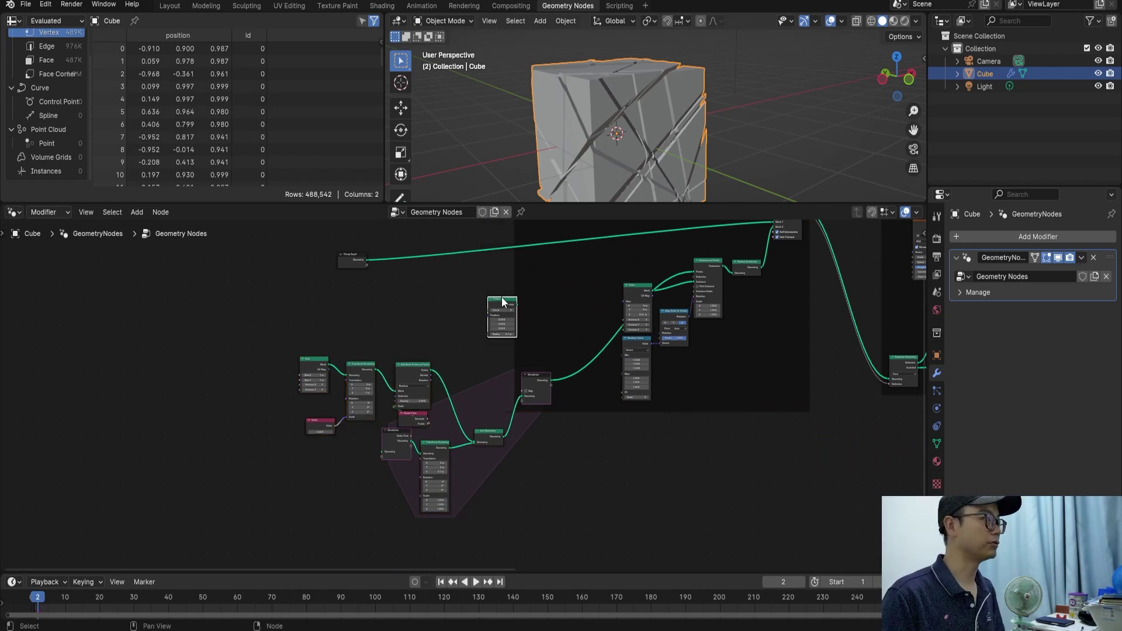
left_click_drag(505, 305, 418, 313)
left_click(534, 379)
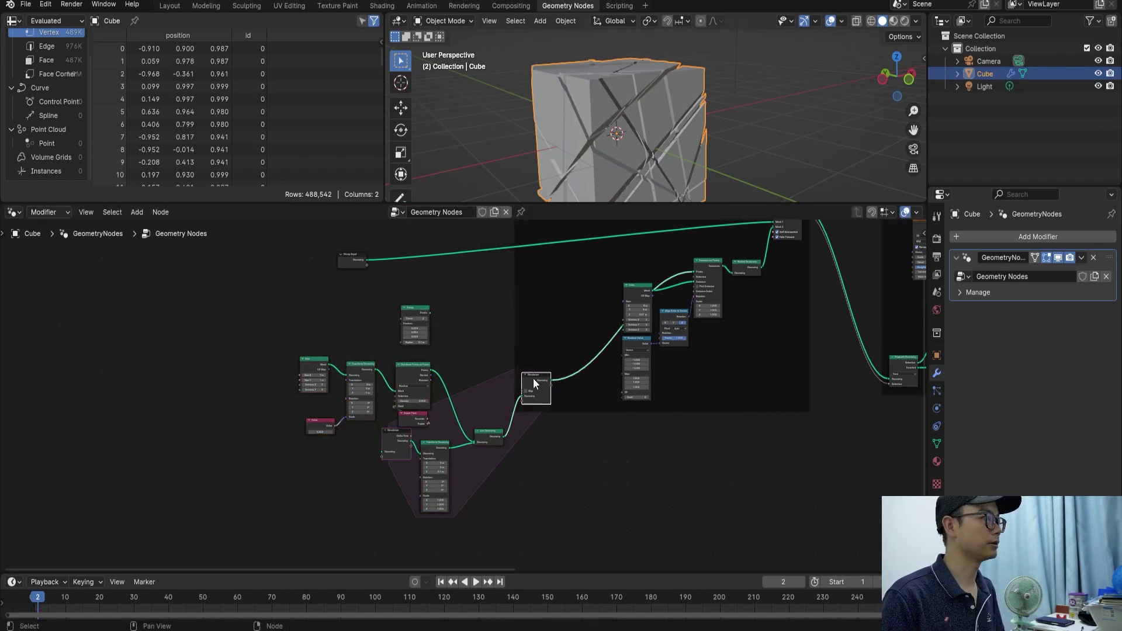
key("alt+p")
Nudge the Grid node, then join the point-scattering and simulation nodes into a new frame.
scroll(534, 379, "up", 2)
middle_click_drag(535, 378, 586, 326)
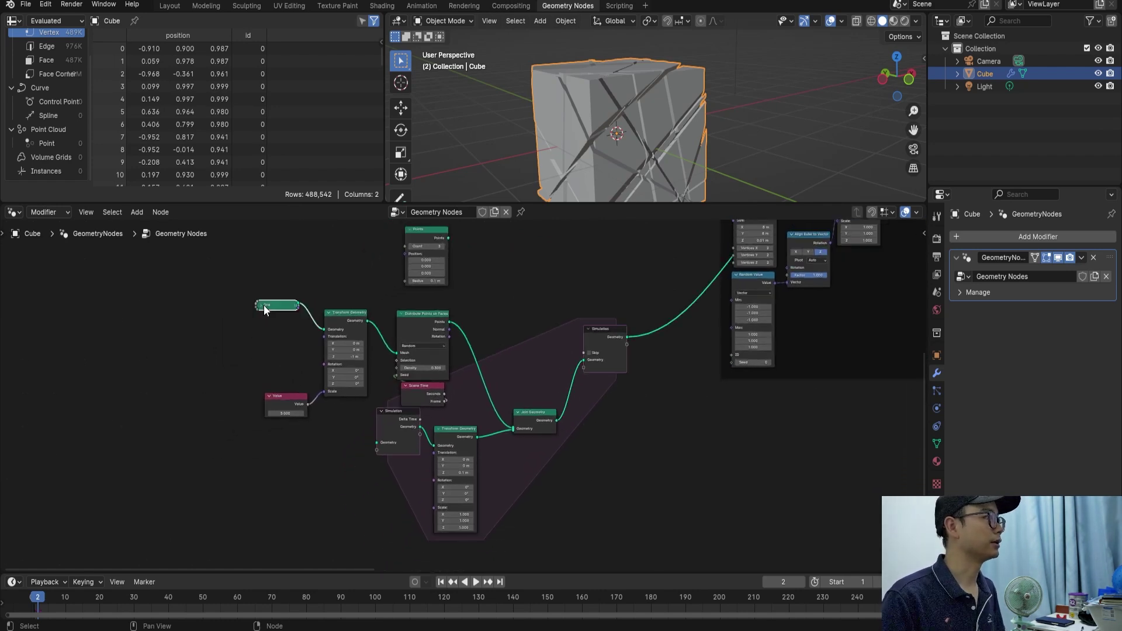
left_click_drag(272, 309, 288, 322)
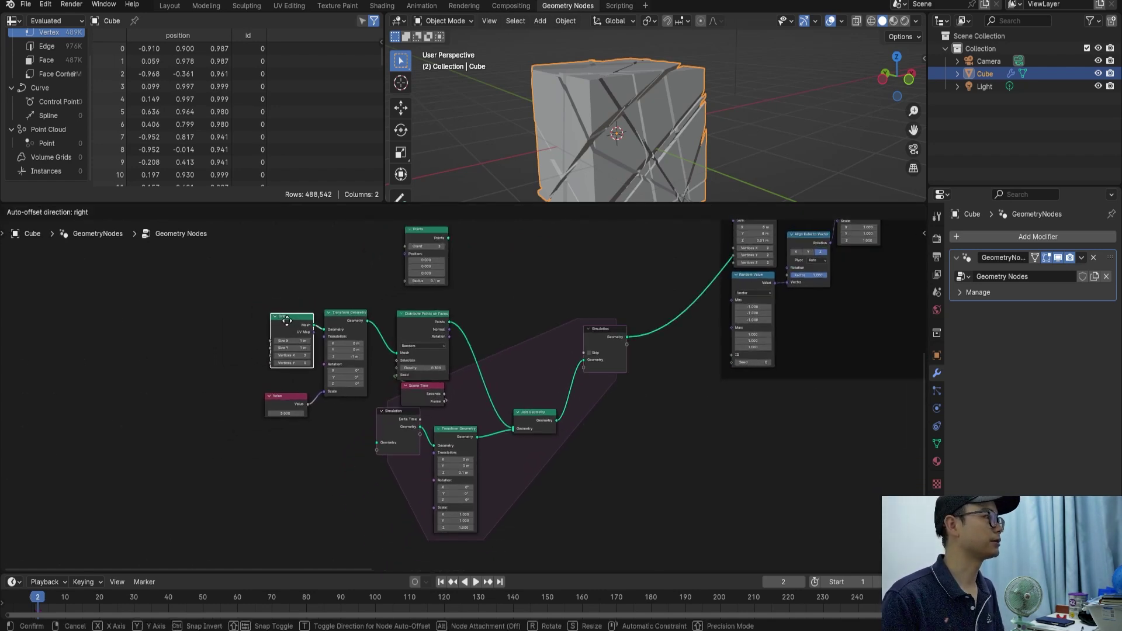
left_click_drag(247, 241, 626, 553)
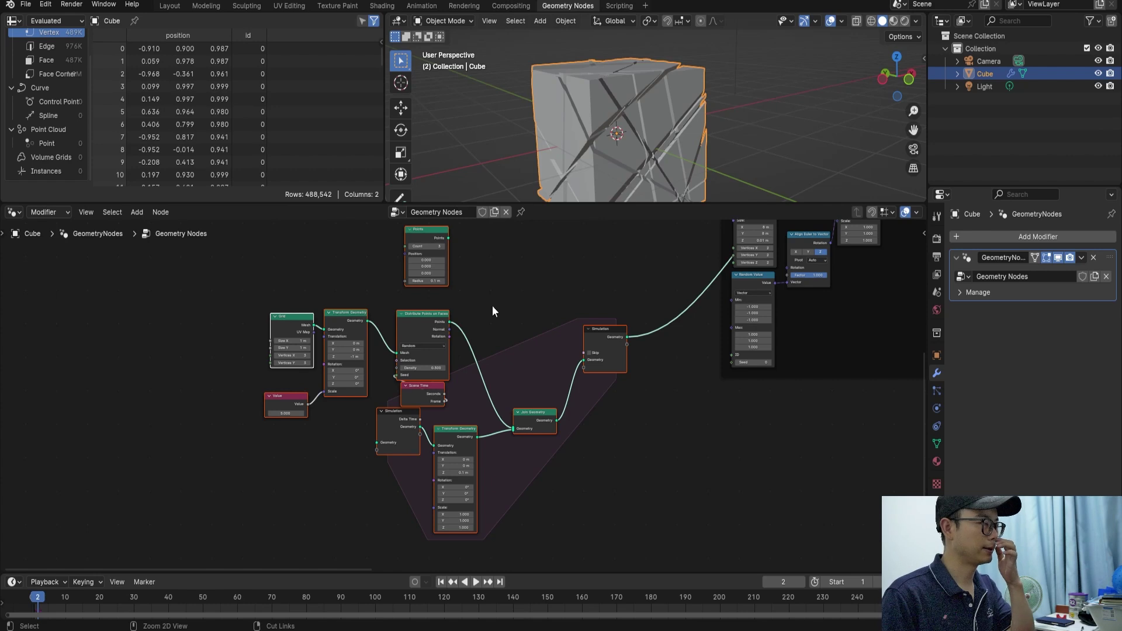
key("ctrl+j")
scroll(491, 307, "up", 5, "shift")
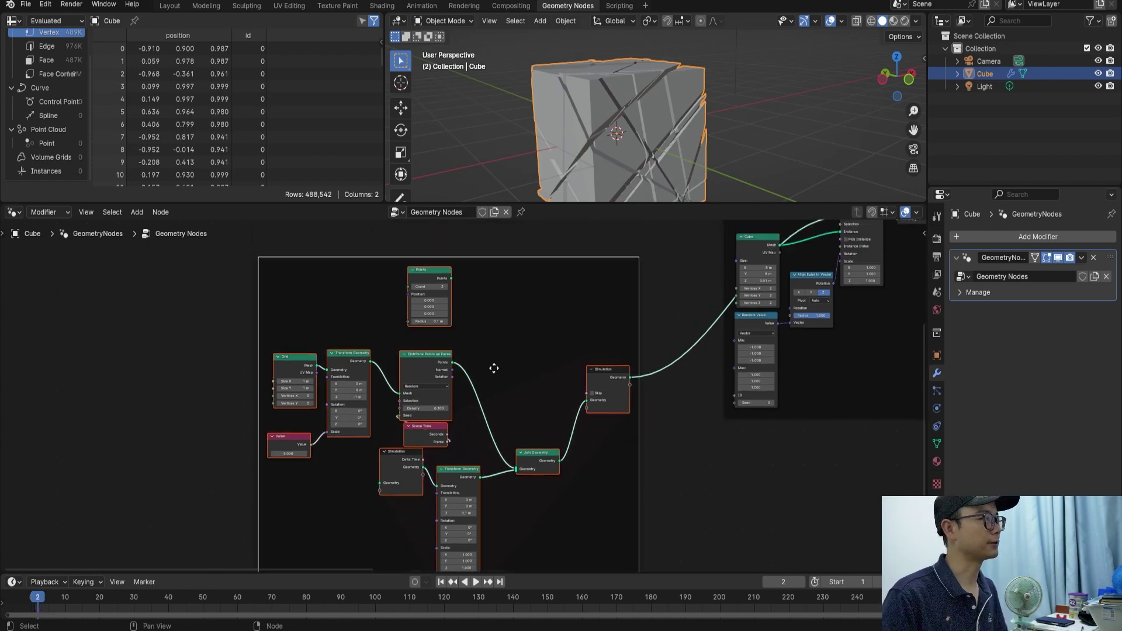
Label the new frame 'cutter point'.
right_click(475, 307)
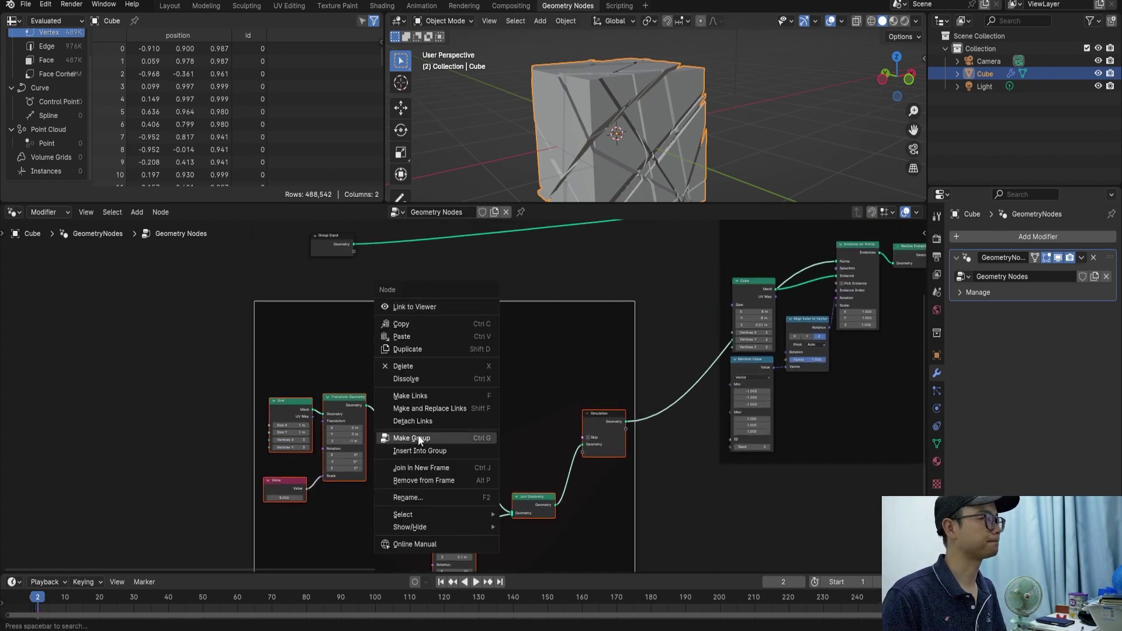
left_click(420, 501)
type("cut")
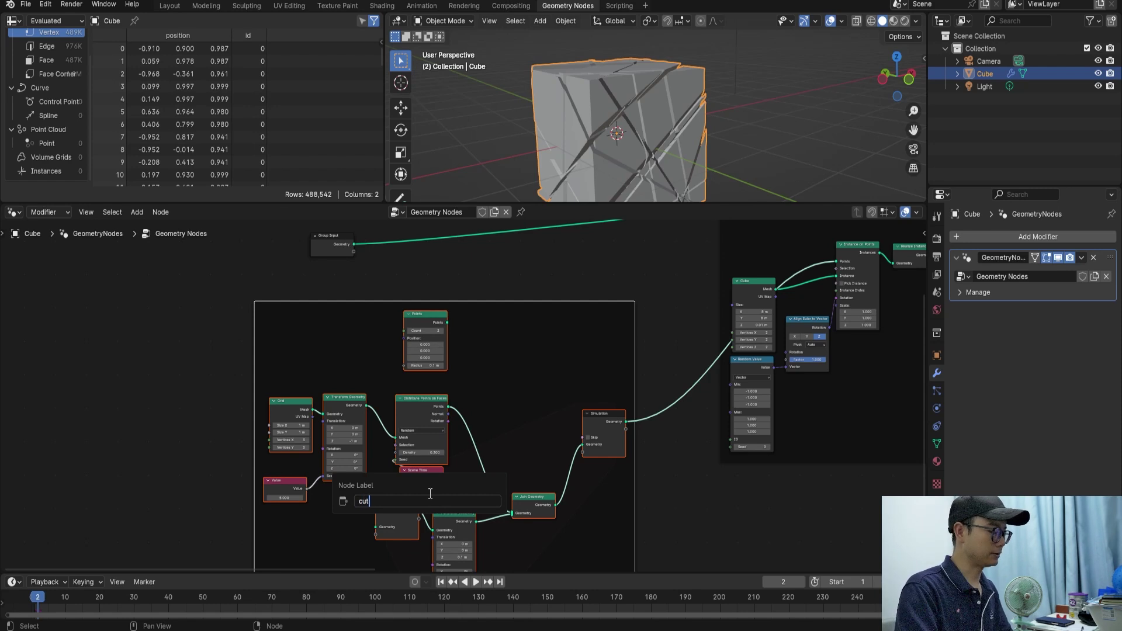
type("ter poin")
type("t")
key("Return")
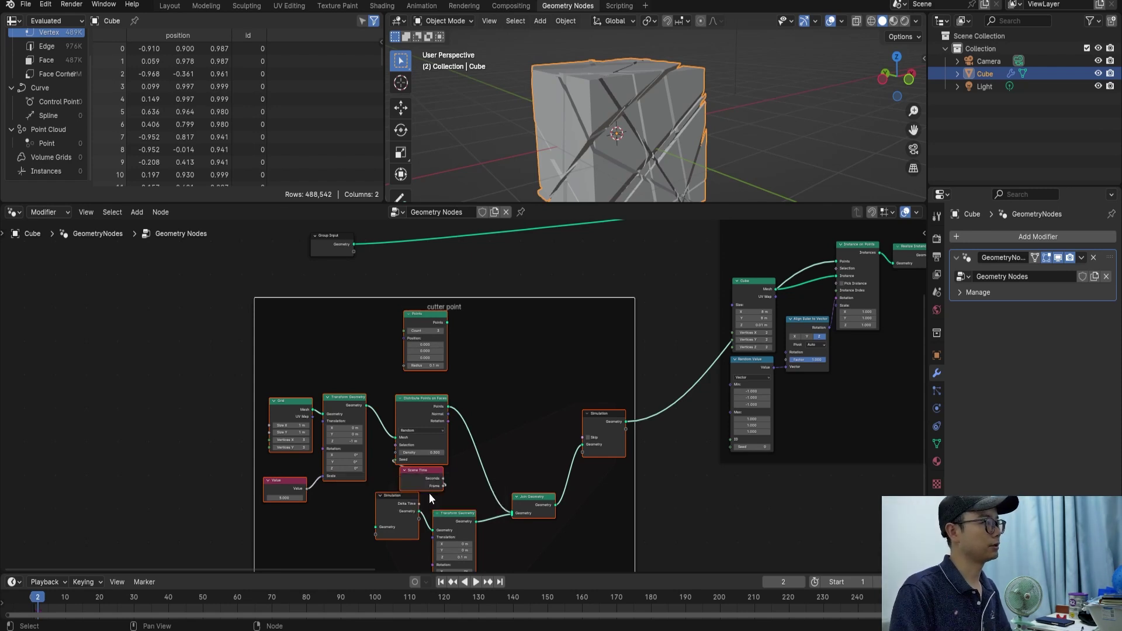
scroll(356, 399, "down", 1)
scroll(357, 399, "down", 1)
scroll(357, 400, "up", 1)
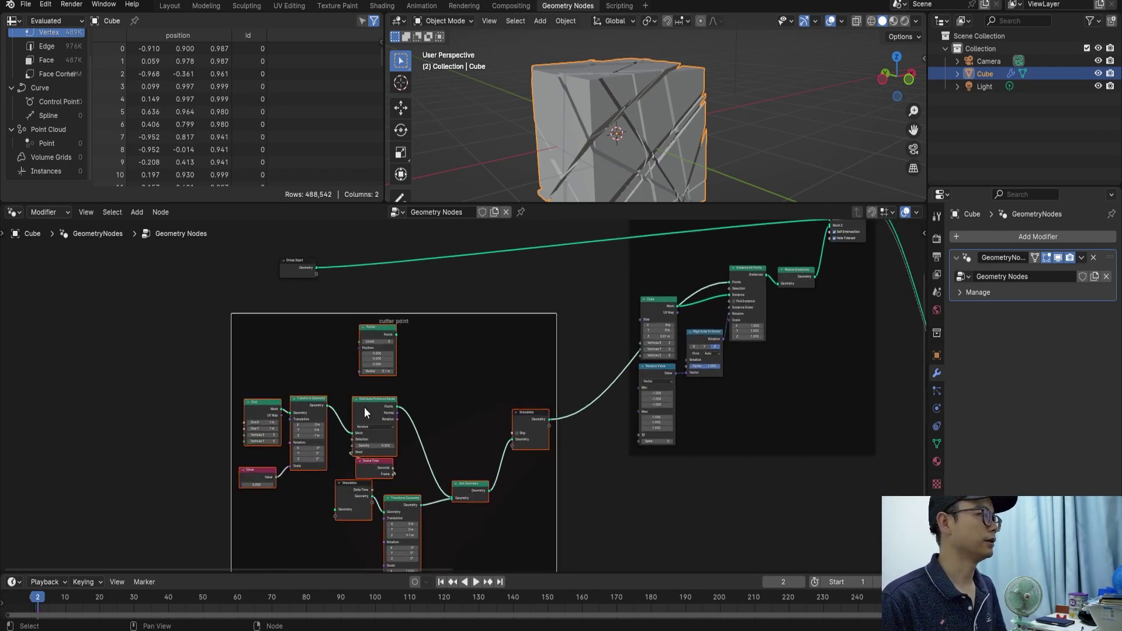
scroll(358, 384, "up", 1)
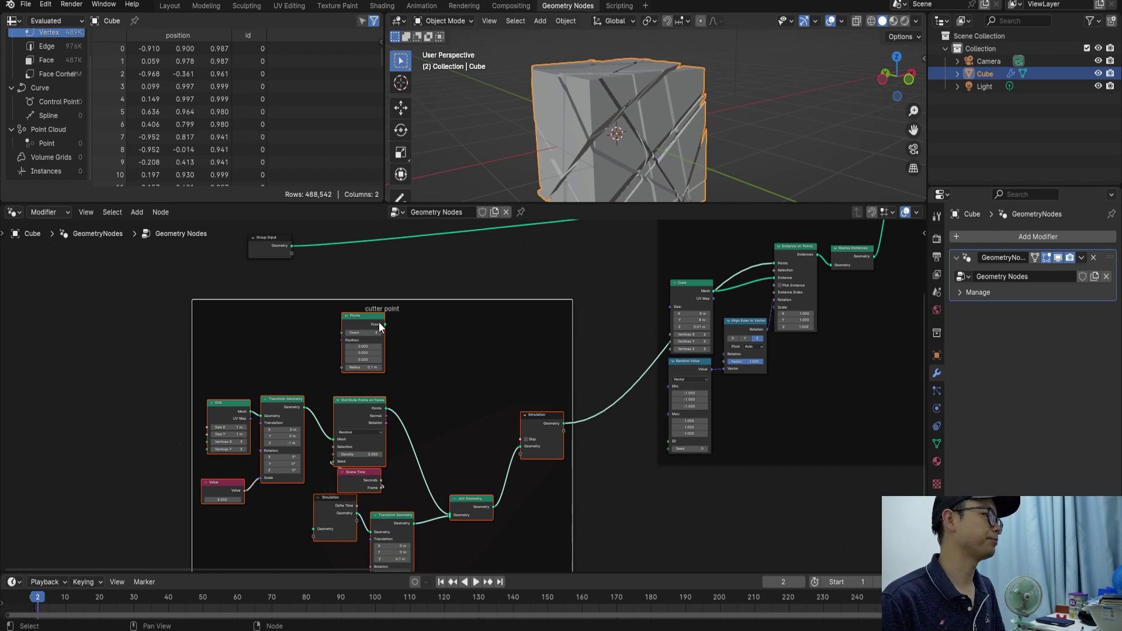
Save test EN.blend, shifting the node view slightly before saving again.
key("ctrl+s")
scroll(382, 333, "down", 1)
scroll(384, 350, "up", 1)
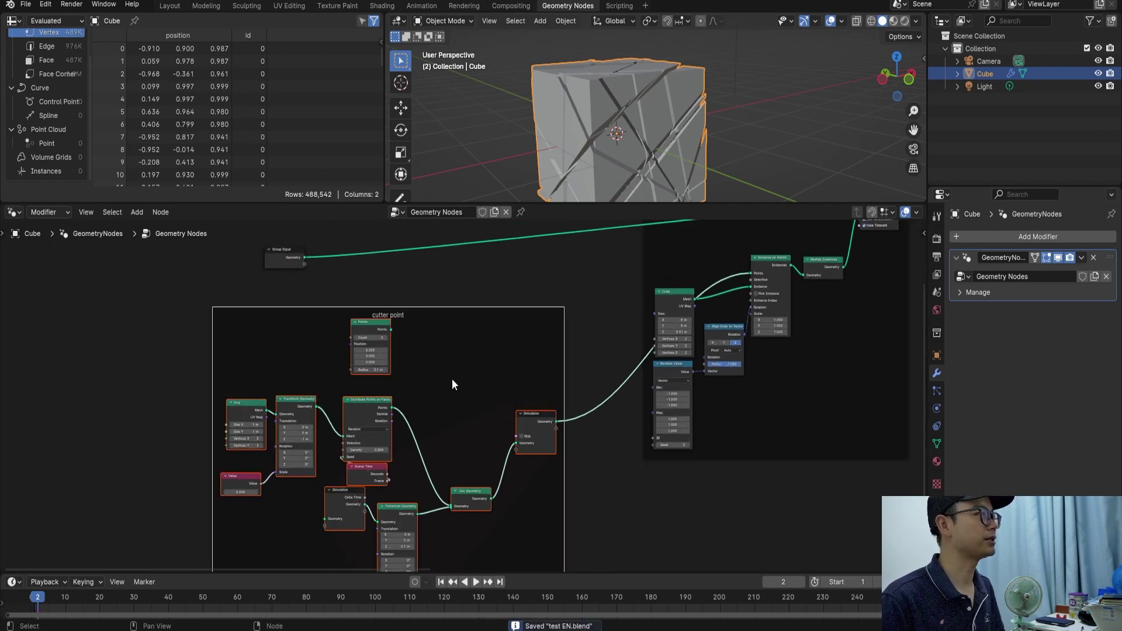
middle_click_drag(436, 411, 420, 405)
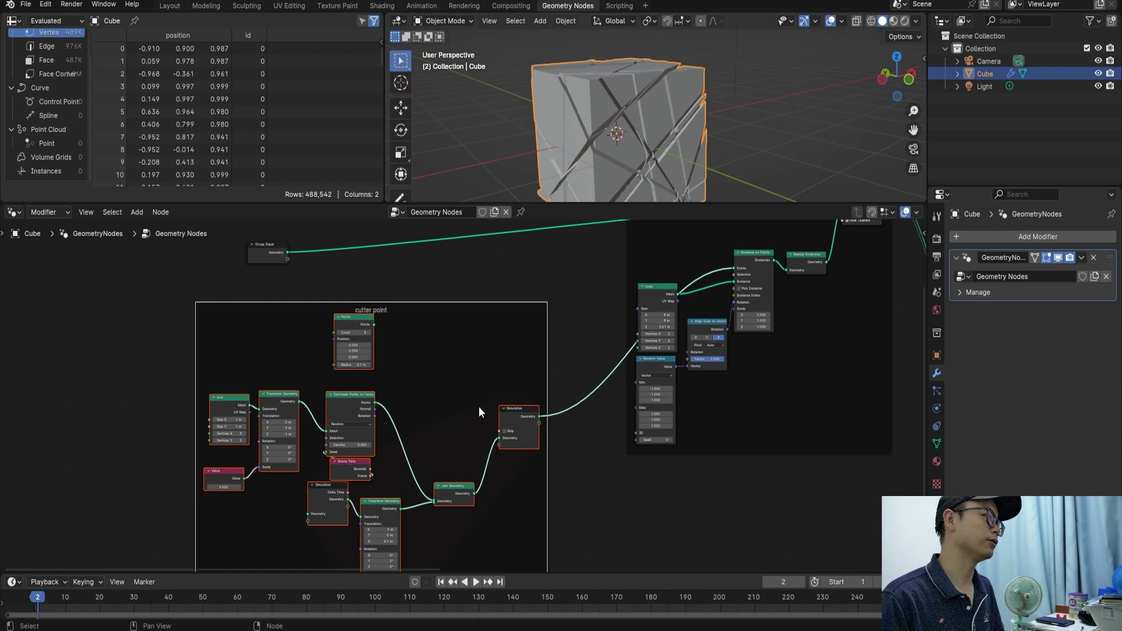
key("ctrl+s")
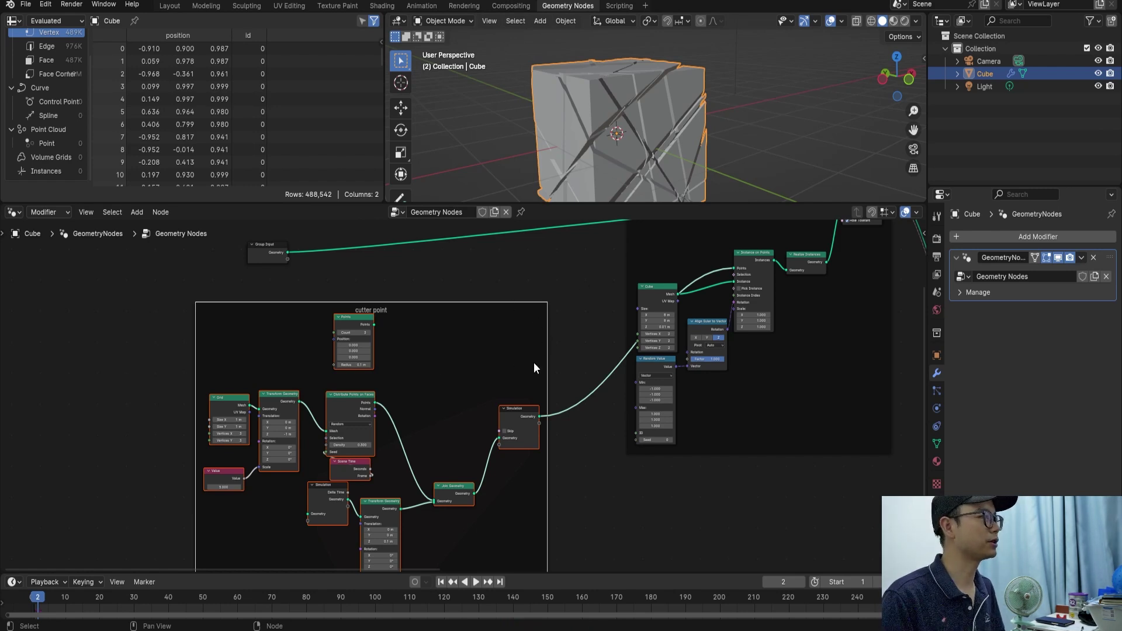
Zoom out to see all the frames and save the file.
middle_click_drag(534, 362, 533, 381, "ctrl")
scroll(515, 402, "down", 3, "ctrl")
scroll(289, 396, "up", 2)
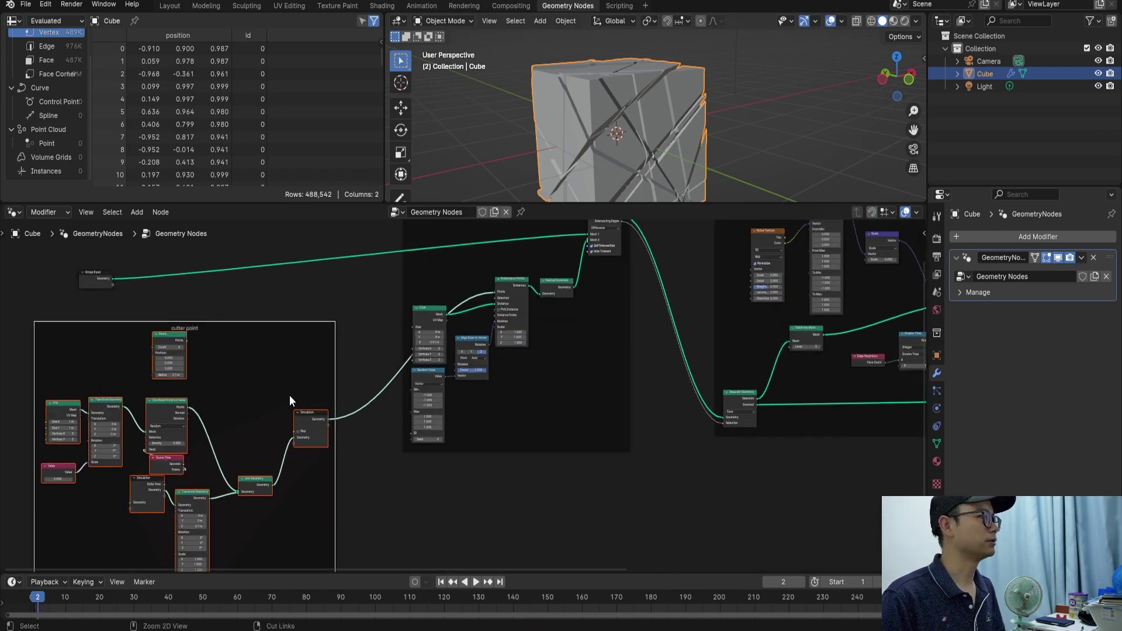
key("ctrl+s")
scroll(407, 397, "down", 2)
scroll(409, 397, "up", 1)
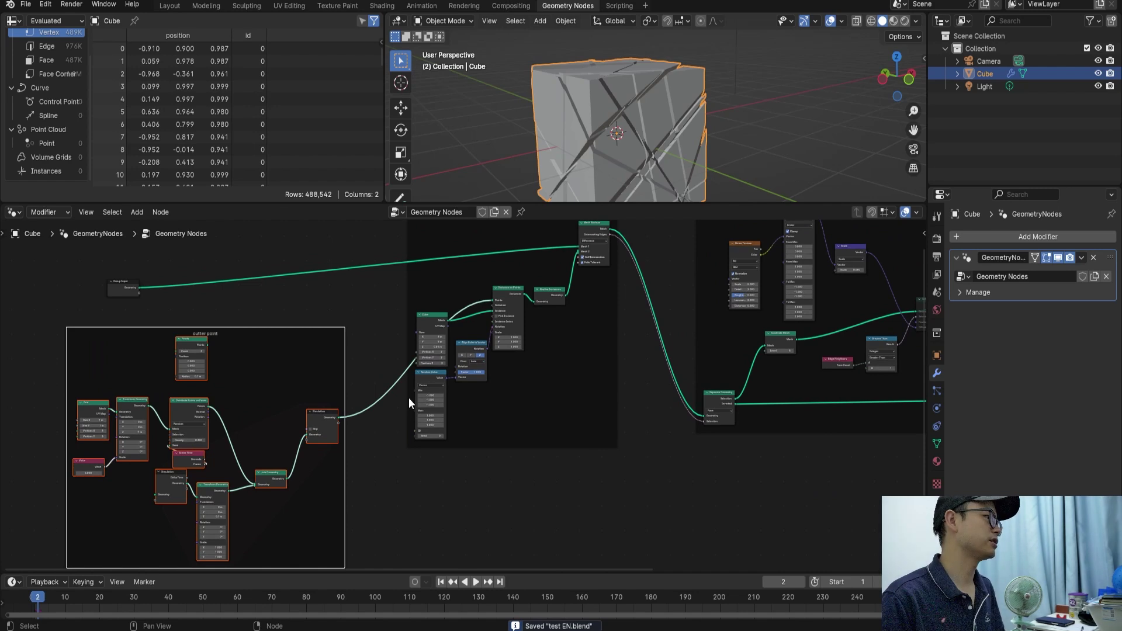
scroll(564, 379, "down", 2)
scroll(483, 343, "down", 1)
scroll(465, 342, "up", 2)
scroll(465, 351, "up", 1)
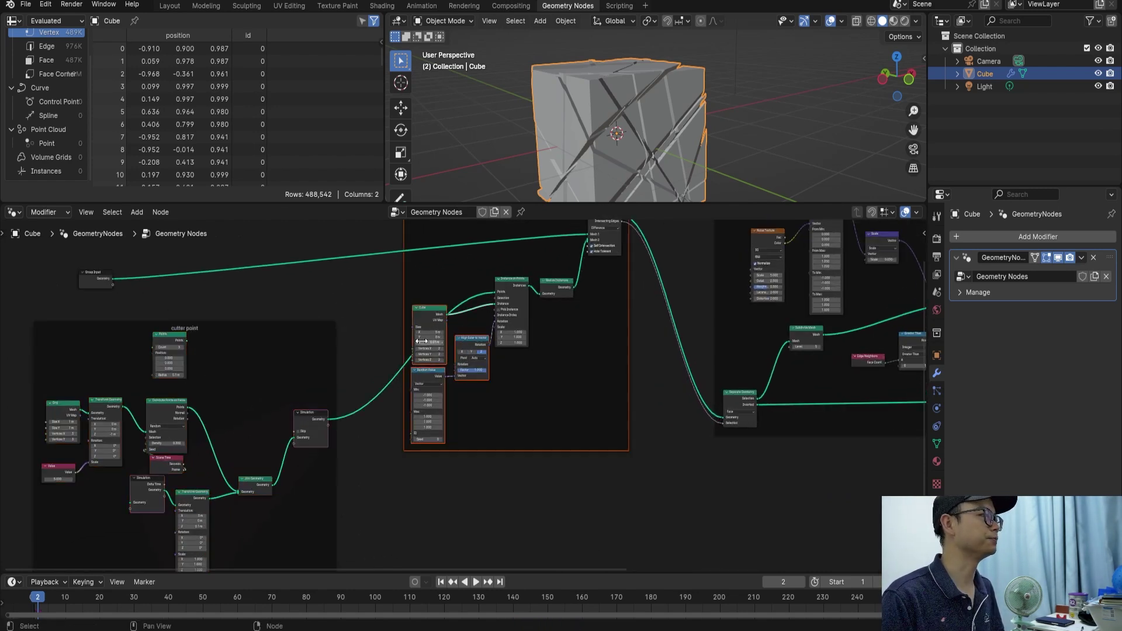
Move the Cube, Random Value and Align Euler nodes down and save.
mouse_move(465, 402)
left_mouse_down()
mouse_move(426, 311)
mouse_move(454, 382)
left_mouse_up()
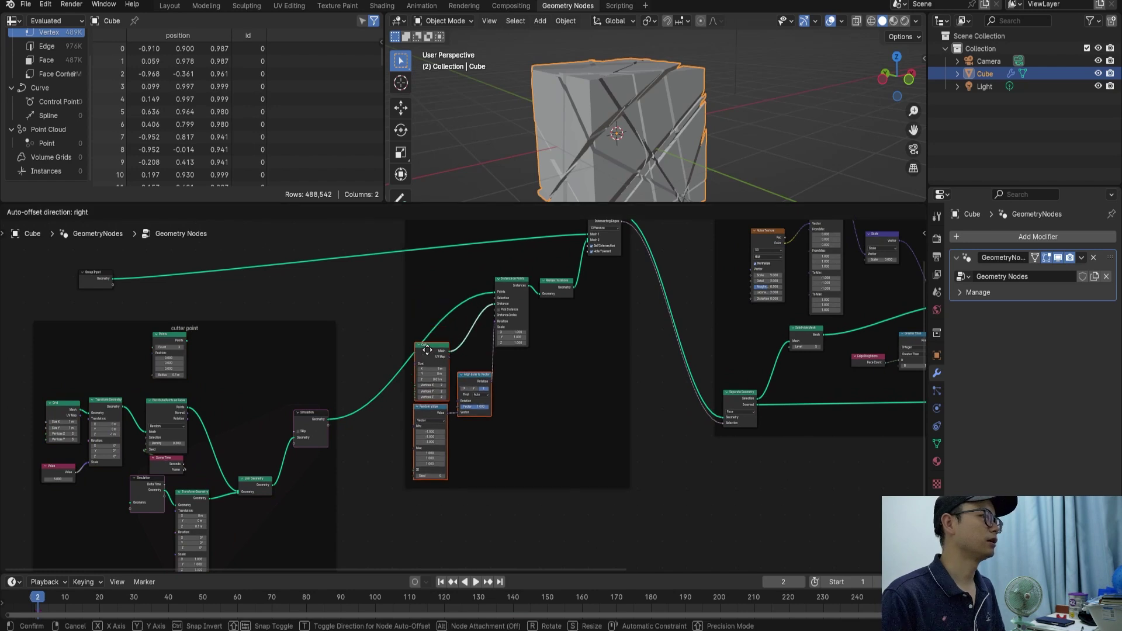
scroll(453, 382, "down", 1)
middle_click_drag(453, 383, 301, 383)
key("ctrl+s")
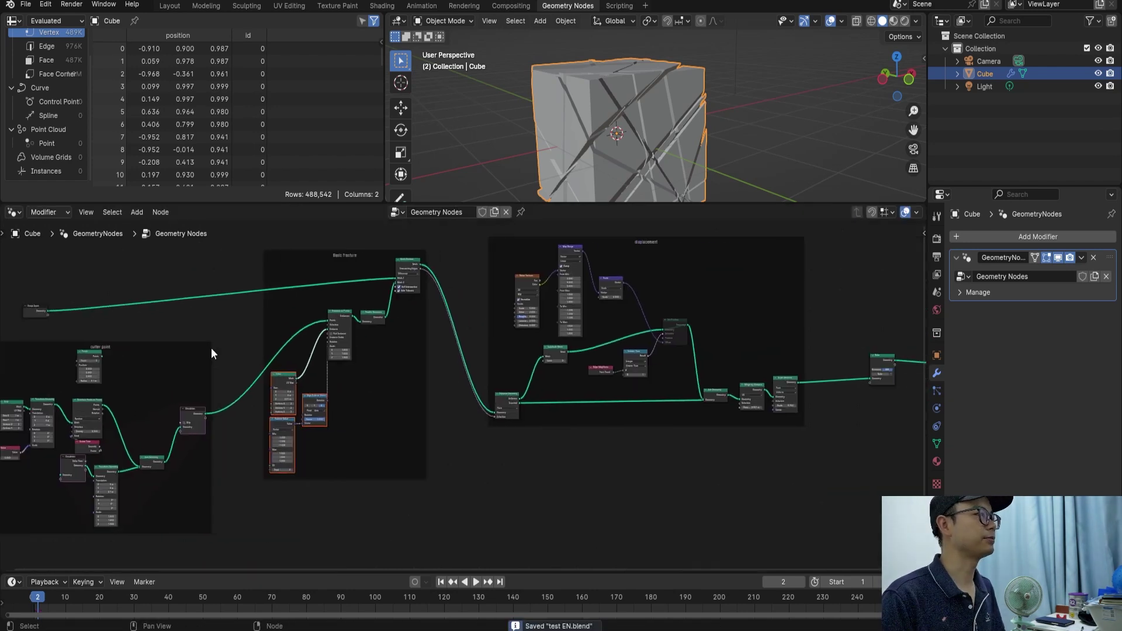
middle_click_drag(211, 349, 378, 400)
Move the Group Input node up and to the right.
left_click(210, 362)
left_click_drag(210, 362, 227, 323)
middle_click_drag(597, 339, 455, 329)
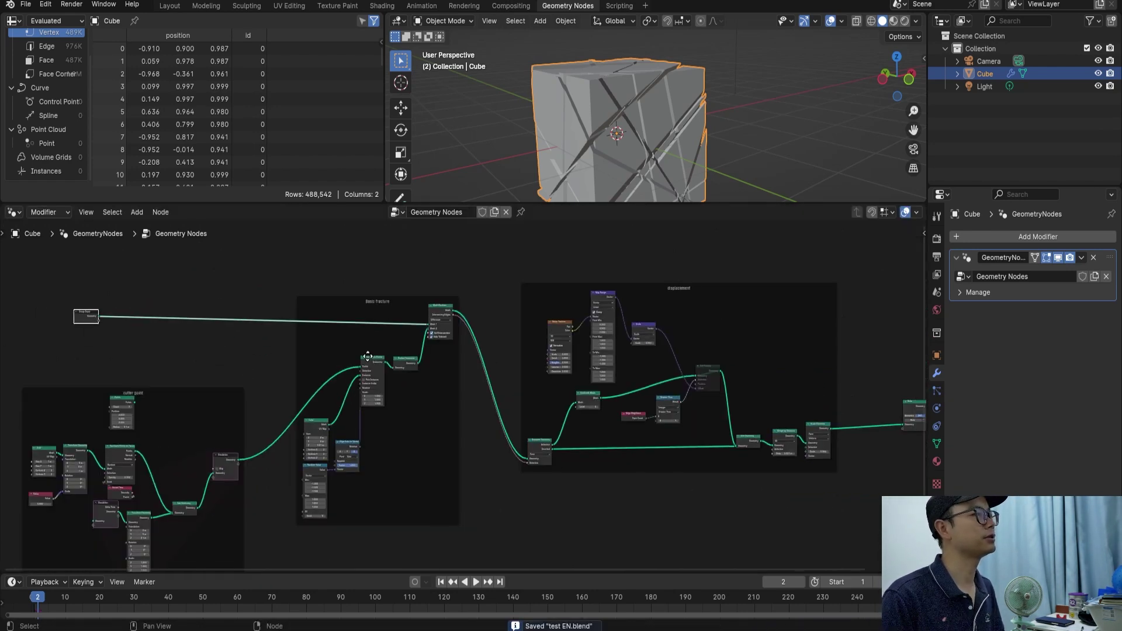
scroll(454, 329, "up", 2)
scroll(455, 330, "down", 2)
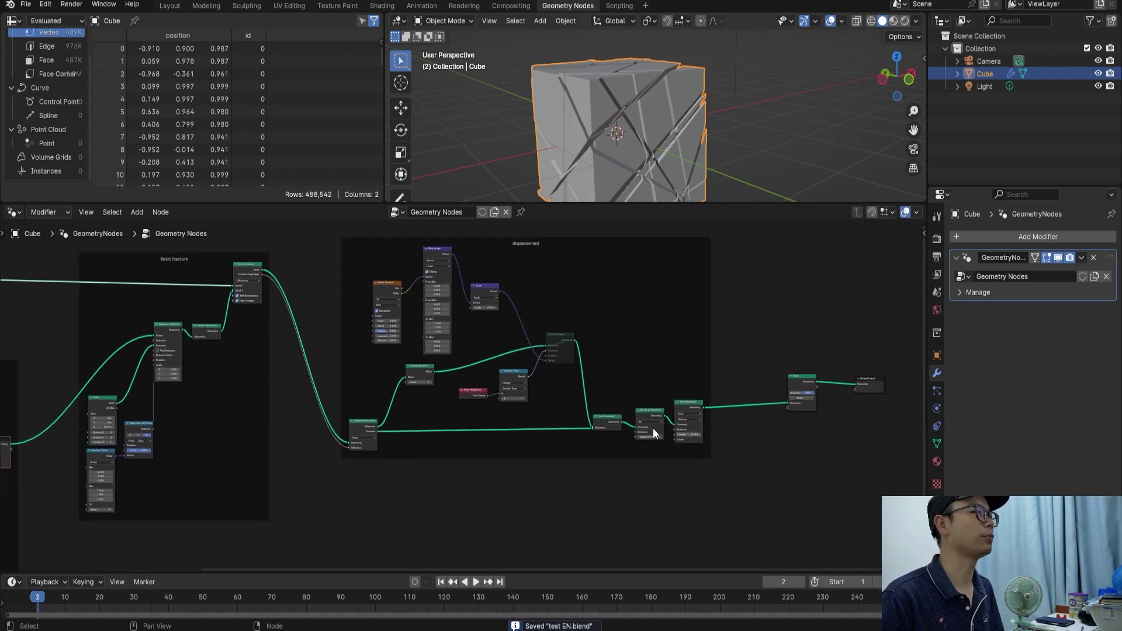
Nudge the Bake node into place and move Group Output further right.
middle_click_drag(653, 428, 594, 432)
scroll(613, 378, "up", 3)
left_click_drag(613, 378, 608, 381)
left_click_drag(696, 382, 758, 386)
scroll(580, 378, "down", 2)
mouse_move(574, 394)
middle_mouse_down()
mouse_move(540, 339)
mouse_move(540, 361)
middle_mouse_up()
scroll(539, 339, "up", 1)
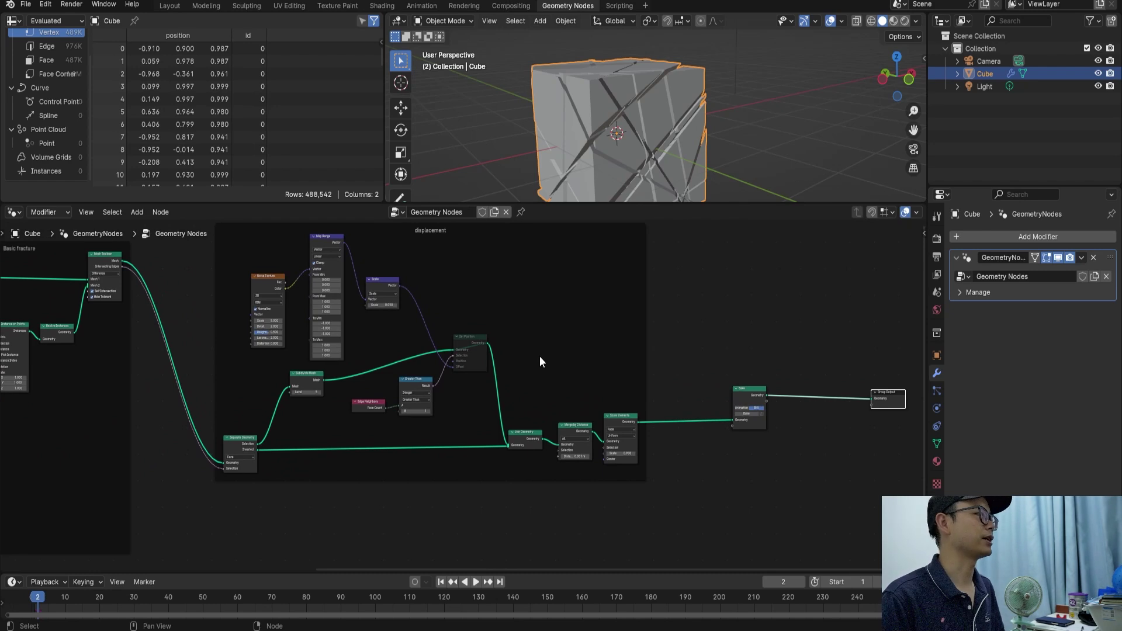
Save the file and frame all the node groups in view.
key("ctrl+s")
mouse_move(611, 370)
middle_mouse_down()
mouse_move(592, 380)
mouse_move(767, 394)
middle_mouse_up()
scroll(768, 394, "up", 1)
scroll(702, 399, "down", 2)
scroll(701, 393, "down", 1)
scroll(646, 375, "up", 1)
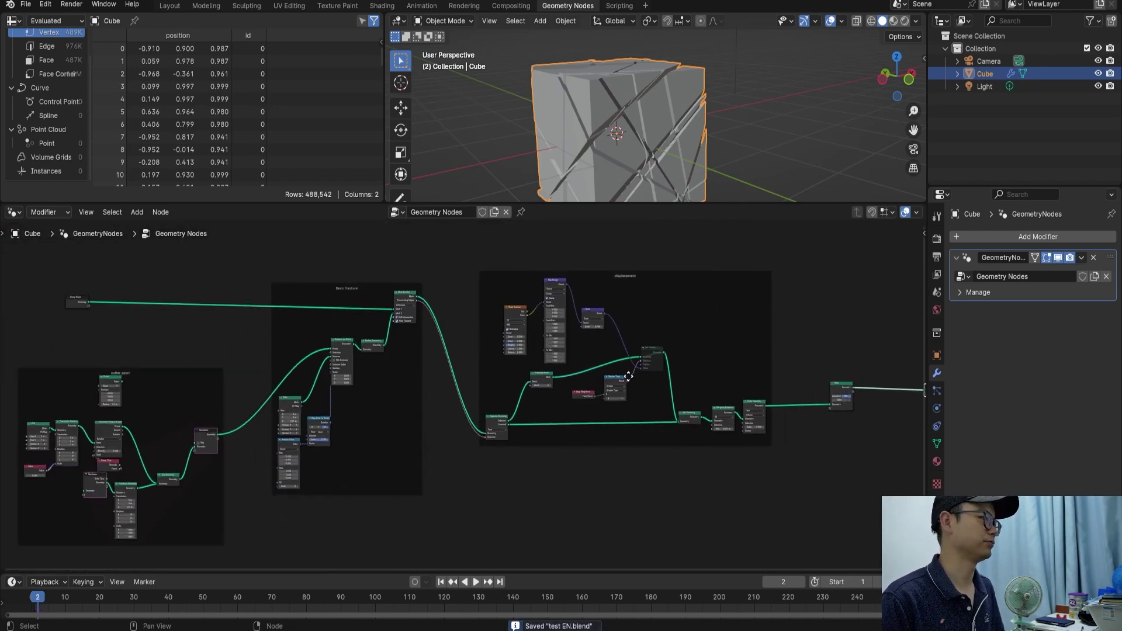
scroll(612, 380, "up", 1)
scroll(611, 381, "down", 1)
scroll(555, 380, "up", 2)
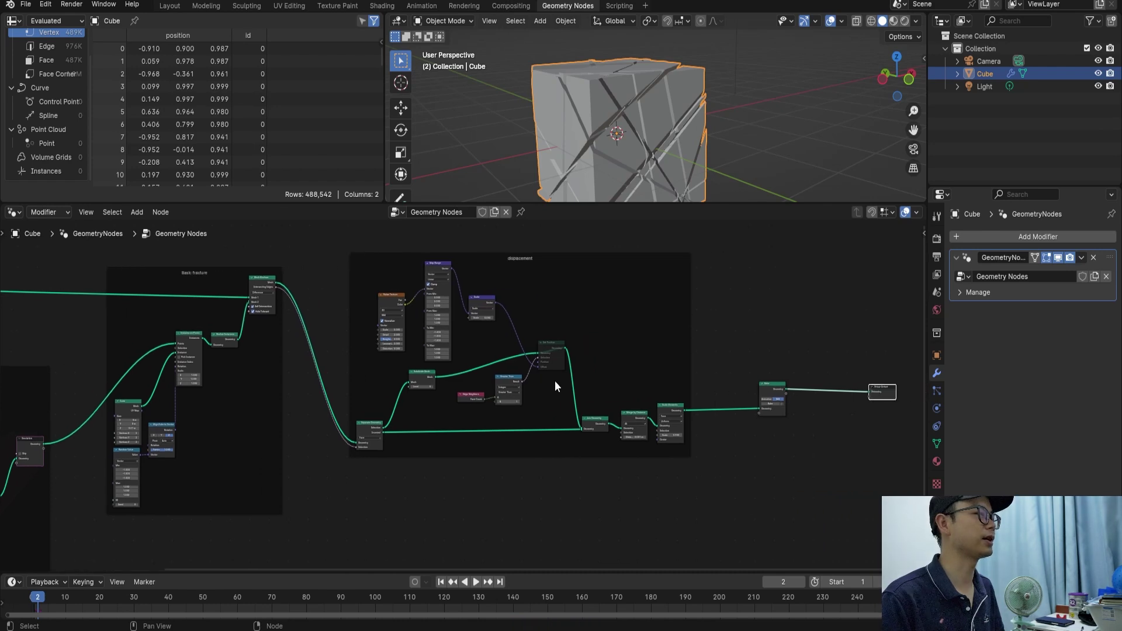
Select the Set Position node in the displacement frame.
middle_click_drag(570, 380, 475, 373)
scroll(573, 366, "up", 1)
scroll(404, 321, "up", 1)
left_click(399, 320)
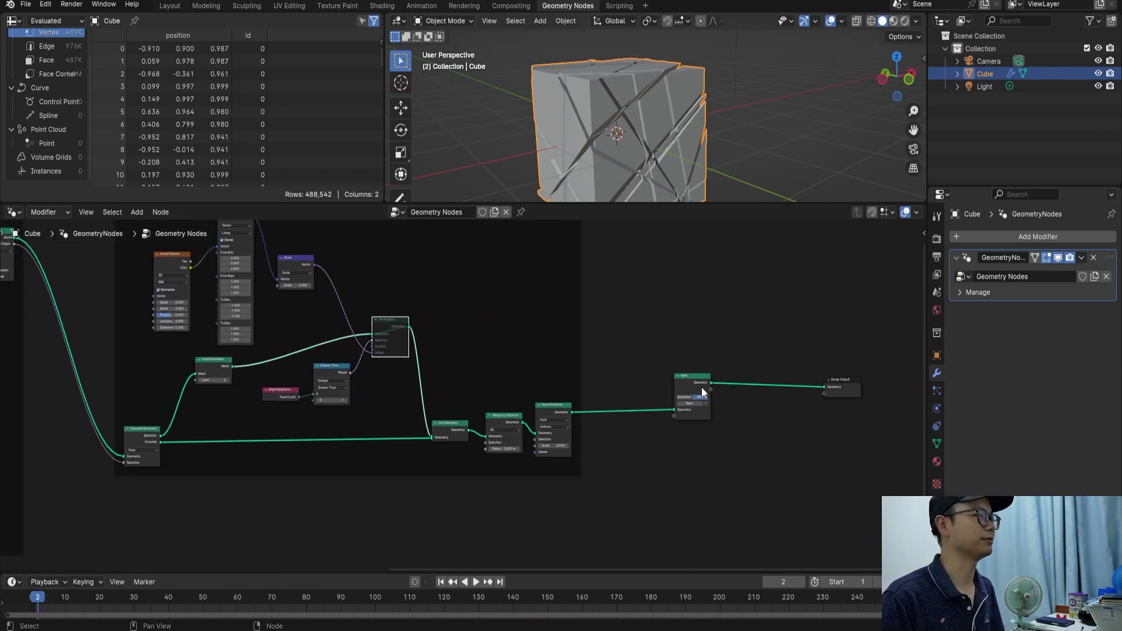
scroll(701, 387, "up", 1)
middle_click_drag(701, 387, 656, 368)
Select the Bake node and orbit the 3D view around the fractured cube.
left_click(655, 370)
scroll(629, 386, "up", 1)
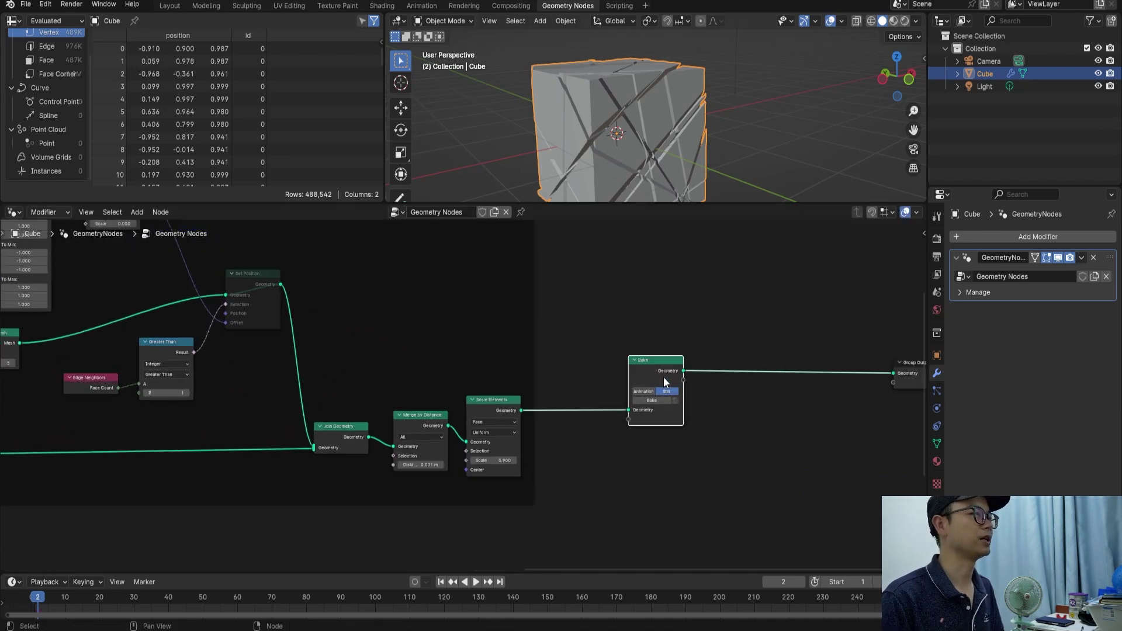
middle_click_drag(664, 377, 637, 380)
scroll(661, 248, "up", 1)
mouse_move(642, 117)
middle_mouse_down()
mouse_move(684, 95)
mouse_move(690, 130)
mouse_move(718, 133)
mouse_move(685, 134)
mouse_move(740, 126)
mouse_move(776, 100)
mouse_move(671, 117)
mouse_move(749, 103)
mouse_move(822, 128)
mouse_move(680, 133)
mouse_move(743, 137)
mouse_move(711, 141)
middle_mouse_up()
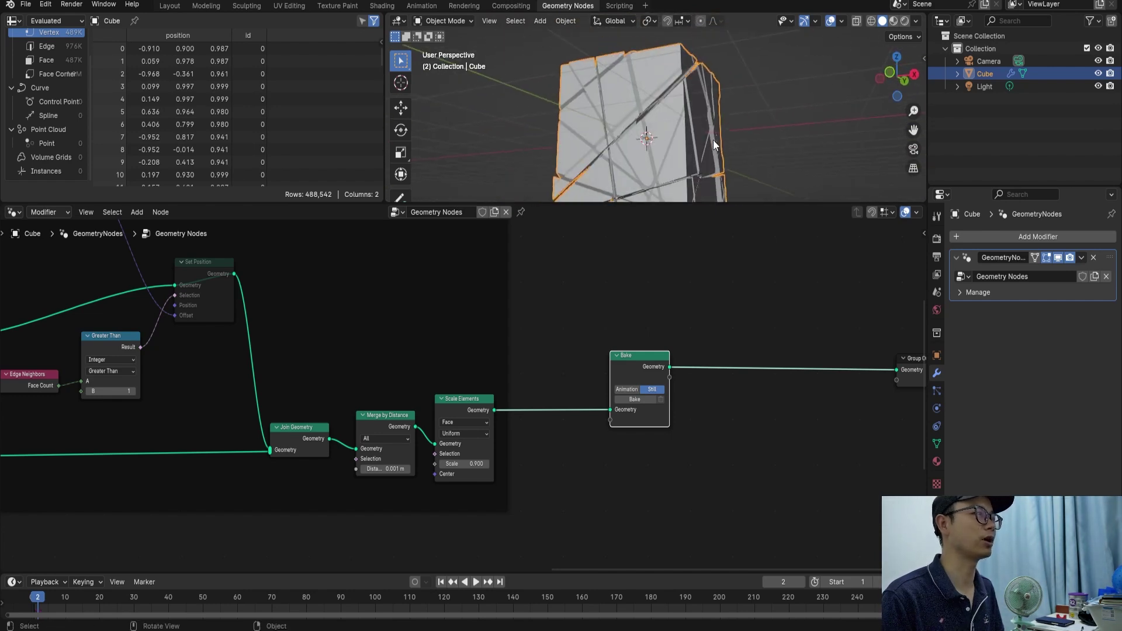